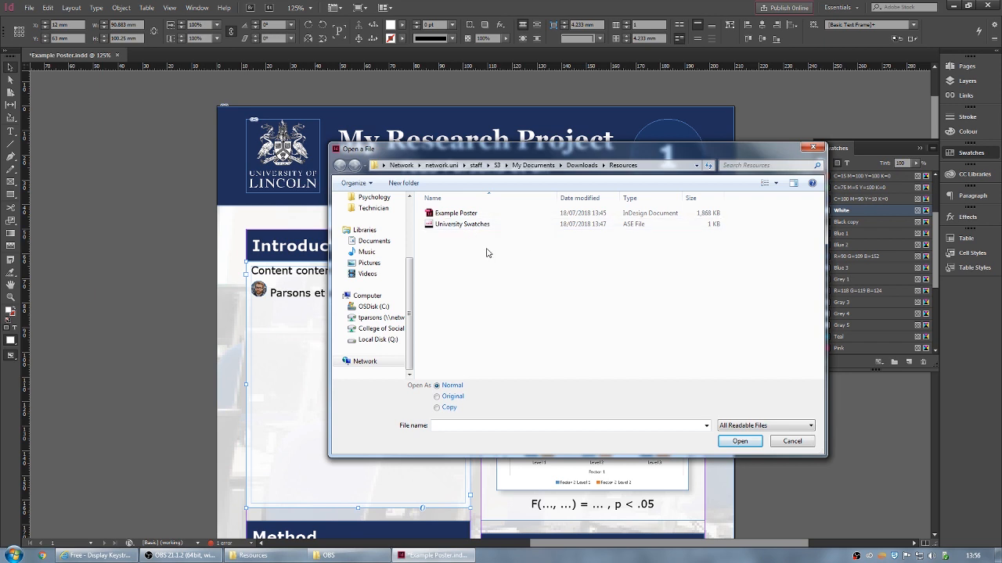
- Cancel loading University Swatches, then trial Blue 1, Pink and Teal fills and undo them
click(444, 227)
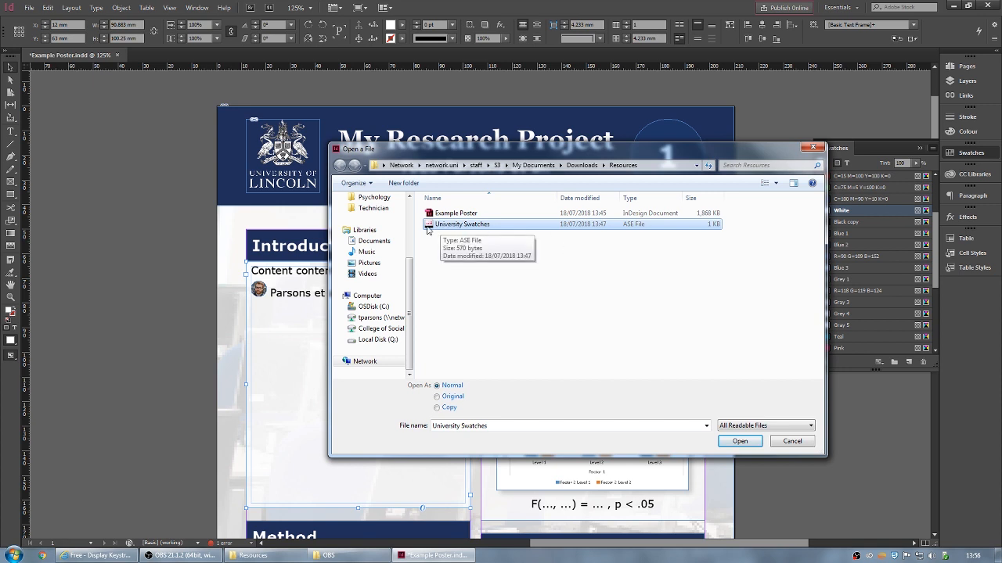
click(799, 443)
click(841, 233)
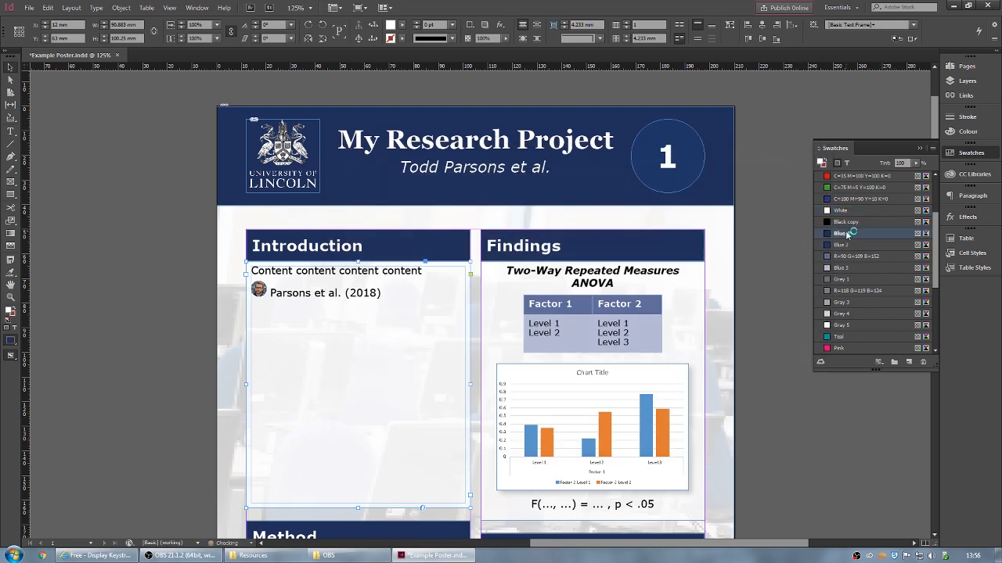
click(839, 347)
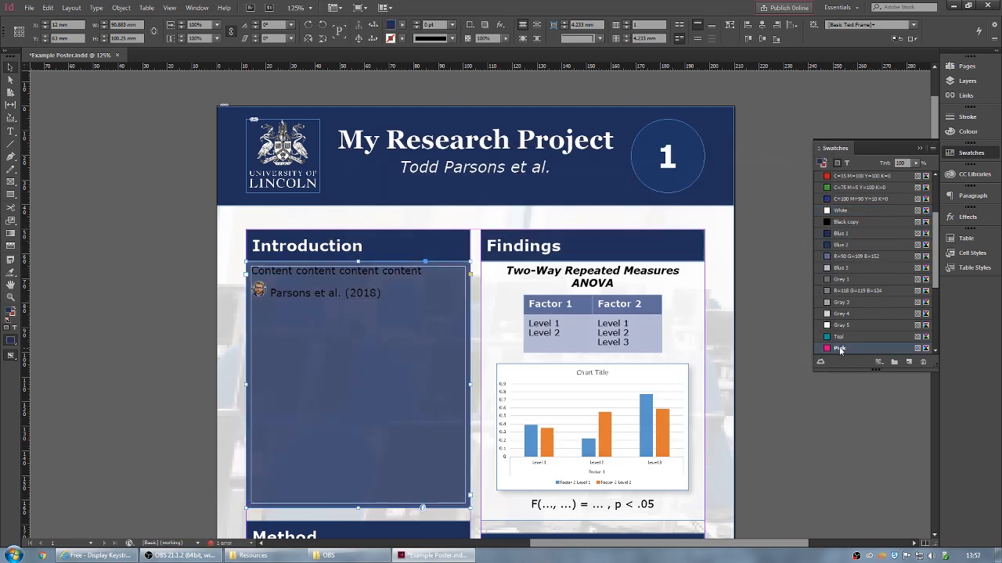
click(839, 336)
key(ctrl+z)
key(ctrl+z)
key(ctrl+z)
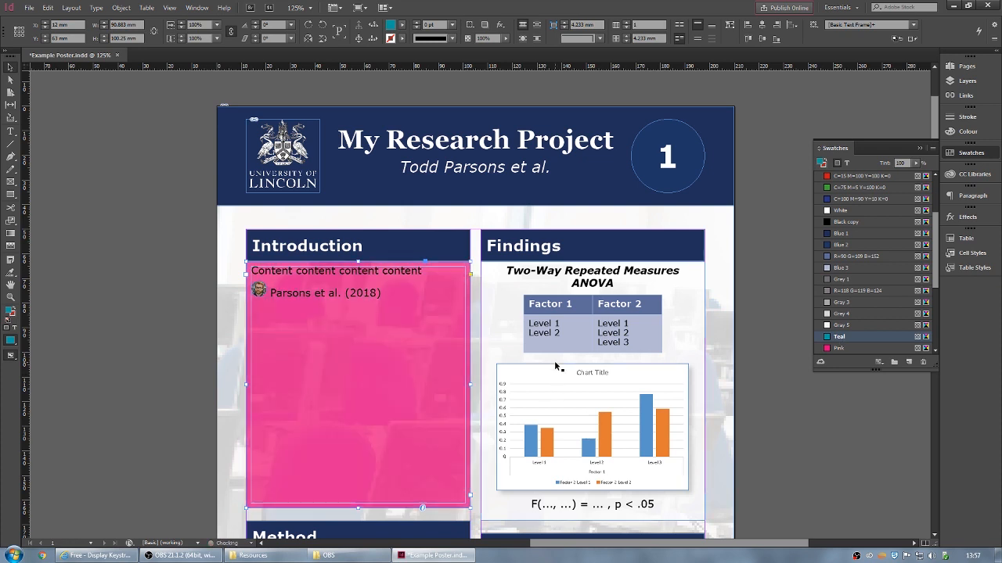
click(774, 254)
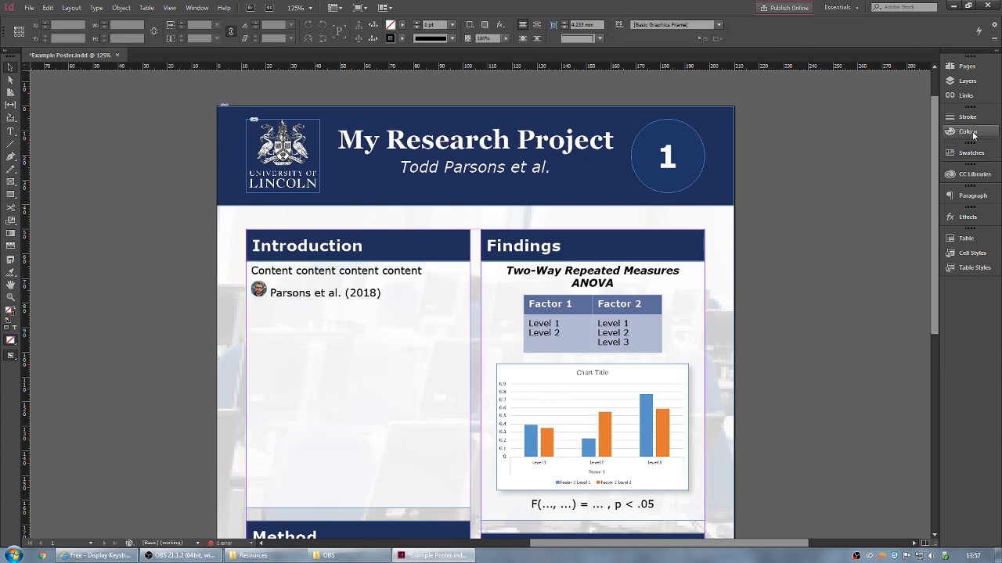
- Check the Colour and Stroke panel settings, collapse them, and bring up the File menu
click(986, 133)
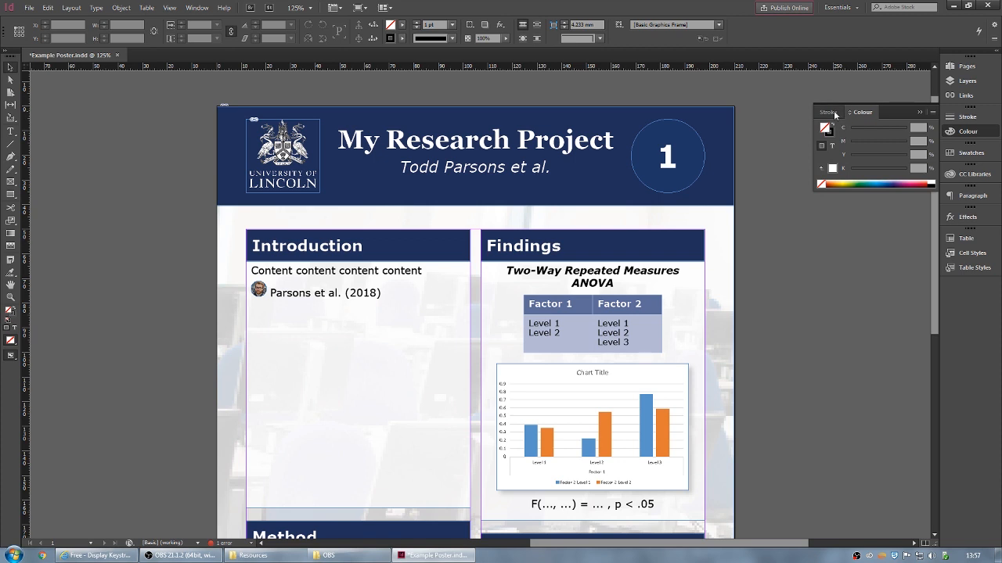
click(968, 117)
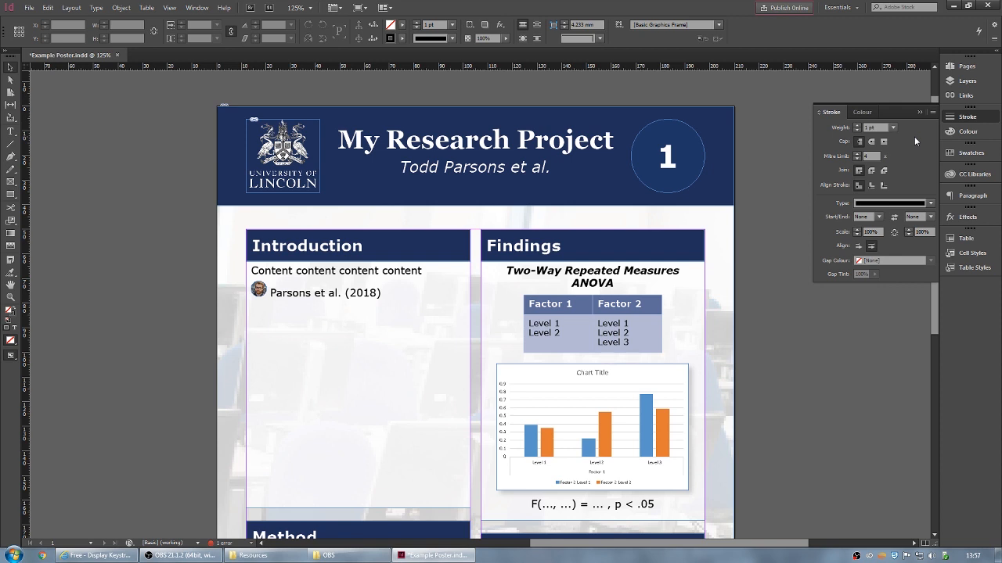
click(981, 119)
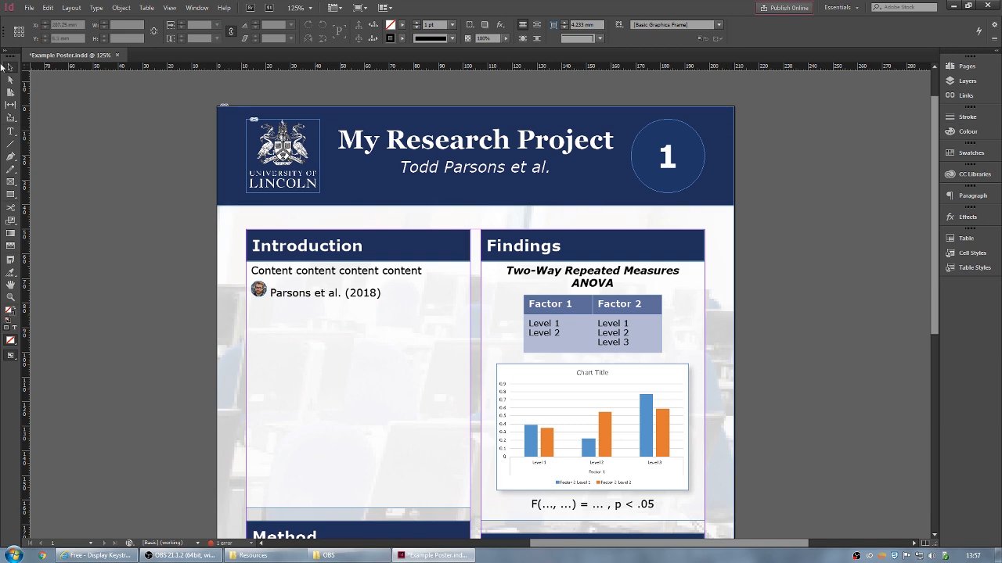
click(35, 9)
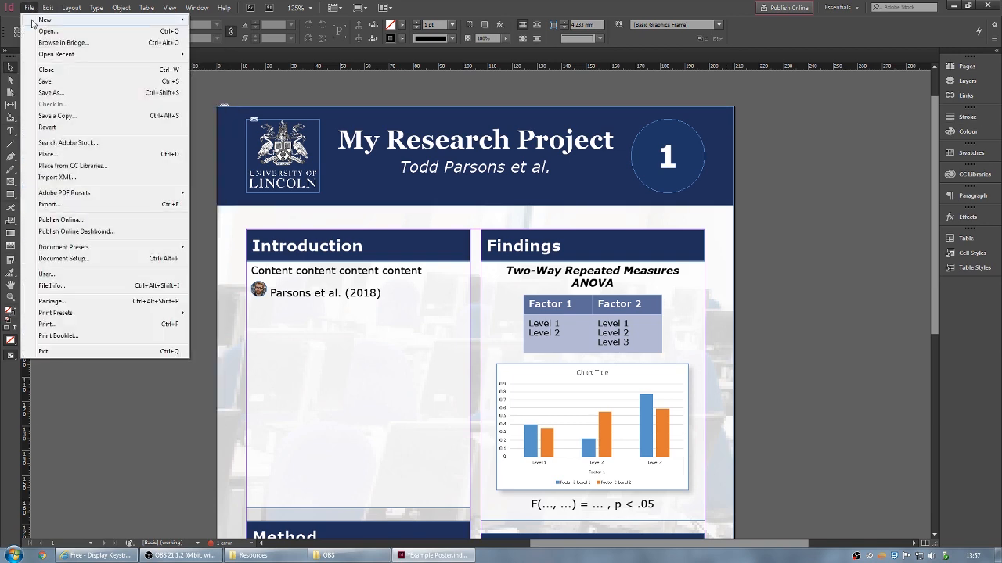
- Make a new document with A3 page size, 2 columns and a 5 mm gutter
mouse_move(35, 20)
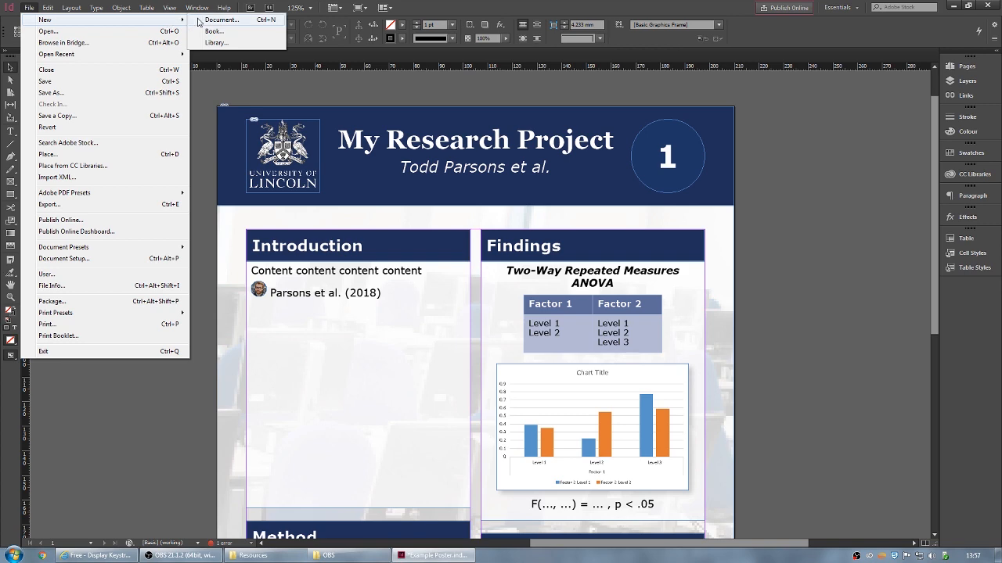
click(276, 21)
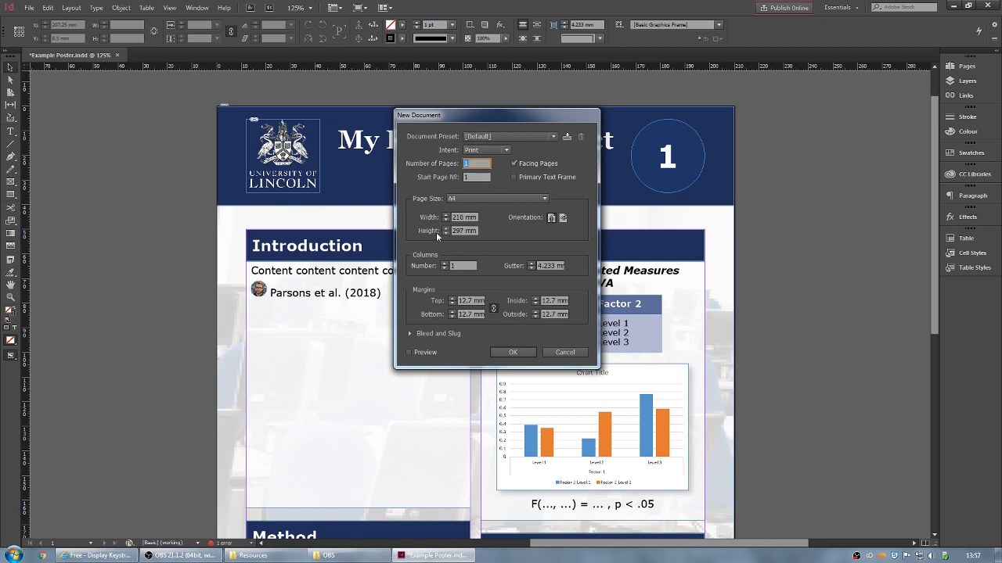
click(516, 200)
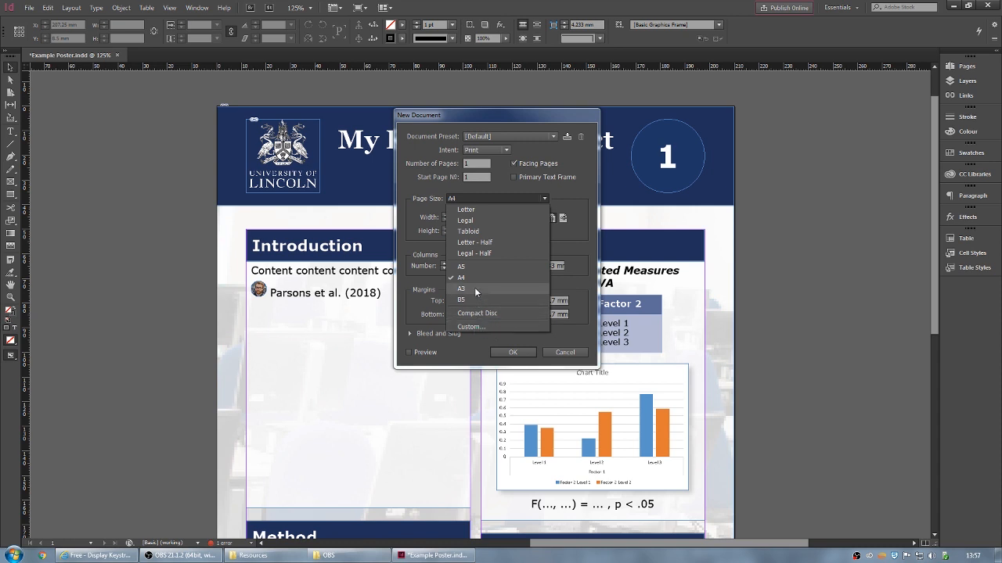
click(472, 289)
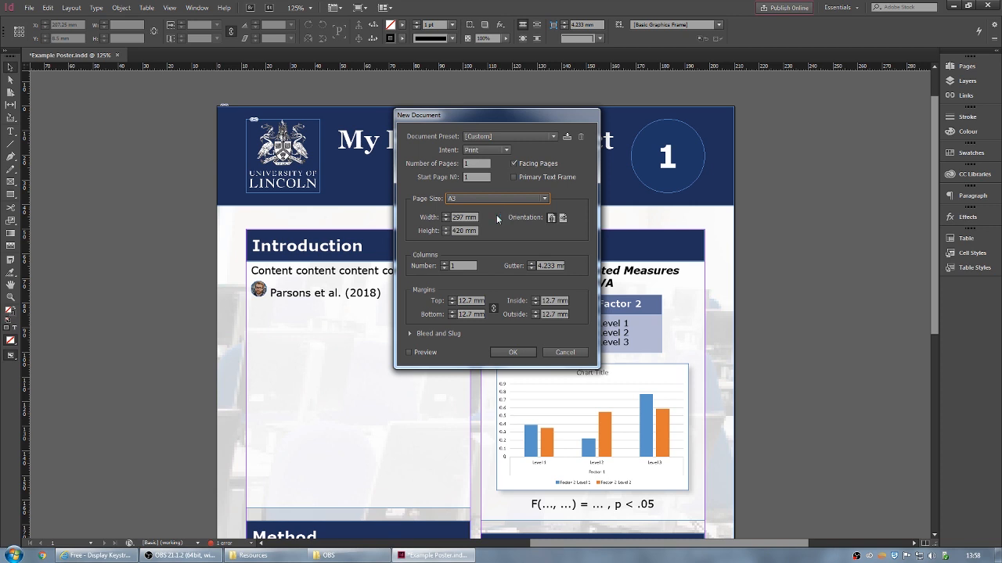
click(467, 266)
click(448, 270)
click(533, 265)
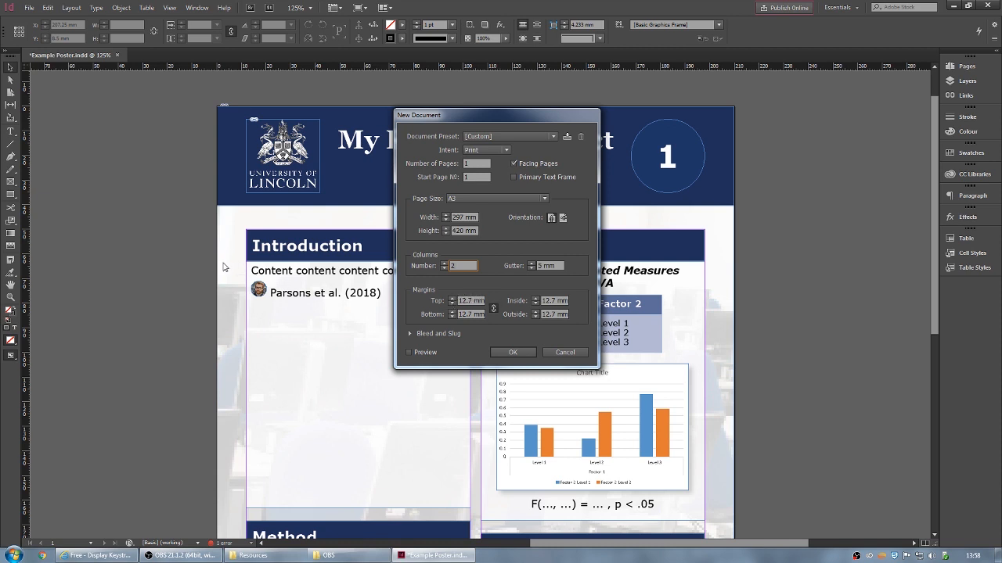
click(511, 353)
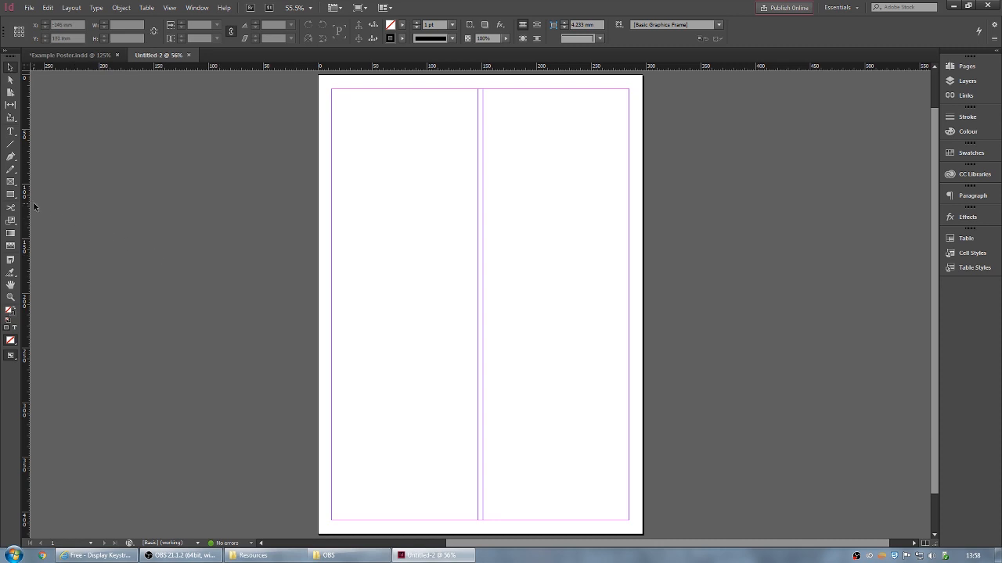
- Draw a rectangle from the page's top-left to bottom-right corner, covering all 297 × 420 mm
click(11, 195)
drag(319, 76, 642, 535)
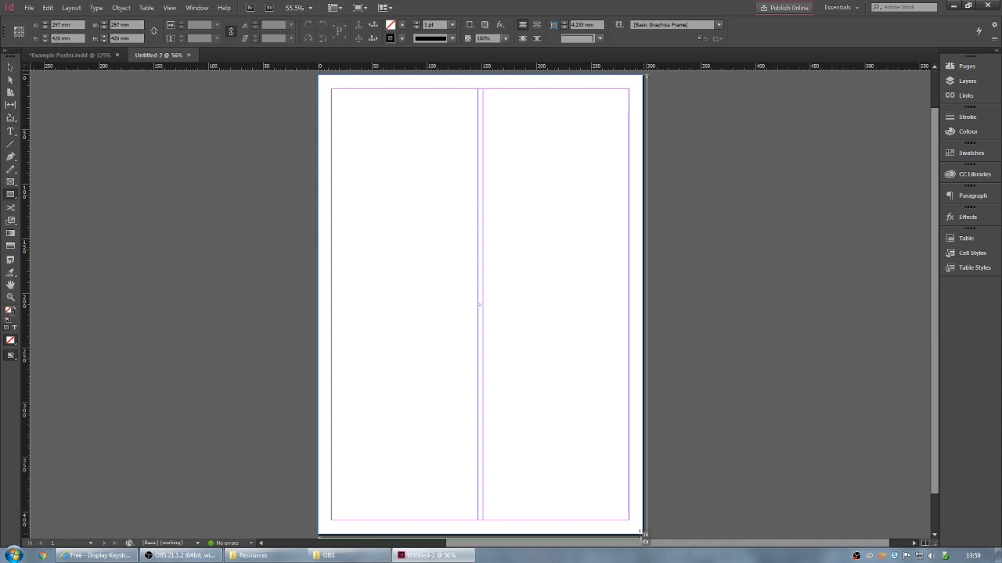
drag(642, 536, 643, 536)
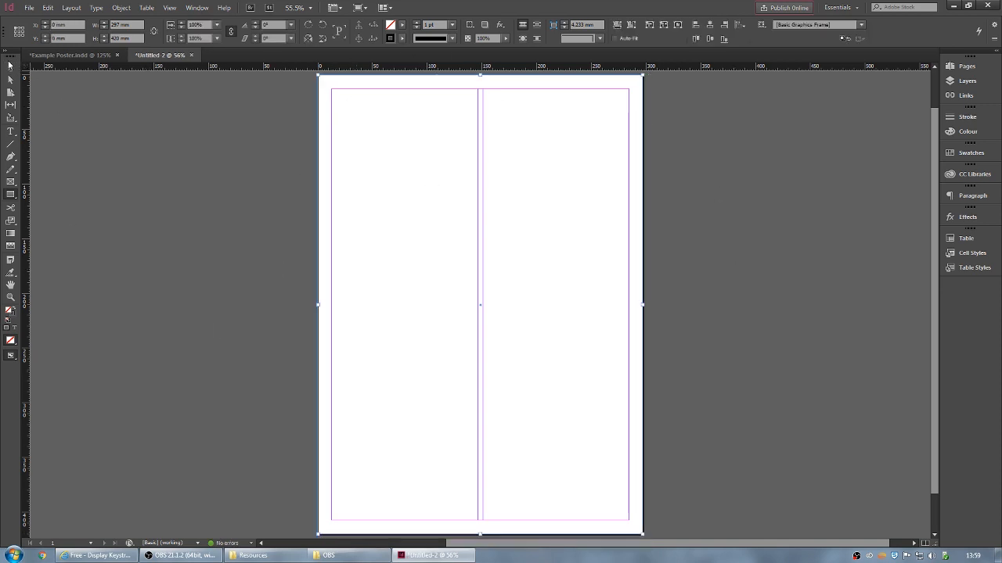
click(404, 38)
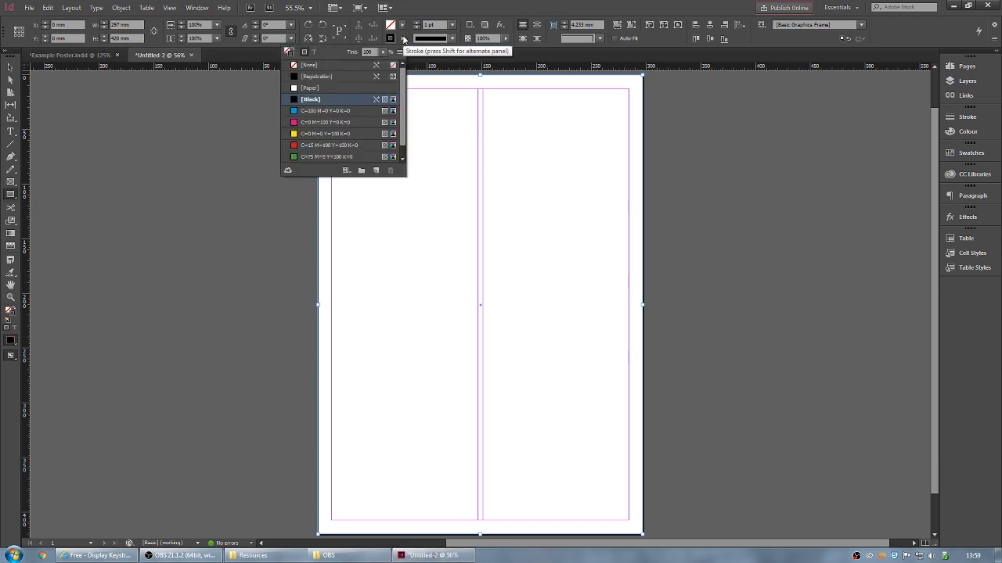
click(404, 38)
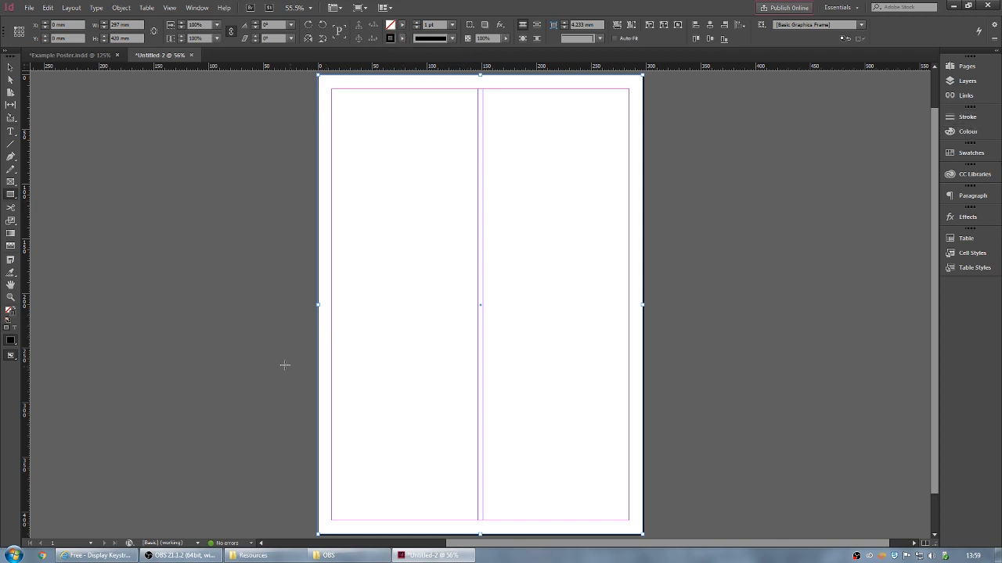
- Drag SSB3202.jpg from the Resources folder into the full-page frame, then minimize Explorer
mouse_move(266, 556)
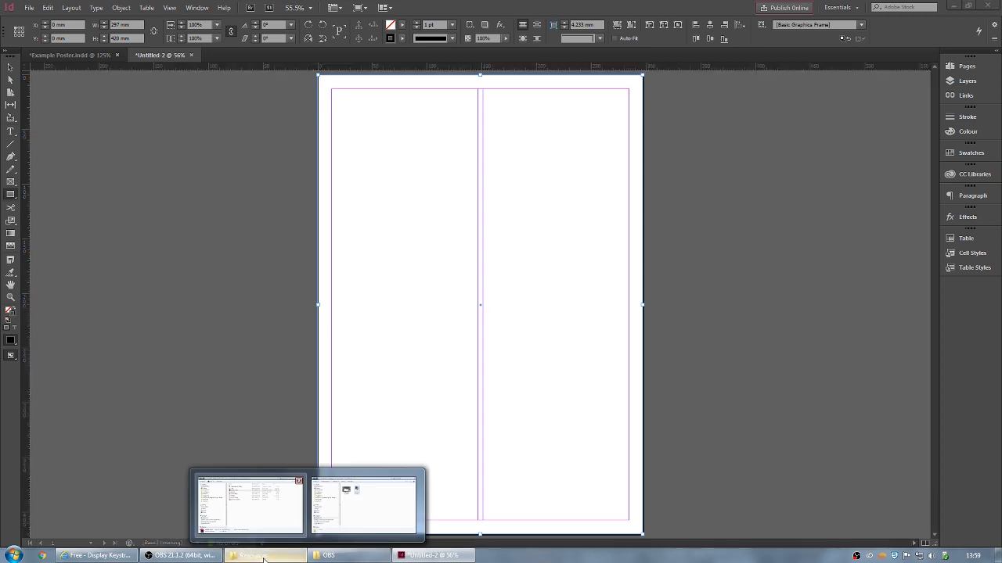
click(246, 501)
drag(368, 88, 734, 92)
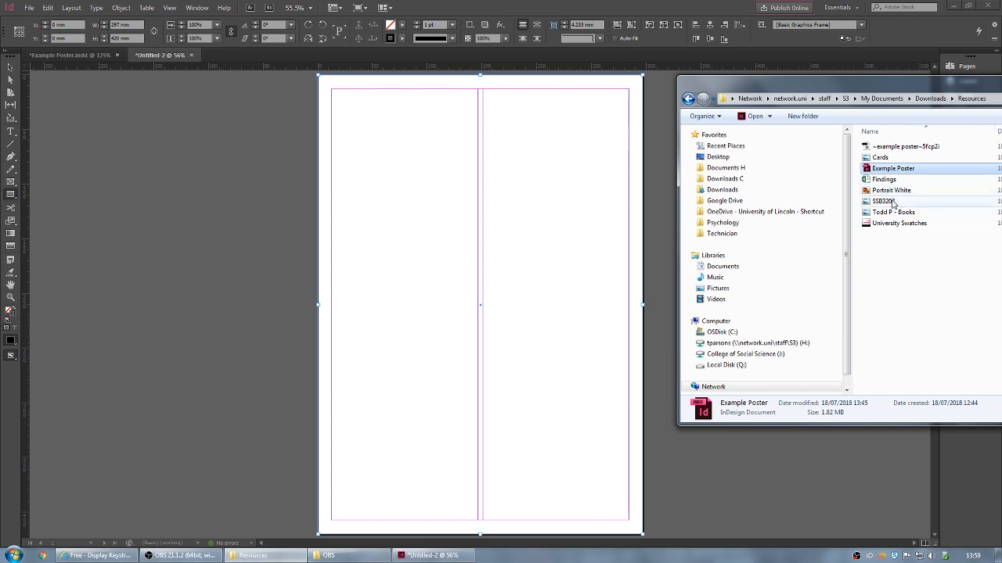
click(892, 203)
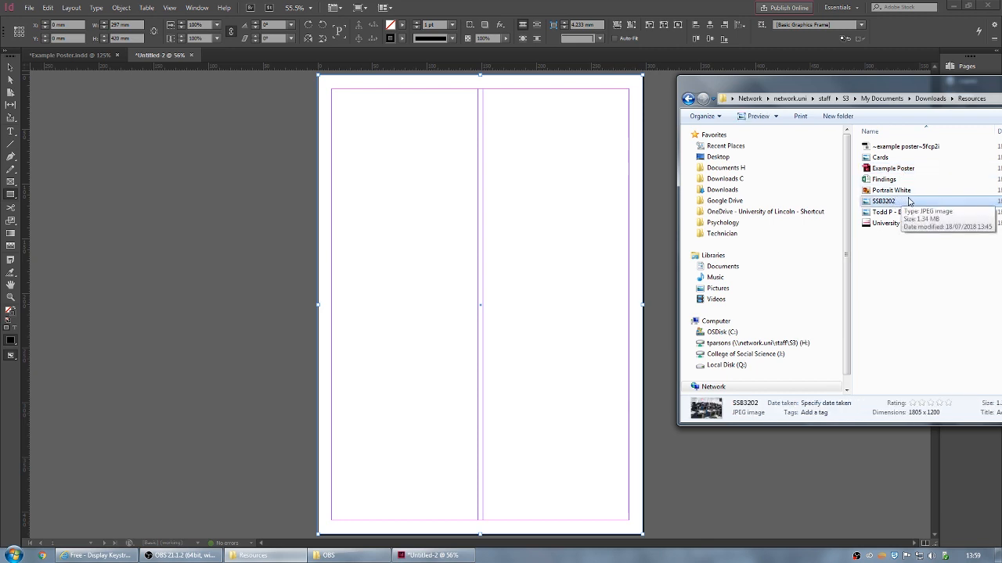
drag(911, 201, 424, 205)
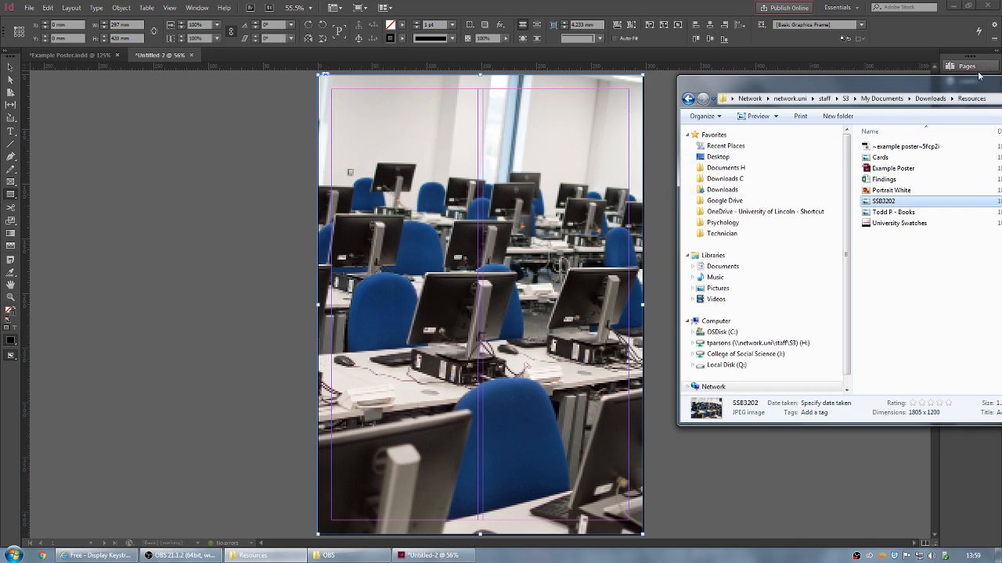
drag(969, 83, 586, 175)
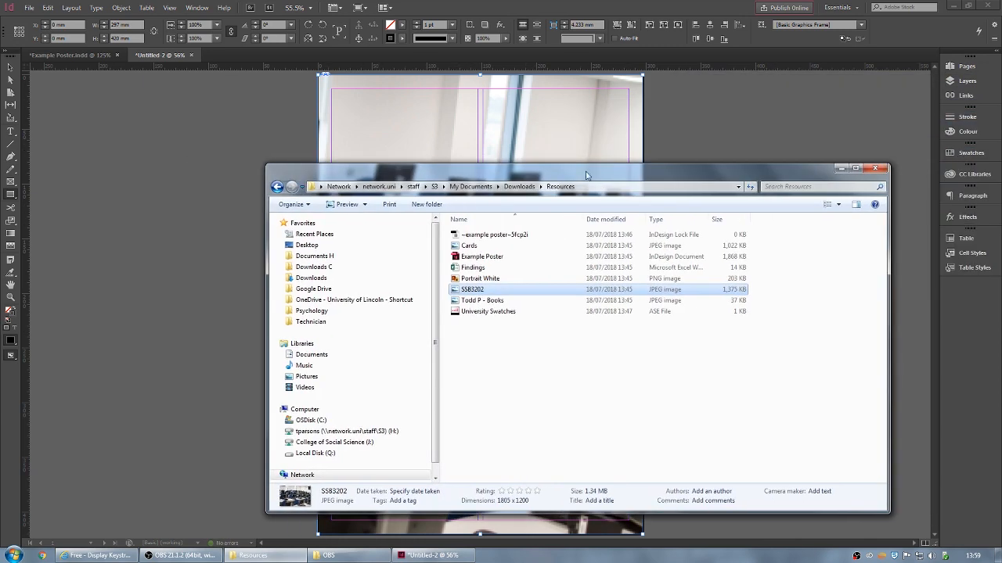
click(841, 168)
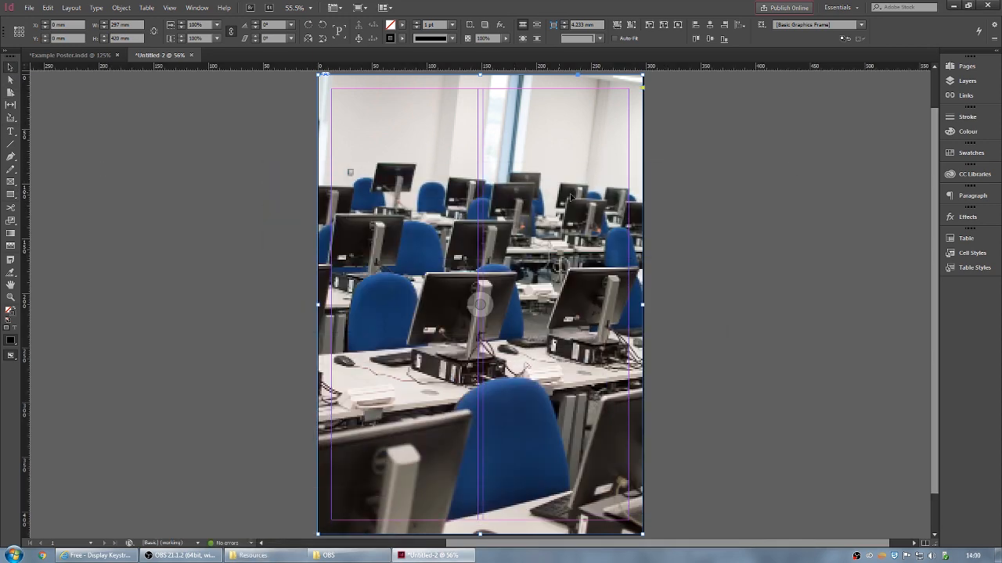
- Fit the lab photo proportionally and centred so it fills the full-page frame
drag(640, 533, 484, 382)
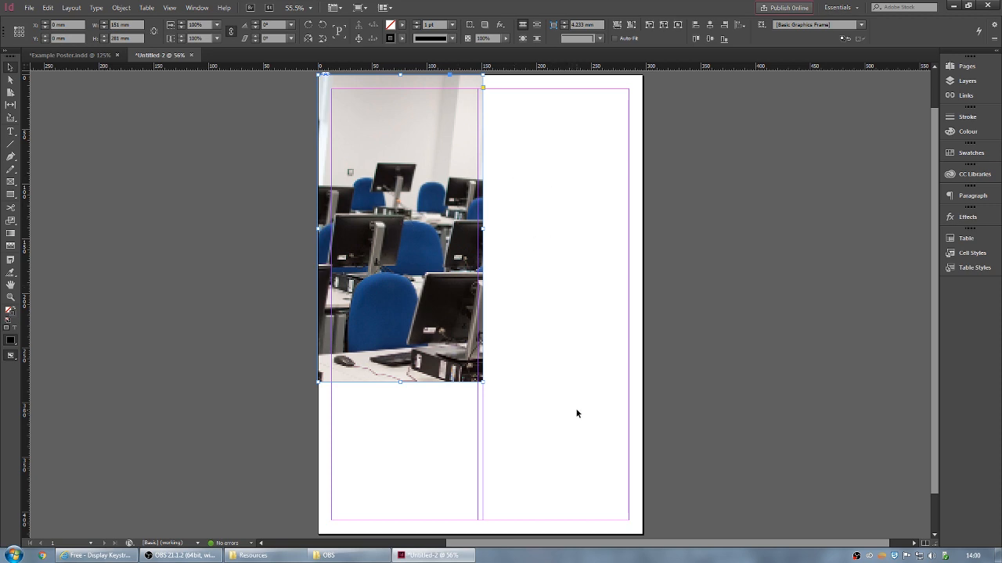
key(ctrl+alt+c)
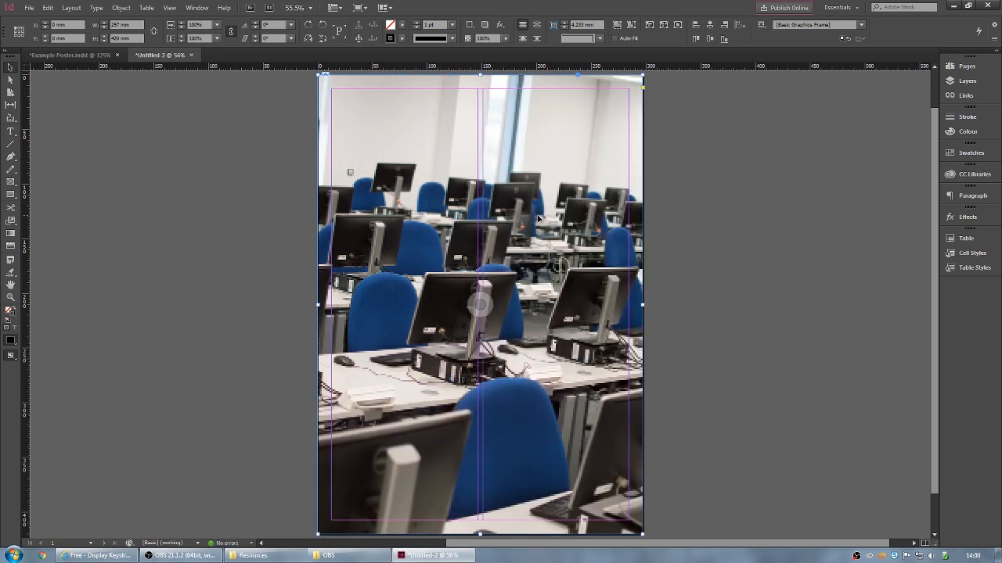
double_click(527, 186)
scroll(766, 248, down, 1)
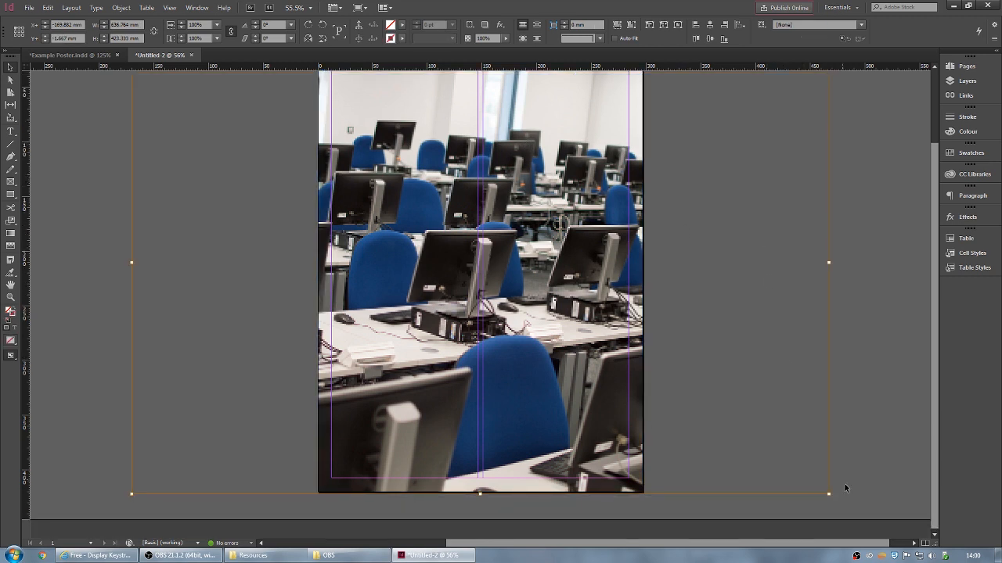
drag(828, 493, 783, 340)
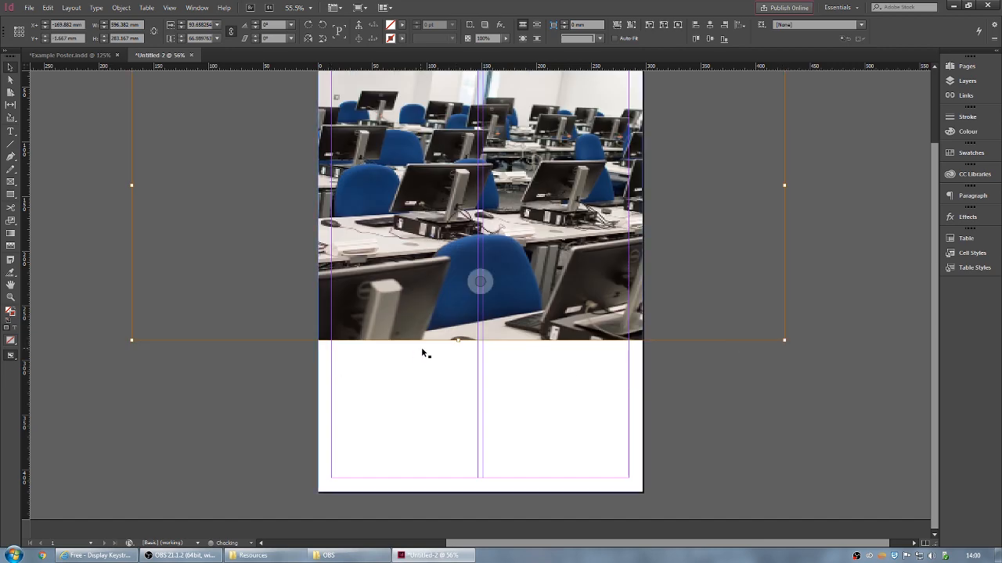
drag(460, 342, 454, 459)
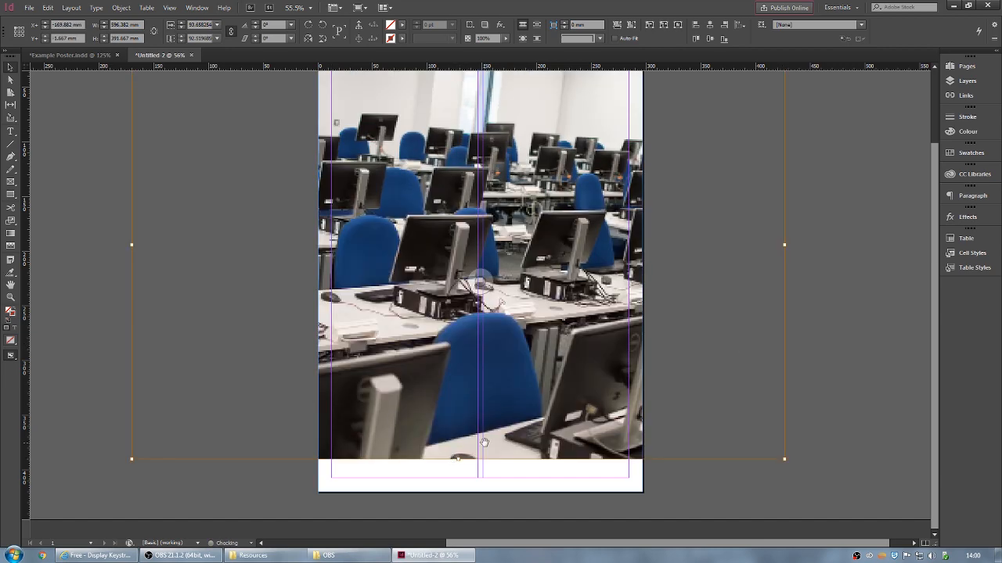
key(ctrl+z)
key(ctrl+alt+shift+c)
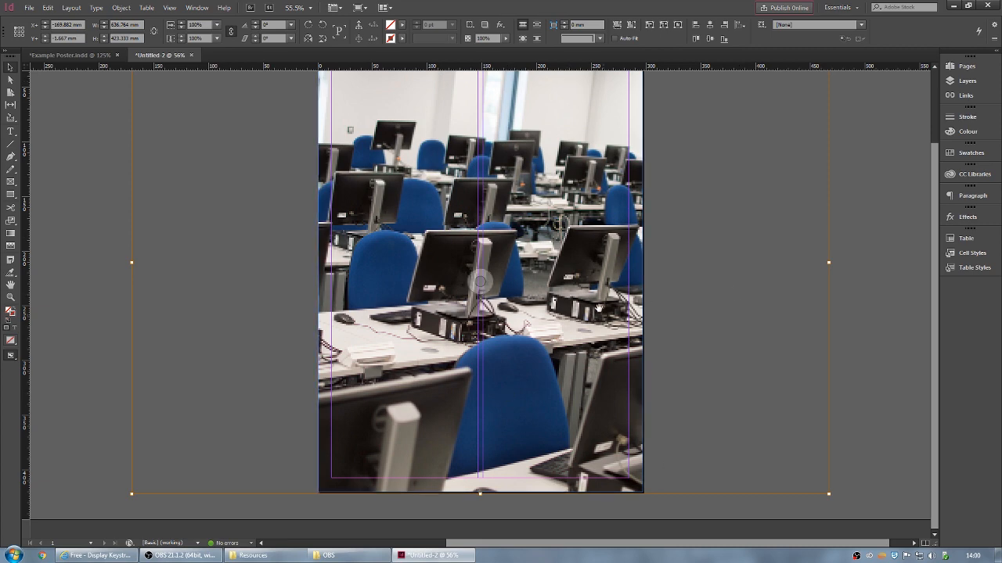
scroll(601, 311, up, 2)
scroll(596, 306, down, 1)
scroll(596, 306, down, 1)
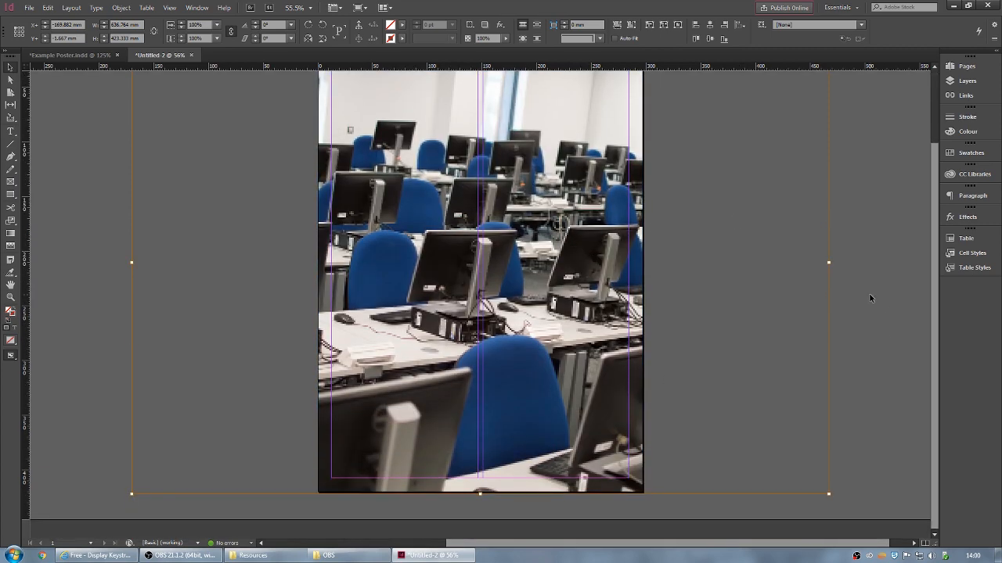
- Turn on Auto-Fit for the photo frame, test a corner resize, and undo it
click(870, 205)
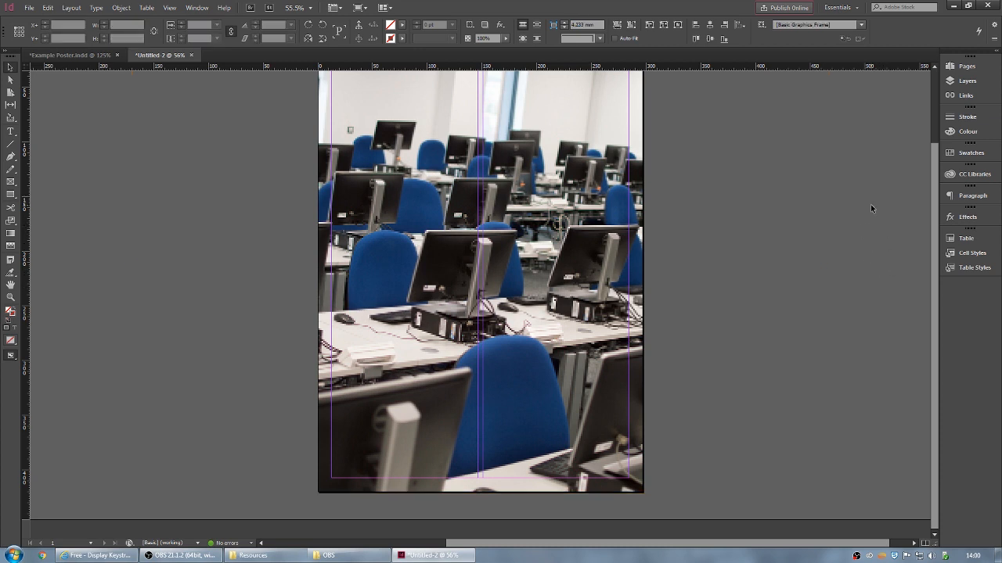
scroll(775, 348, up, 5)
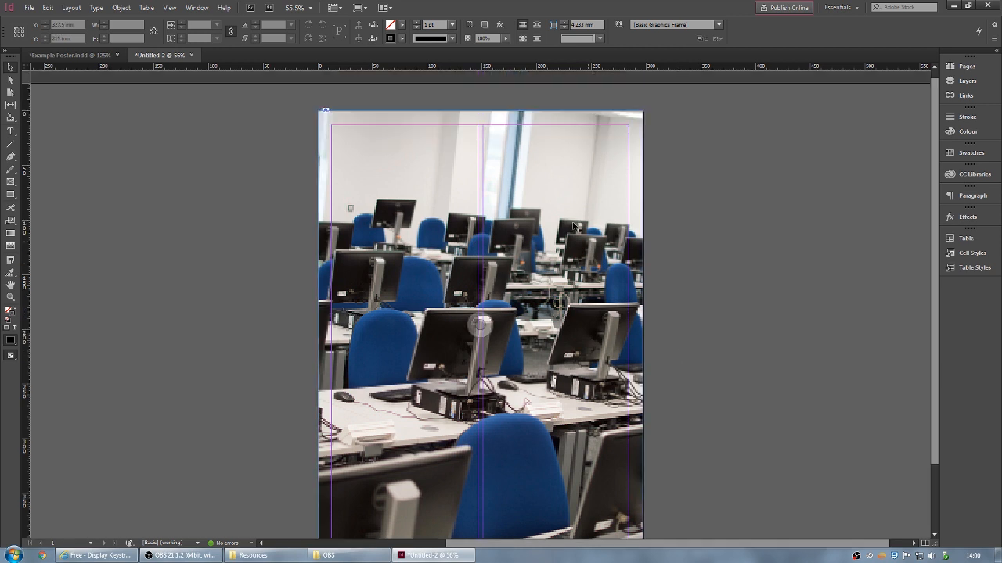
click(555, 172)
scroll(549, 191, down, 5)
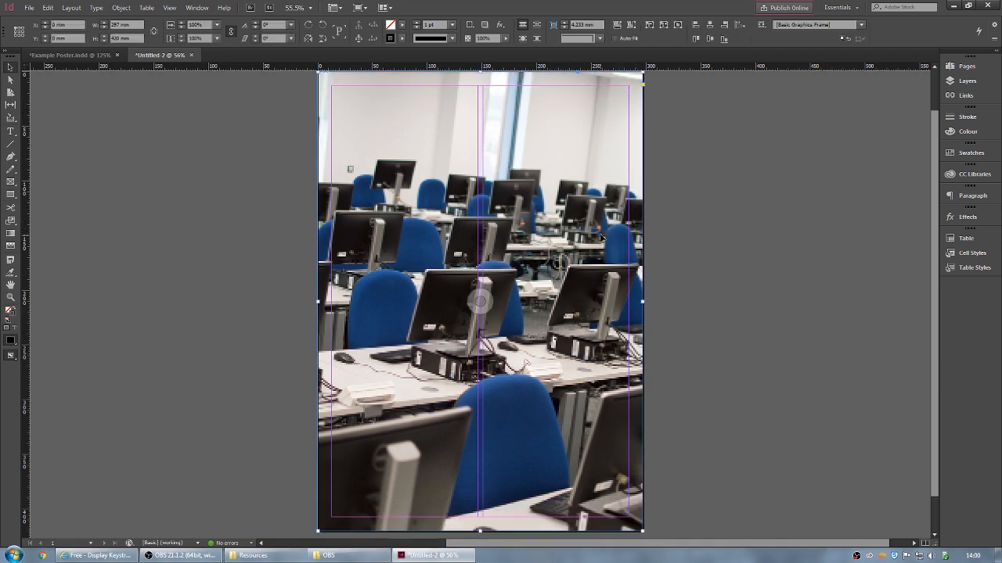
scroll(389, 307, up, 5)
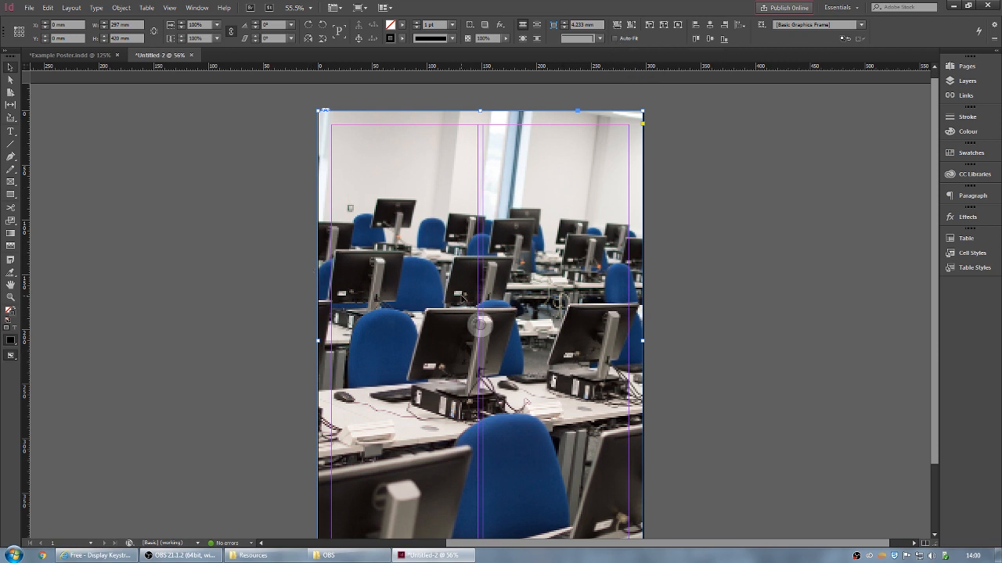
scroll(536, 277, down, 3)
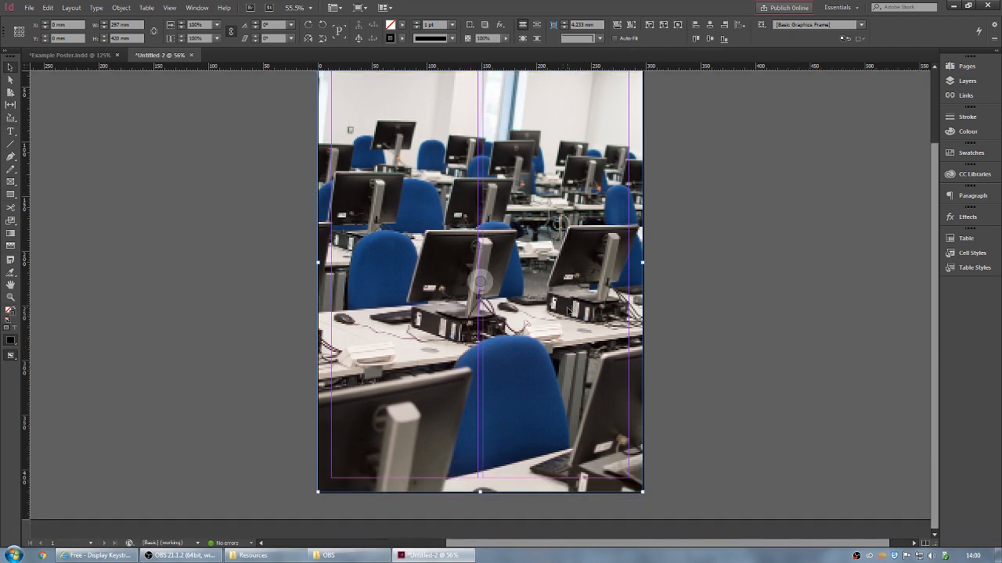
scroll(569, 311, up, 3)
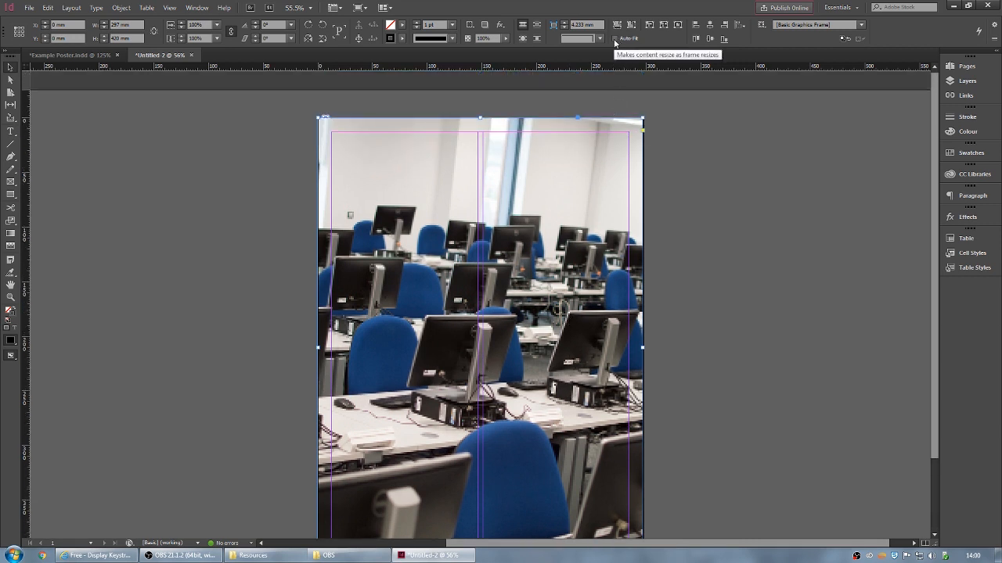
click(615, 38)
drag(643, 118, 571, 335)
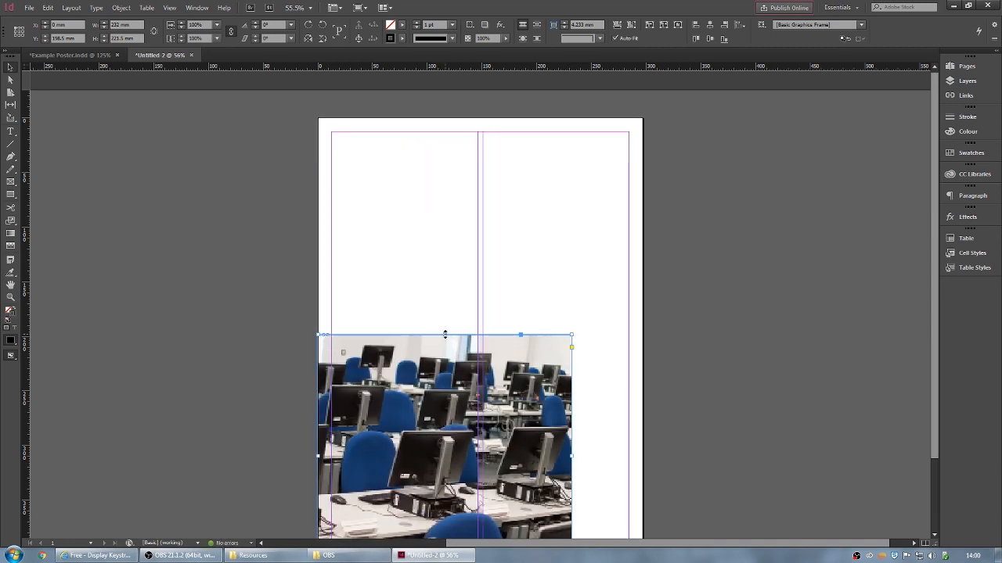
key(ctrl+z)
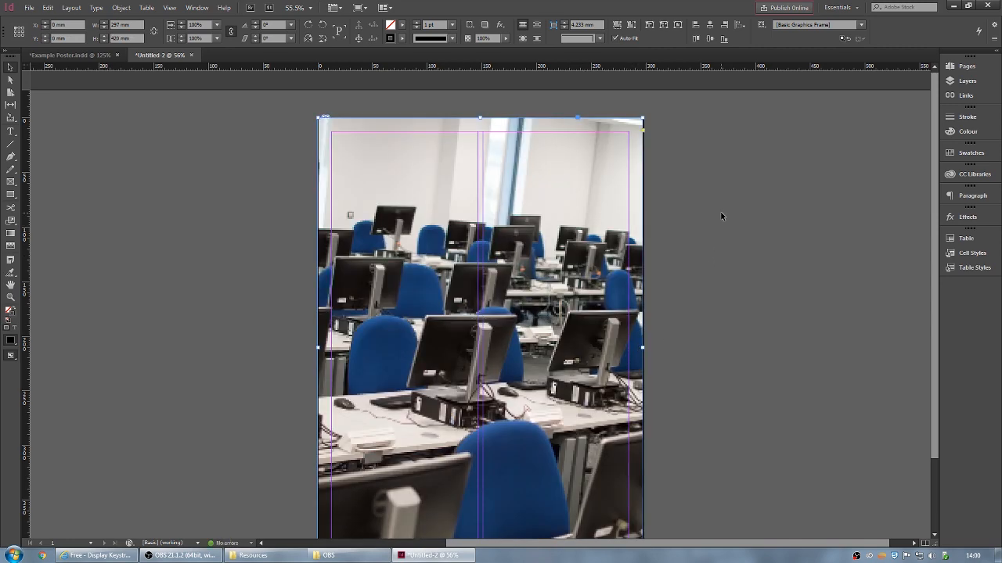
click(704, 289)
scroll(705, 289, down, 2)
scroll(704, 289, up, 1)
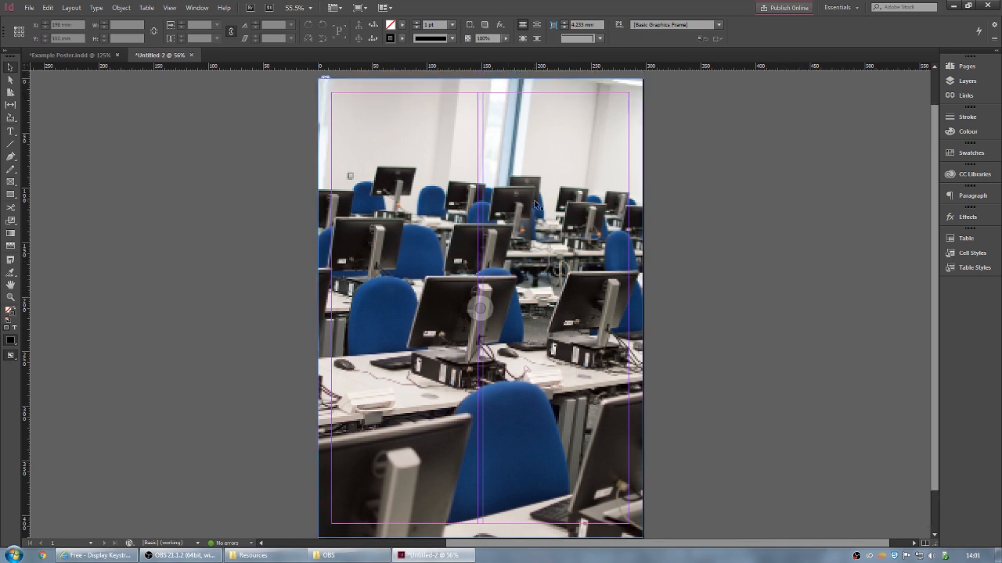
- Set the lab photo frame's opacity to 25% and deselect it
click(561, 219)
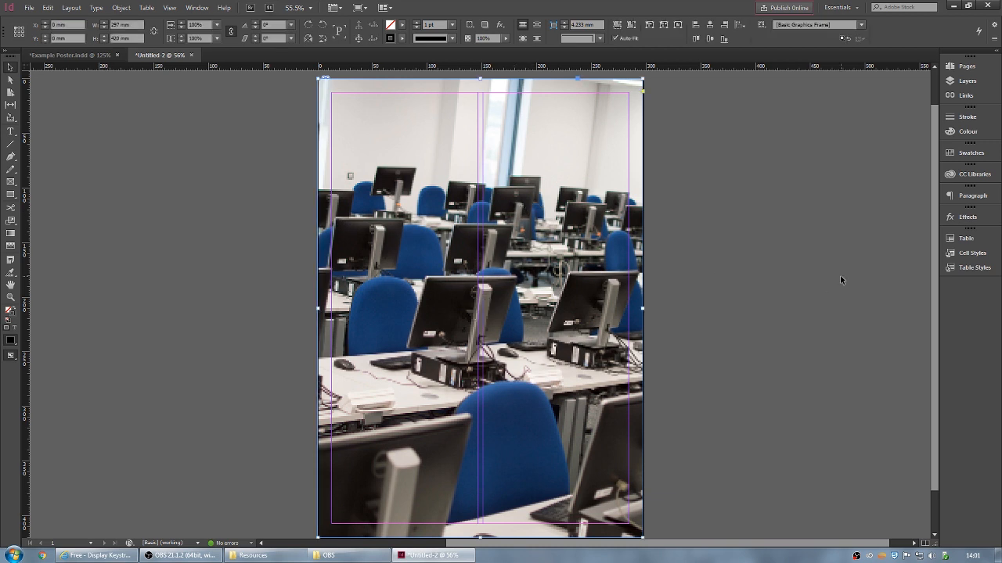
click(507, 38)
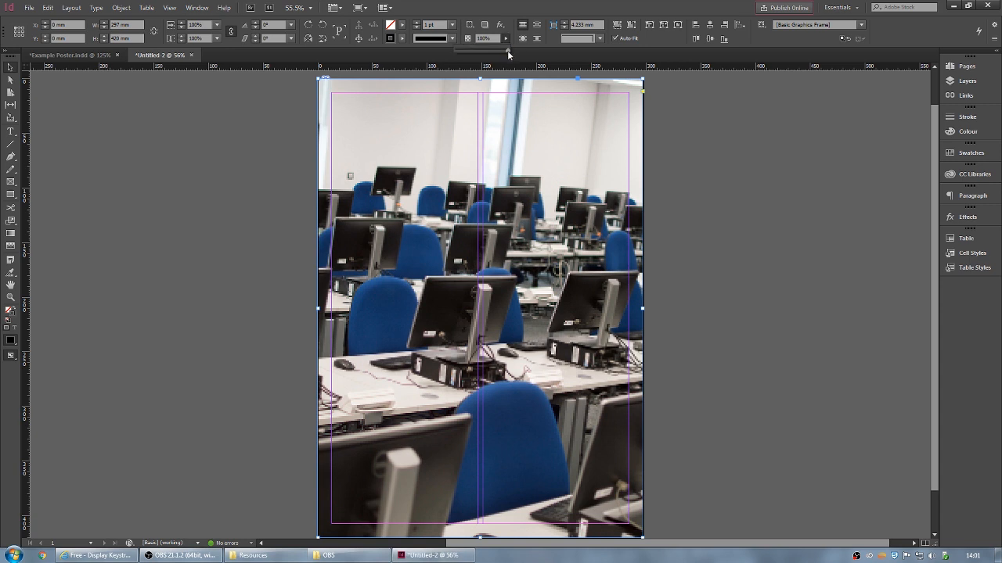
drag(507, 50, 478, 50)
click(482, 40)
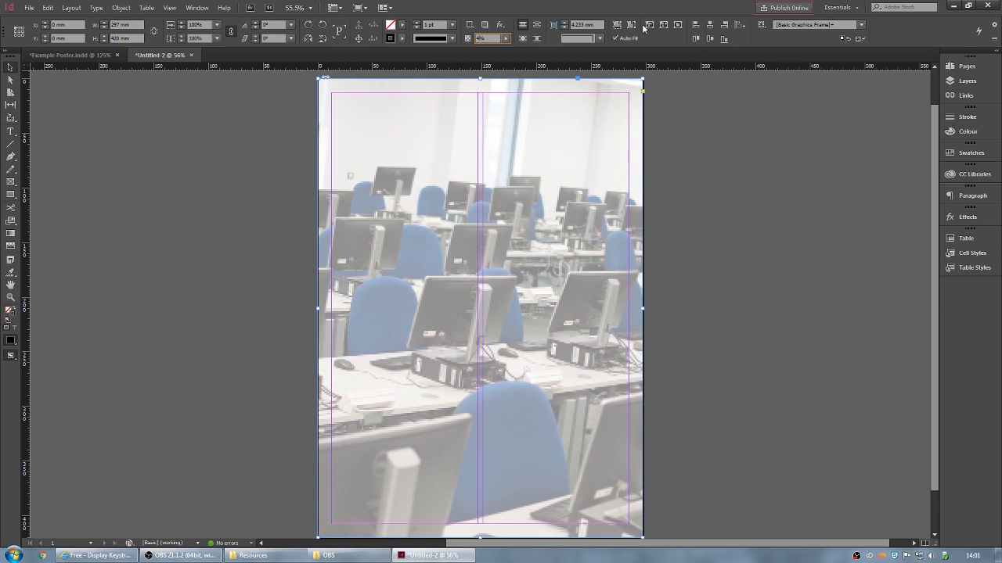
key(Return)
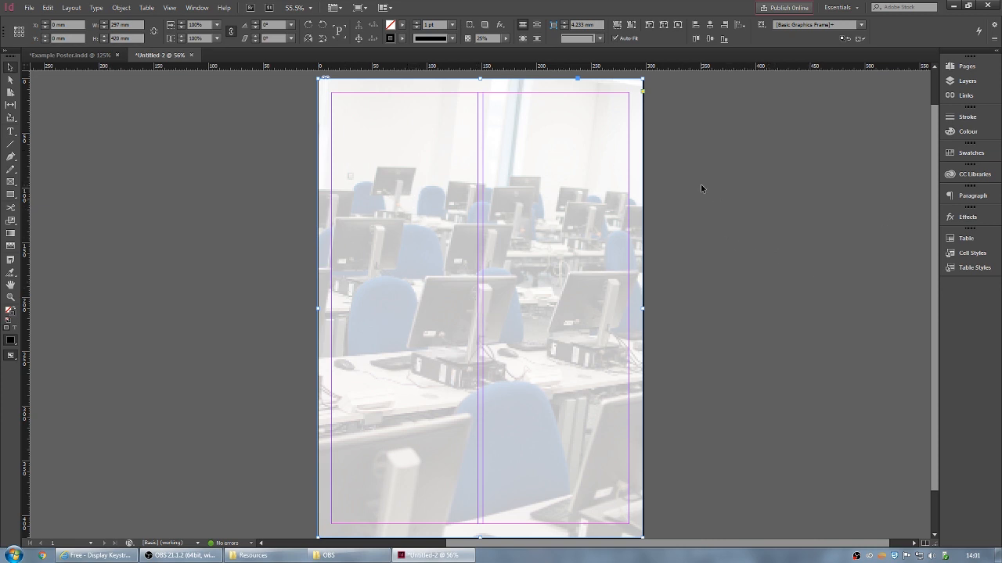
click(185, 120)
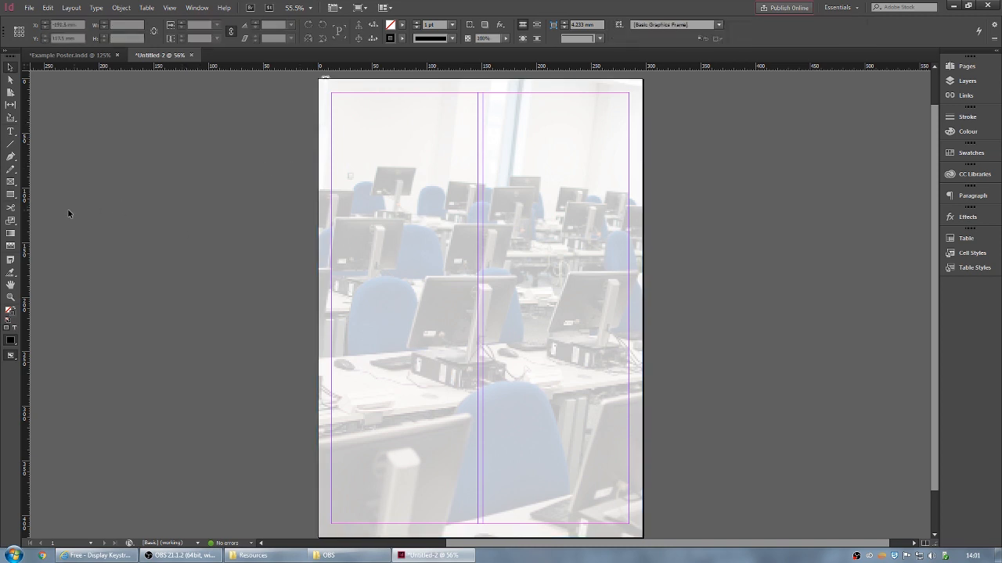
click(10, 195)
- Draw a frame across the top edge of the page for the 297 × 34 mm header
click(11, 131)
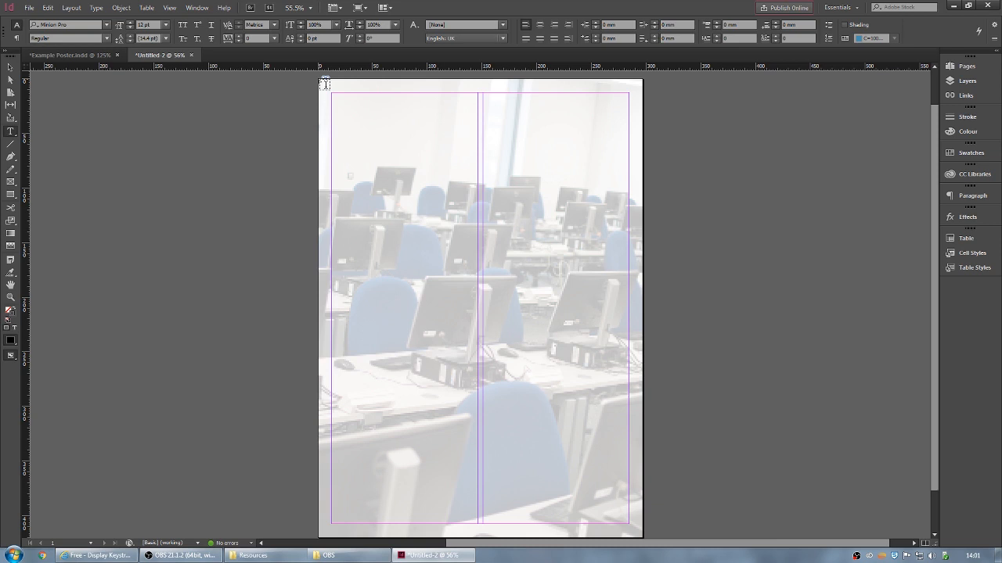
drag(324, 84, 640, 139)
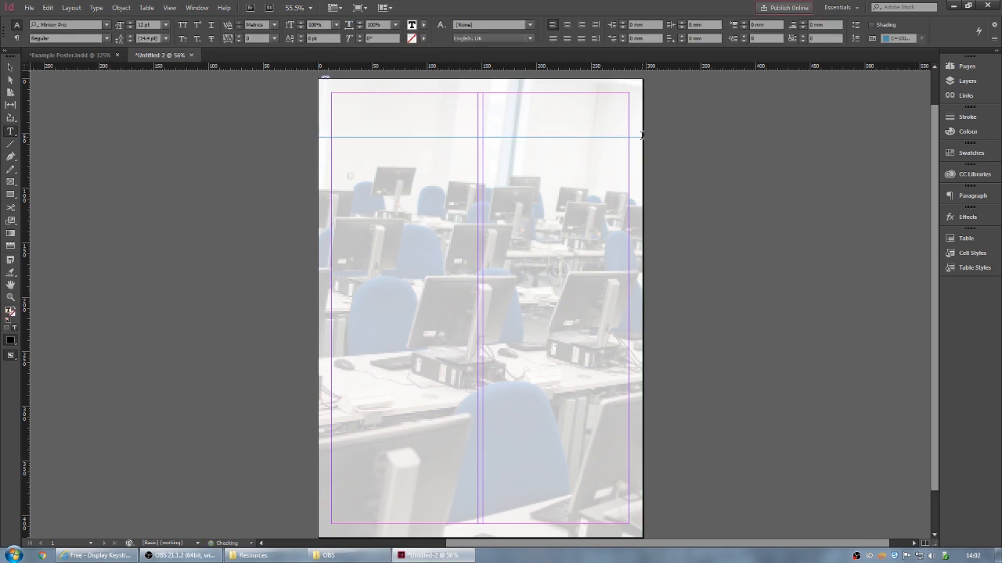
text(sdfgdfgd)
text(asdasd)
click(9, 68)
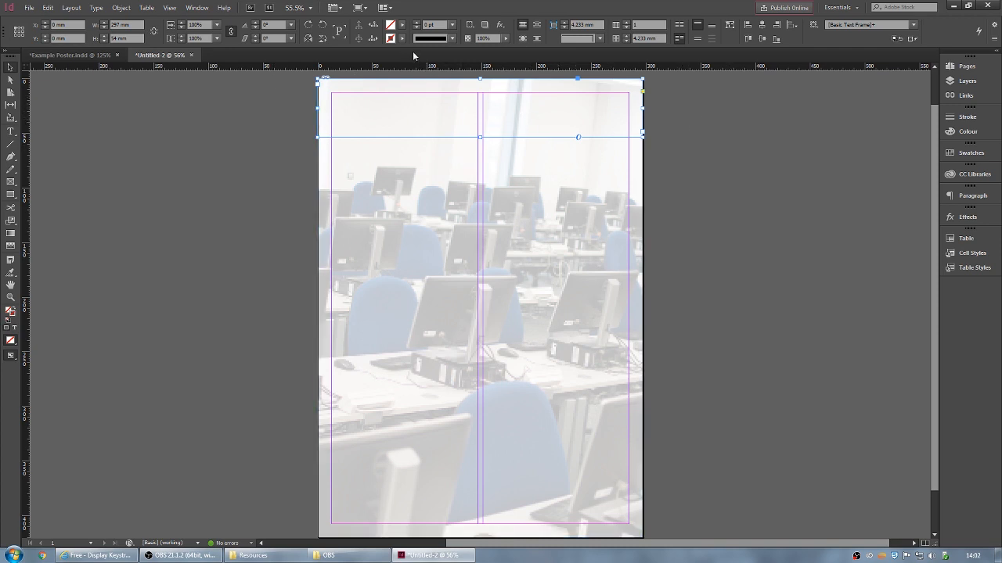
- Load the University Swatches file into the Swatches panel
click(969, 153)
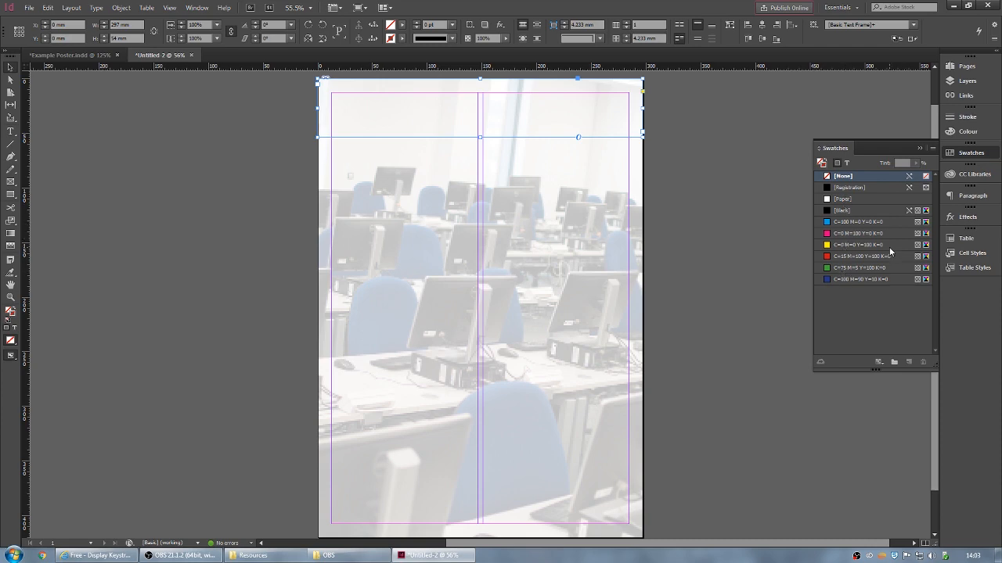
click(933, 149)
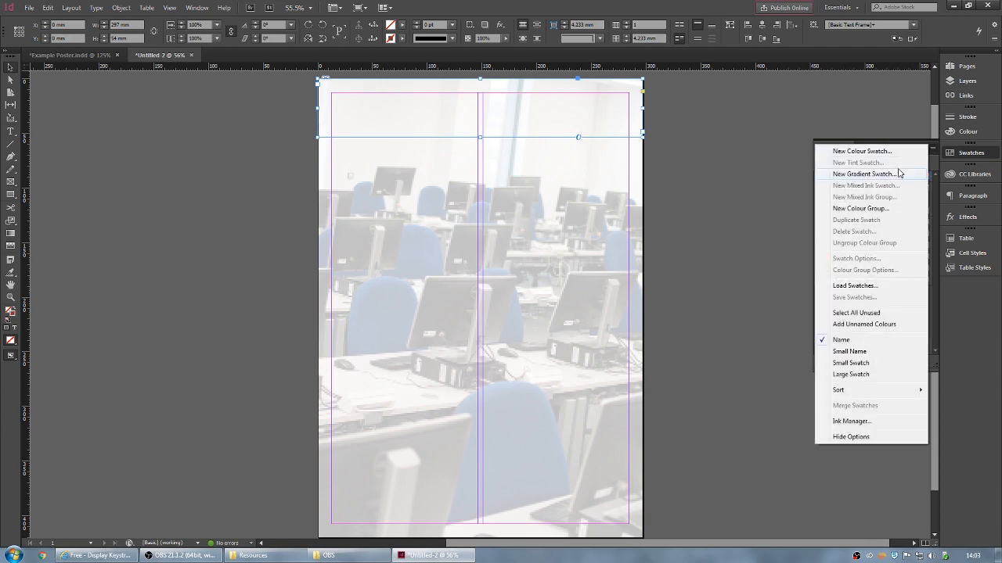
click(867, 287)
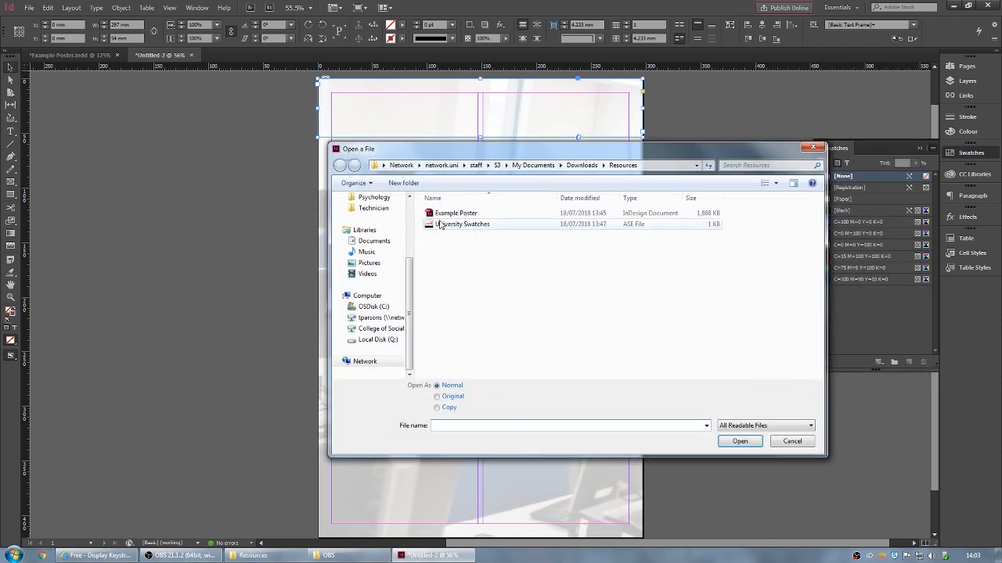
click(464, 224)
click(740, 442)
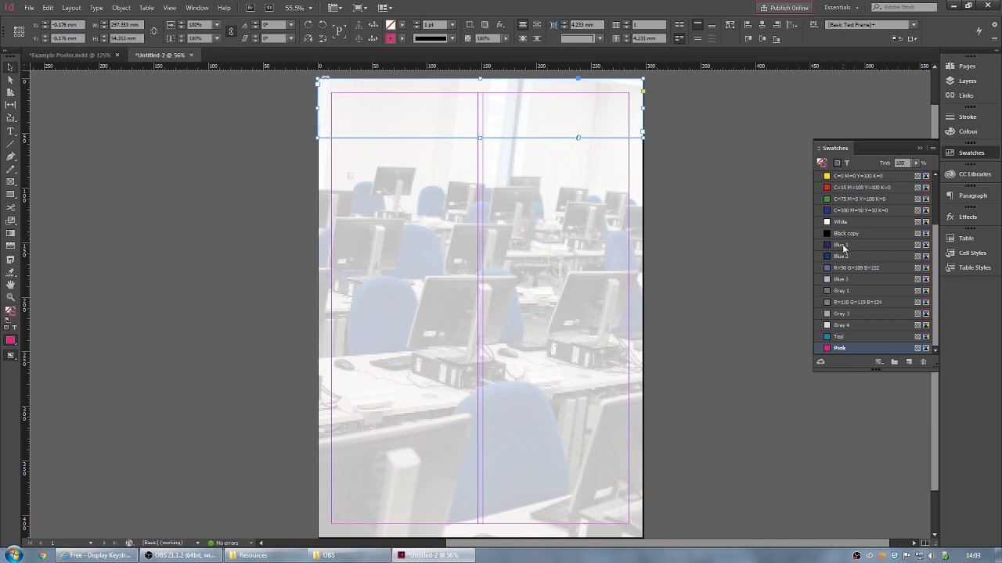
- Fill the top header frame with the Blue 1 swatch
click(843, 245)
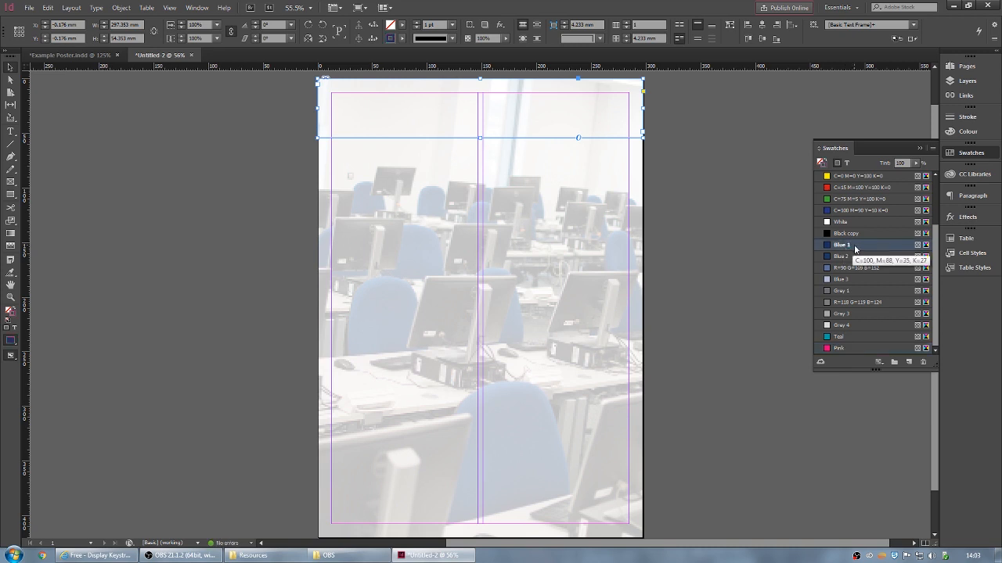
click(402, 26)
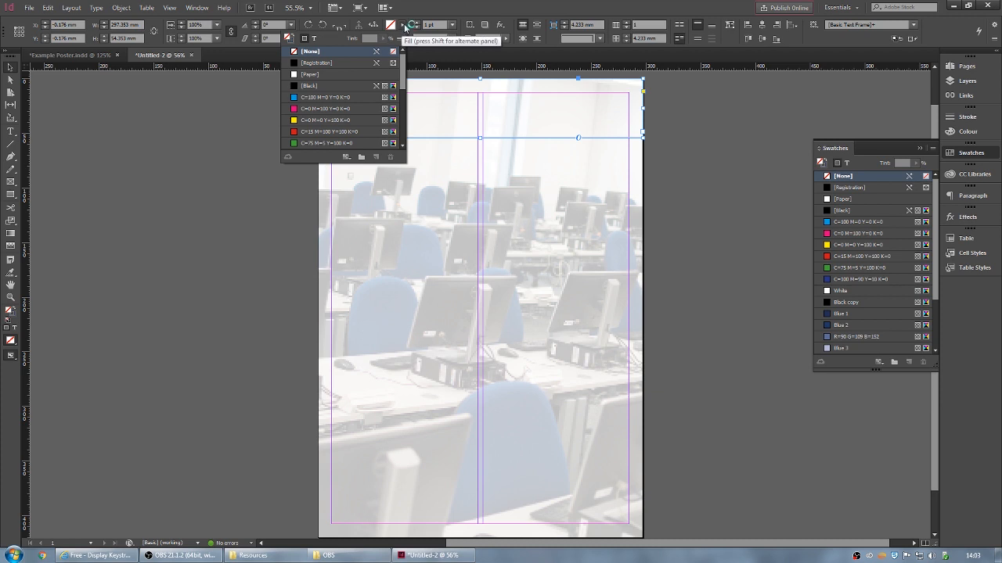
scroll(334, 94, down, 3)
scroll(335, 95, down, 1)
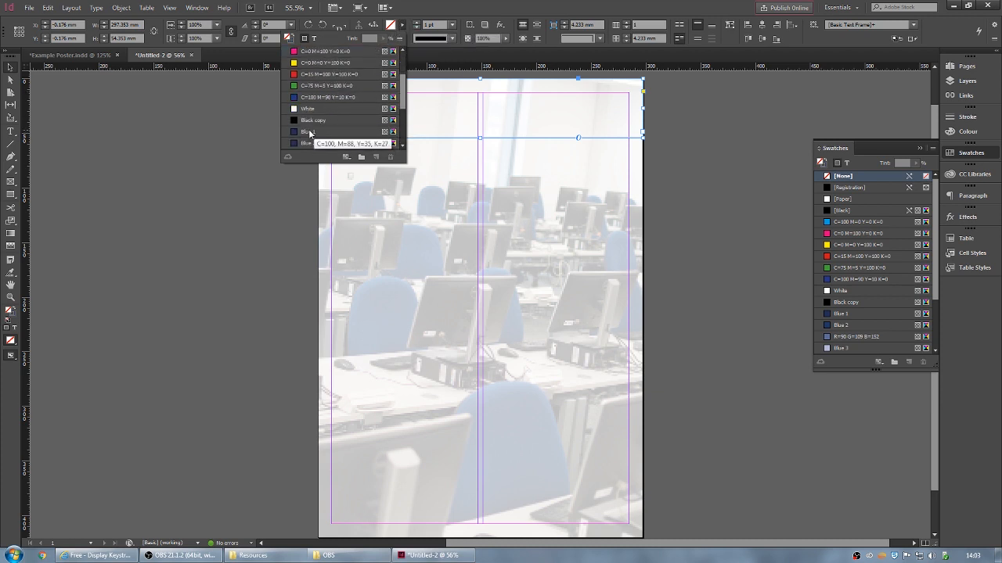
click(307, 131)
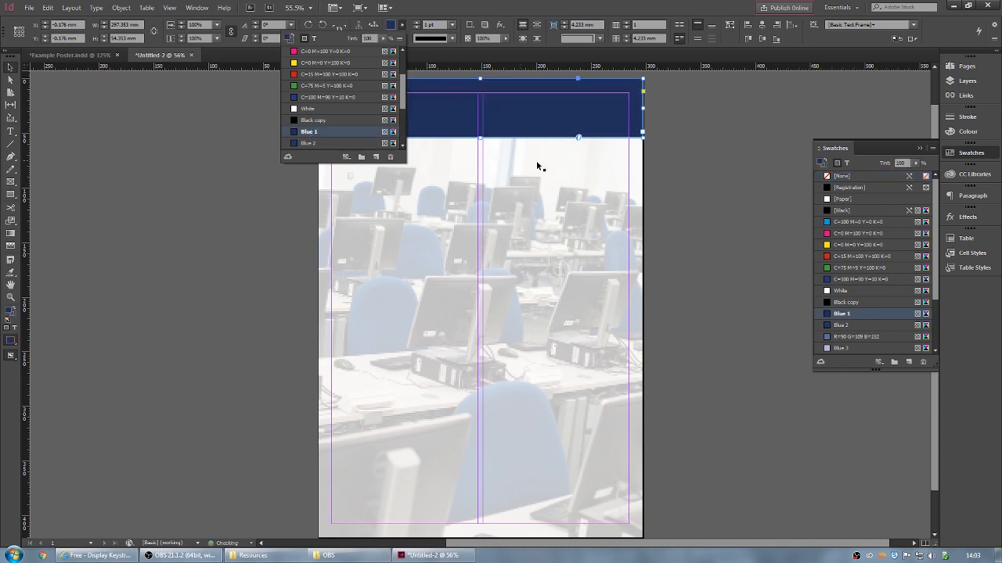
click(920, 149)
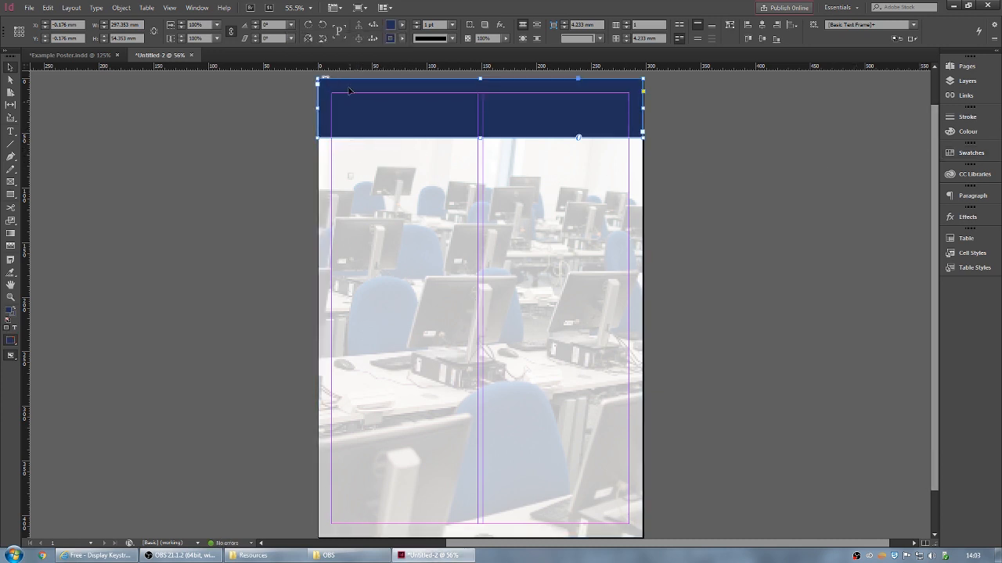
- Set the header frame's stroke to [None], then reselect the navy header
click(403, 39)
scroll(336, 109, up, 5)
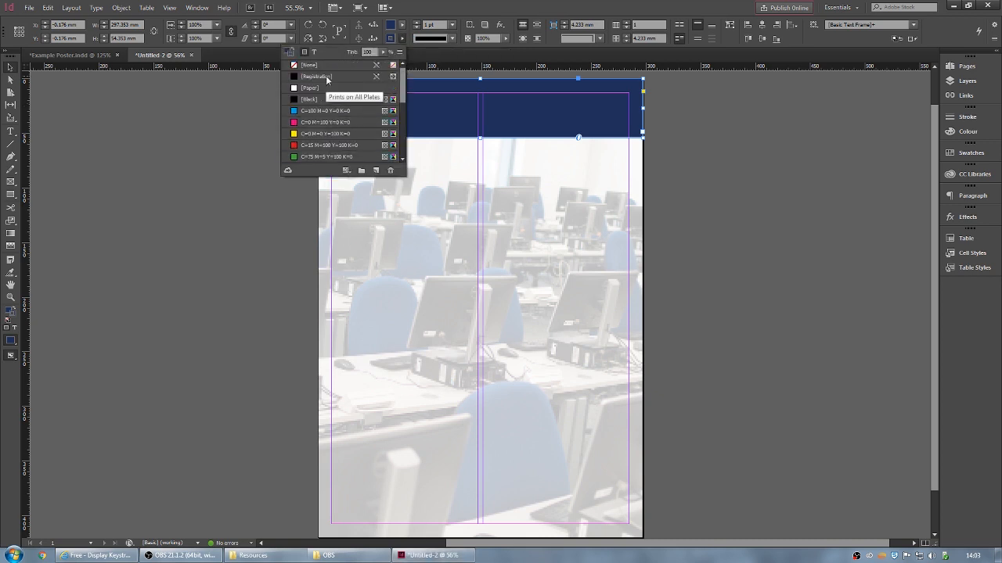
click(312, 65)
click(696, 120)
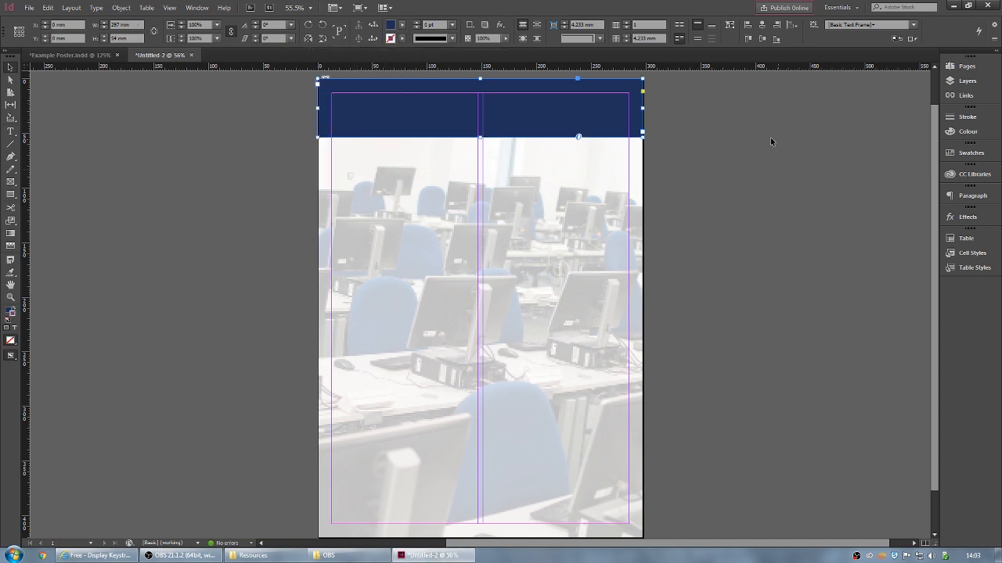
click(721, 115)
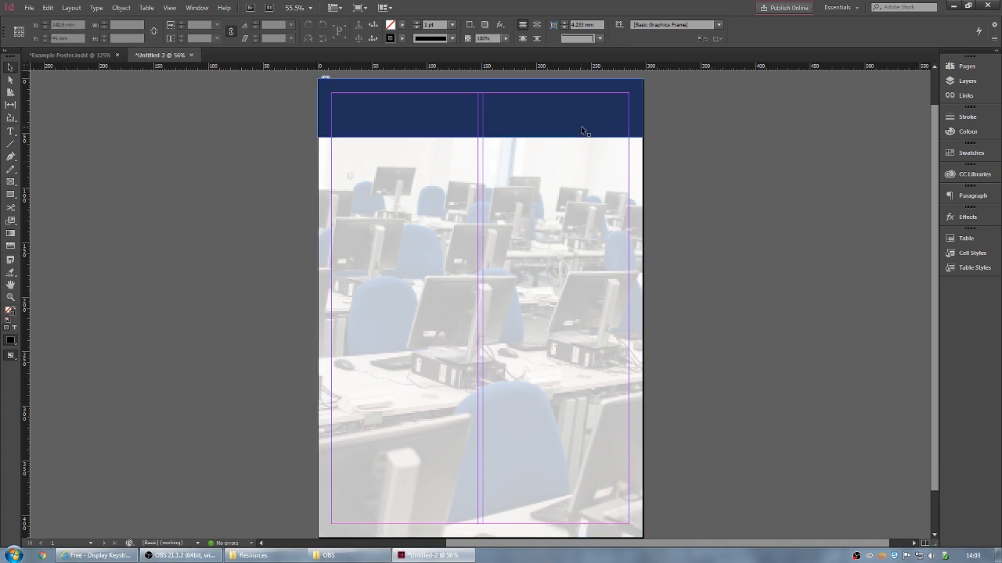
click(326, 96)
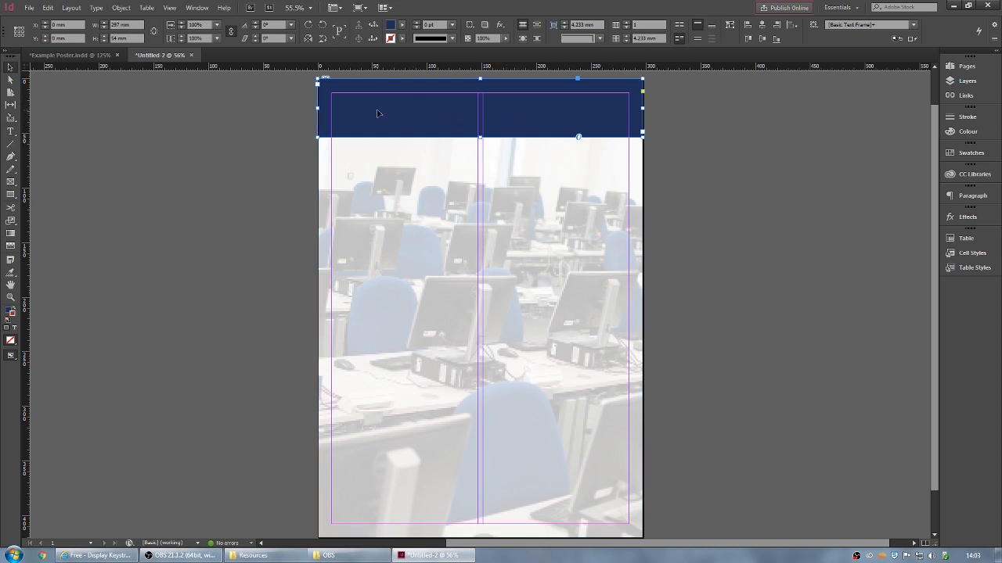
- Type 'My Project' in the header using Verdana Bold at 36 pt
key(t)
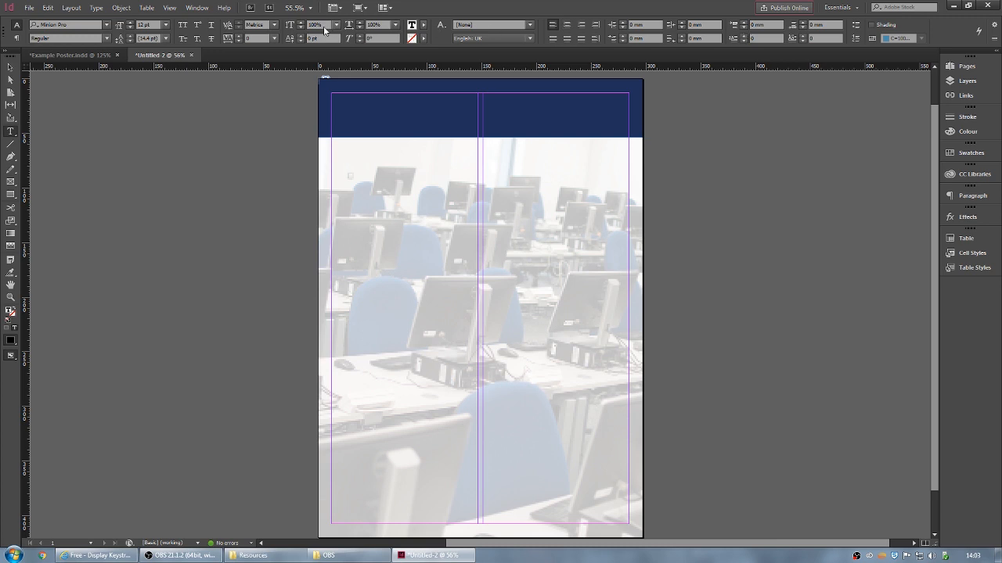
click(33, 25)
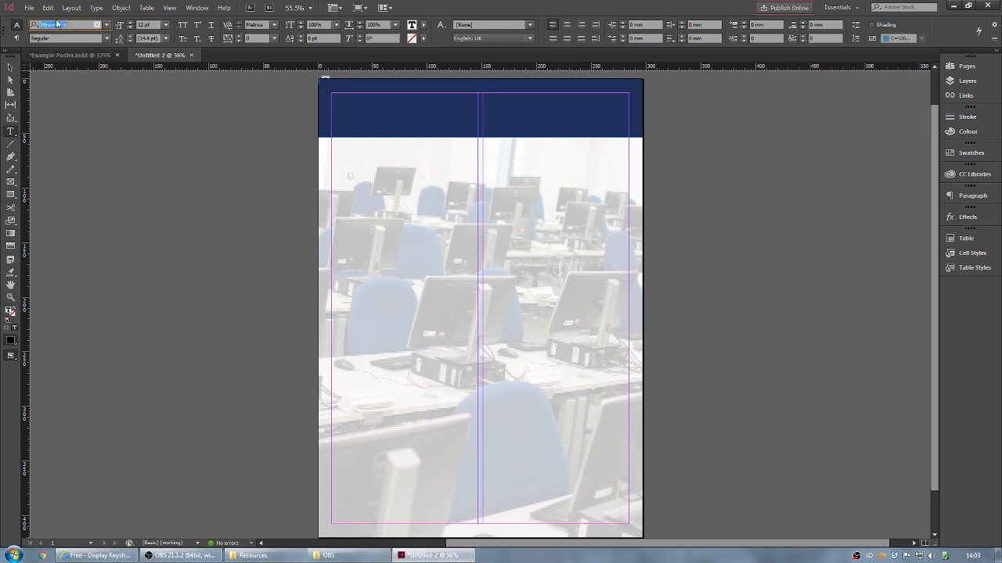
text(verdana)
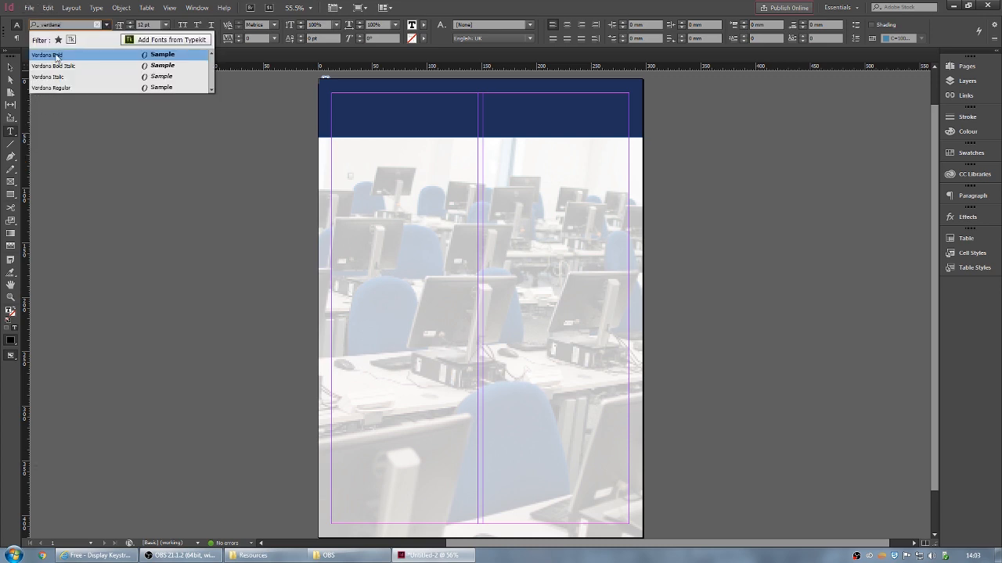
click(58, 56)
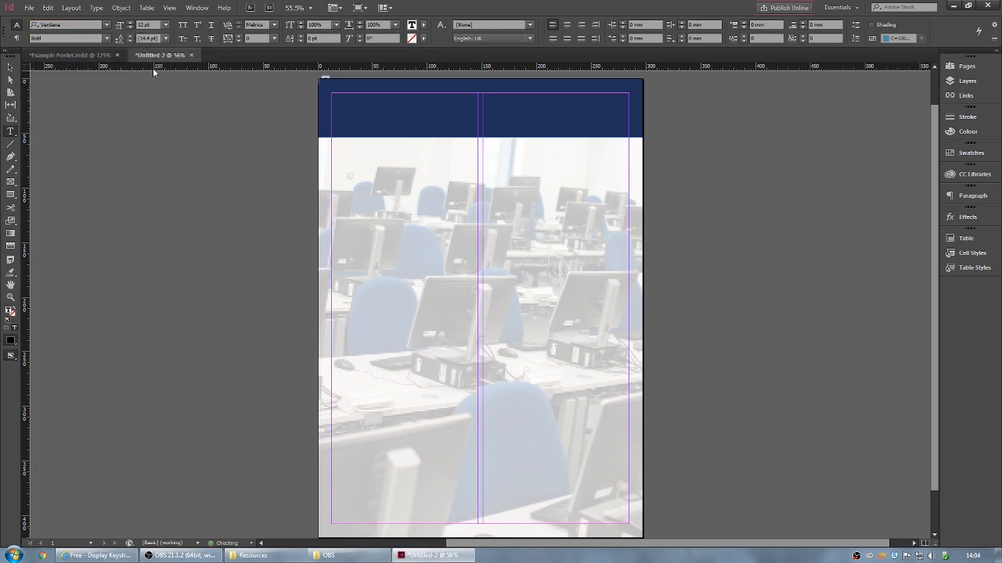
click(166, 26)
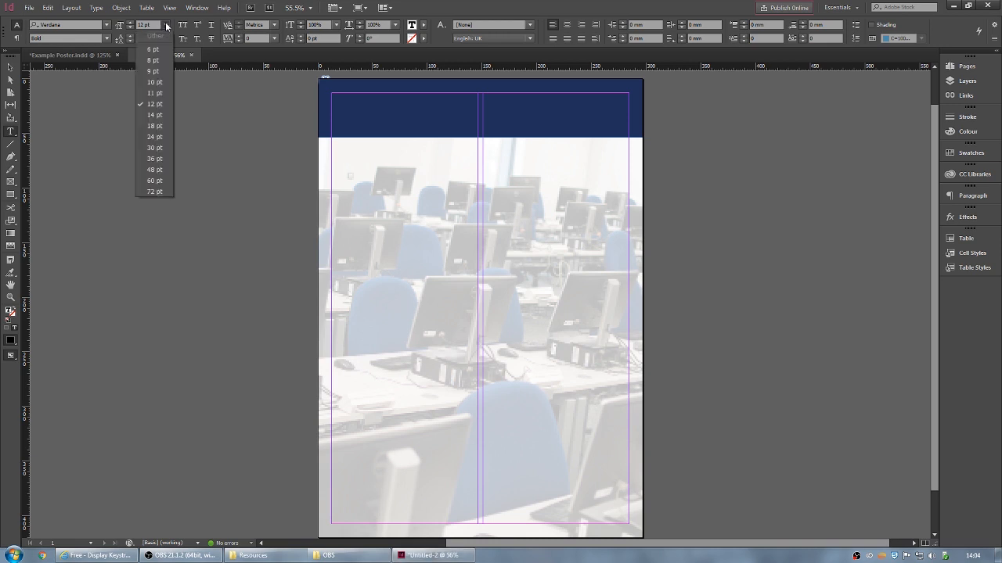
click(156, 159)
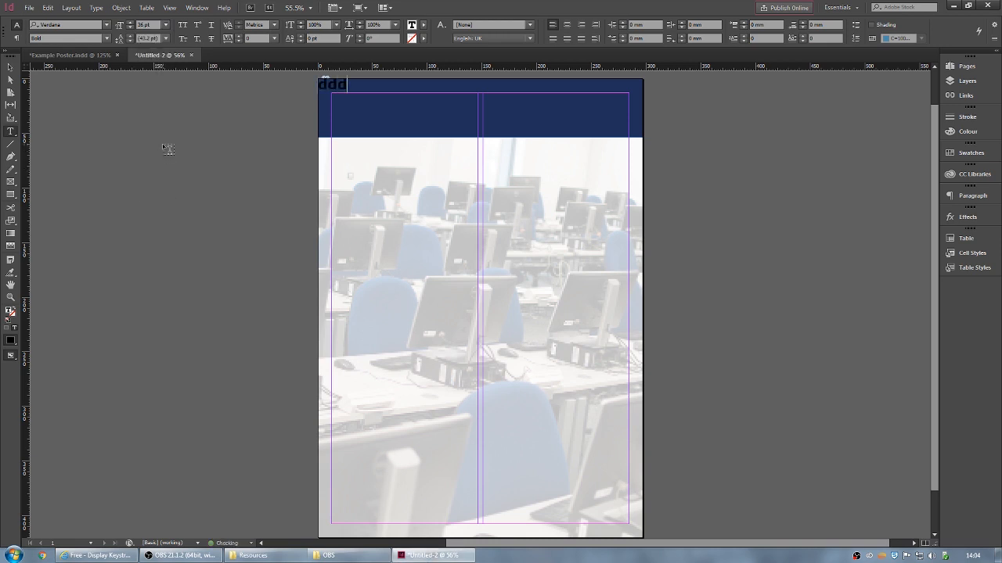
text(My Project)
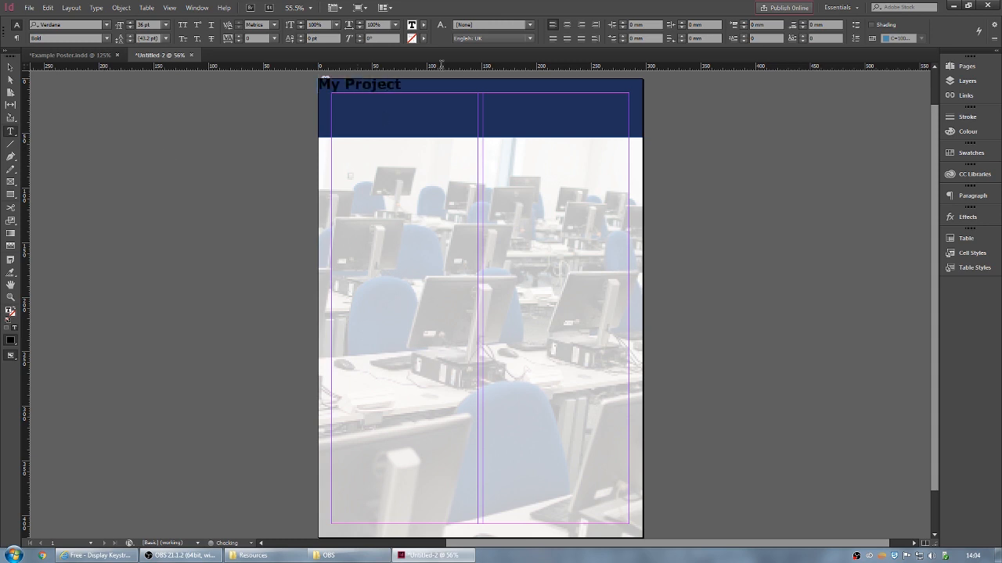
- Make the title 48 pt, colour it [Paper] white, and centre-align it
key(ctrl+a)
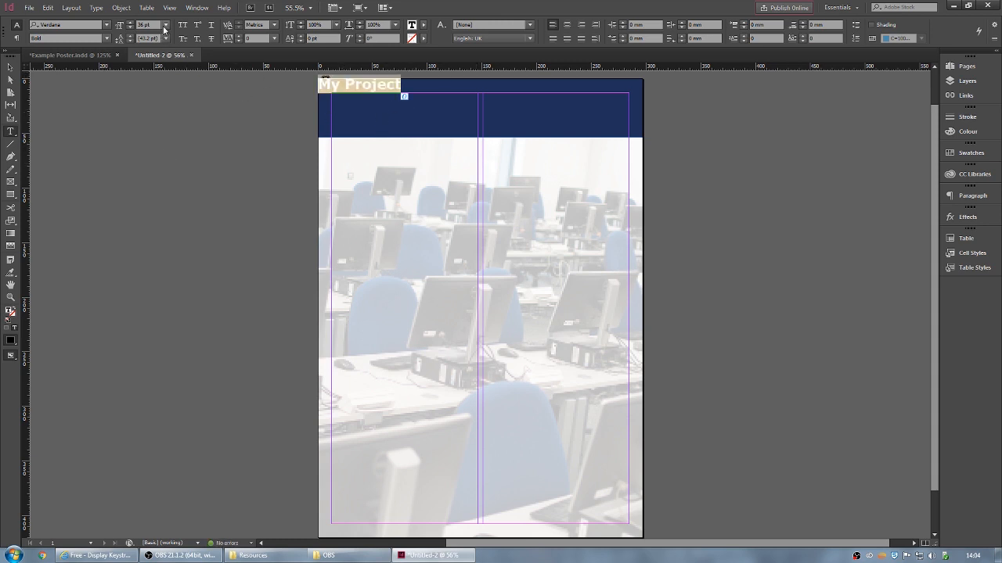
click(165, 25)
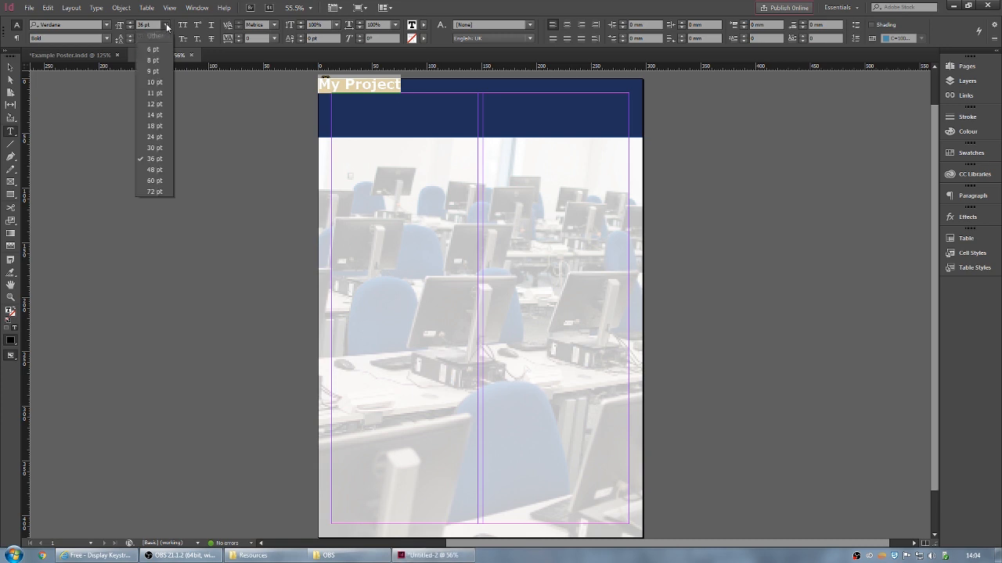
click(158, 172)
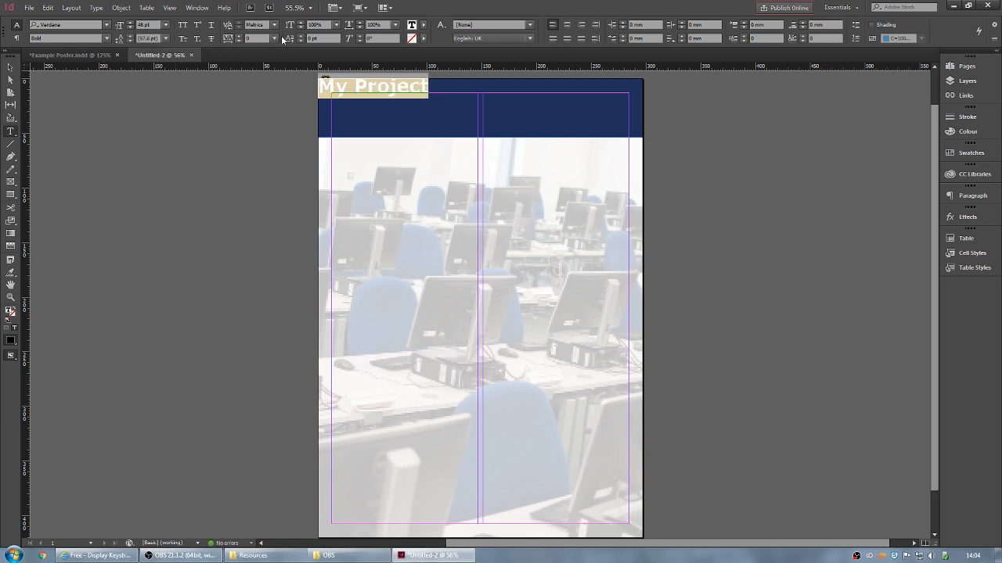
click(424, 25)
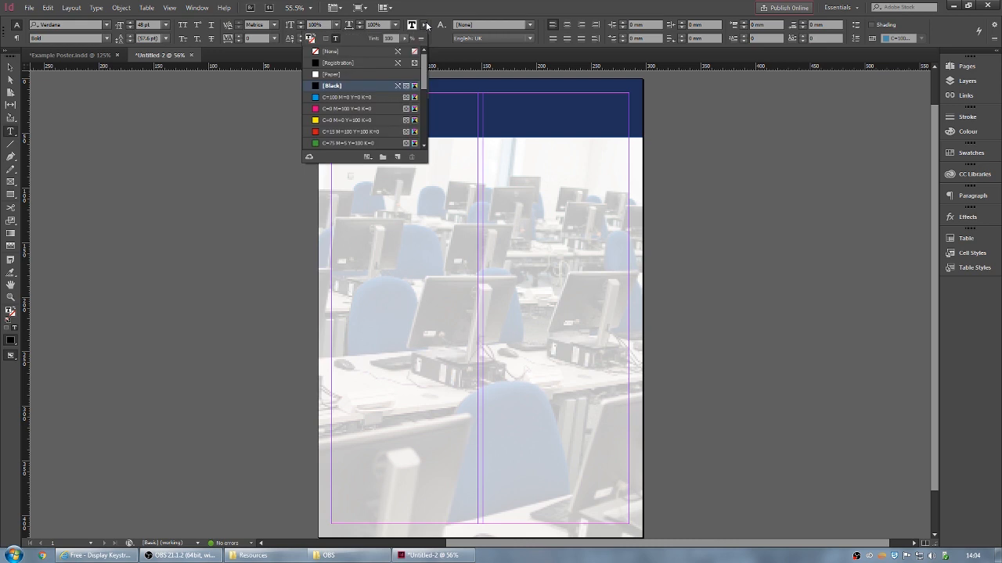
click(328, 74)
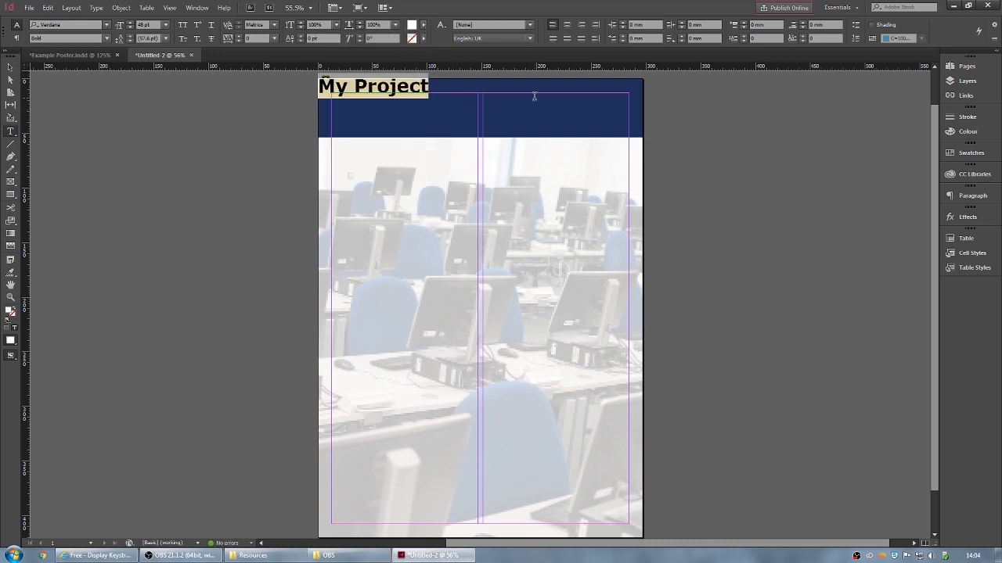
click(568, 25)
click(538, 86)
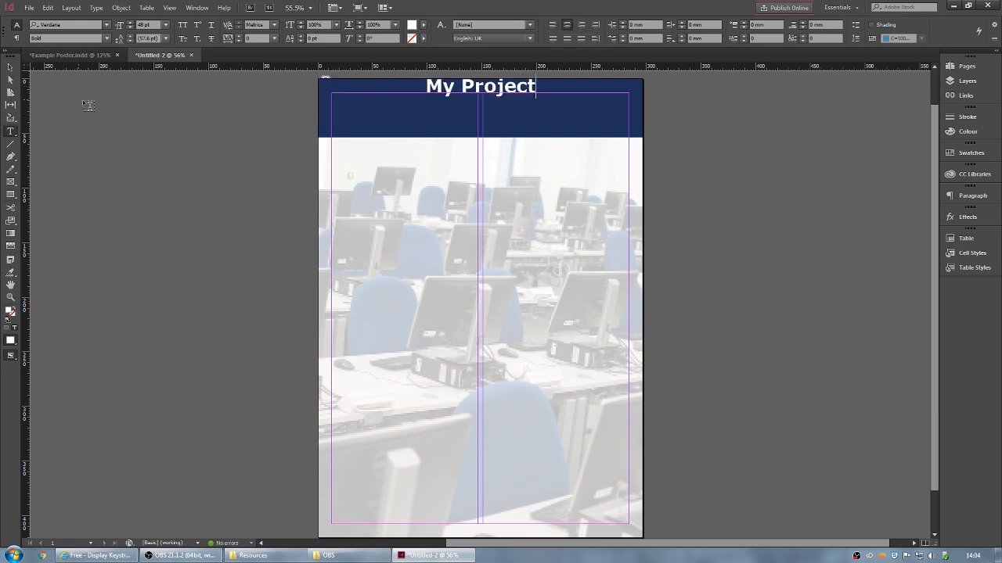
click(11, 68)
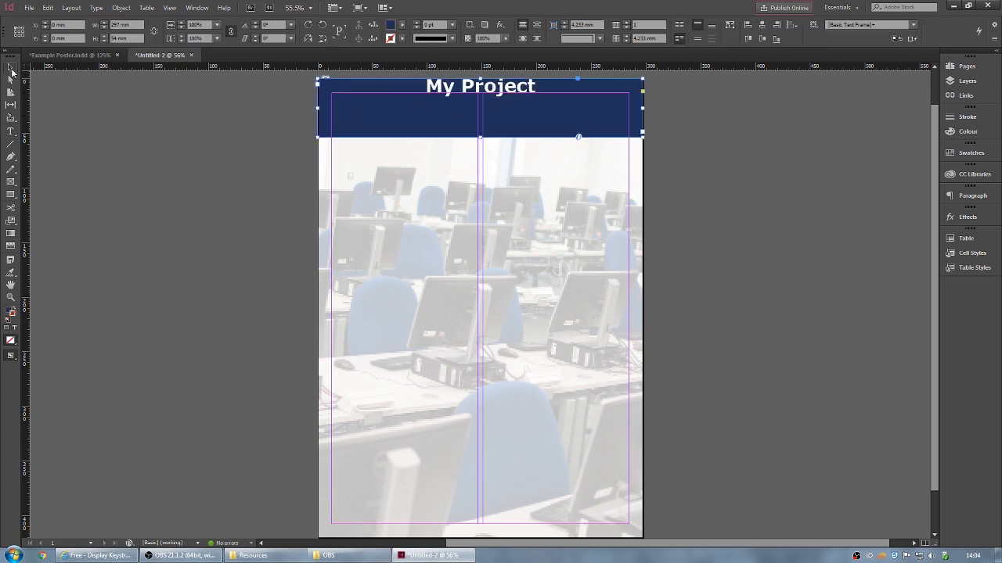
- With Preview on, set all four header frame insets to 5 mm
click(281, 105)
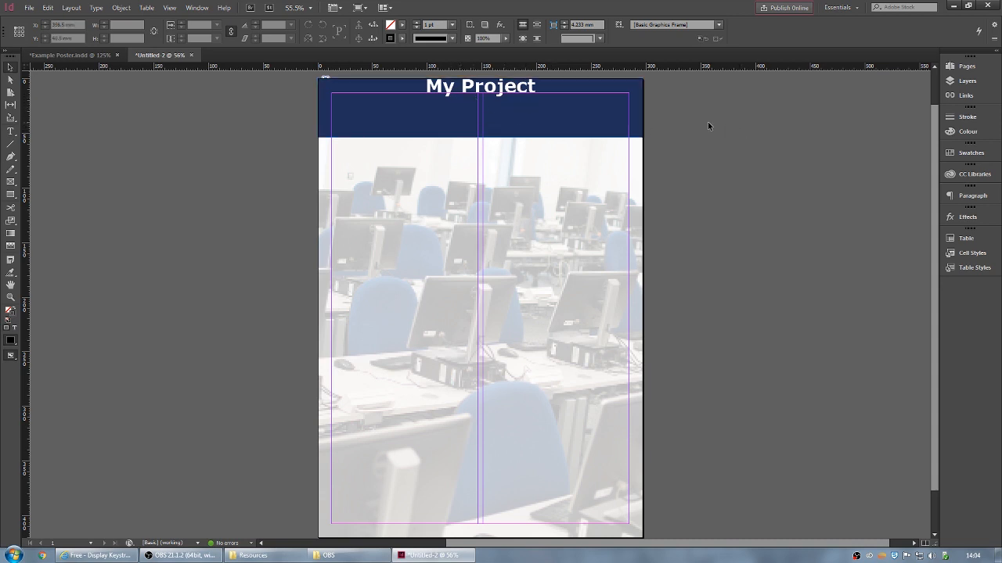
click(601, 89)
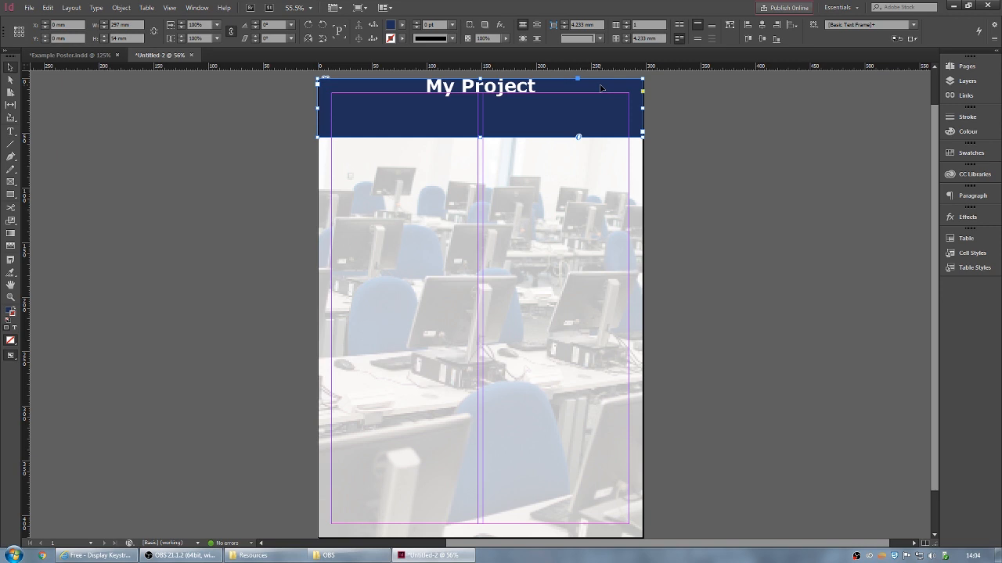
key(ctrl+b)
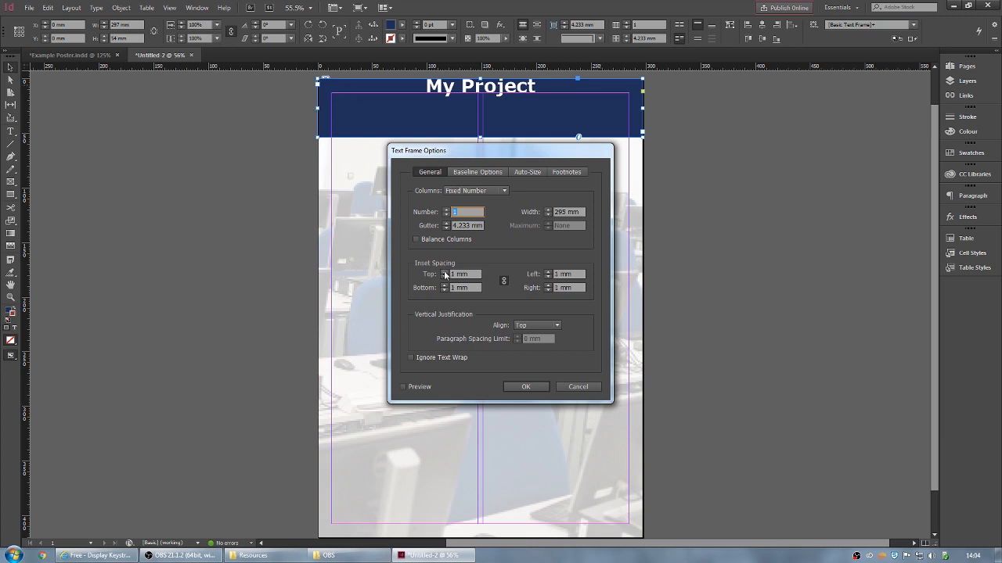
click(444, 273)
double_click(445, 277)
click(403, 387)
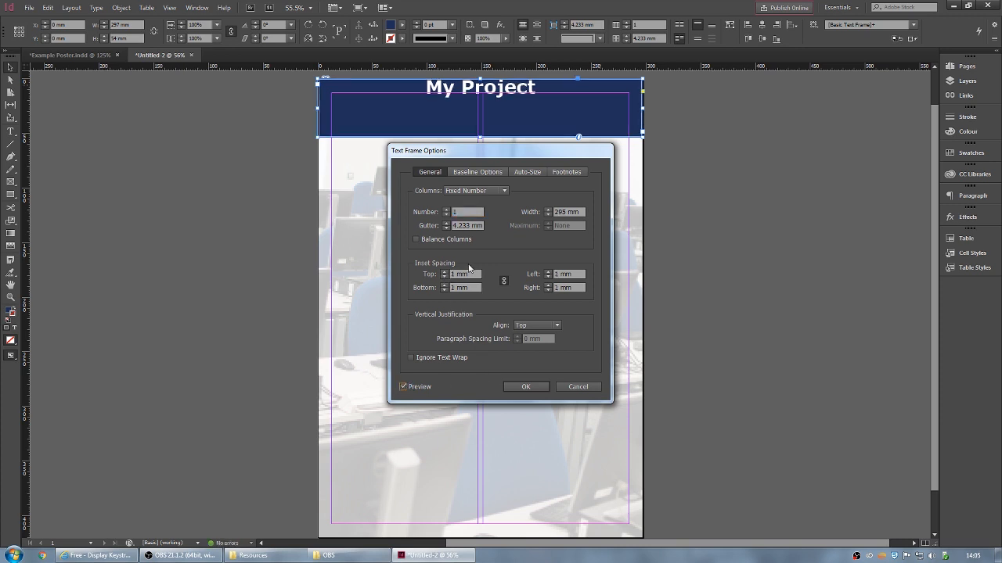
click(446, 272)
click(445, 272)
click(446, 273)
click(446, 272)
click(445, 272)
click(445, 273)
click(445, 272)
click(445, 272)
click(445, 272)
click(445, 276)
click(444, 276)
click(444, 276)
click(444, 276)
click(445, 276)
click(445, 276)
click(445, 276)
click(444, 277)
click(445, 272)
click(445, 273)
click(445, 272)
click(445, 272)
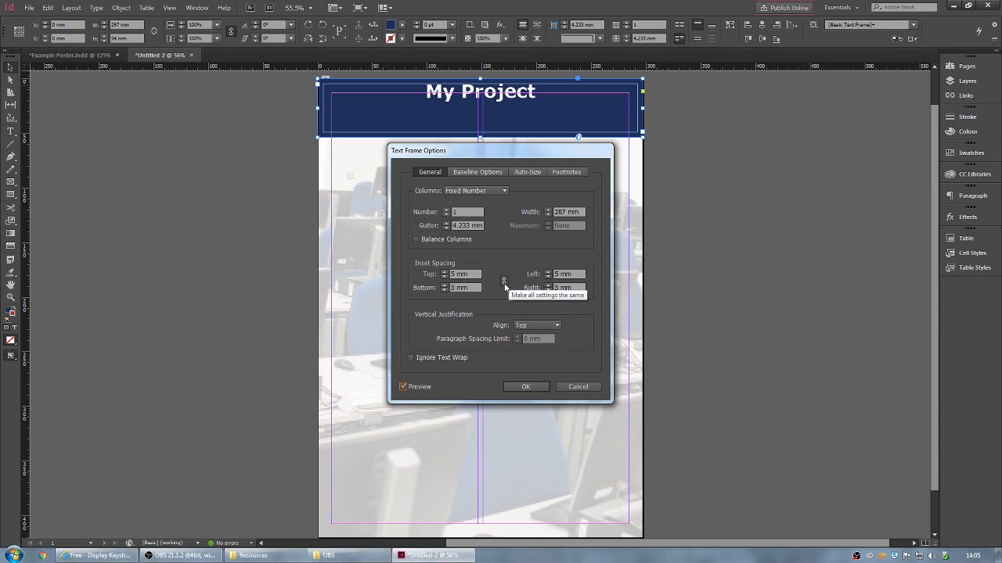
- Unlink the insets and set only the top inset to 8 mm, keeping sides at 5 mm
click(503, 280)
click(444, 272)
click(444, 271)
click(445, 272)
click(444, 271)
click(444, 271)
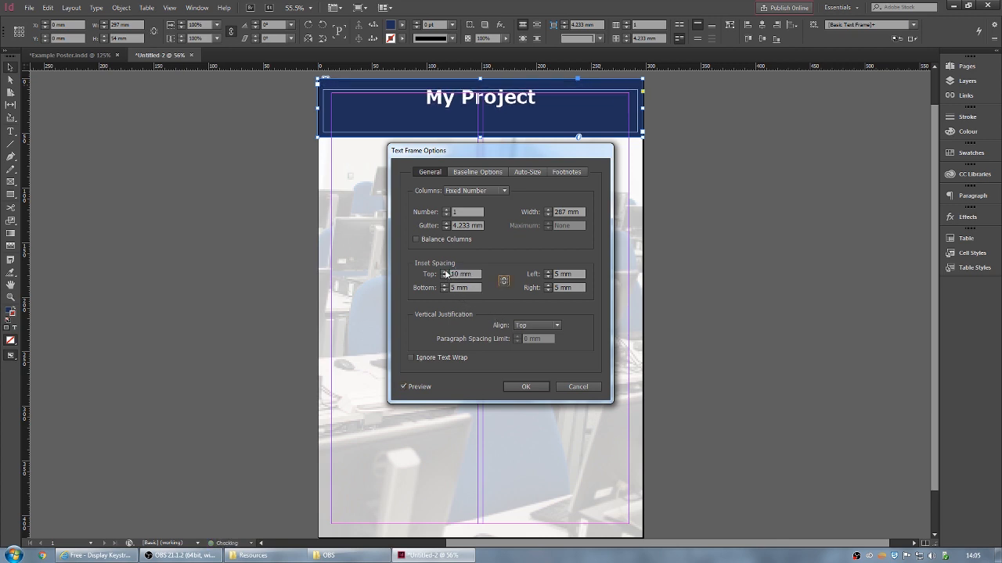
click(446, 277)
click(446, 278)
click(445, 278)
click(445, 278)
click(445, 278)
click(445, 272)
click(445, 272)
click(446, 273)
click(445, 272)
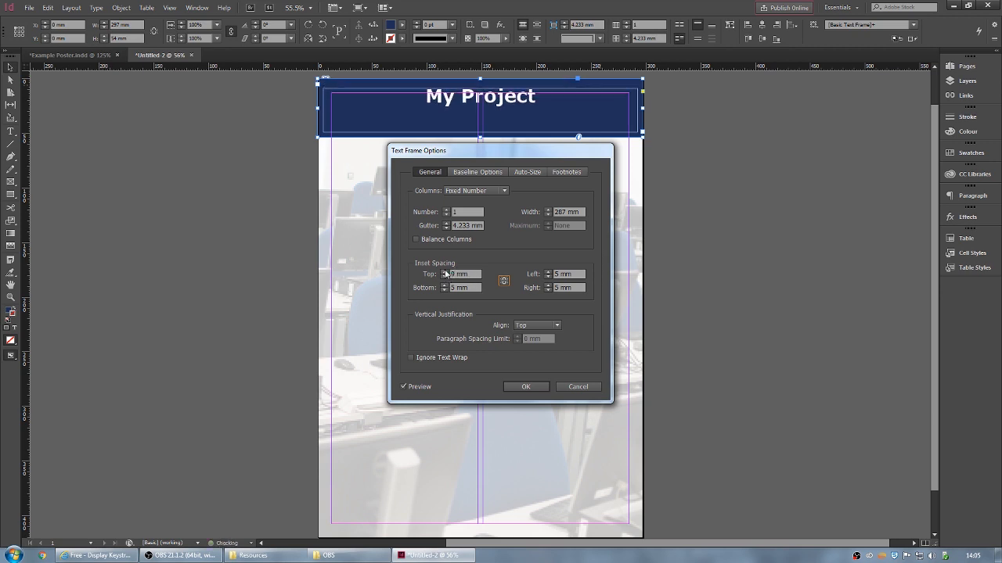
click(445, 278)
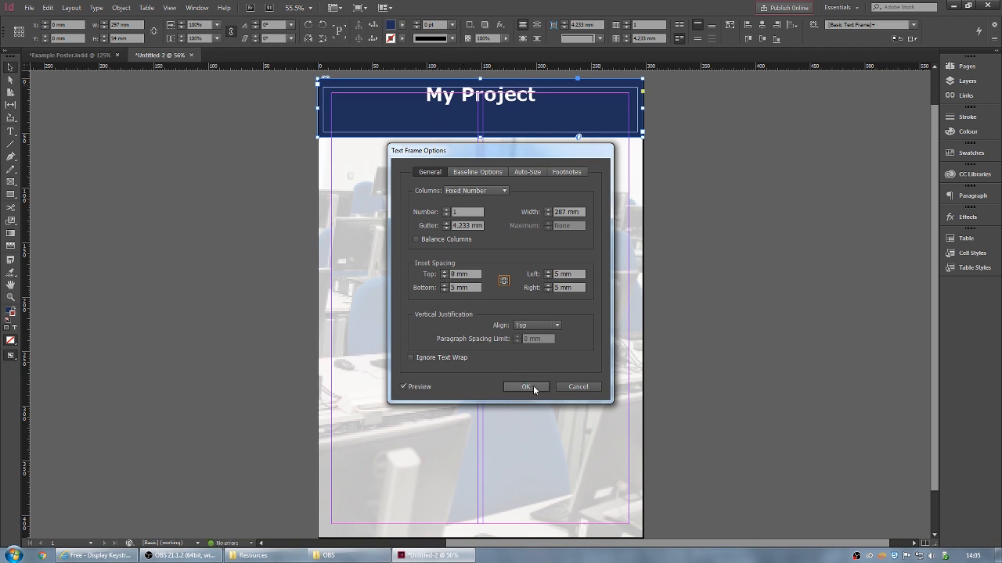
click(527, 387)
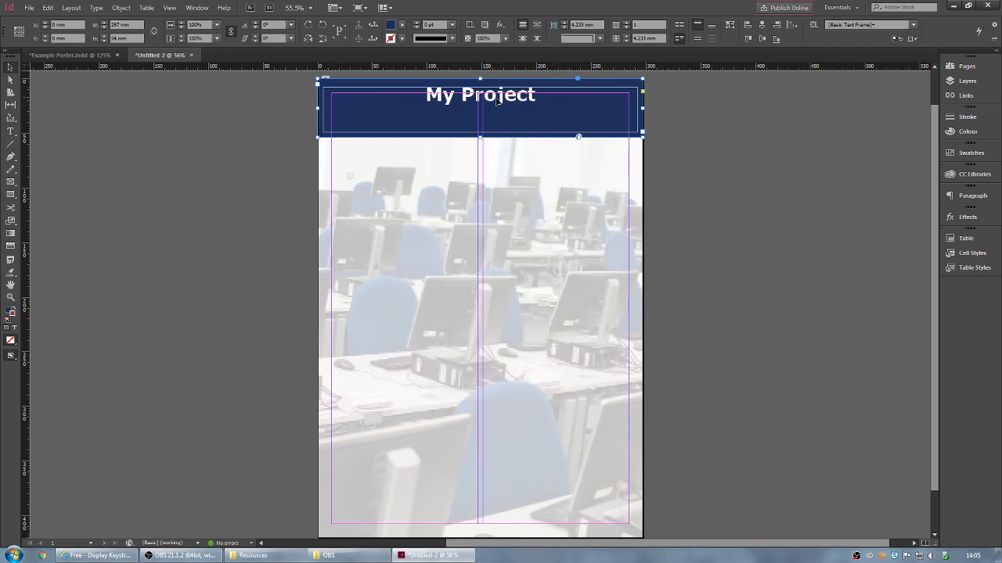
double_click(536, 98)
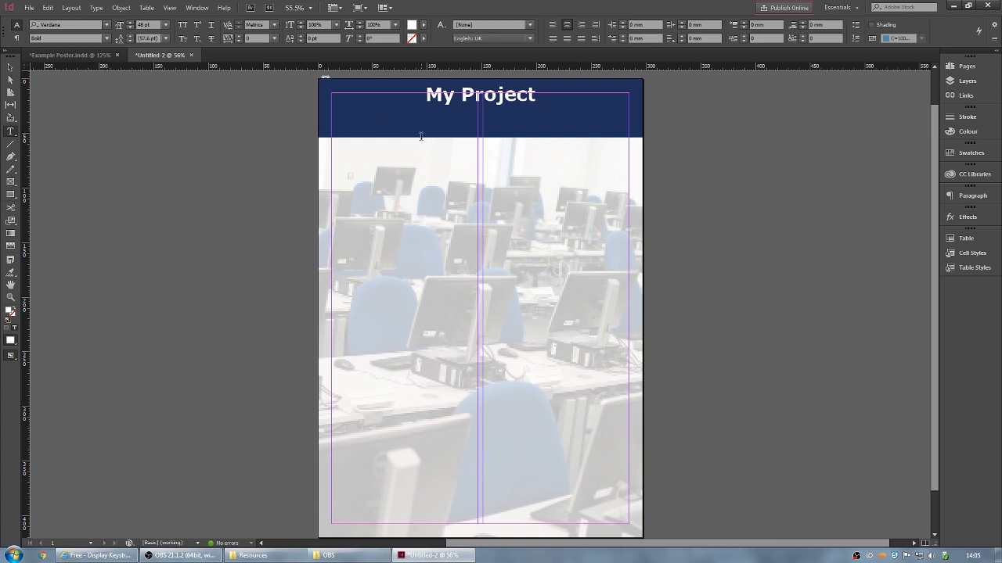
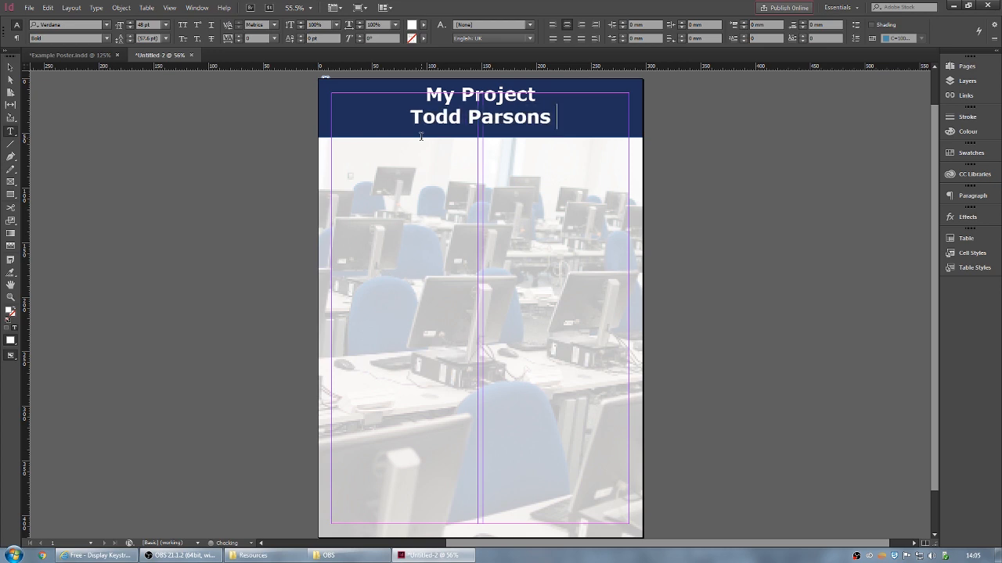
- Type the author's name followed by ', et al.' as the header byline
text(, et a)
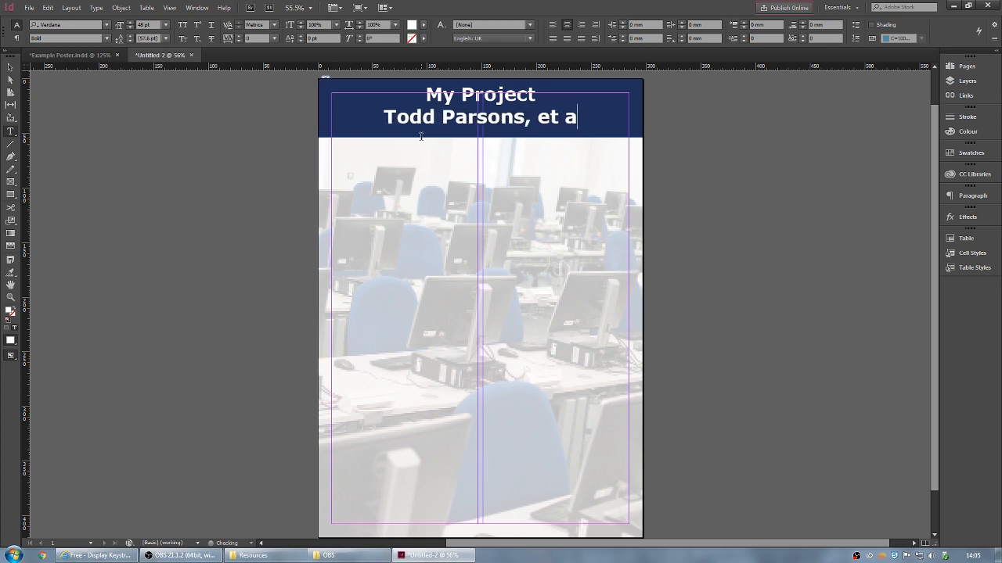
text(l.)
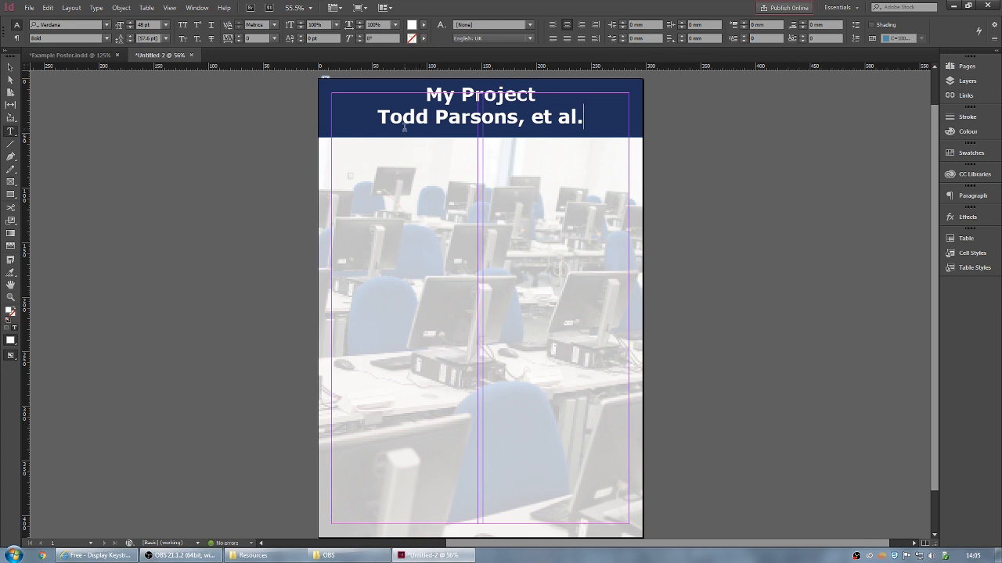
- Change the byline's font style to Italic and its size to 24 pt
triple_click(380, 118)
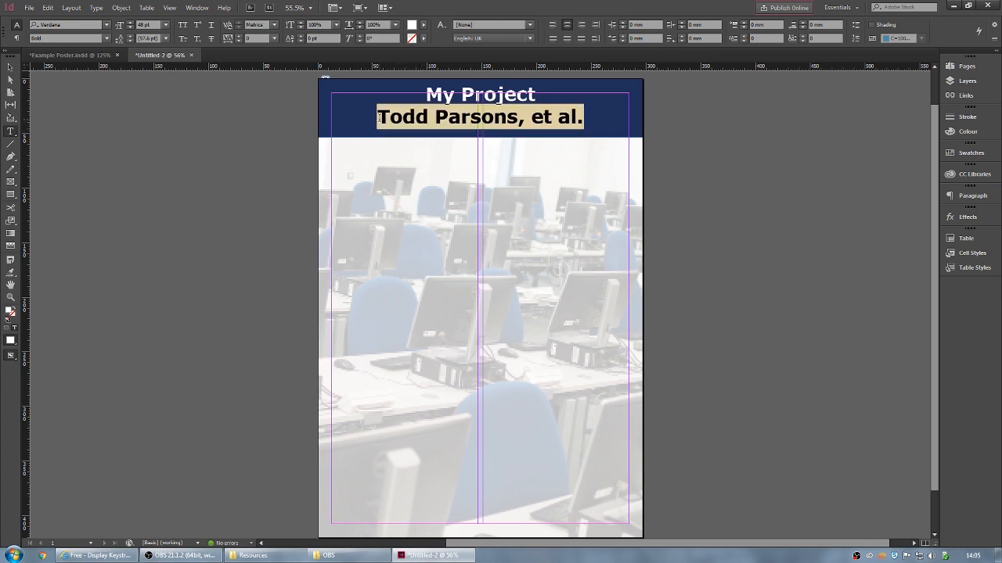
click(107, 25)
click(106, 25)
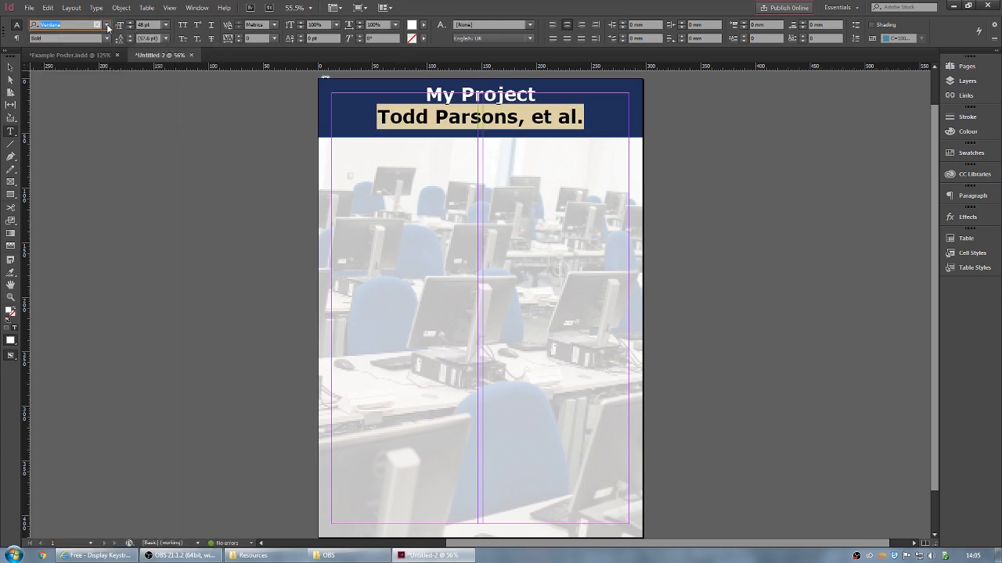
click(106, 39)
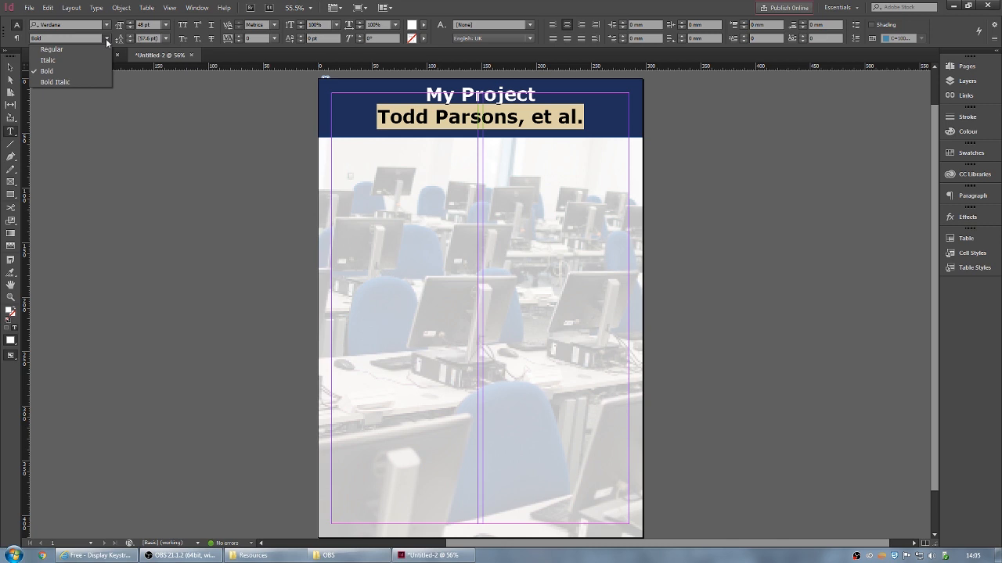
click(48, 60)
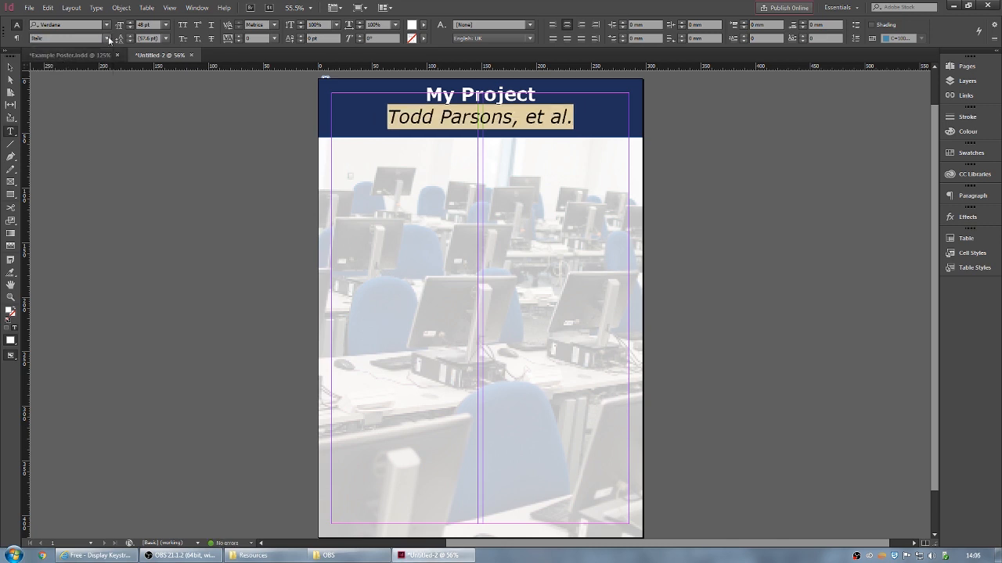
click(165, 25)
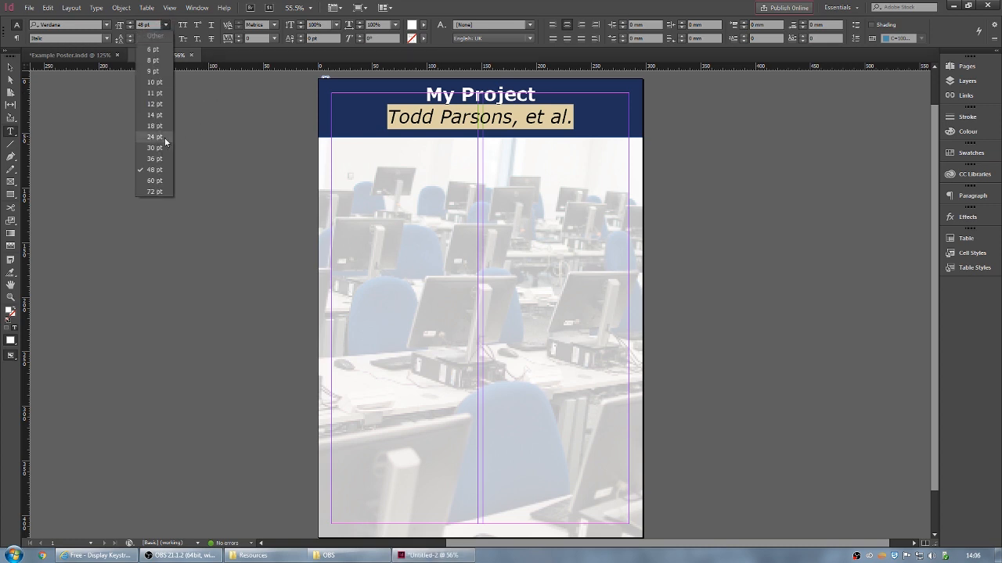
click(155, 138)
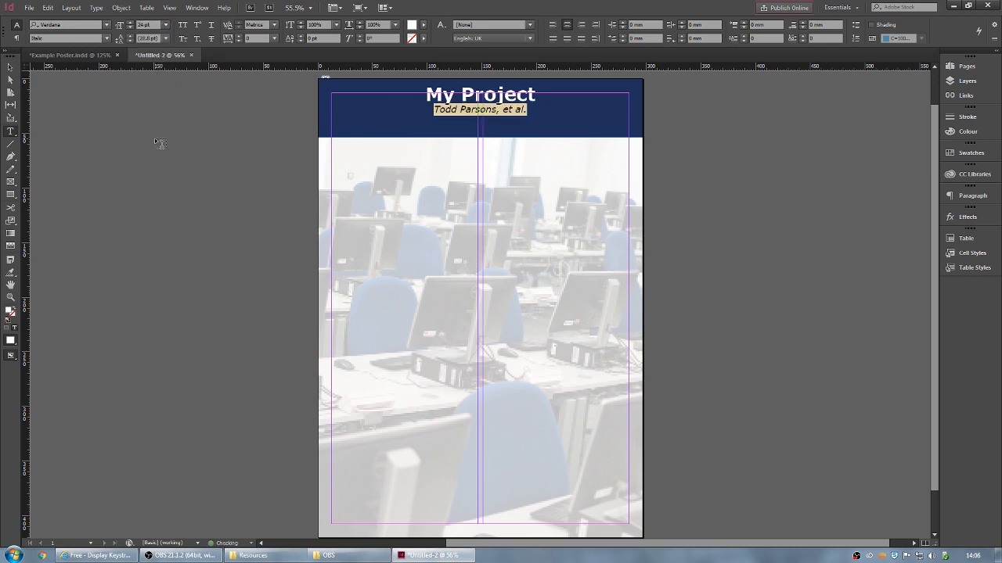
click(528, 112)
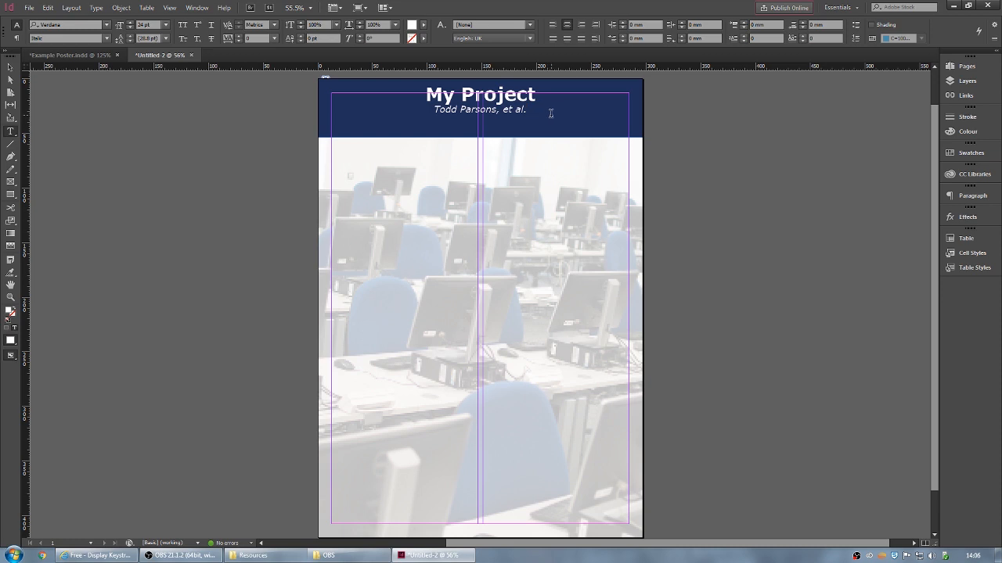
click(10, 68)
click(10, 69)
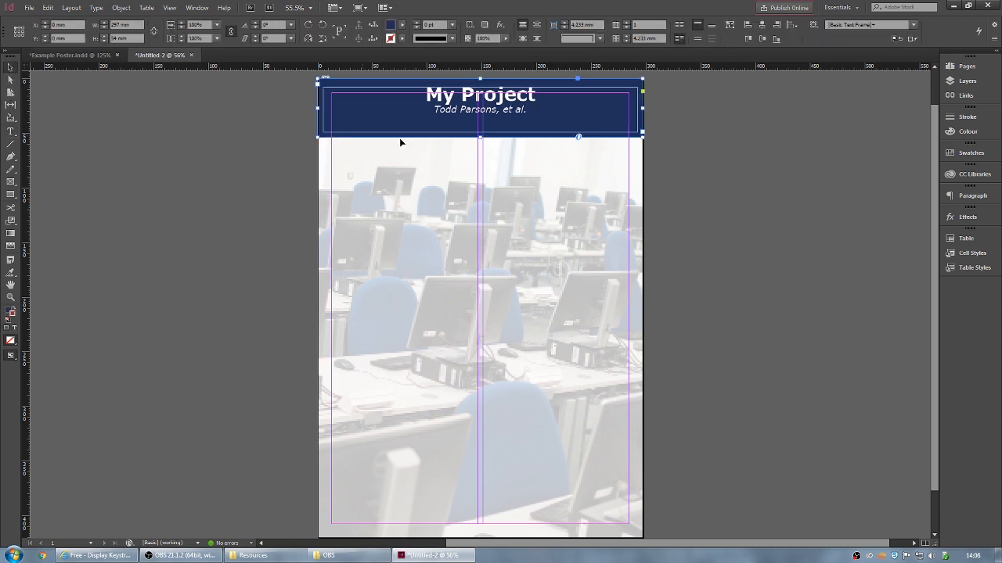
click(698, 114)
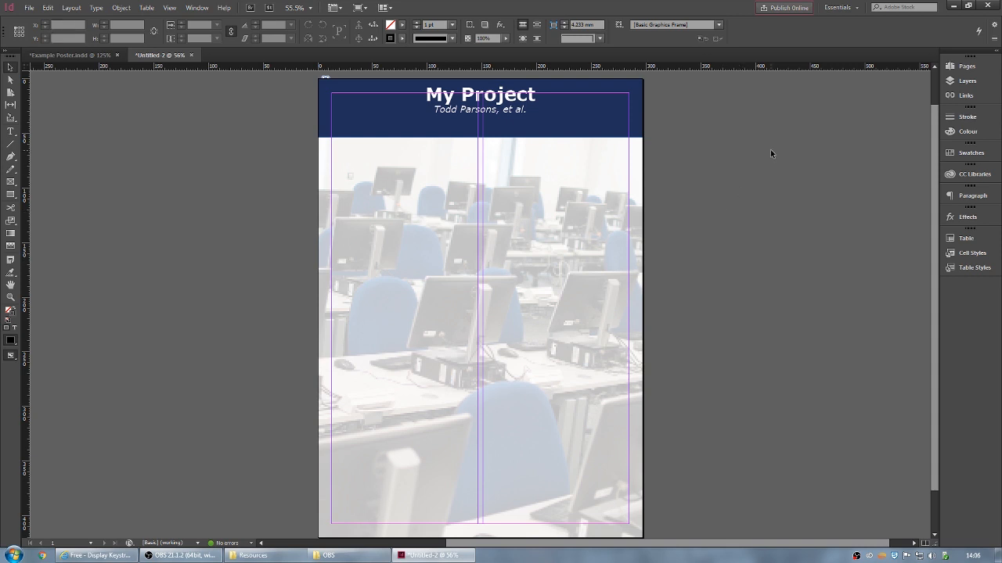
- After a full-screen preview, raise the header frame's top inset to 13 mm
key(shift+w)
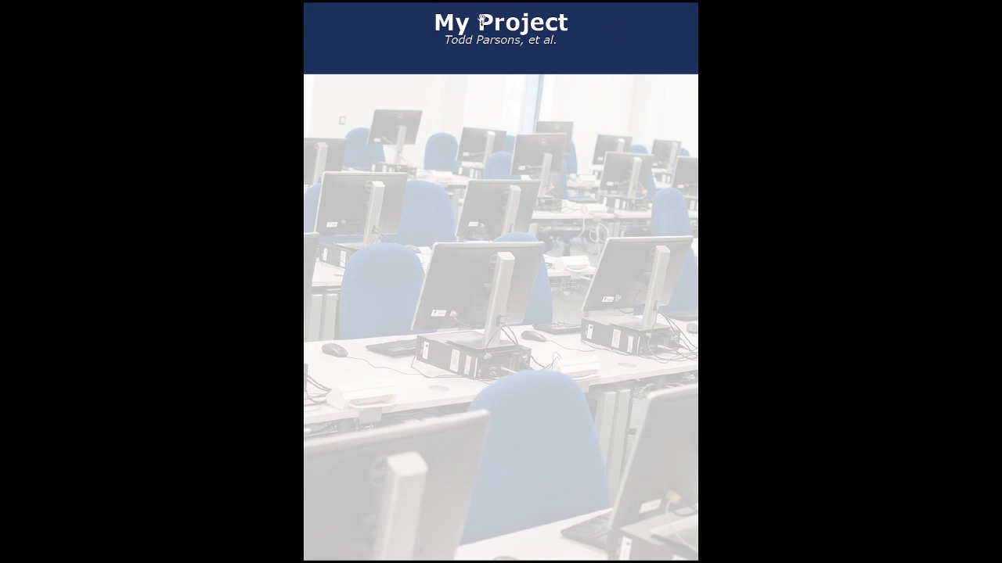
key(Escape)
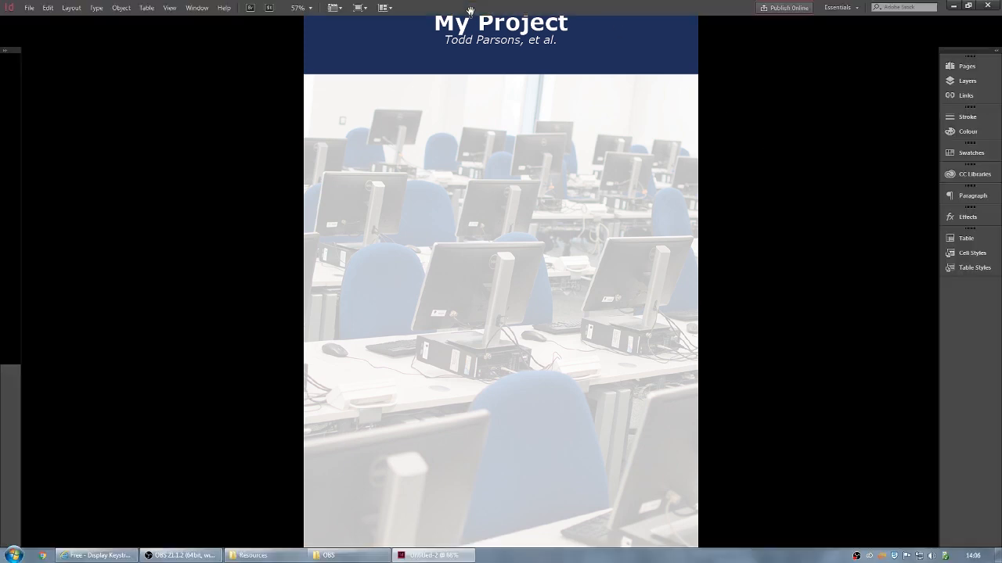
click(604, 96)
key(ctrl+b)
click(444, 273)
click(443, 272)
click(444, 272)
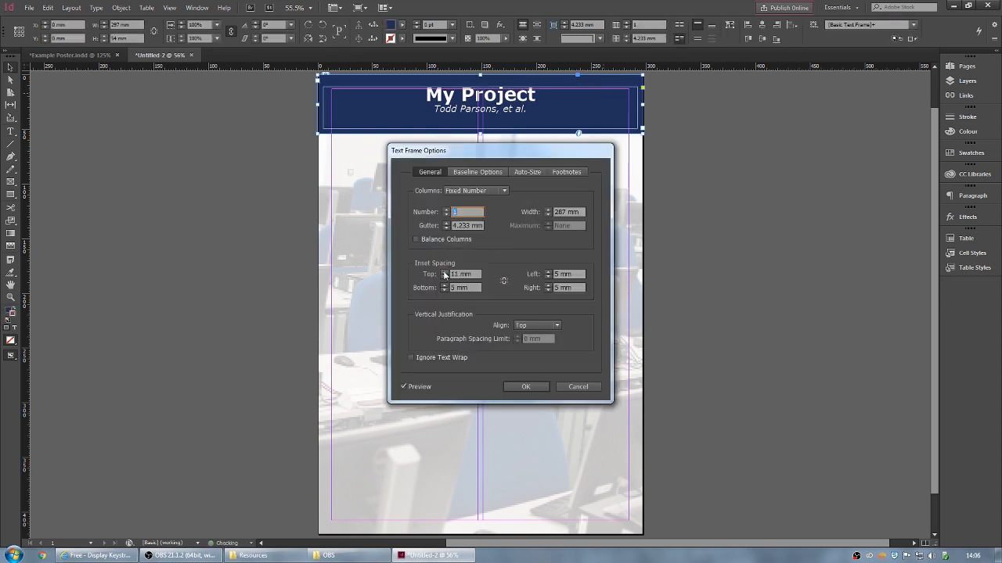
click(443, 273)
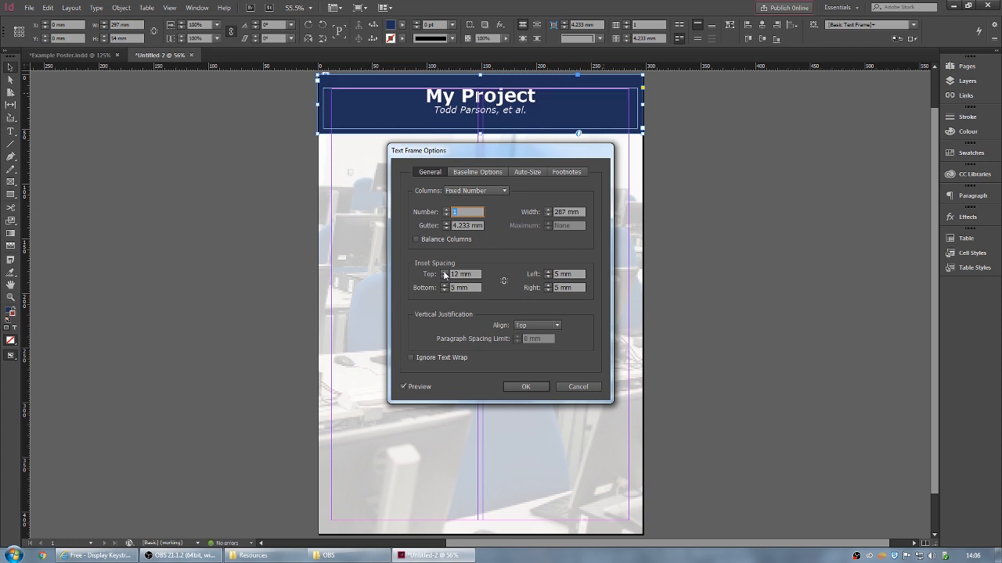
click(443, 272)
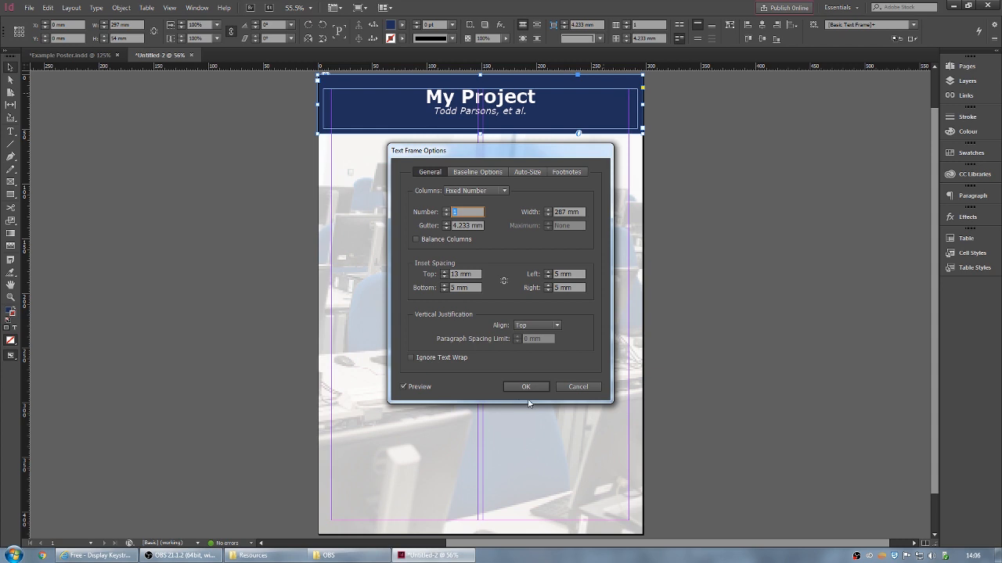
click(529, 386)
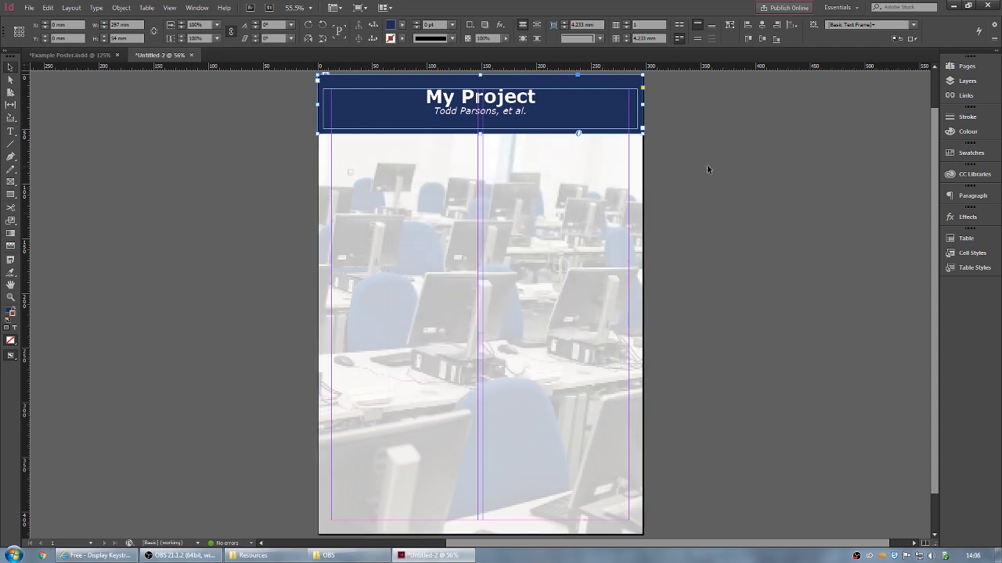
click(716, 116)
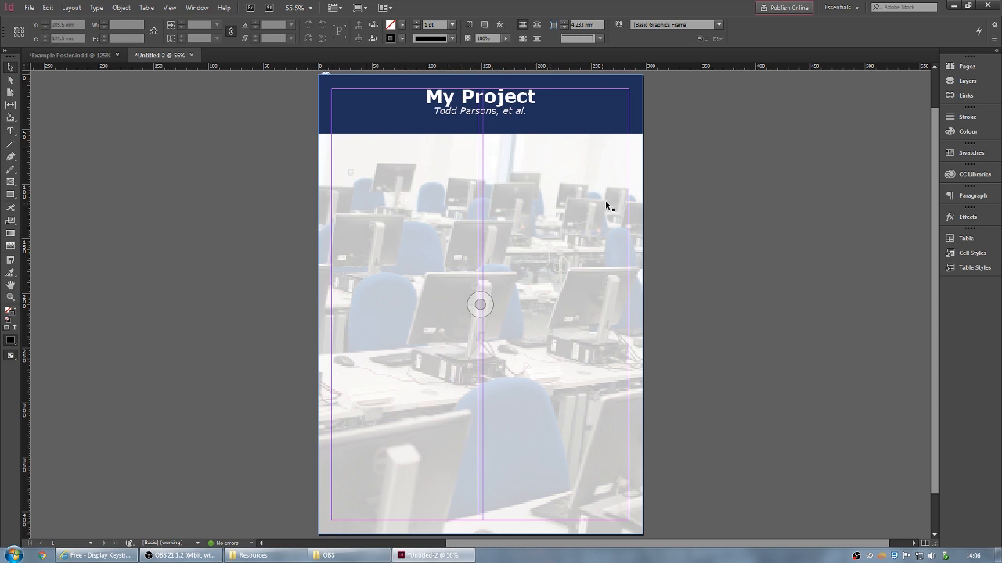
- In Margins and Columns, unlink the margins and raise the top margin to 65 mm
click(73, 8)
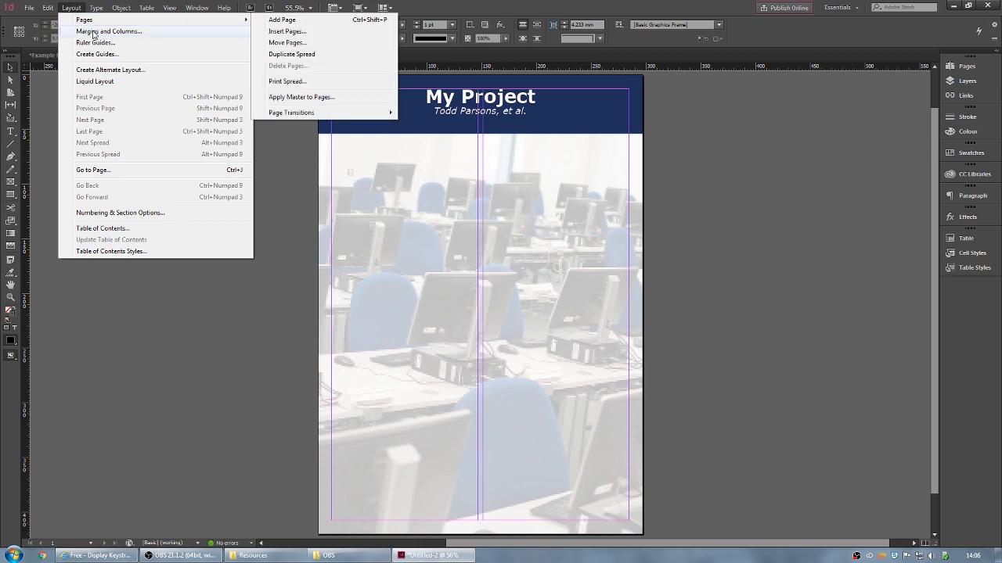
click(94, 32)
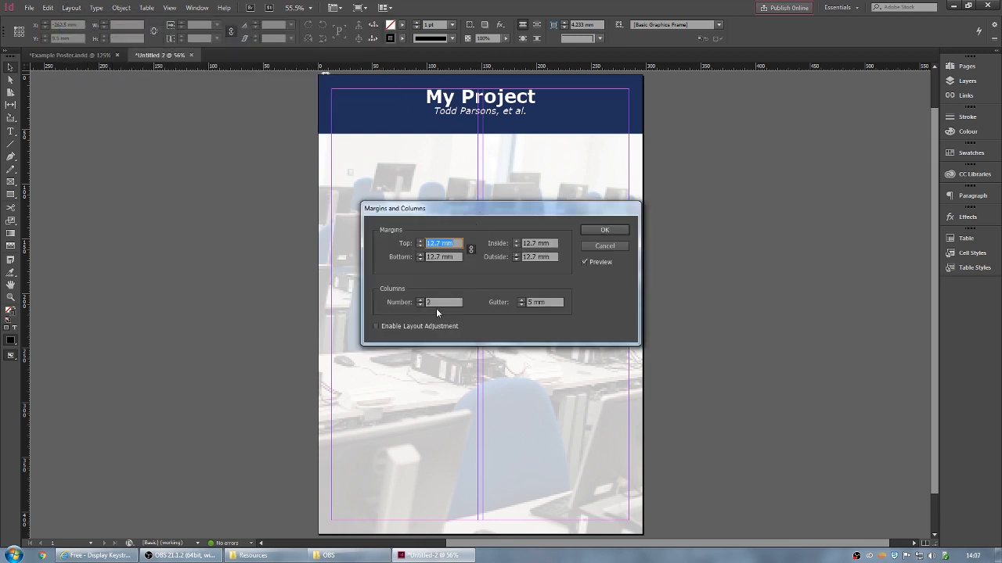
click(471, 251)
click(420, 241)
click(420, 241)
click(420, 241)
click(420, 241)
click(420, 242)
click(420, 242)
click(420, 242)
click(420, 242)
click(420, 242)
click(420, 241)
click(420, 241)
click(420, 241)
click(420, 242)
click(420, 242)
click(420, 242)
click(420, 241)
click(421, 241)
click(420, 242)
click(420, 241)
click(420, 242)
click(420, 242)
click(421, 242)
click(420, 241)
click(420, 241)
click(421, 242)
click(420, 242)
click(421, 242)
click(420, 242)
click(421, 242)
click(420, 242)
click(420, 242)
click(421, 242)
click(420, 242)
click(420, 242)
click(420, 241)
click(420, 242)
click(420, 242)
click(420, 241)
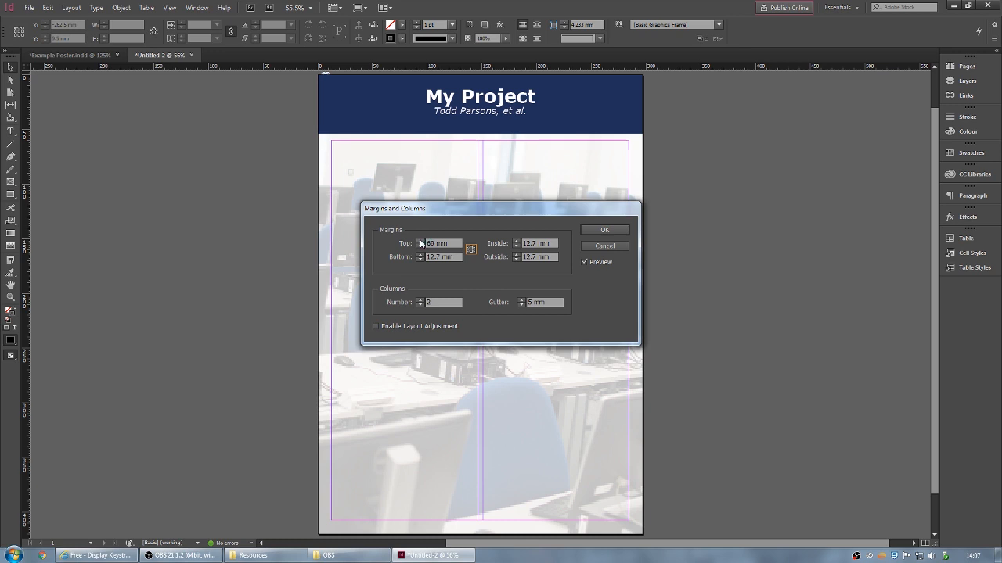
click(420, 242)
click(420, 242)
click(420, 242)
click(420, 242)
click(421, 241)
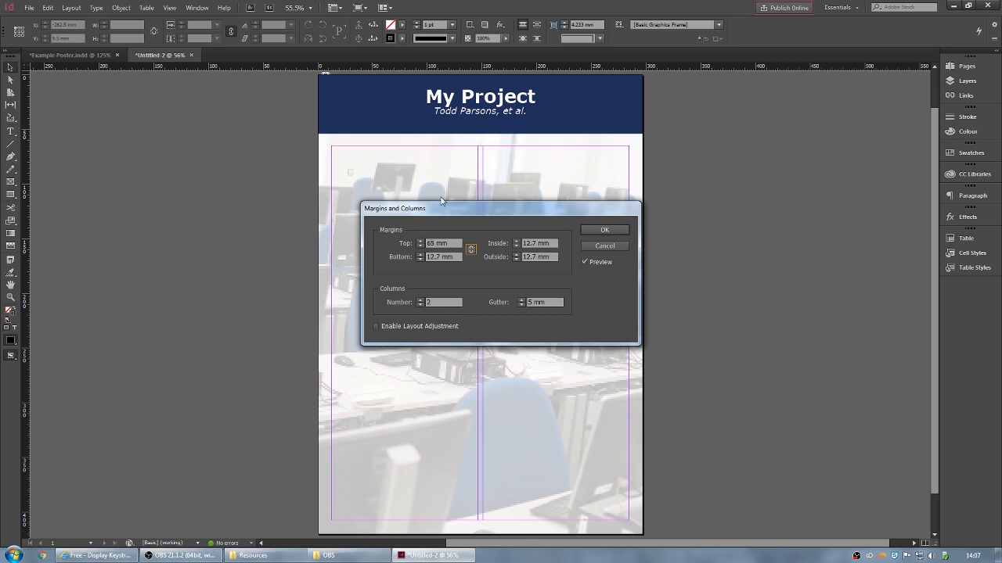
click(607, 230)
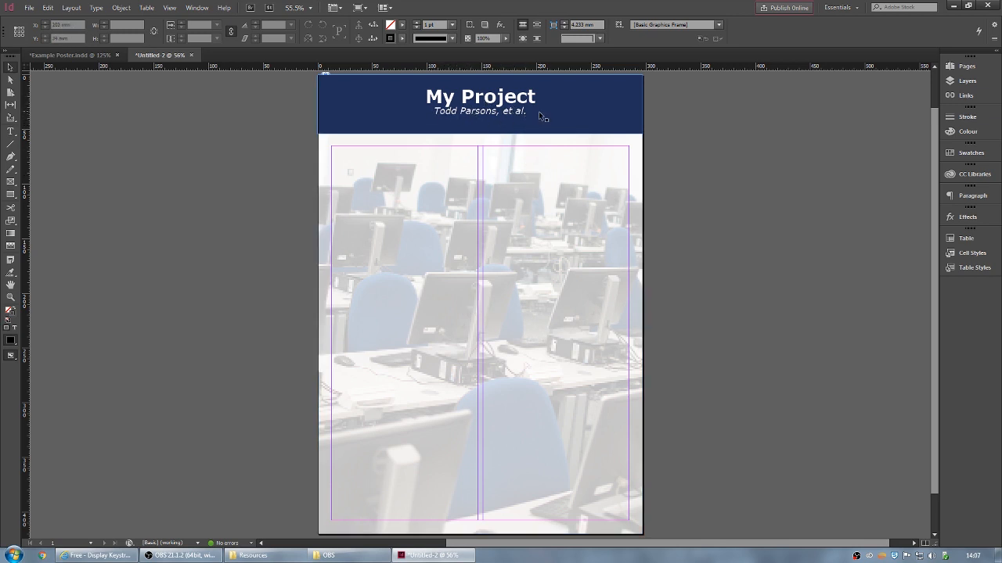
- Draw a heading frame across the top of the left column and type 'Introduction'
click(11, 132)
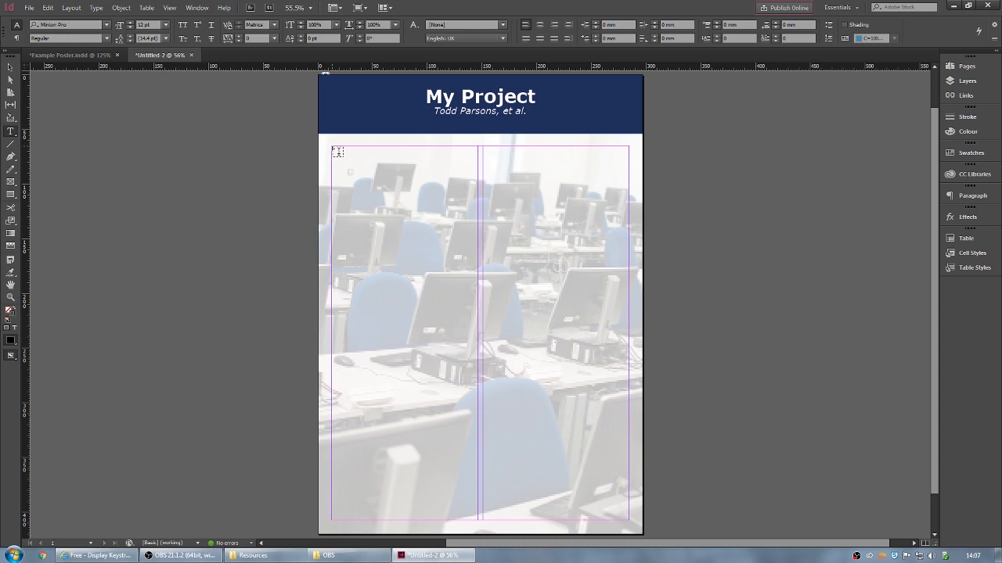
key(Escape)
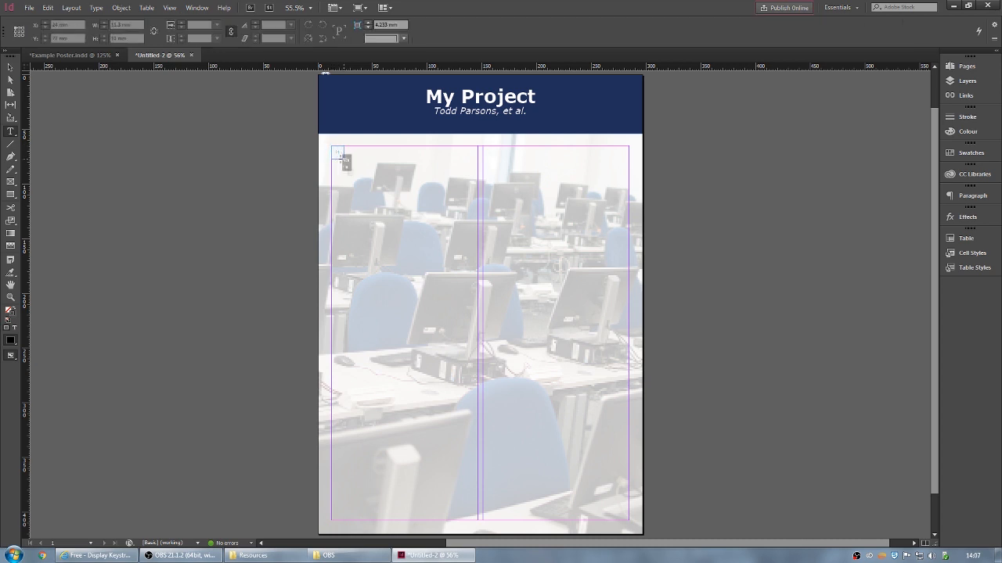
drag(342, 157, 475, 165)
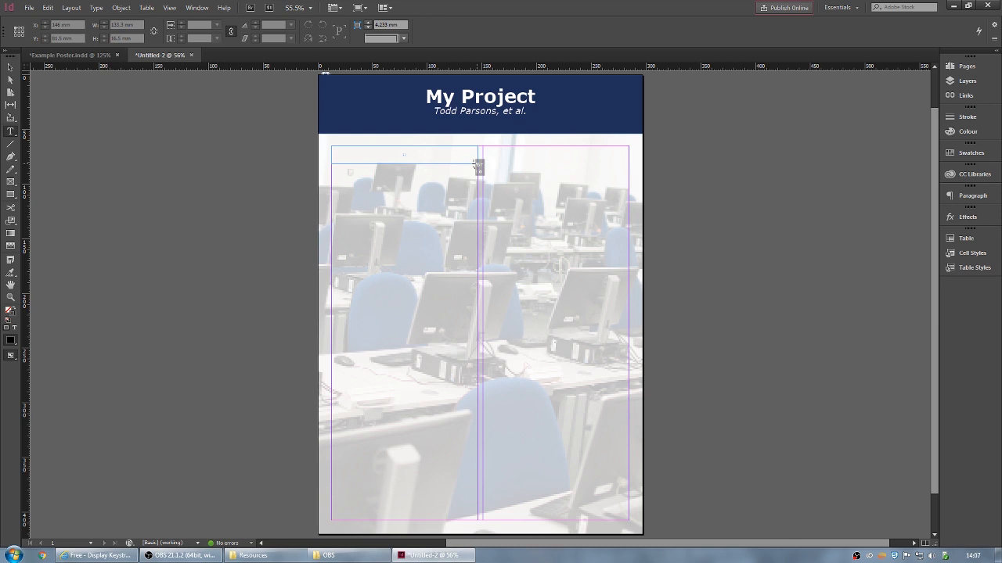
drag(476, 164, 477, 164)
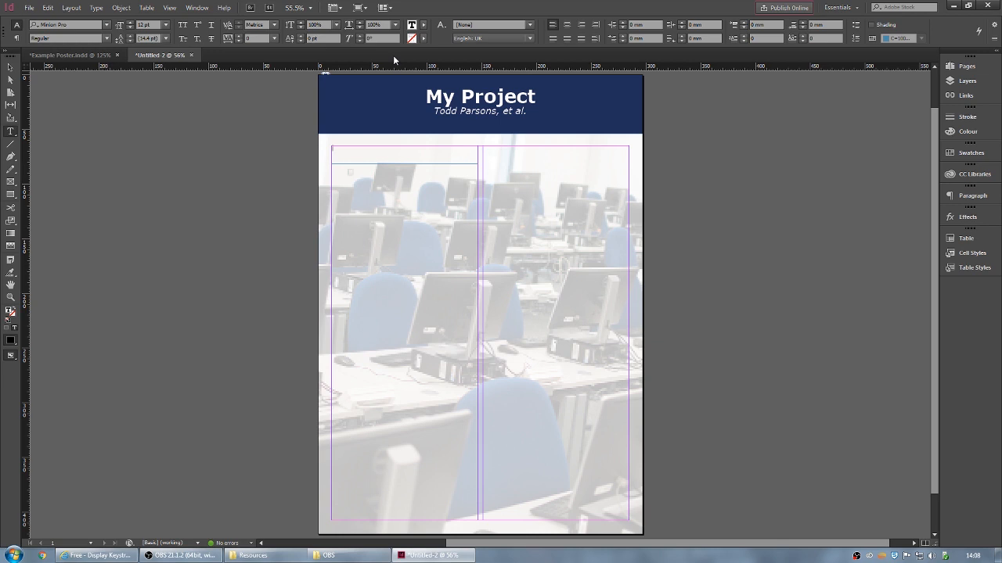
text(Introduction)
- Format 'Introduction' as Verdana Bold, trying 18 pt before settling on 30 pt
key(ctrl+a)
click(84, 22)
text(verdana)
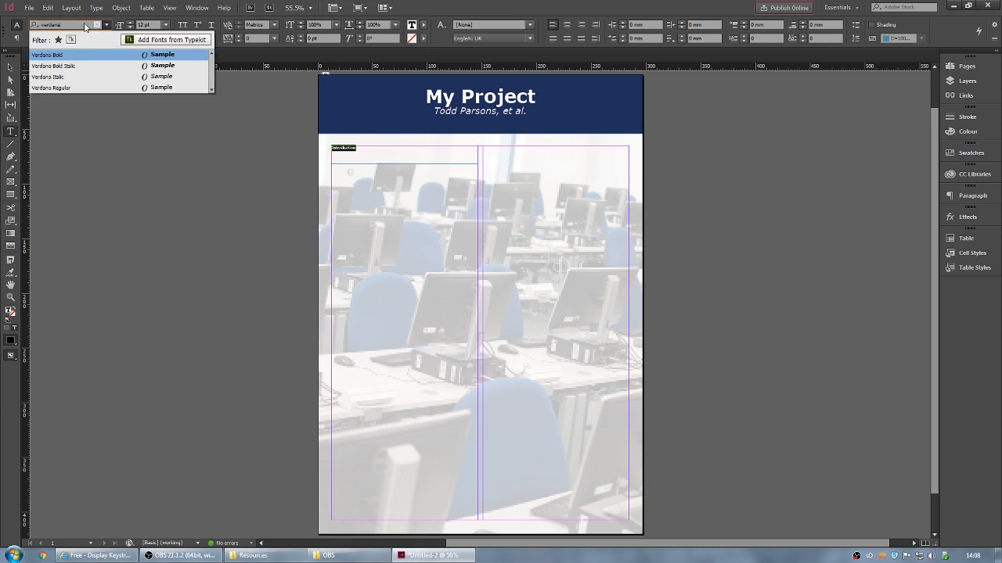
click(70, 56)
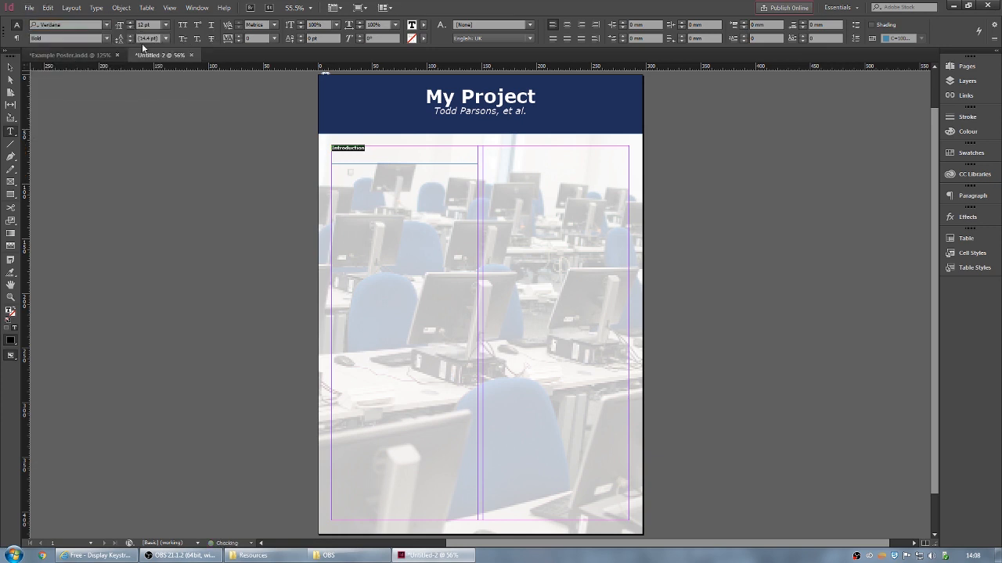
click(165, 26)
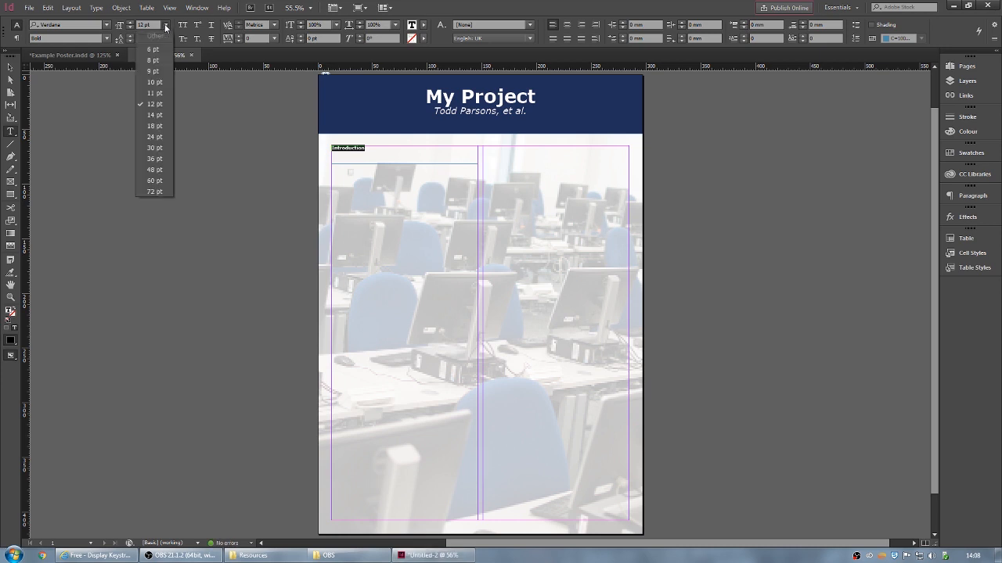
click(159, 128)
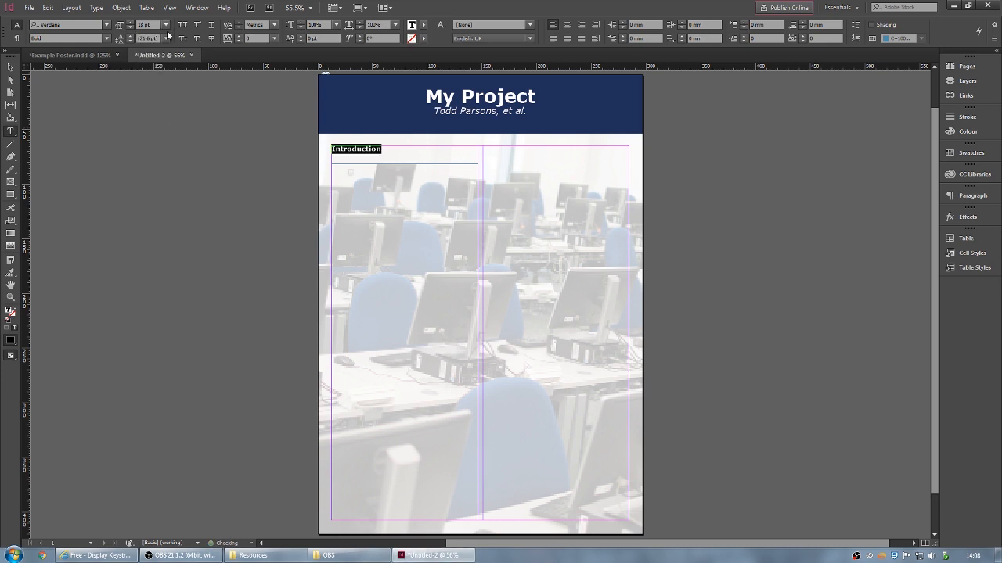
click(167, 27)
click(157, 149)
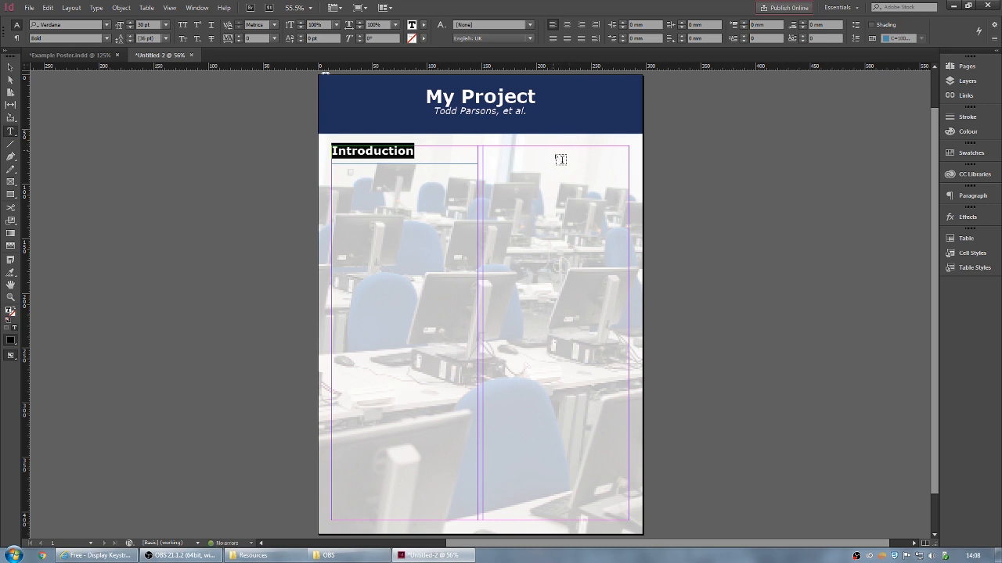
- Link the heading frame's insets at 2 mm and set vertical alignment to Centre
key(Escape)
key(ctrl+b)
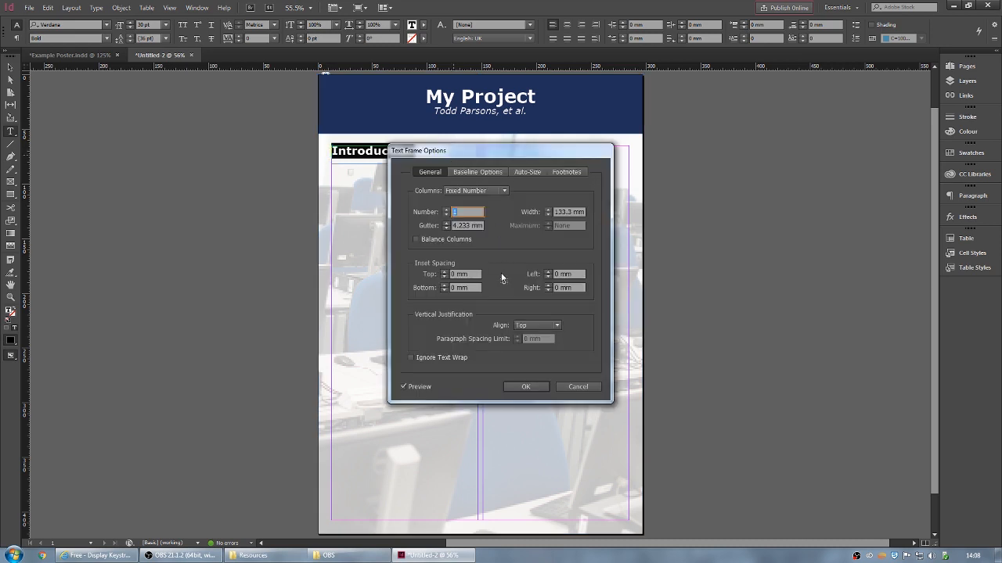
drag(527, 151, 659, 121)
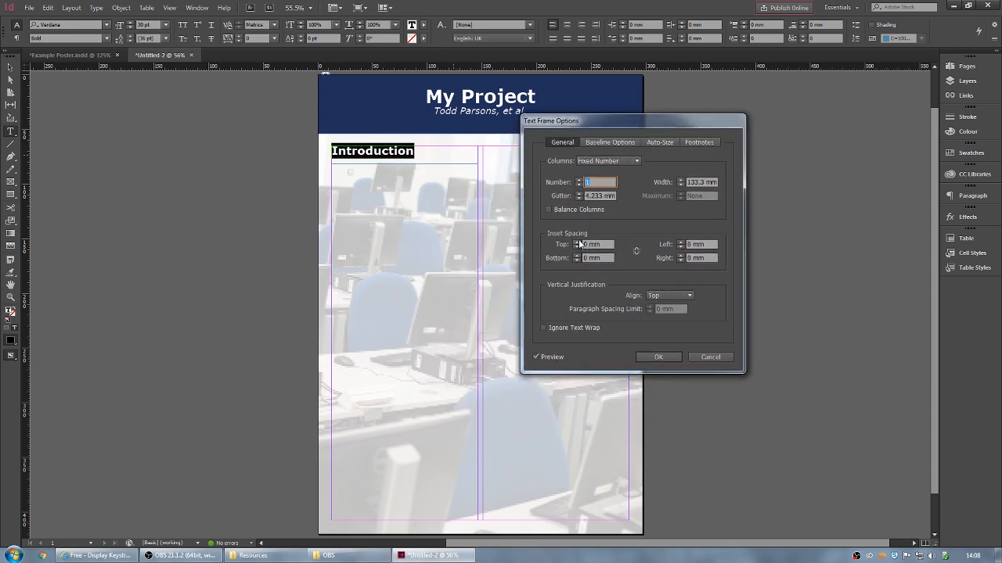
click(636, 252)
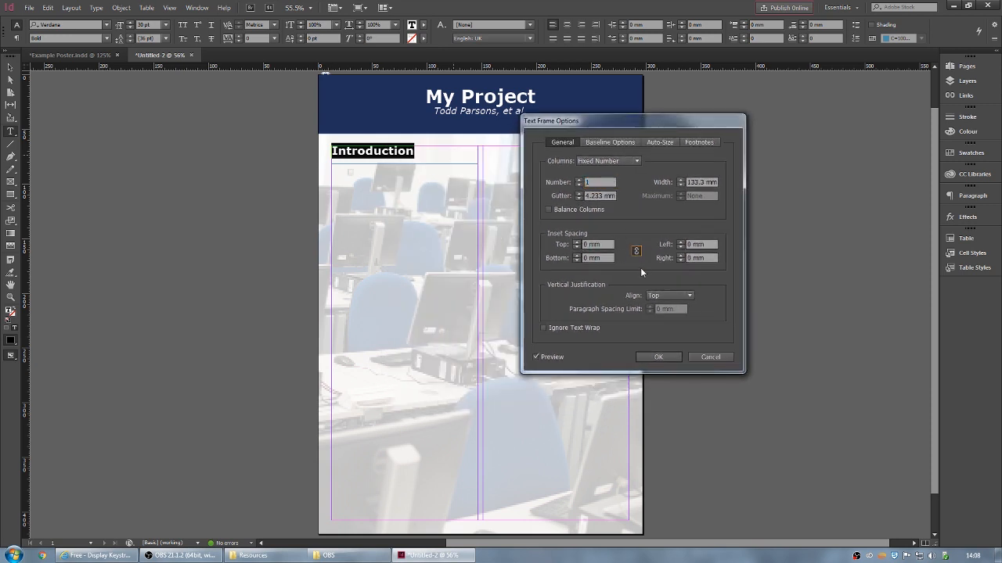
click(577, 243)
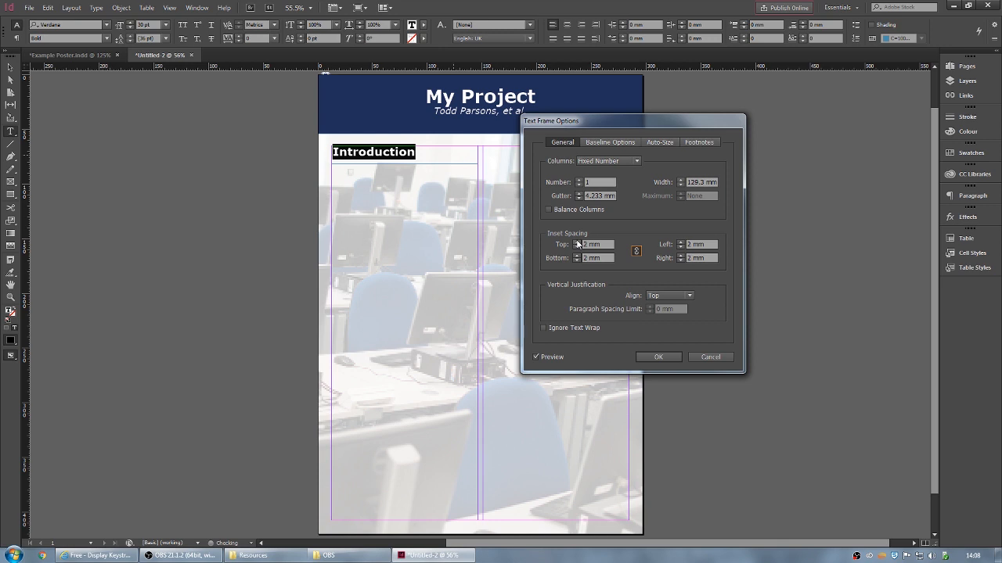
click(577, 243)
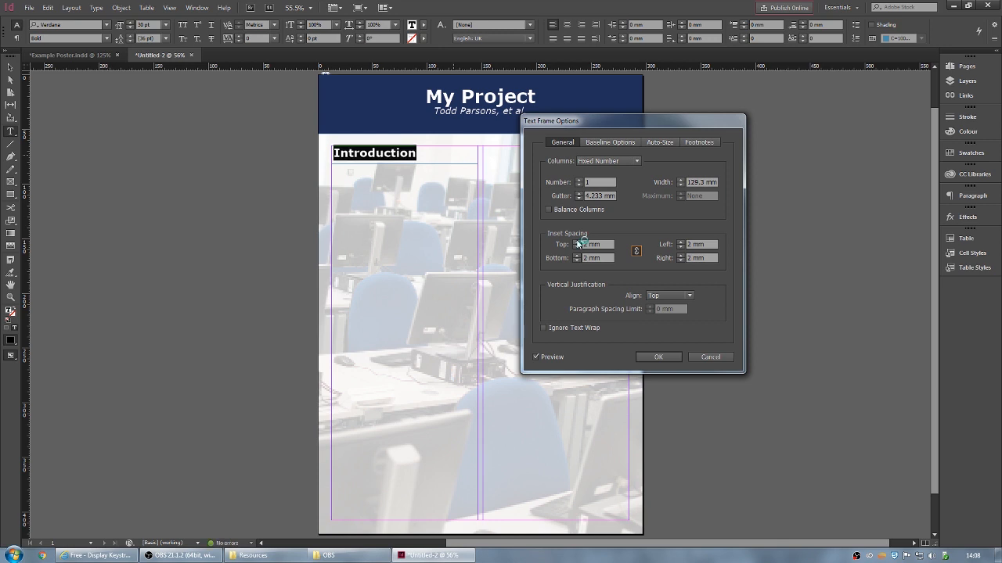
click(577, 242)
click(577, 247)
click(688, 295)
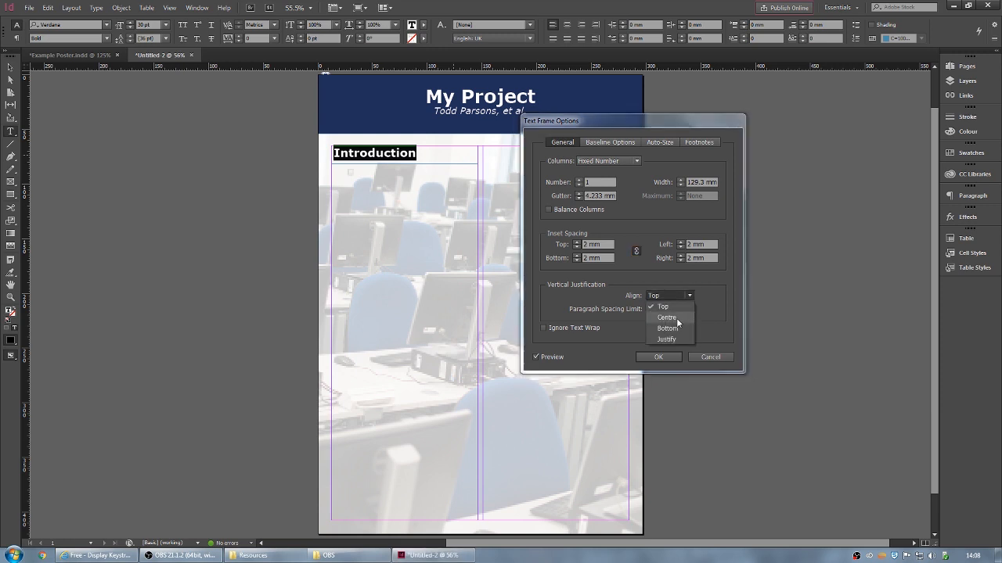
click(676, 317)
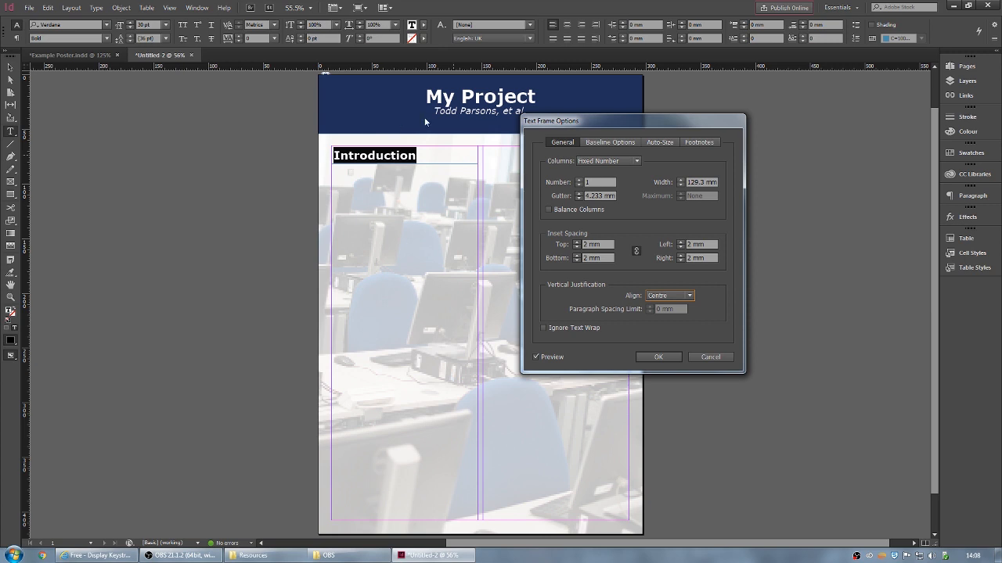
click(665, 357)
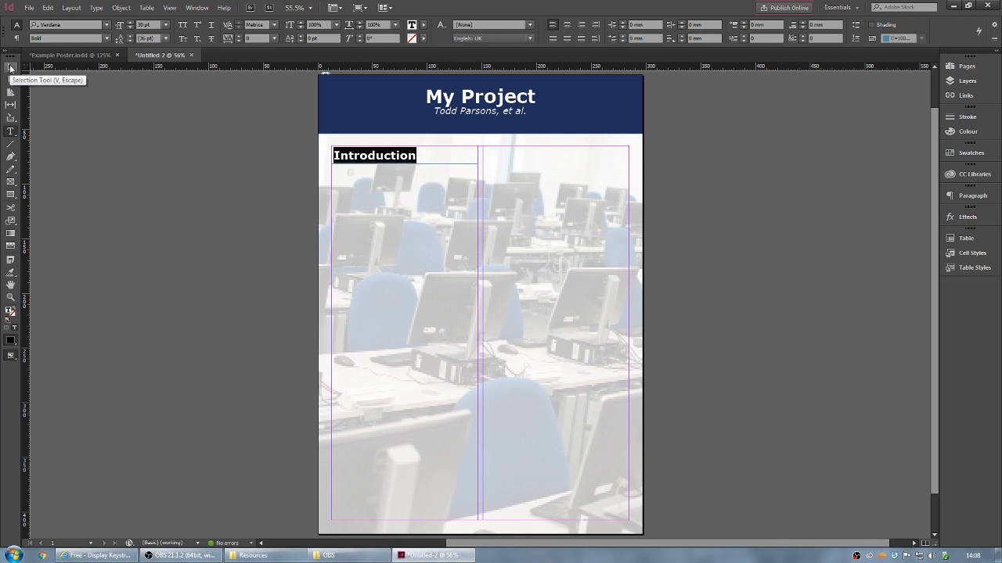
click(11, 68)
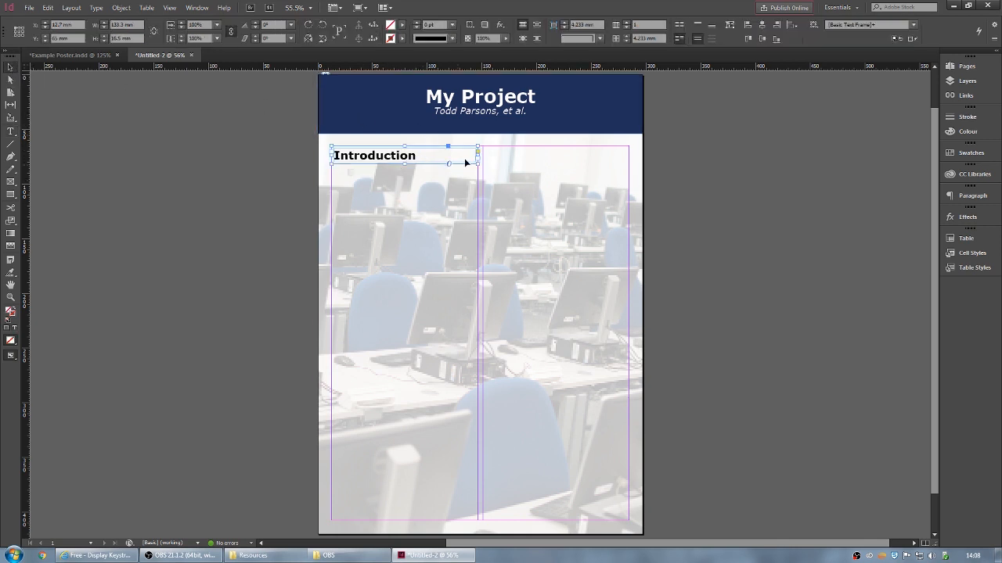
- Fill the Introduction heading frame with the navy swatch Blue 1
click(402, 26)
scroll(332, 96, down, 4)
scroll(334, 97, down, 1)
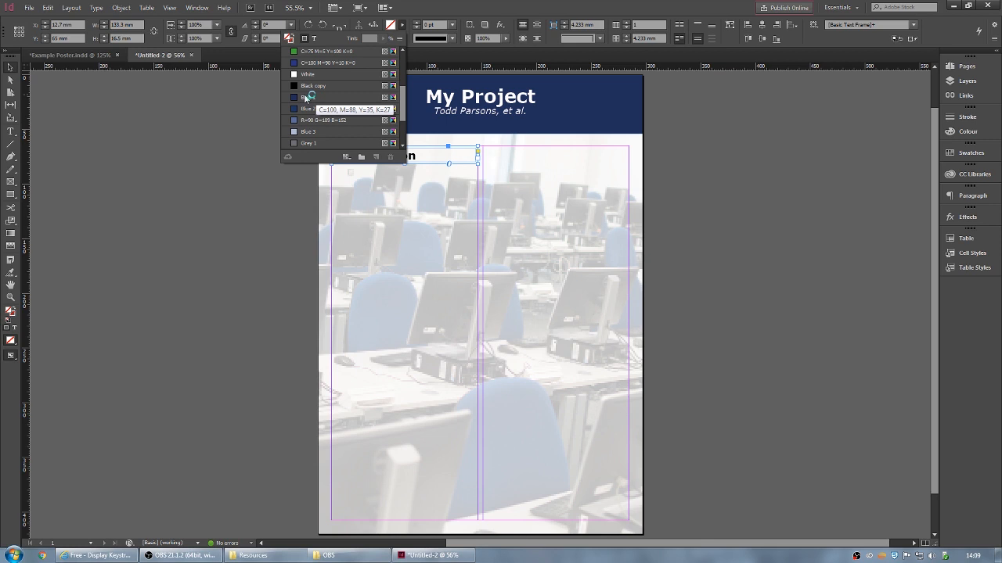
click(305, 98)
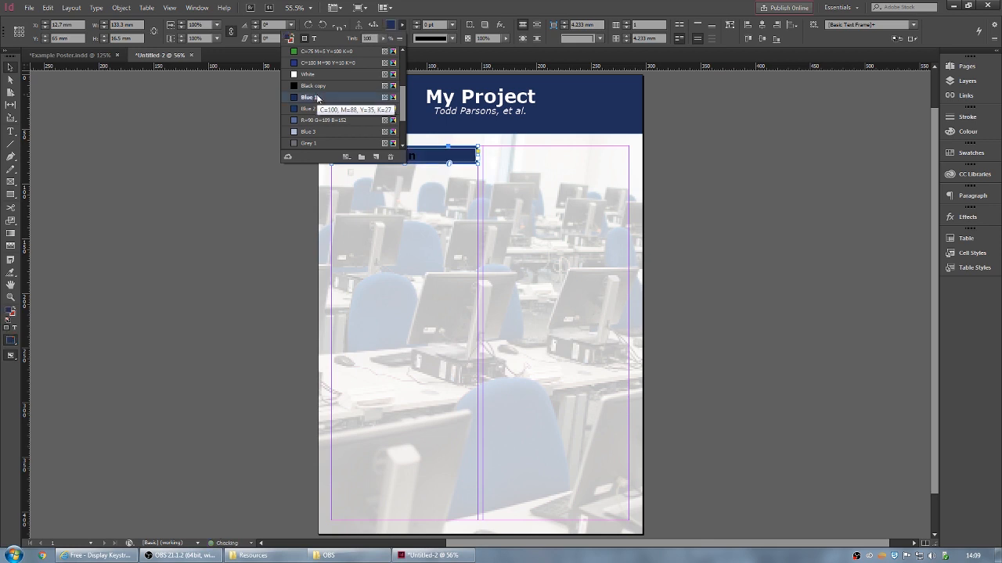
click(731, 159)
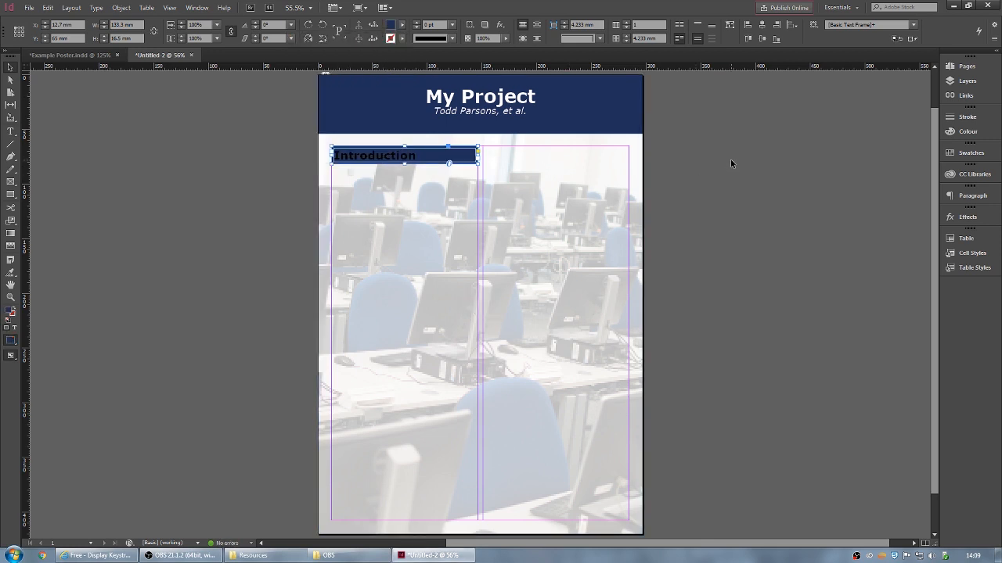
- Colour the word 'Introduction' white with the [Paper] swatch
double_click(386, 158)
drag(419, 156, 335, 157)
click(423, 24)
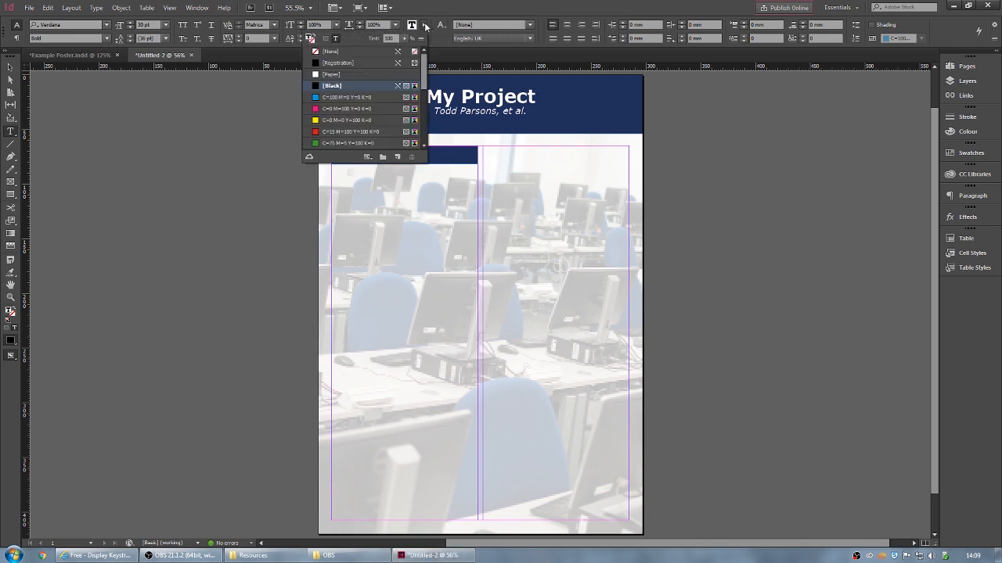
click(335, 75)
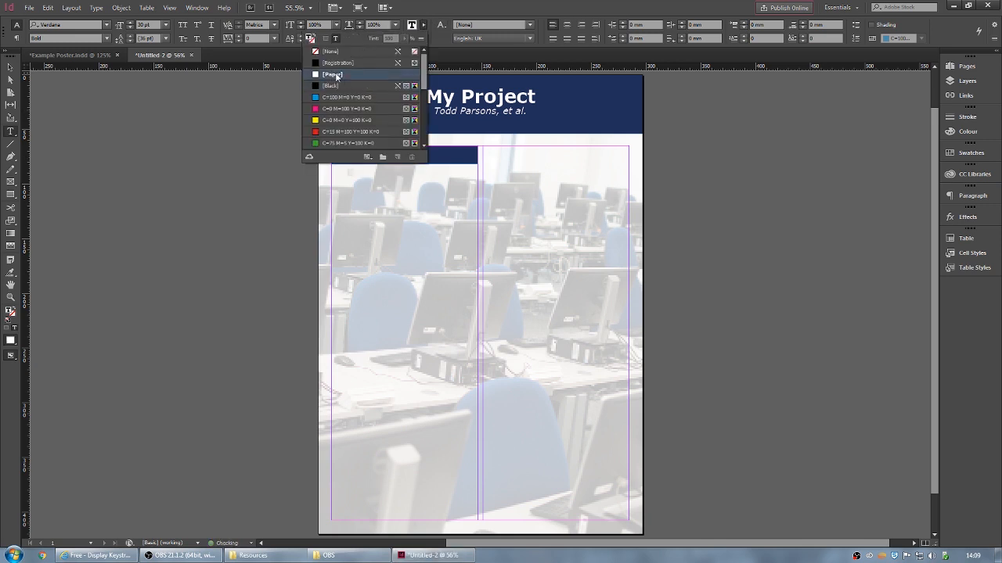
click(10, 66)
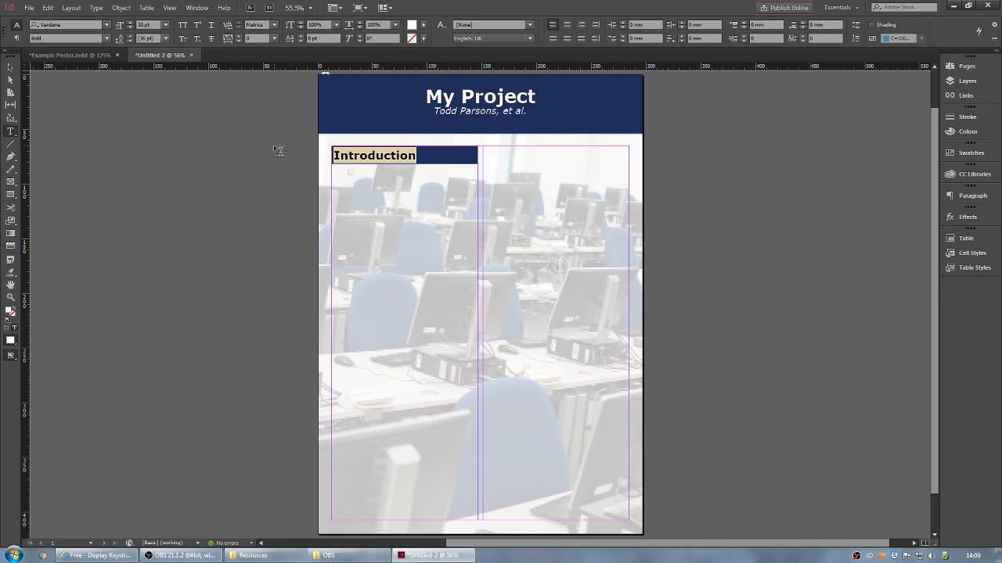
click(10, 68)
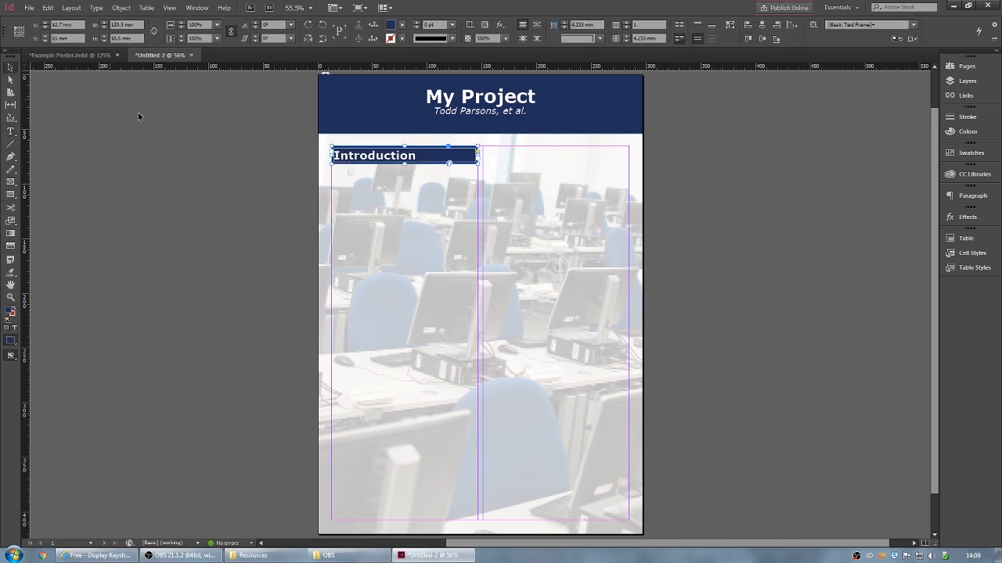
click(251, 135)
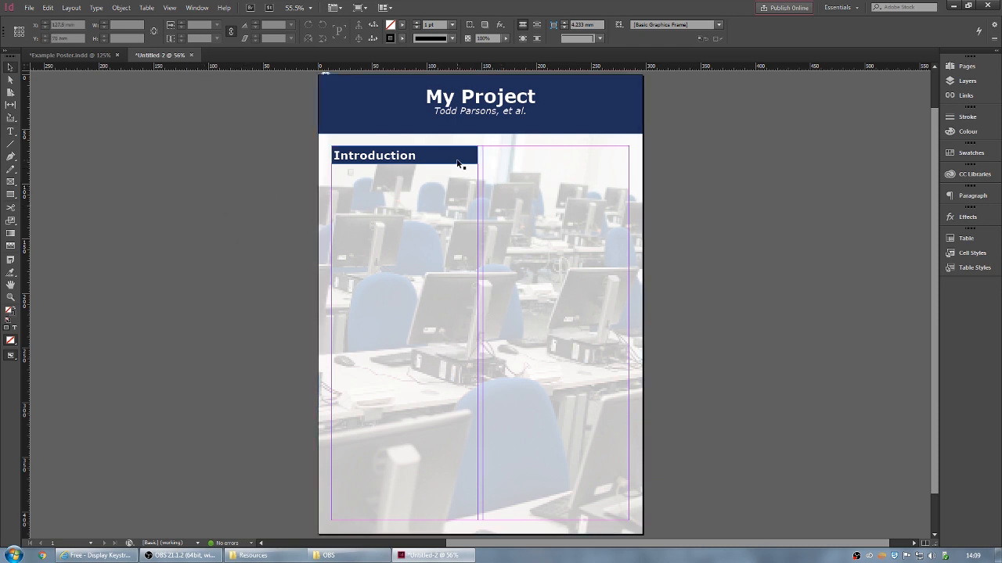
- Draw a body text frame below the heading set to Verdana Regular 11 pt
click(11, 132)
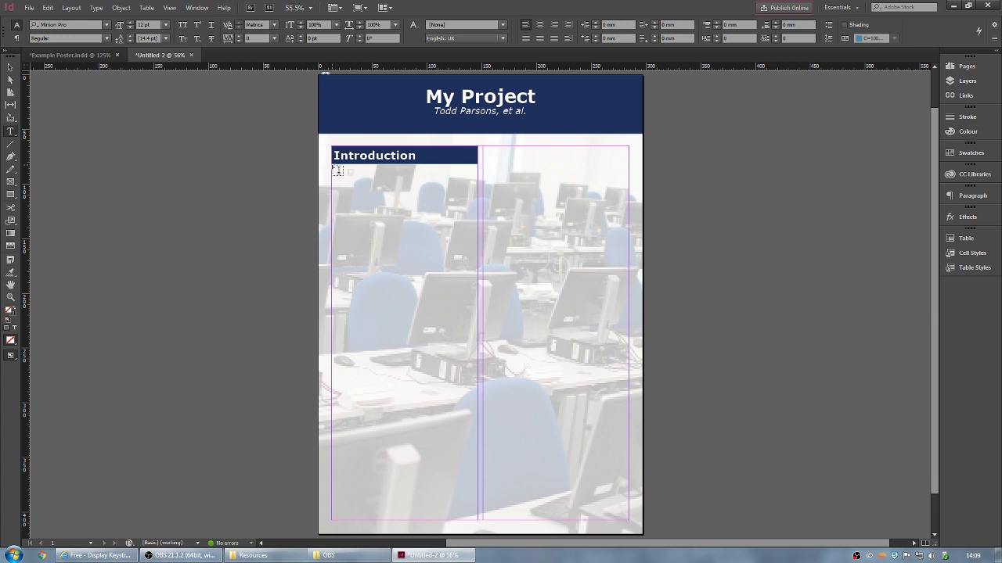
drag(333, 166, 478, 305)
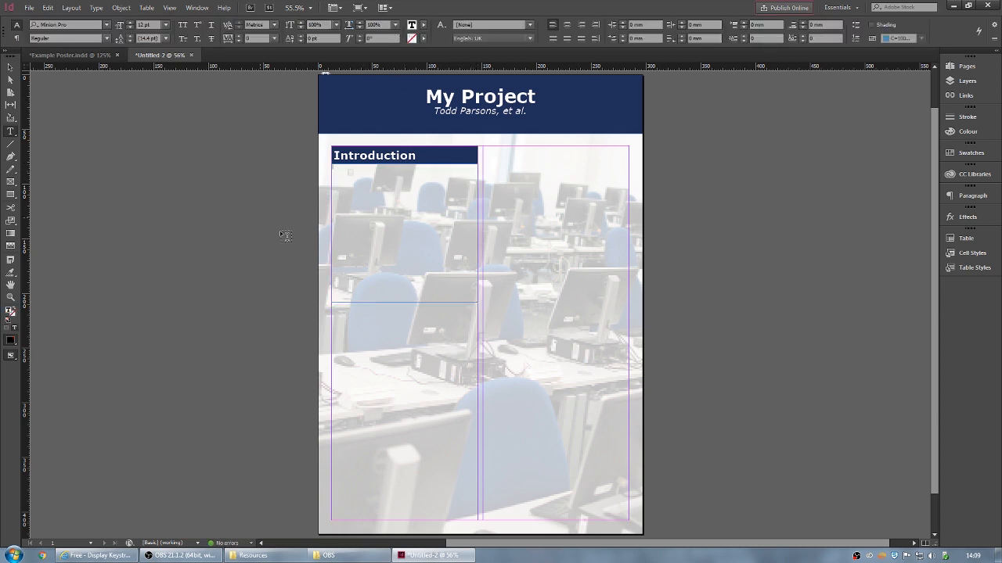
click(80, 24)
text(v)
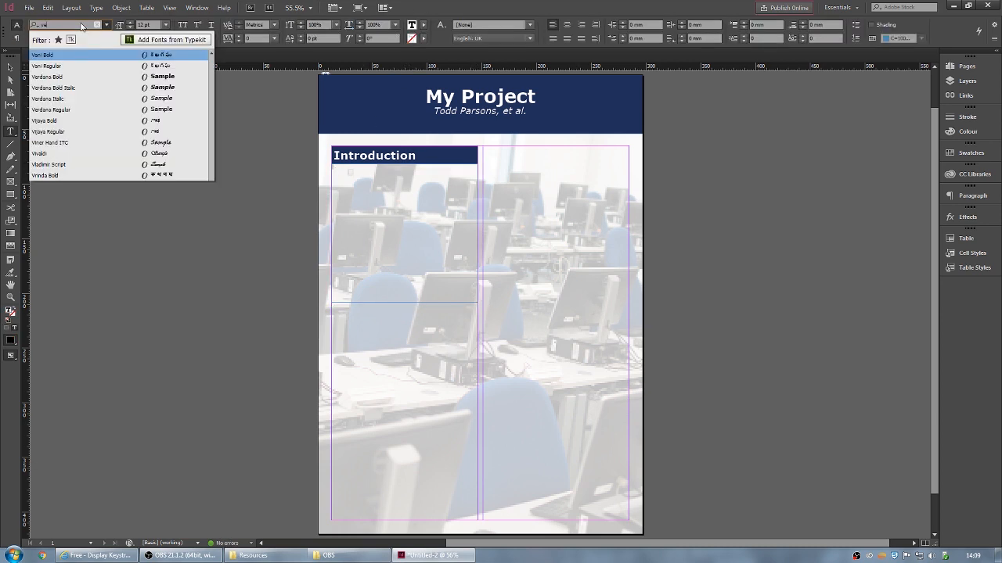
text(erdana)
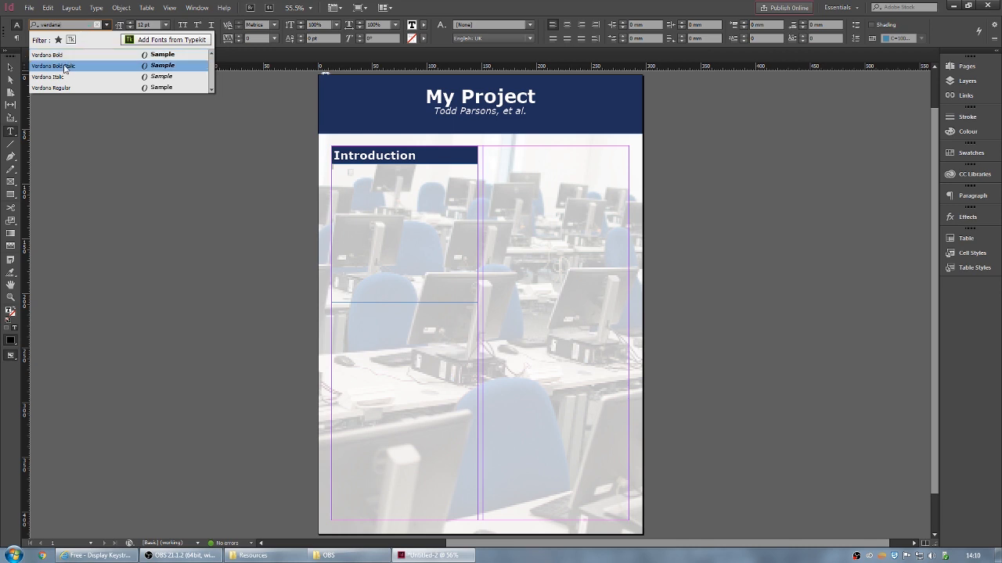
click(70, 88)
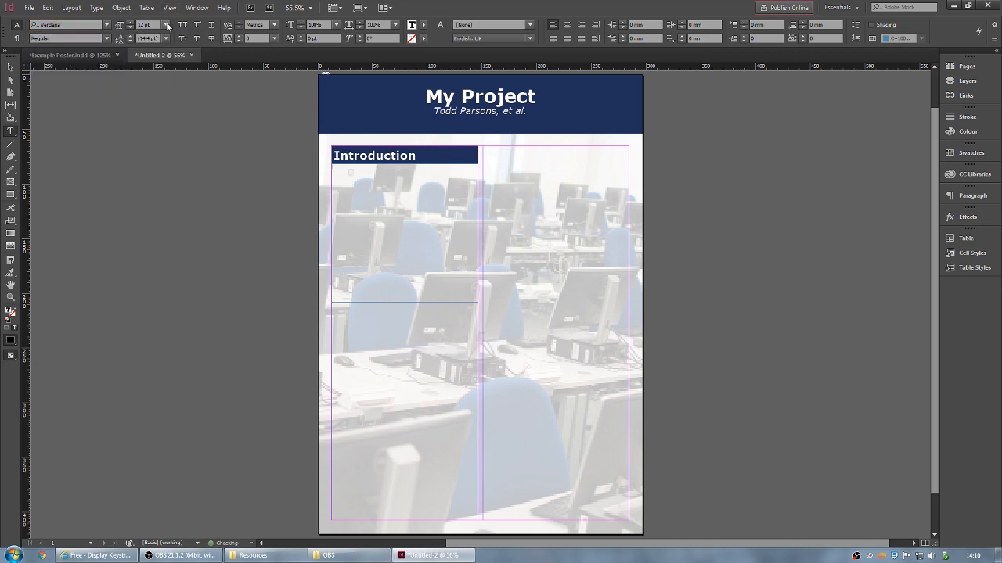
click(165, 24)
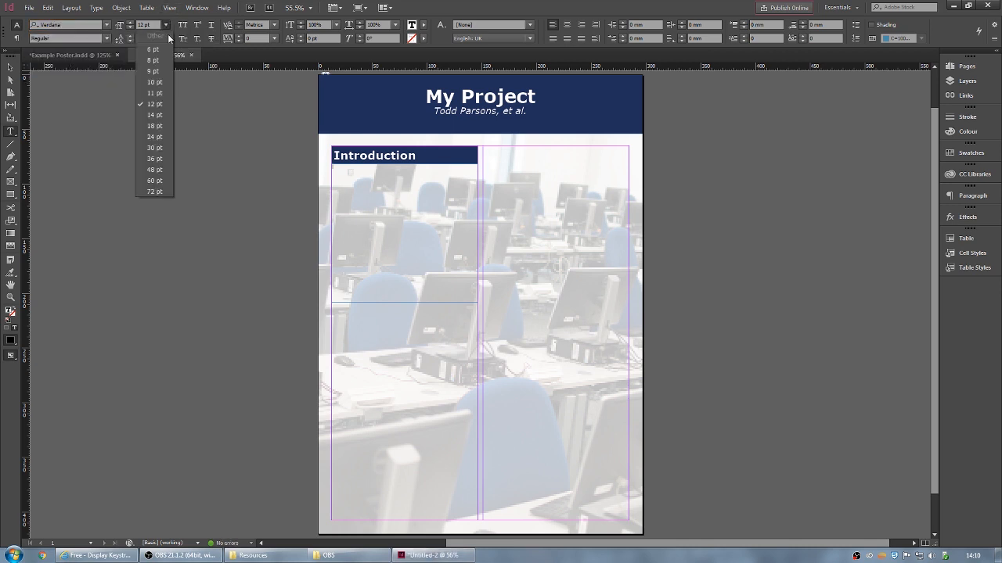
click(155, 93)
- Type placeholder text 'dasdas', resize it to 12 pt, and add 1 mm space after
text(dasdasdasdas)
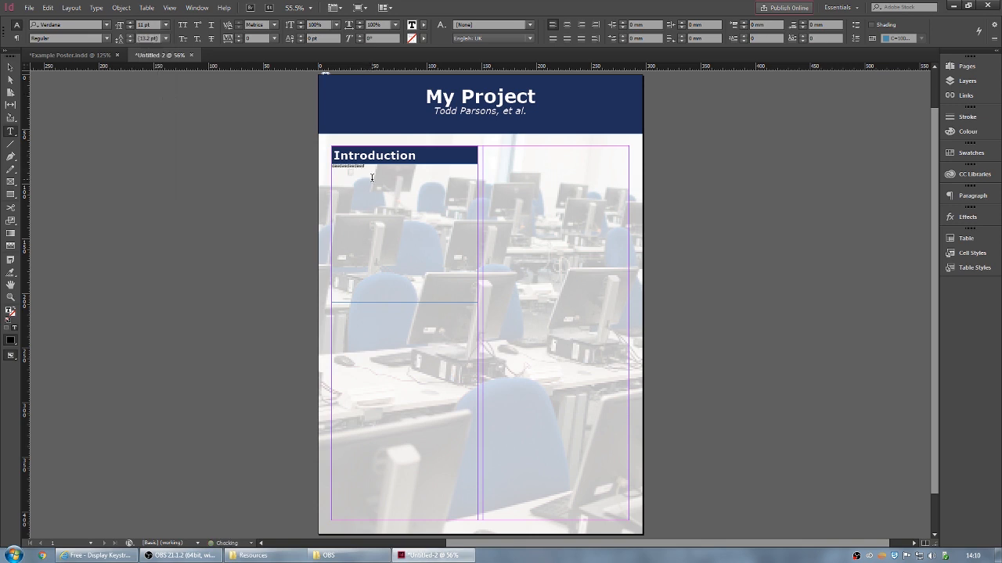
key(ctrl+a)
click(167, 25)
click(156, 104)
click(802, 24)
- Raise the body frame's linked inset spacing to 3 mm and apply it
key(ctrl+b)
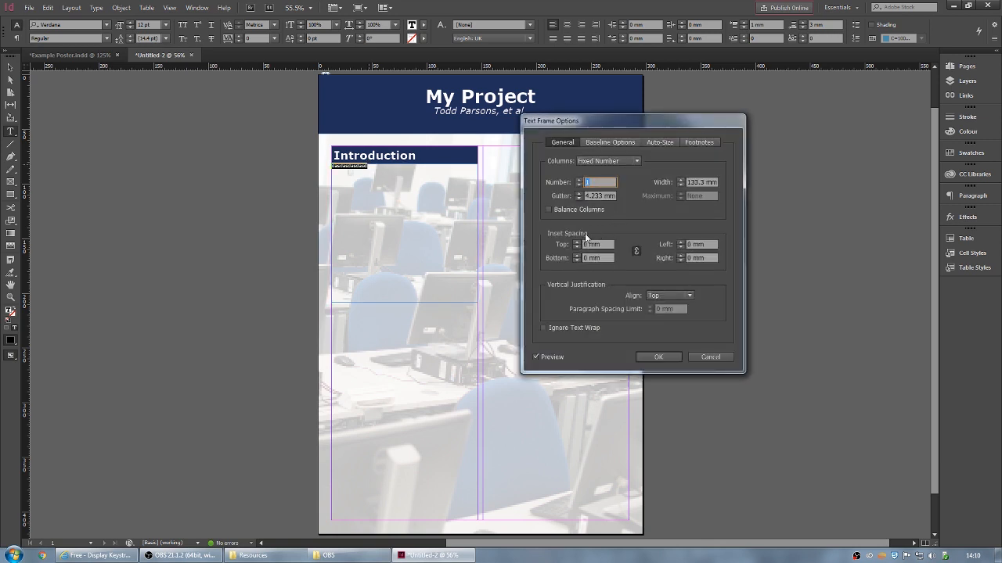
click(578, 243)
click(577, 243)
click(578, 243)
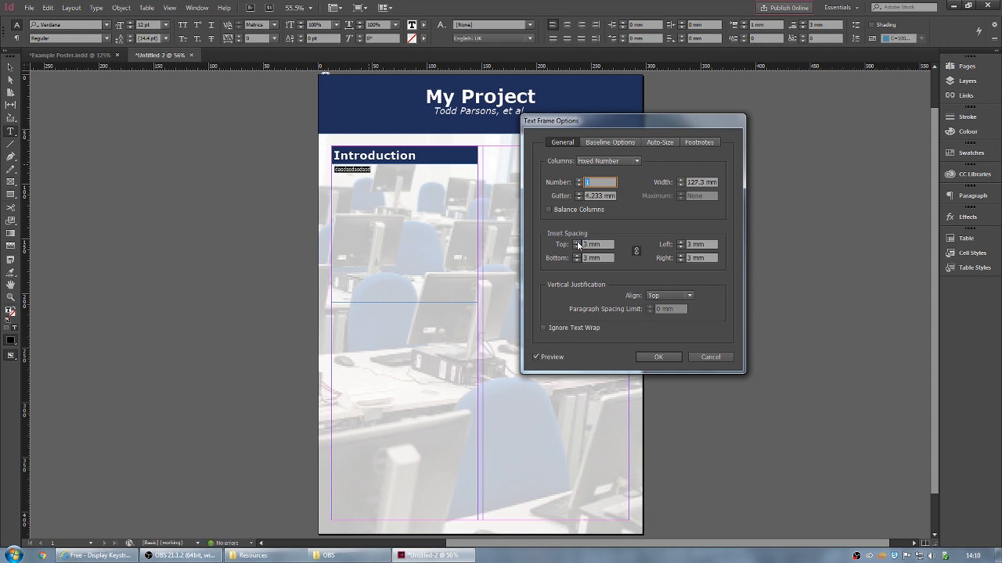
click(670, 356)
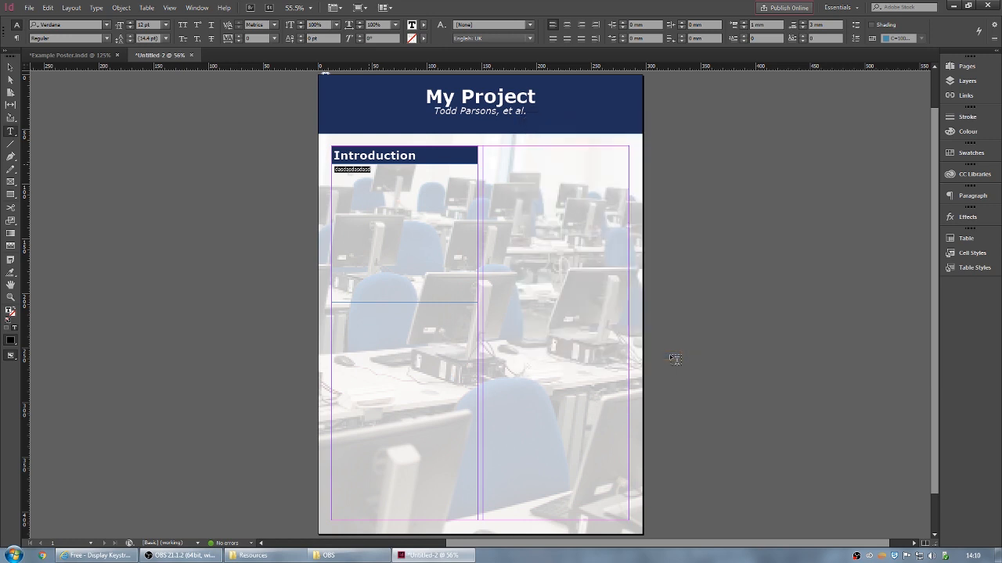
click(10, 68)
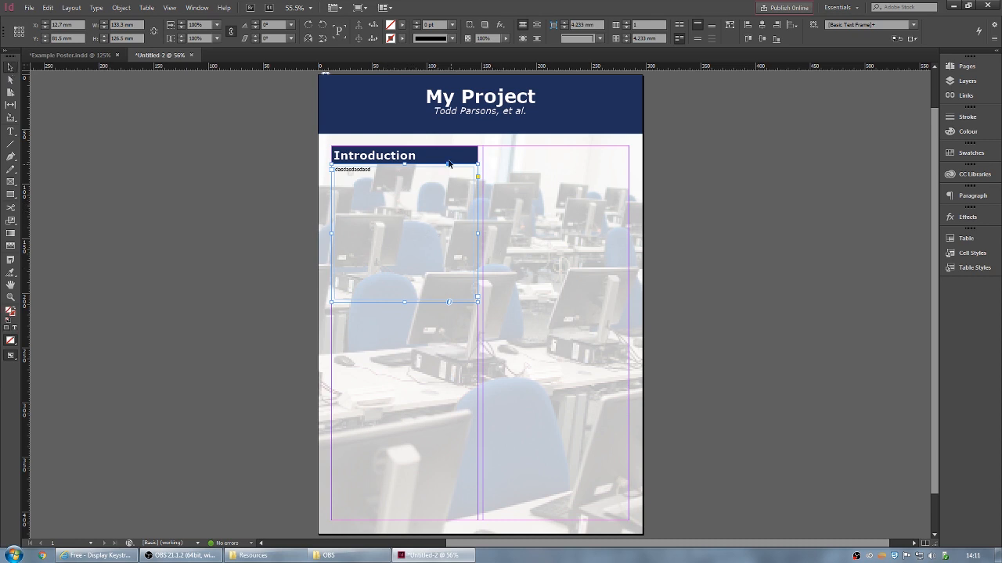
- Fill the Introduction body text frame with white Paper
click(402, 27)
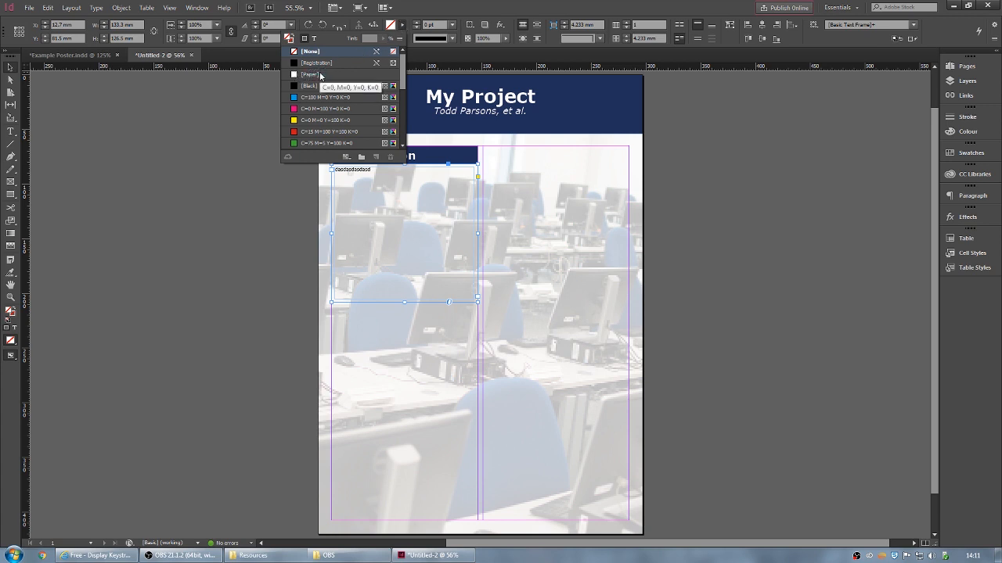
click(318, 75)
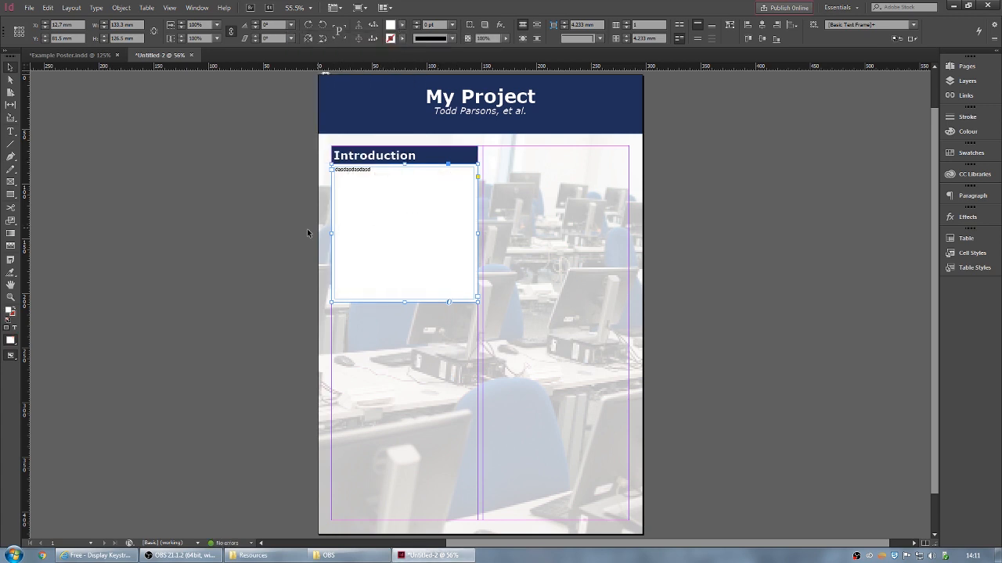
click(211, 130)
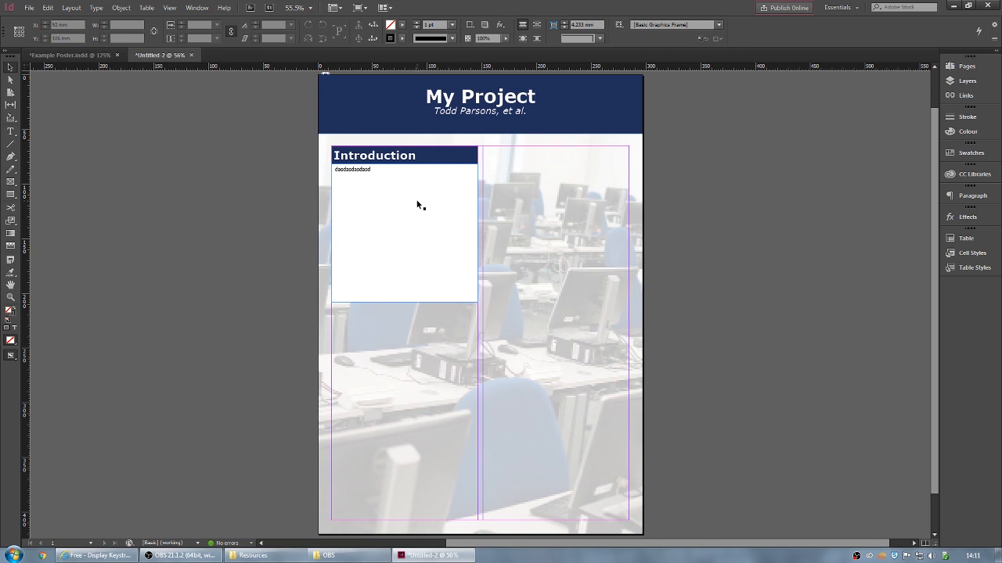
- Test-fade the Introduction text box to 38% opacity, keeping it at 100%, then bring up the Window menu
click(435, 216)
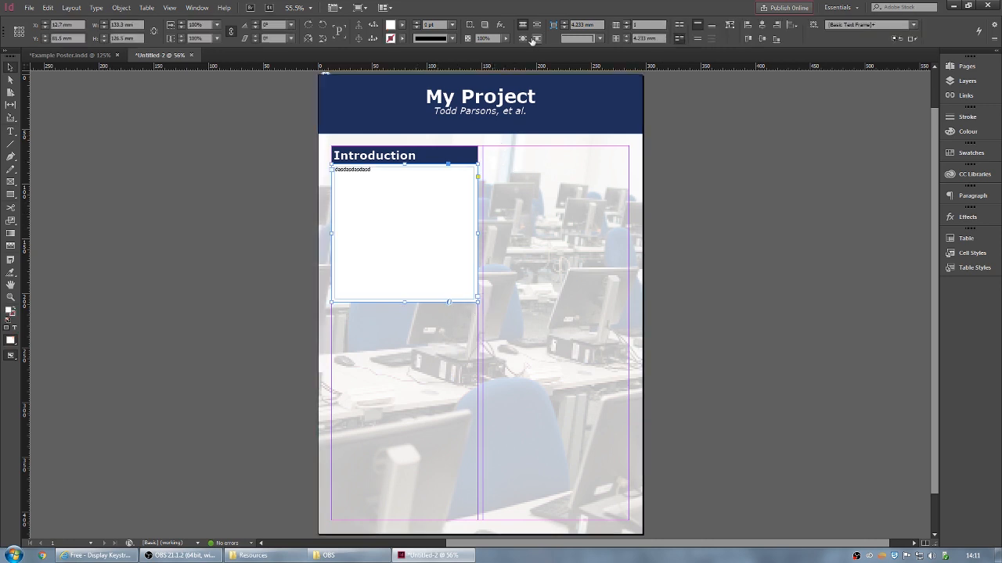
click(507, 36)
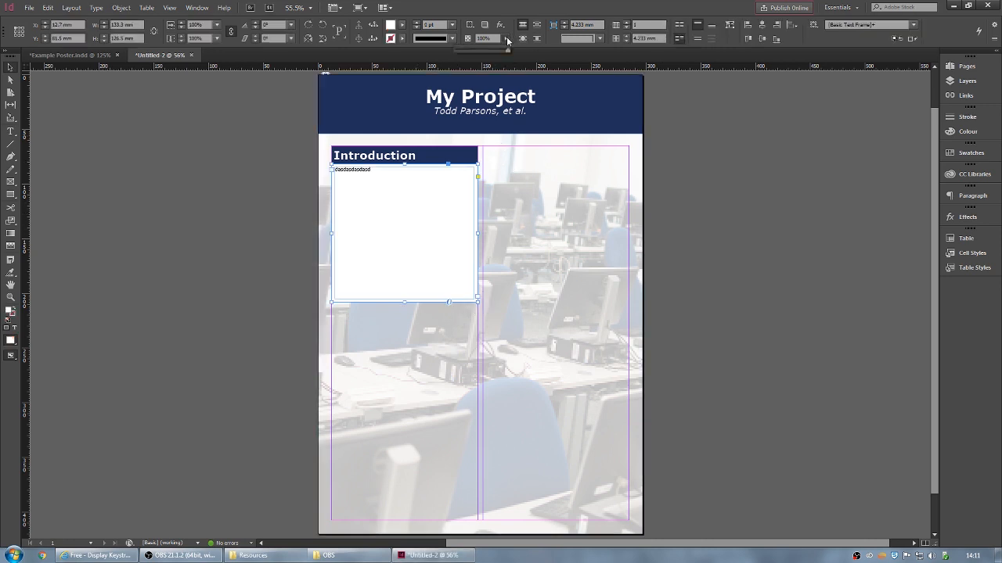
mouse_move(507, 51)
mouse_down()
mouse_move(461, 55)
mouse_move(511, 56)
mouse_up()
click(506, 38)
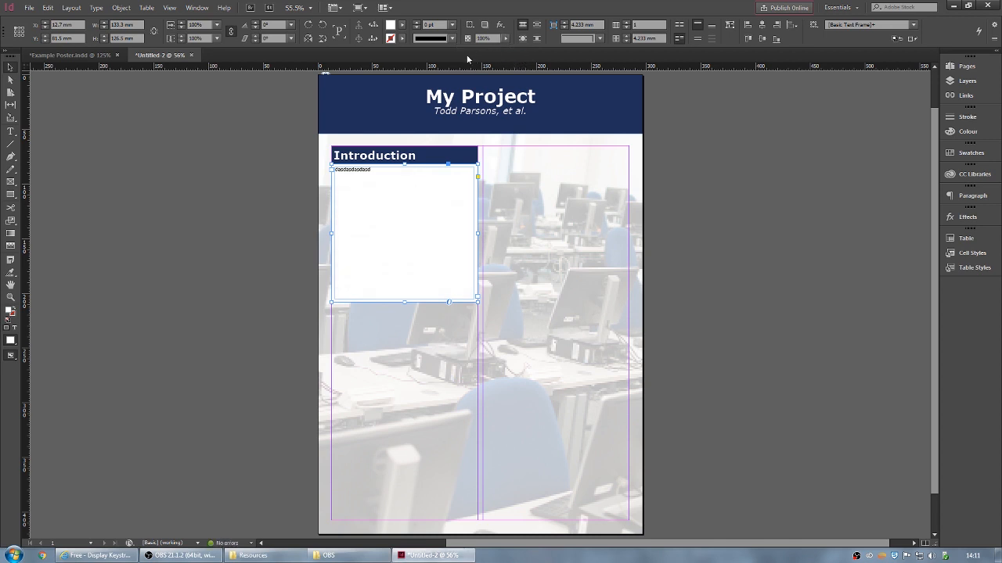
click(197, 7)
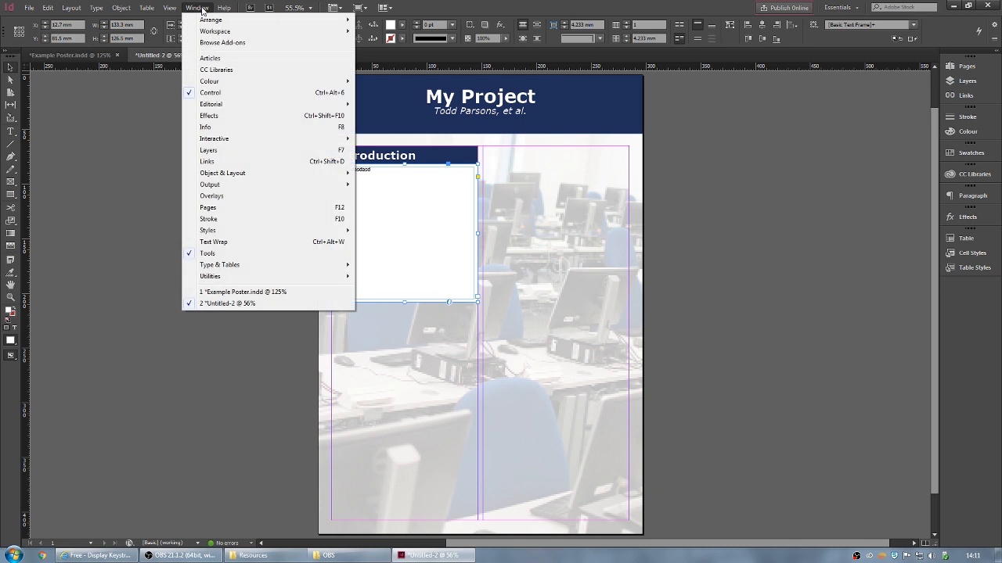
- Open the Effects panel and float it out of the dock
click(227, 116)
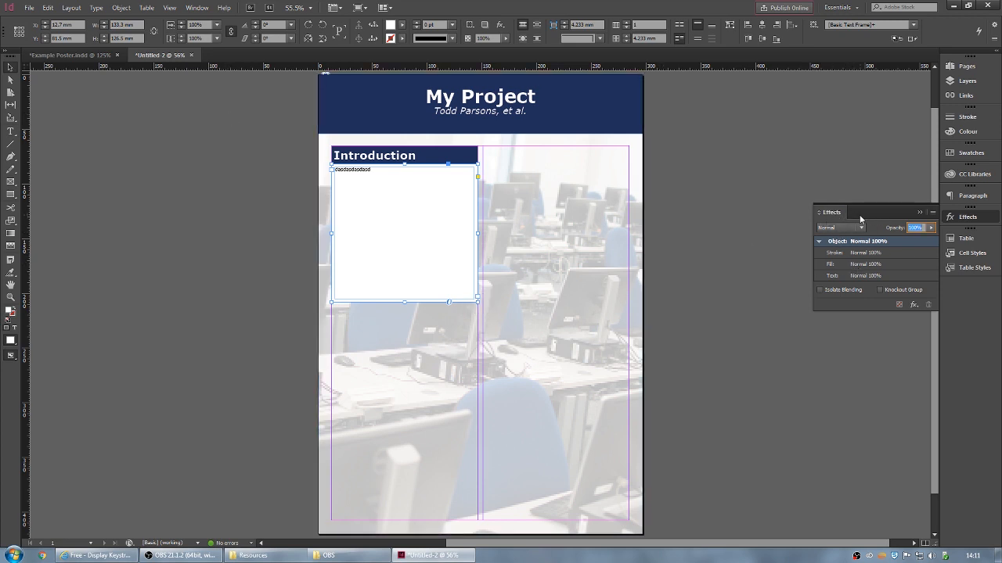
drag(831, 212, 971, 218)
click(971, 217)
click(968, 220)
click(967, 219)
click(967, 220)
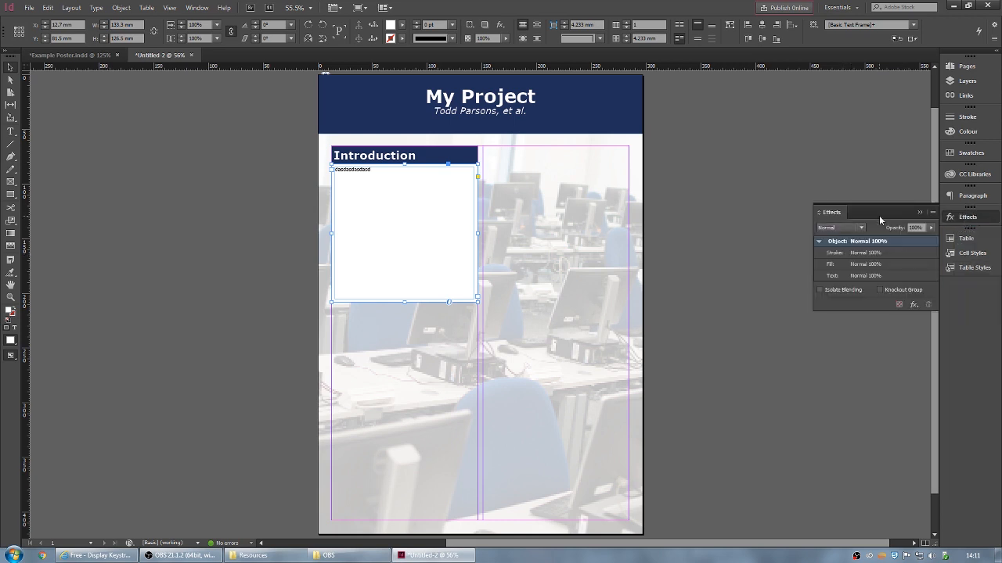
- Set only the Introduction box's fill to 85% opacity with Preview on, then collapse the Effects panel
double_click(873, 266)
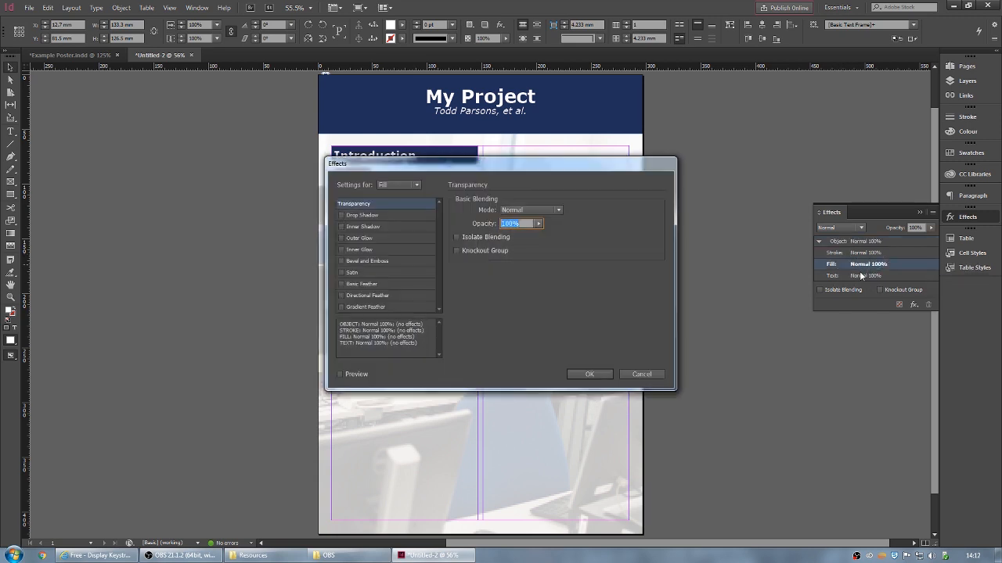
drag(538, 168, 743, 168)
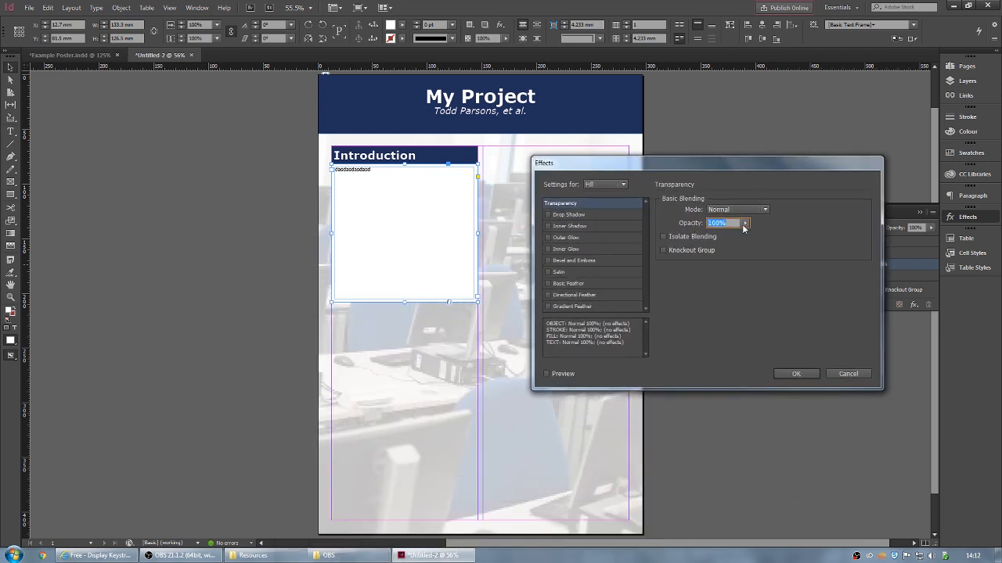
click(547, 375)
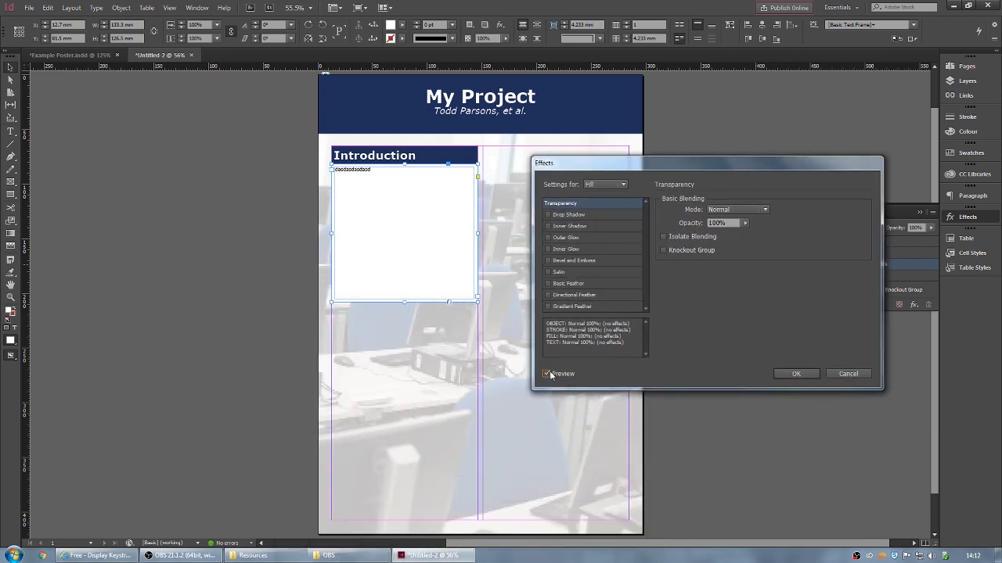
click(744, 222)
mouse_move(748, 236)
mouse_down()
mouse_move(698, 233)
mouse_move(741, 238)
mouse_up()
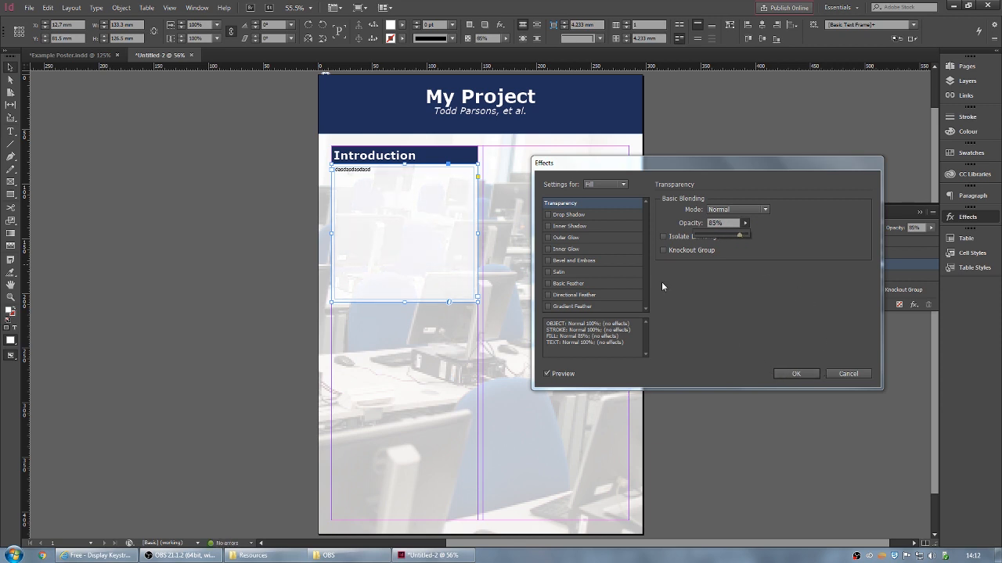
click(793, 374)
click(797, 373)
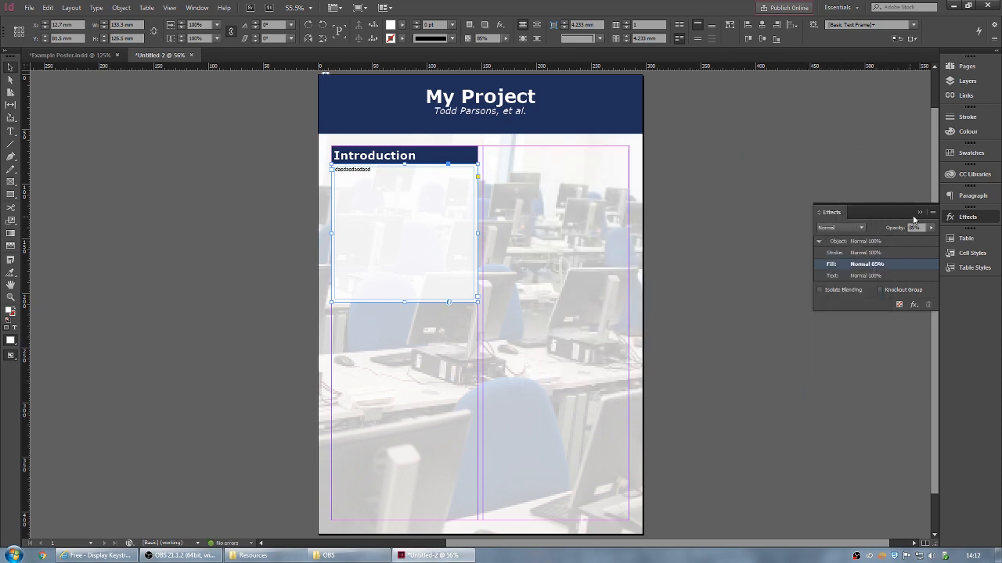
click(919, 212)
click(101, 106)
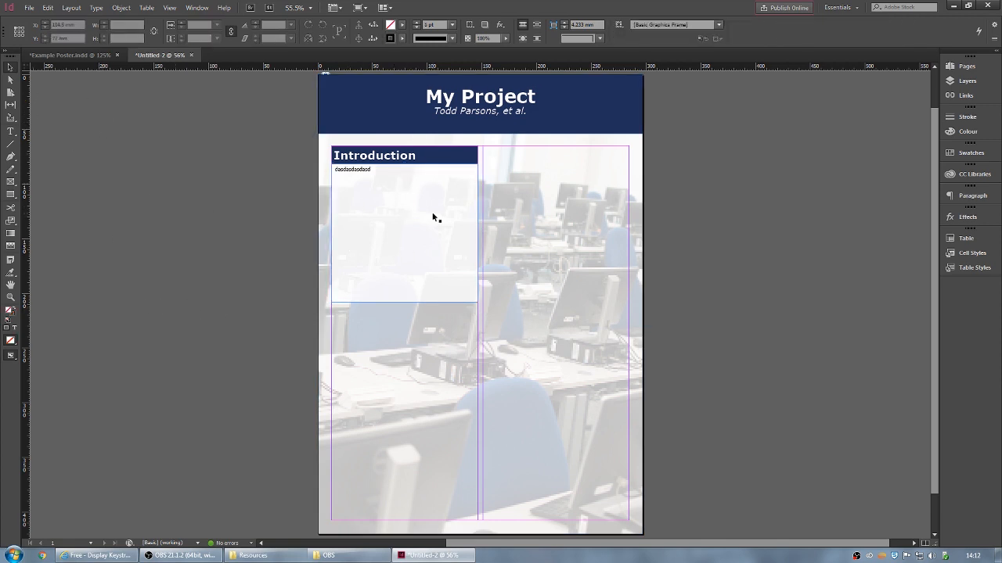
- Nudge the Introduction body frame down and make the heading bar 21 mm tall
click(432, 184)
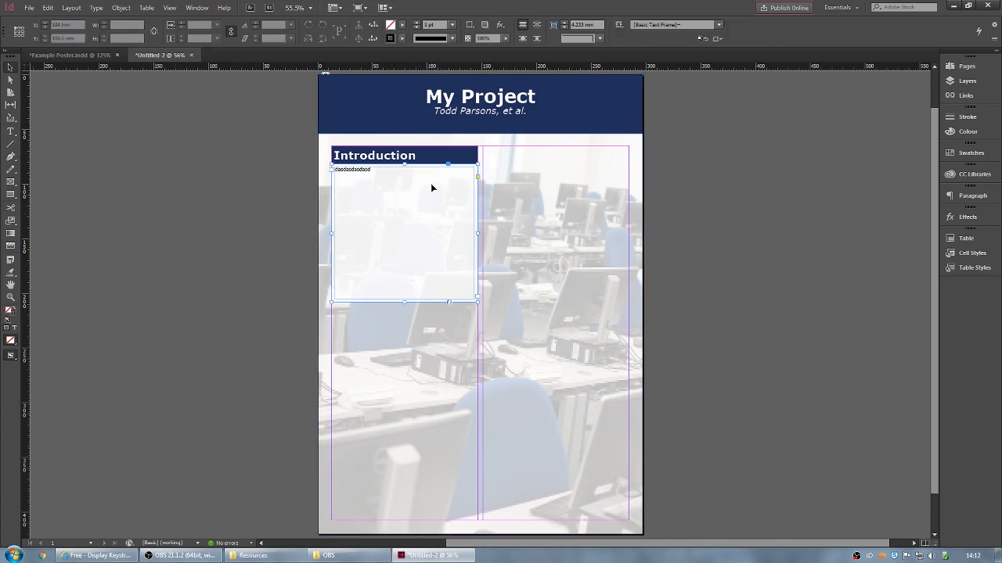
drag(431, 184, 404, 169)
click(433, 154)
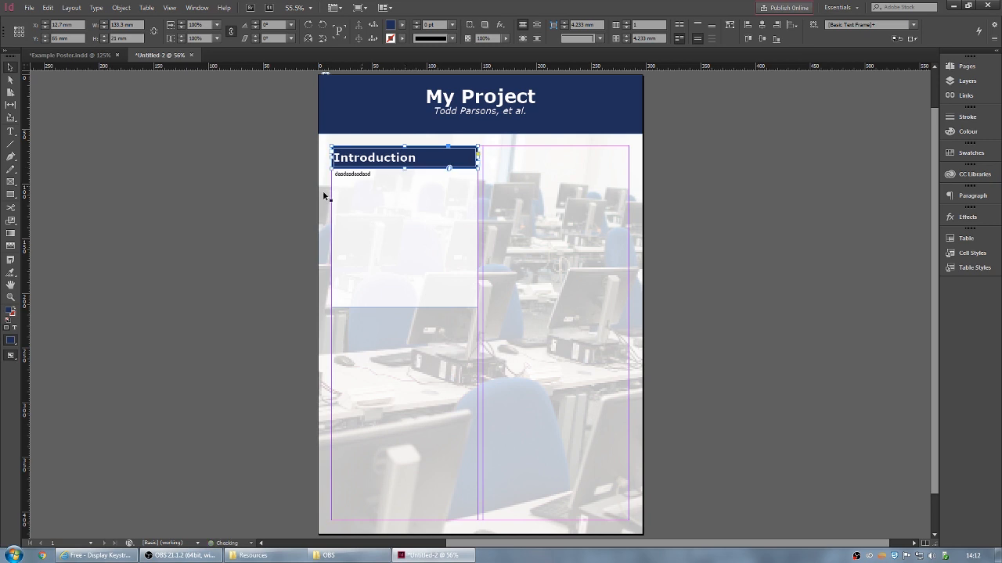
click(276, 166)
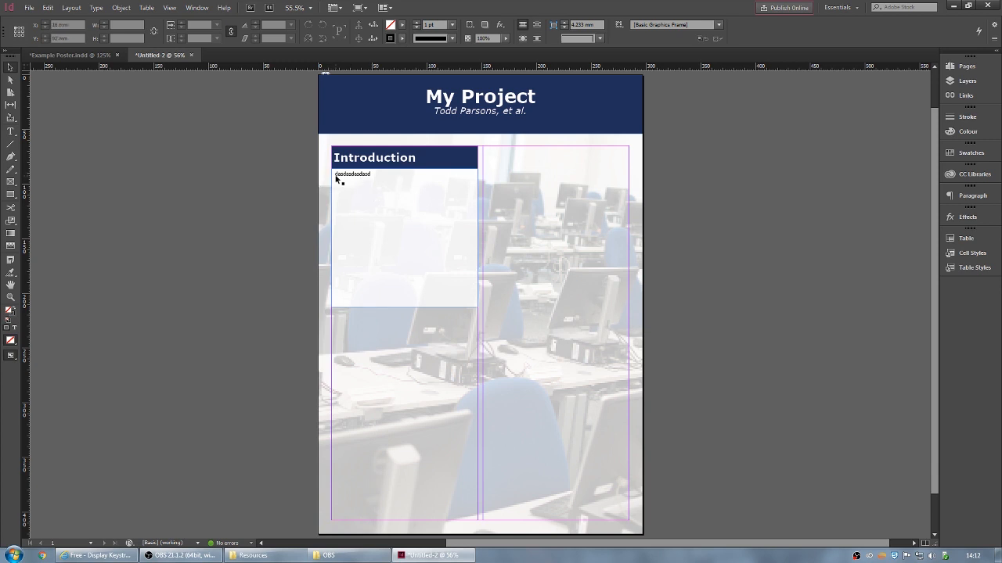
- Type the author citation line '(2018): Findings' below the placeholder body text
double_click(382, 180)
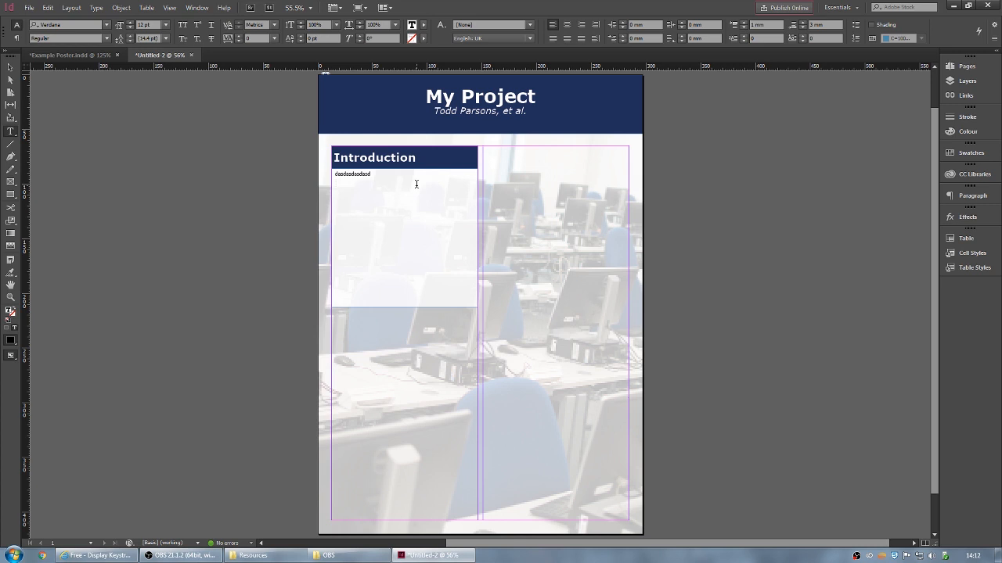
text(Pe)
key(BackSpace)
key(BackSpace)
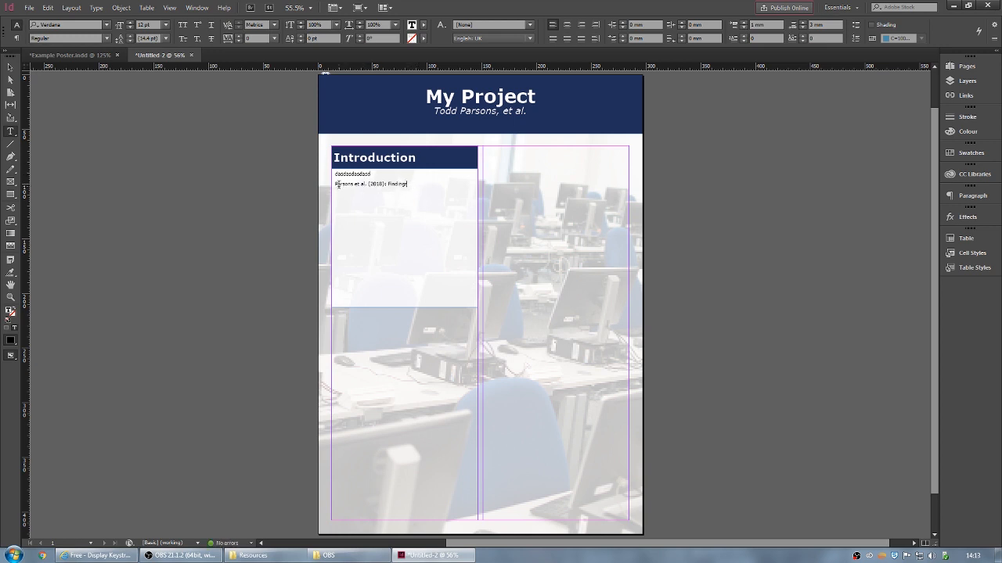
- Draw a roughly 110 mm circle on the pasteboard left of the page with the Ellipse Tool
click(12, 69)
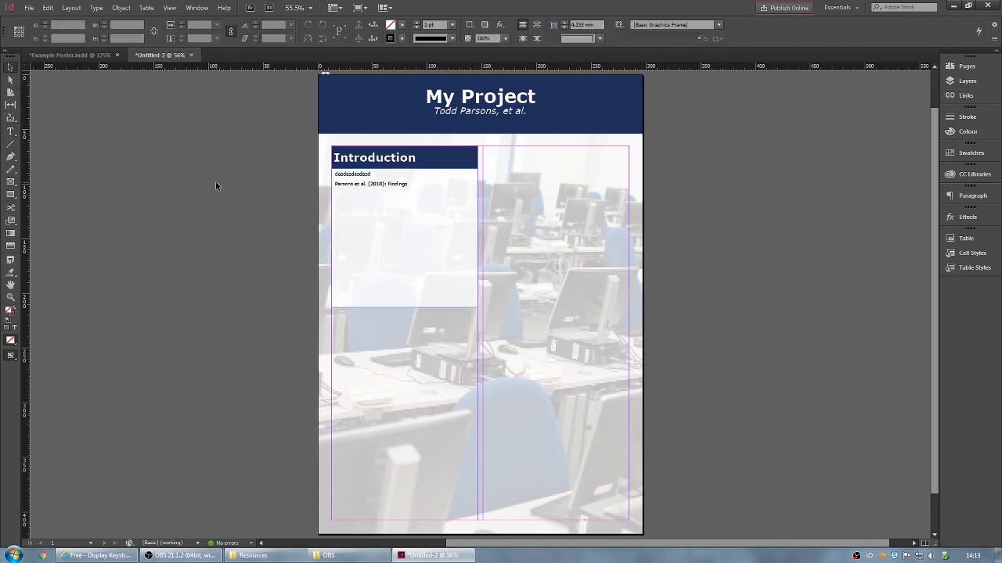
click(12, 196)
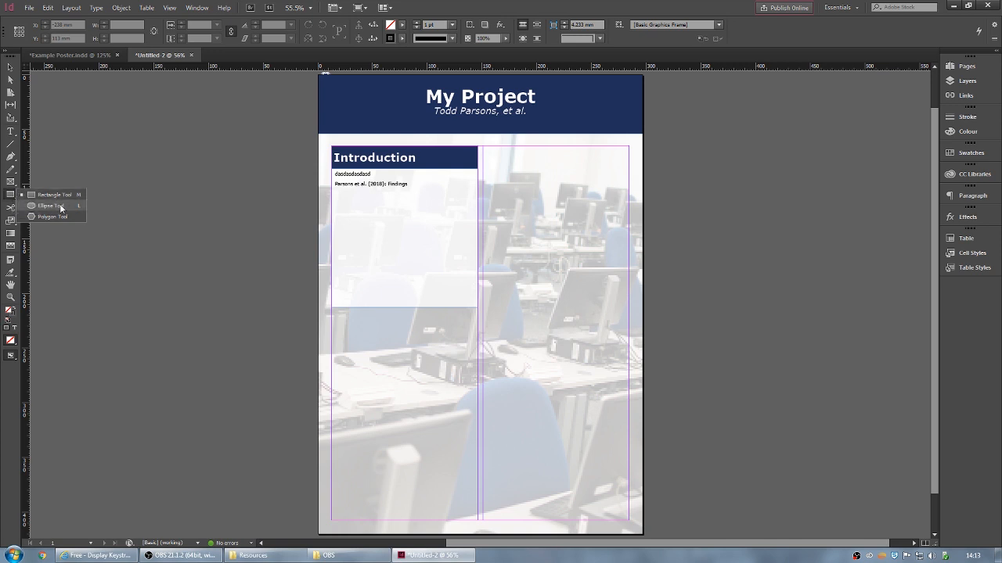
click(60, 207)
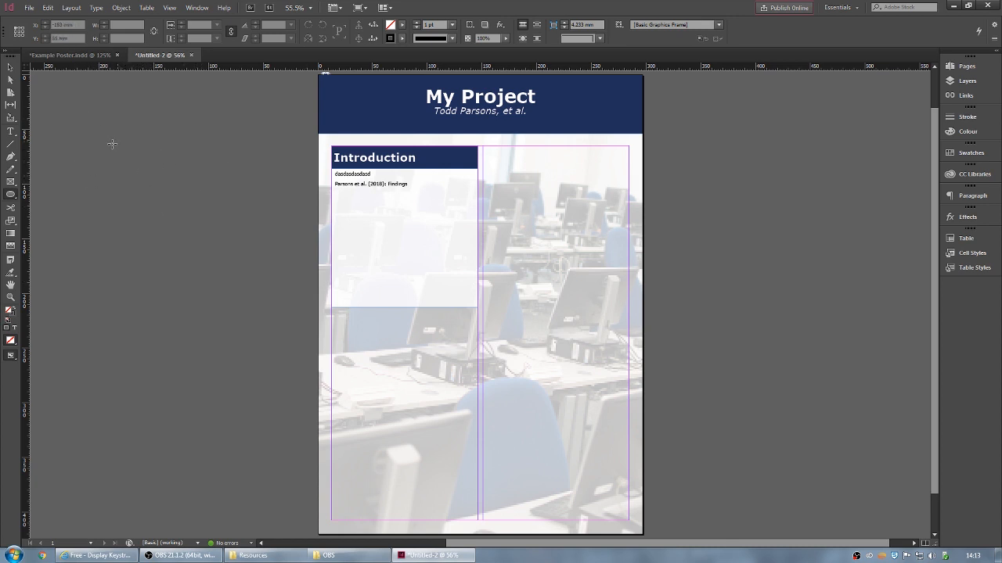
mouse_move(66, 119)
mouse_down()
mouse_move(160, 307)
mouse_move(179, 138)
mouse_move(100, 245)
mouse_move(134, 151)
mouse_move(187, 174)
mouse_move(165, 184)
mouse_up()
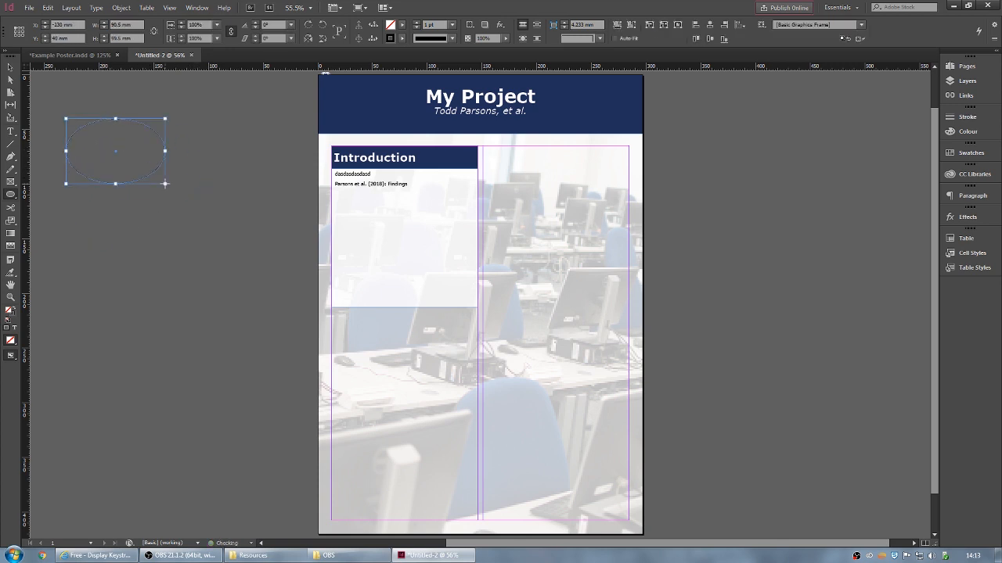
key(ctrl+z)
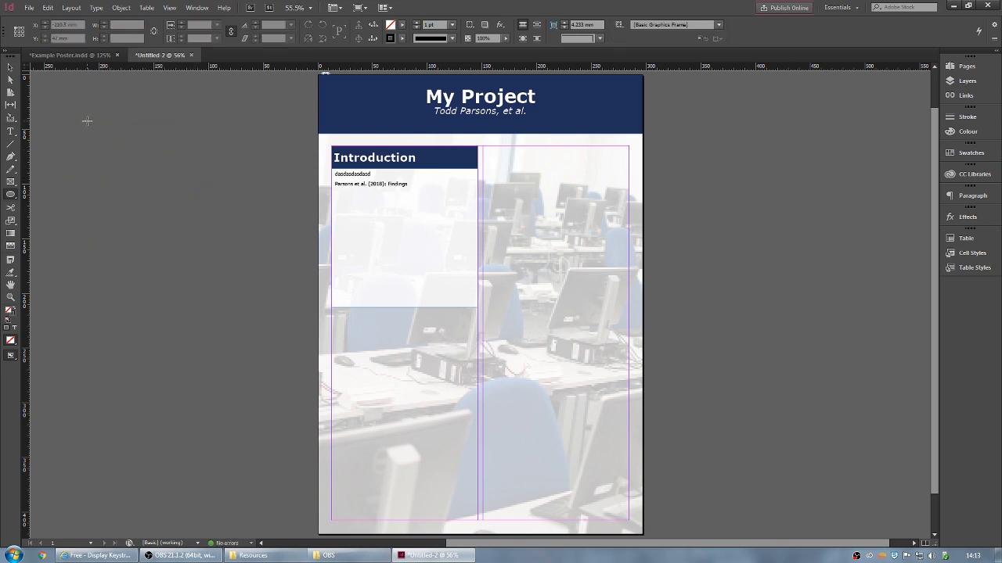
drag(59, 104, 229, 274)
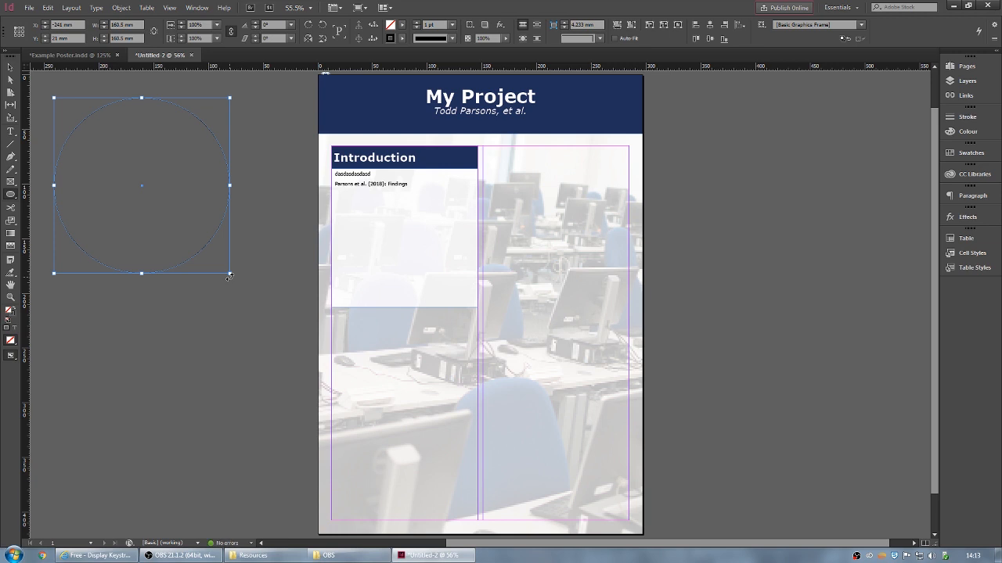
key(Delete)
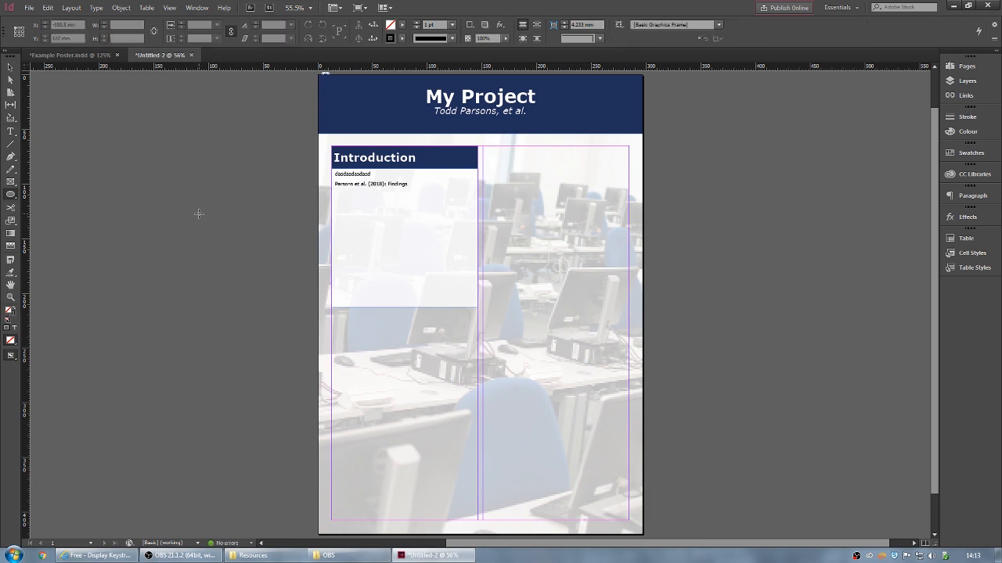
click(174, 228)
drag(187, 235, 117, 173)
key(ctrl+z)
mouse_move(187, 258)
mouse_down()
mouse_move(281, 352)
mouse_move(157, 221)
mouse_move(117, 216)
mouse_move(107, 199)
mouse_up()
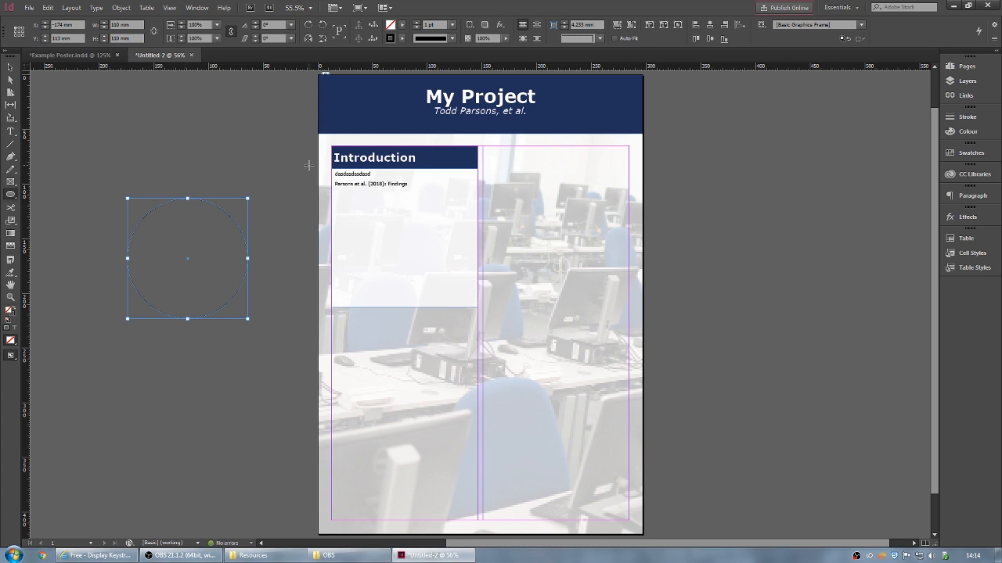
- Set the circle's stroke to [None] and bring up the Resources folder
click(402, 39)
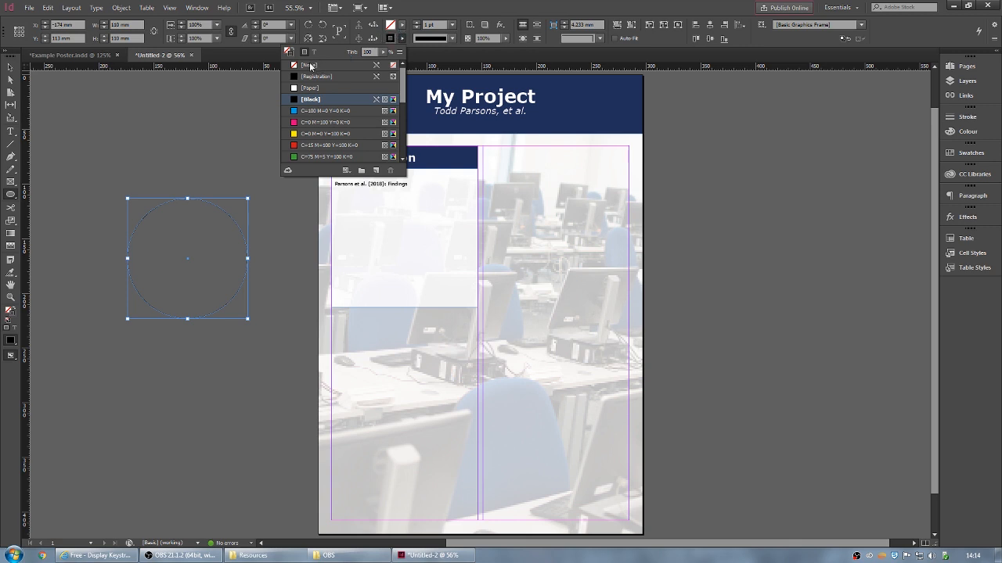
click(310, 66)
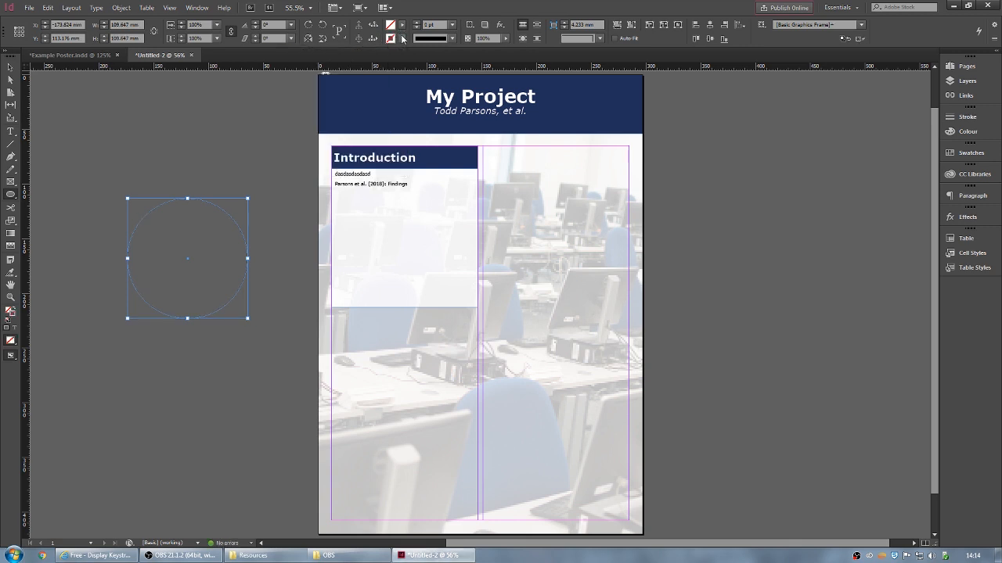
click(10, 68)
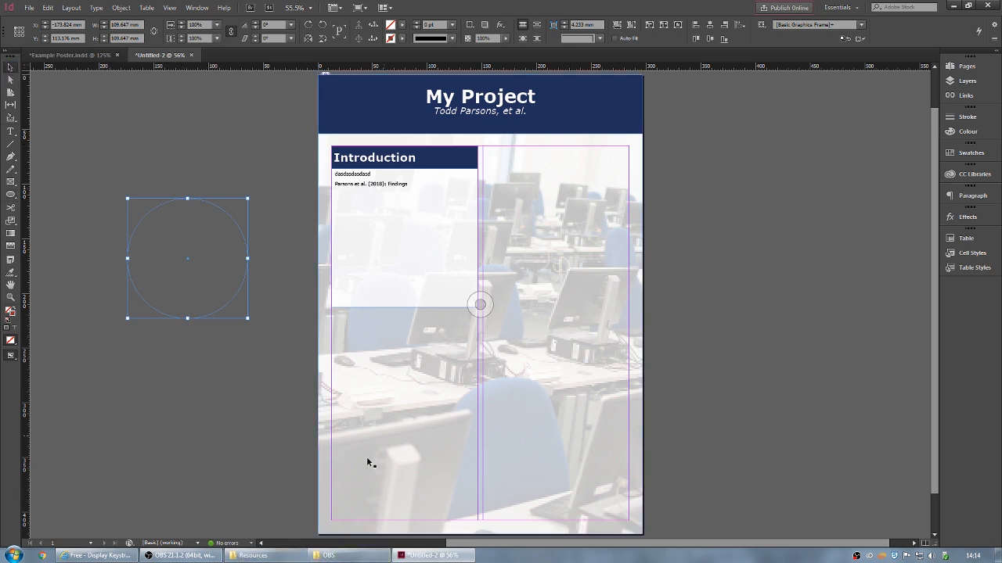
click(266, 556)
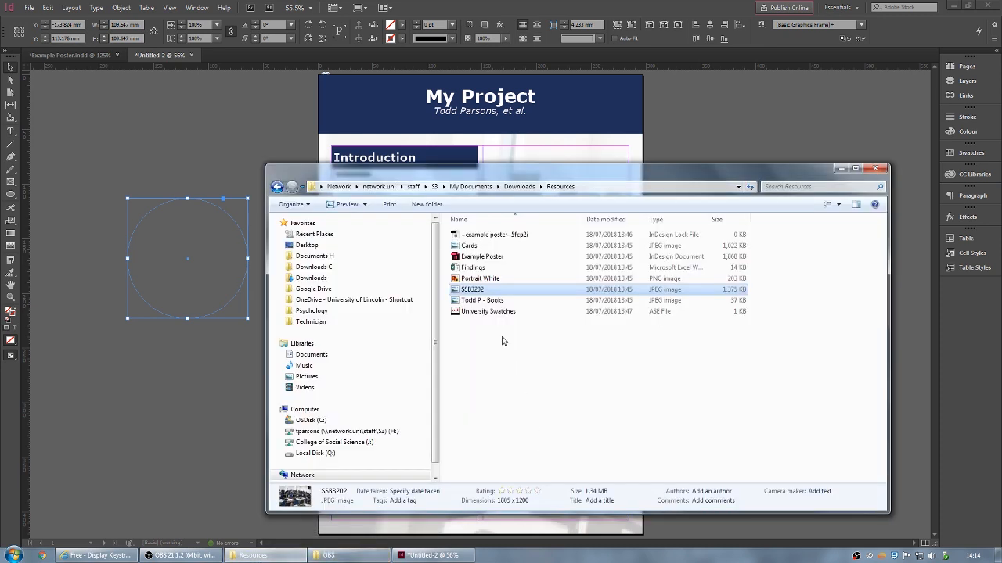
- Drag the author's 400 × 400 portrait JPEG from Resources into the empty circle frame
click(497, 301)
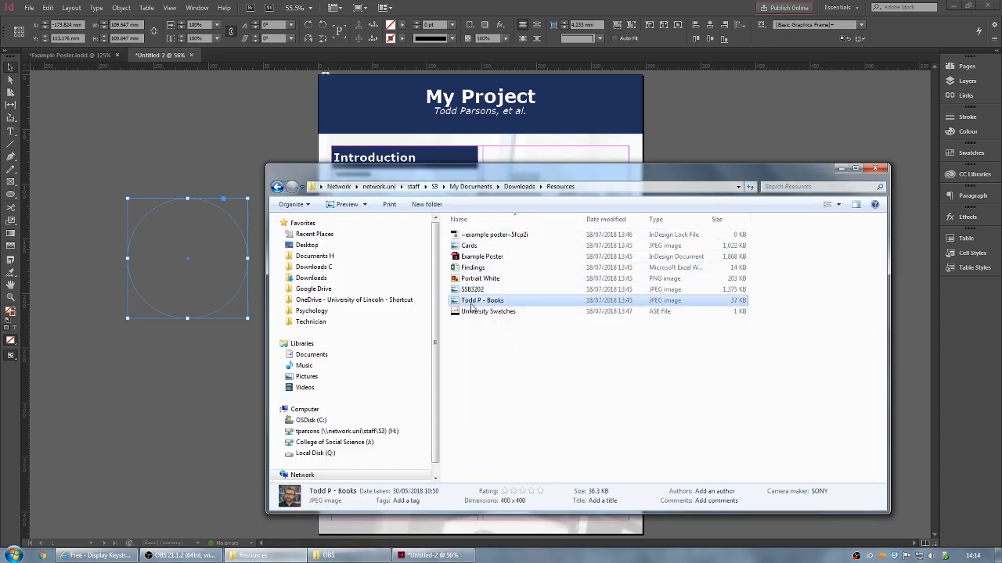
drag(511, 303, 177, 264)
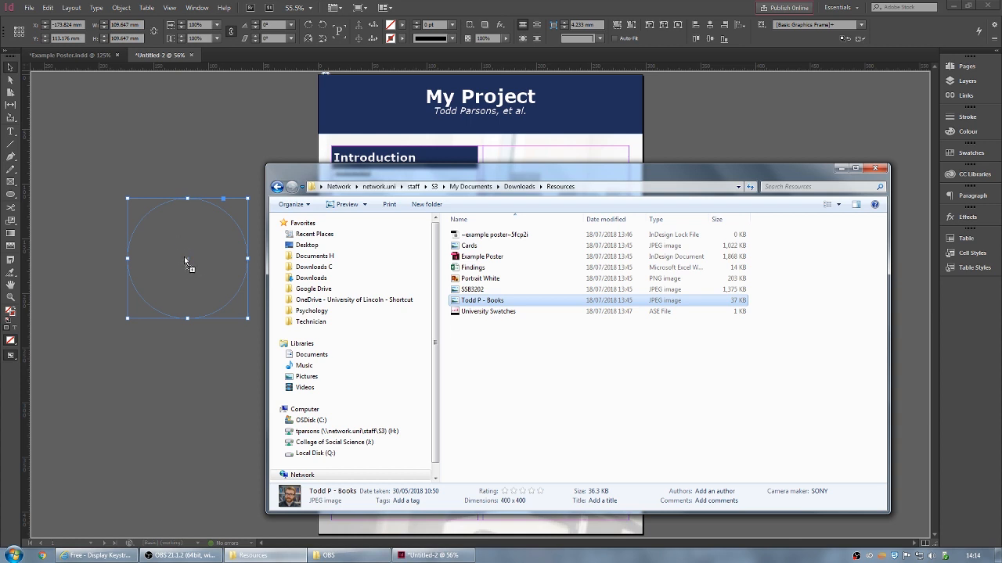
drag(188, 266, 188, 266)
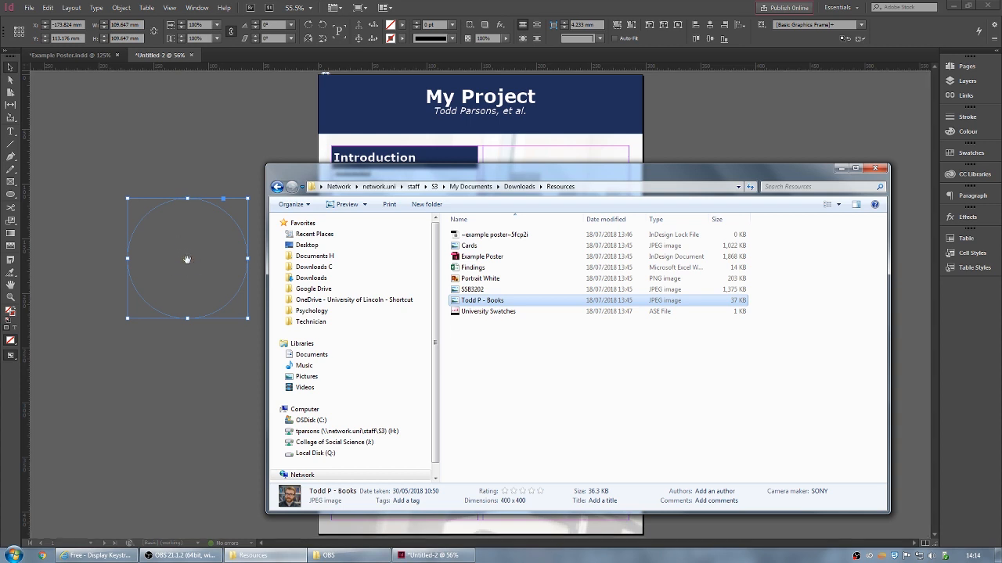
click(183, 152)
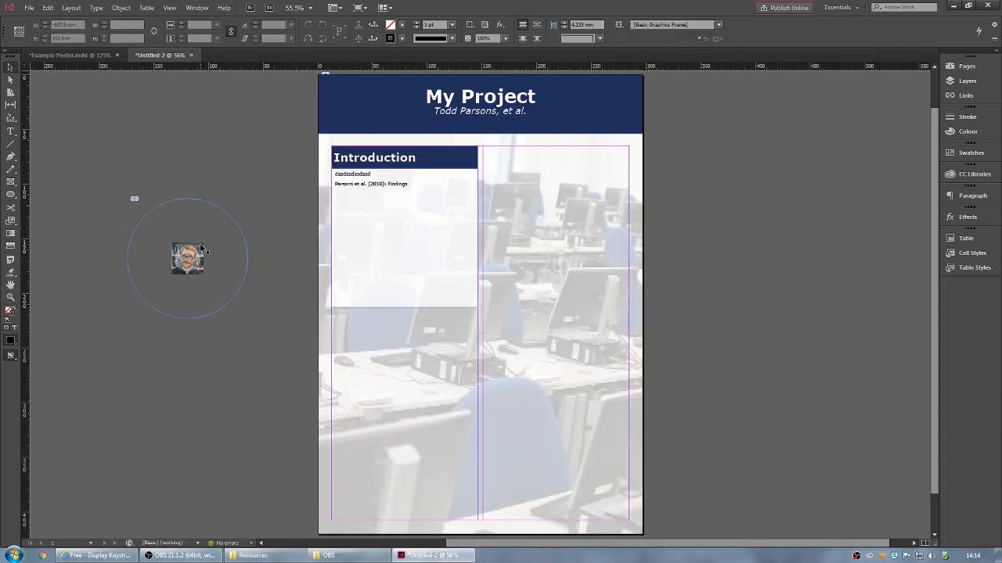
- Enlarge the portrait image so it fills the circle frame
click(202, 270)
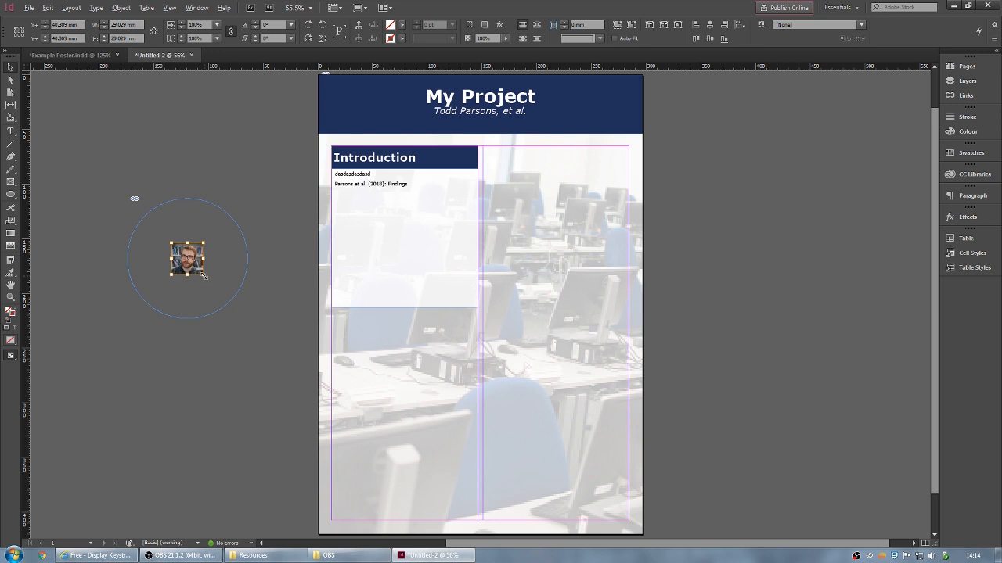
drag(202, 272, 252, 335)
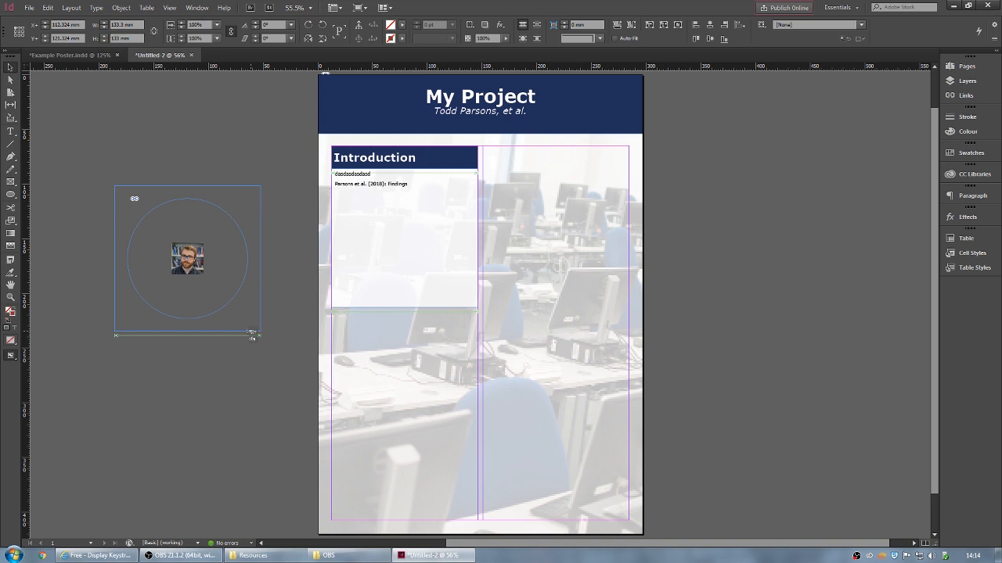
drag(251, 332, 251, 334)
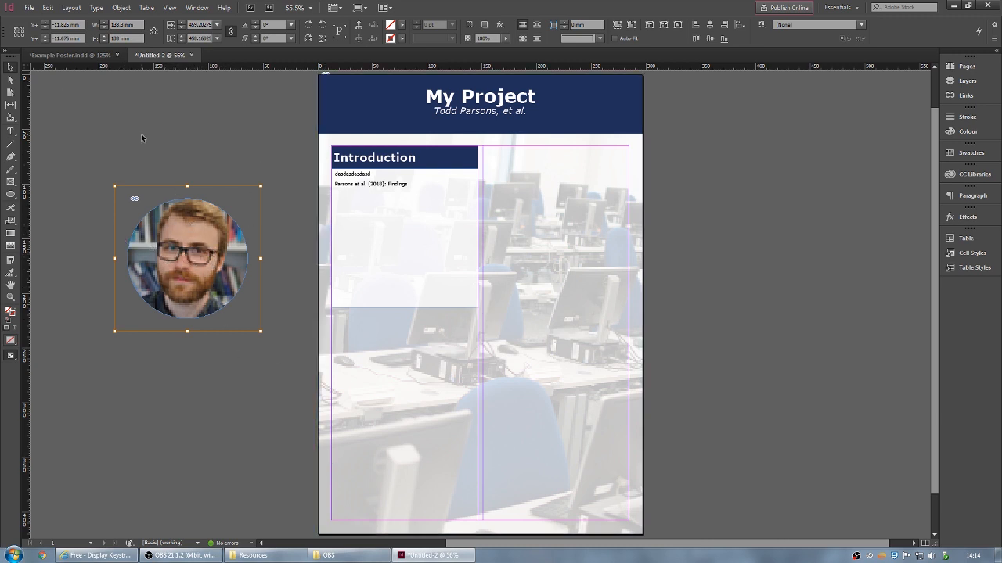
click(220, 119)
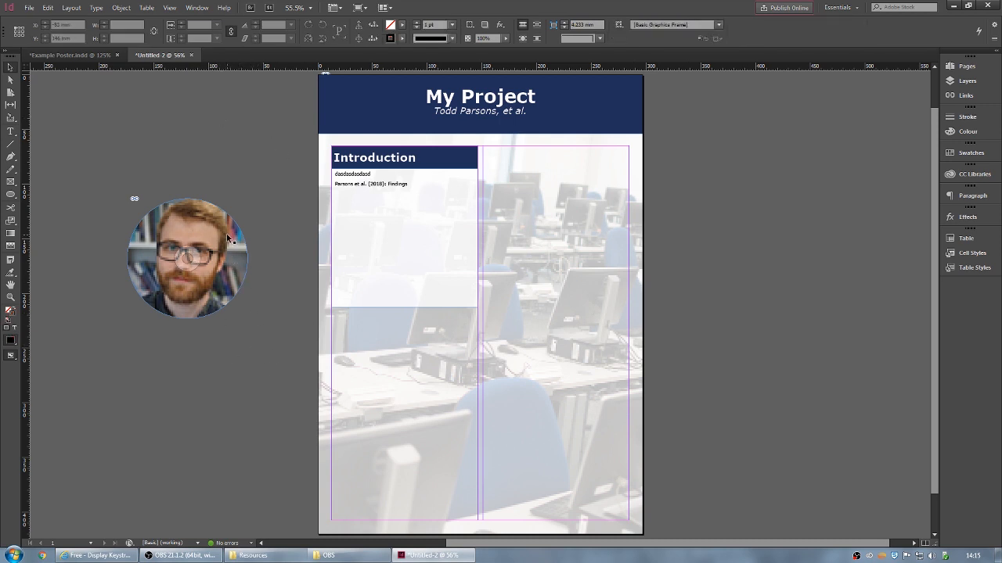
- Turn on Auto-Fit, shrink the round portrait to about 15.3 mm, and cut it
click(146, 261)
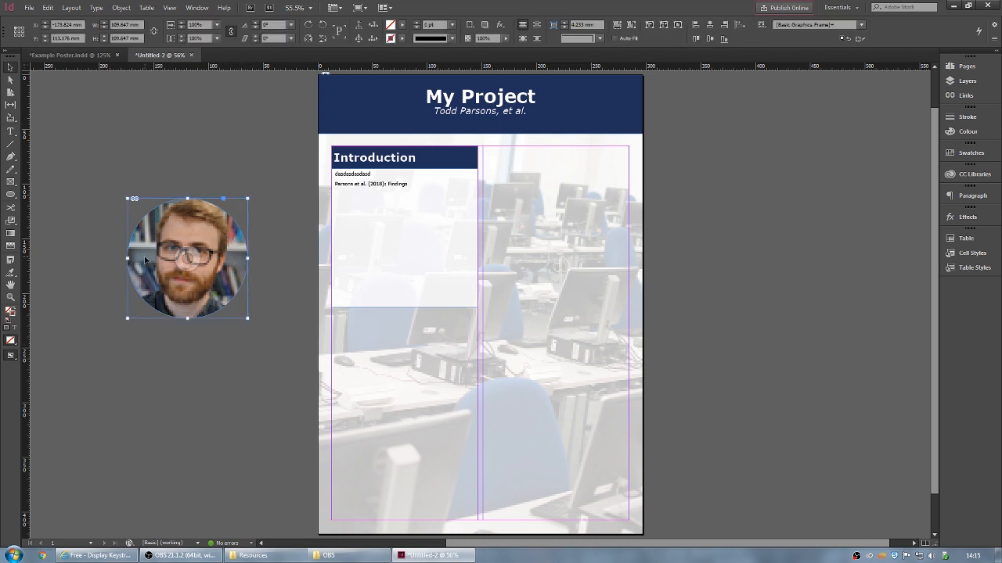
drag(248, 318, 174, 279)
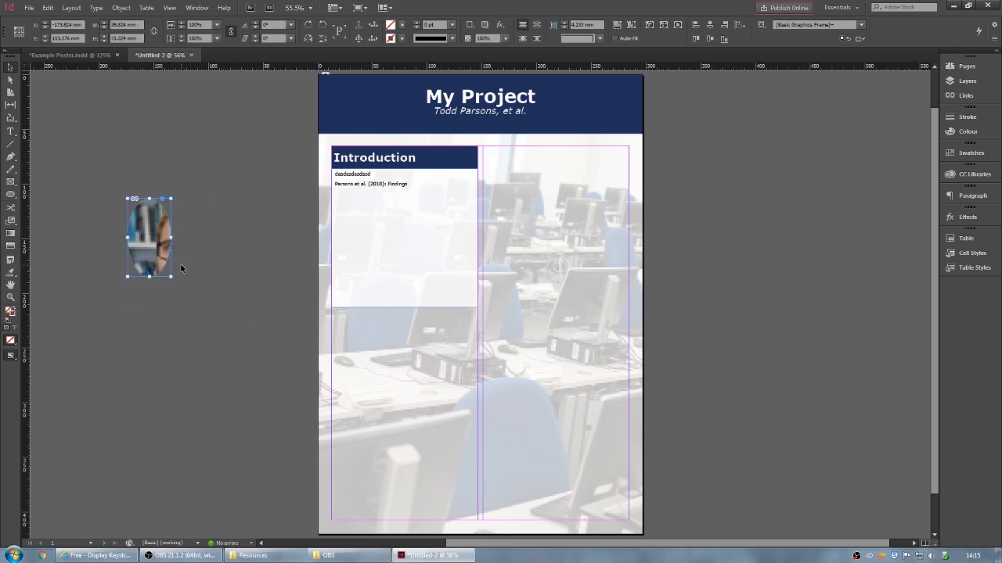
key(ctrl+z)
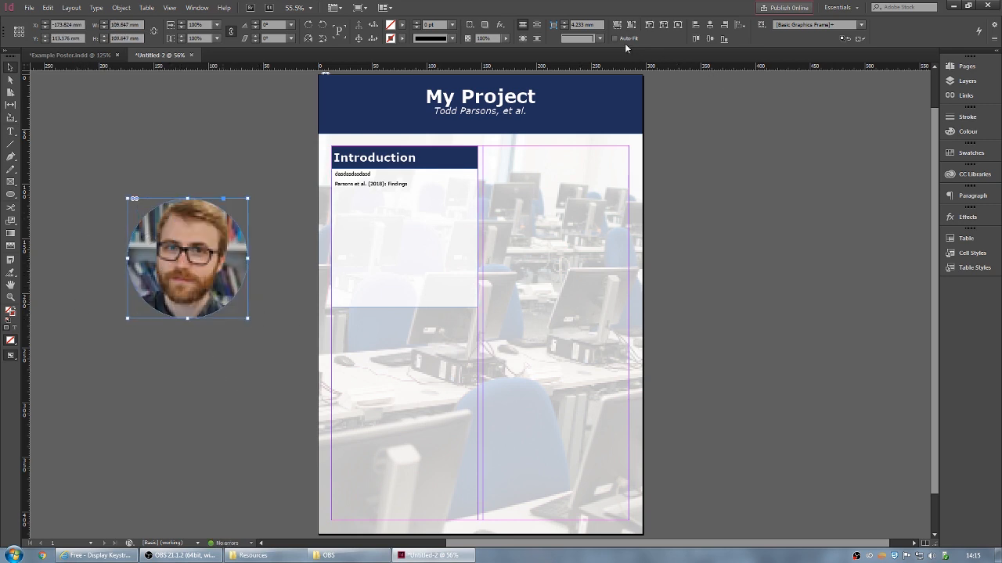
click(613, 39)
drag(247, 319, 146, 215)
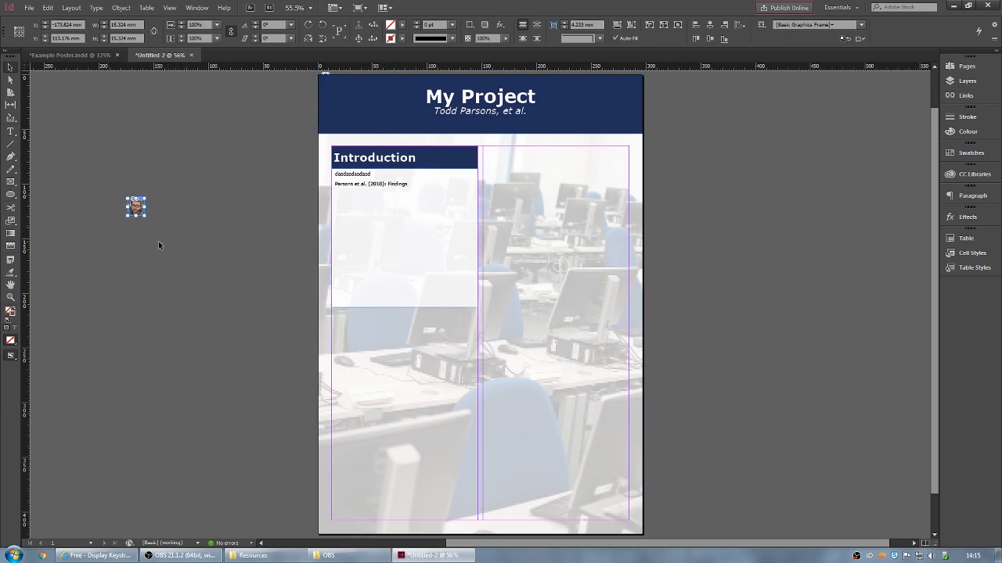
key(Delete)
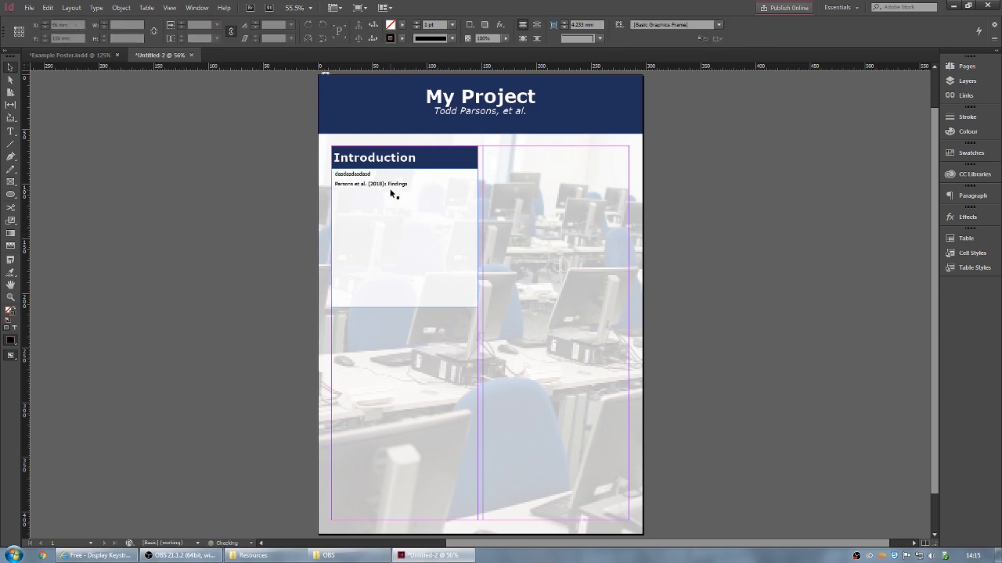
- Paste the round portrait inline at the start of the citation line
double_click(335, 185)
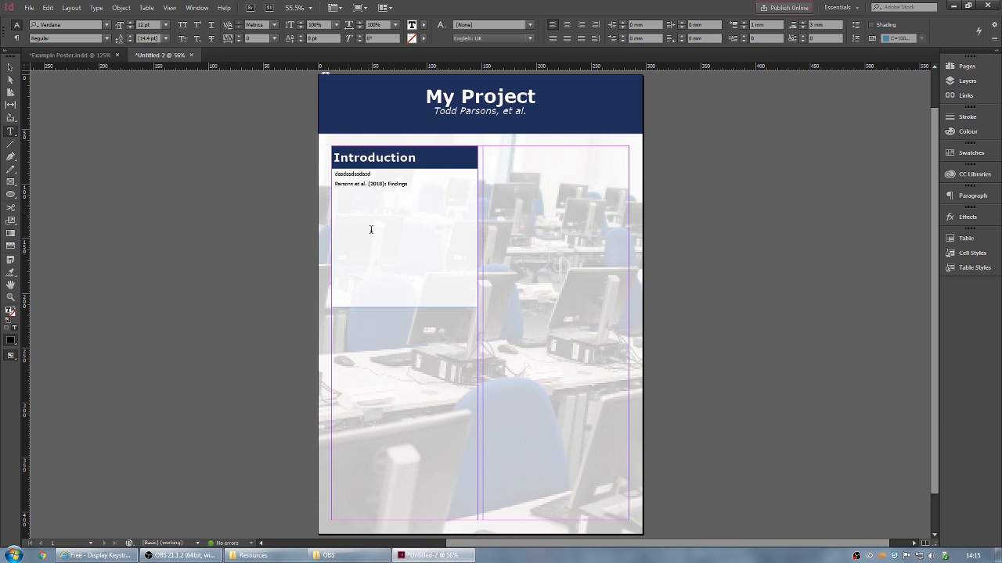
key(Escape)
key(ctrl+v)
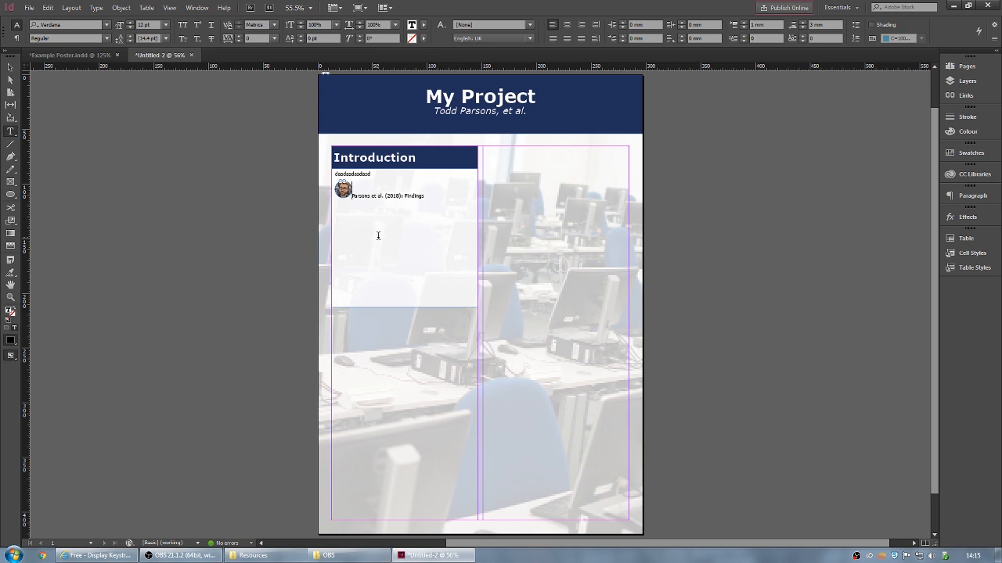
key(Tab)
key(BackSpace)
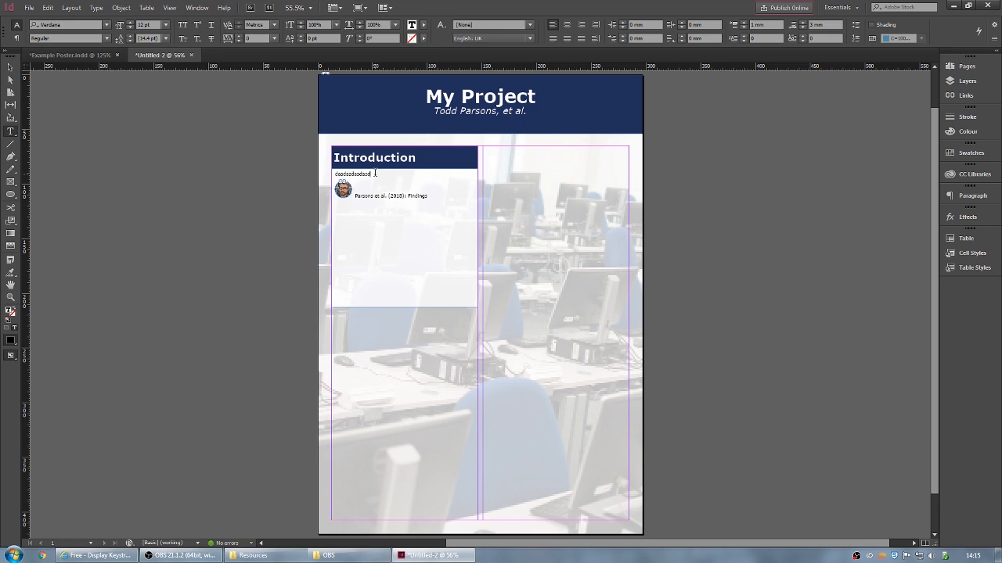
key(Return)
key(Return)
key(Return)
key(BackSpace)
key(BackSpace)
key(BackSpace)
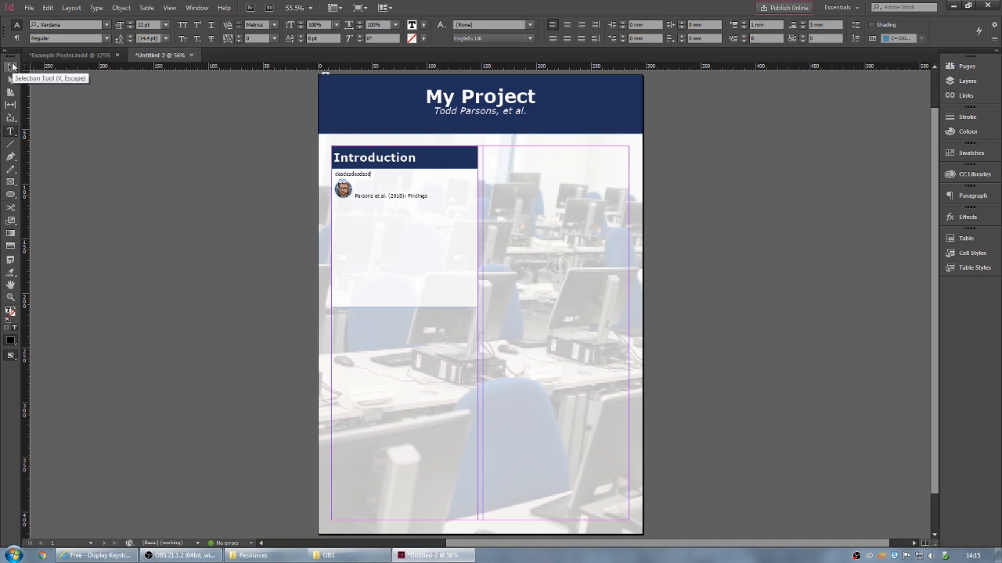
- Shrink the inline portrait to about 7 mm
click(11, 66)
click(343, 189)
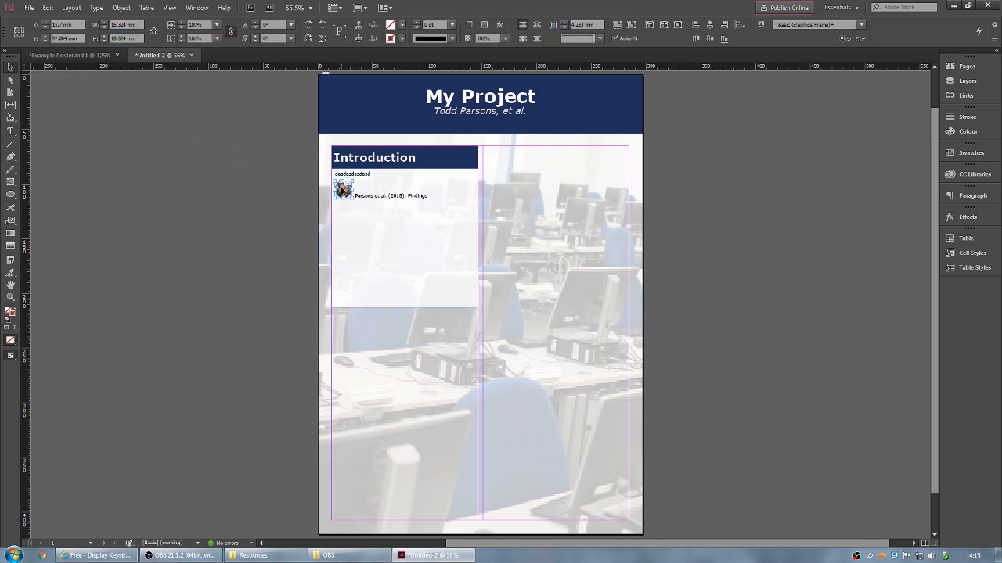
key(ctrl+equal)
key(ctrl+equal)
key(ctrl+equal)
key(ctrl+equal)
key(ctrl+equal)
key(ctrl+equal)
key(ctrl+equal)
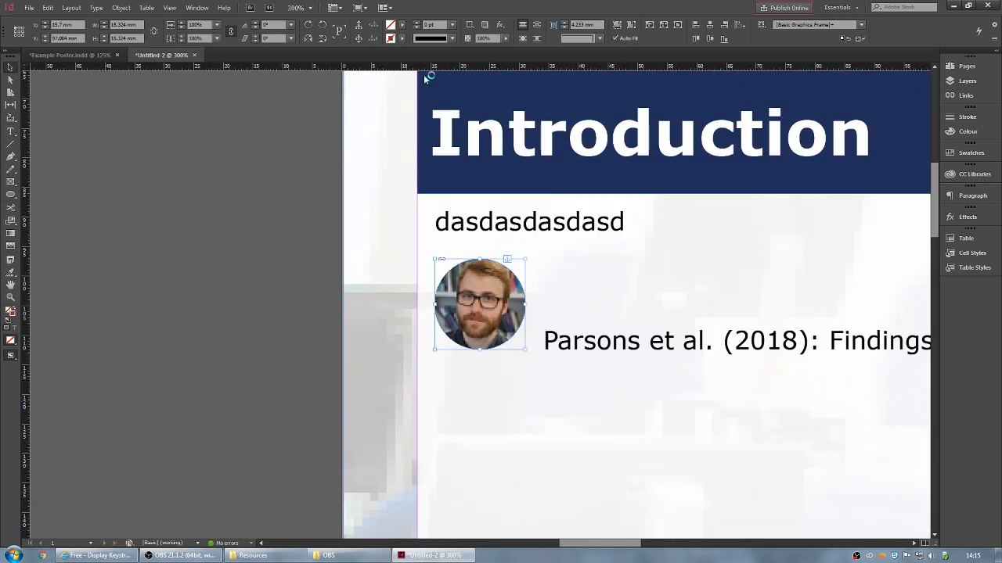
drag(526, 260, 478, 303)
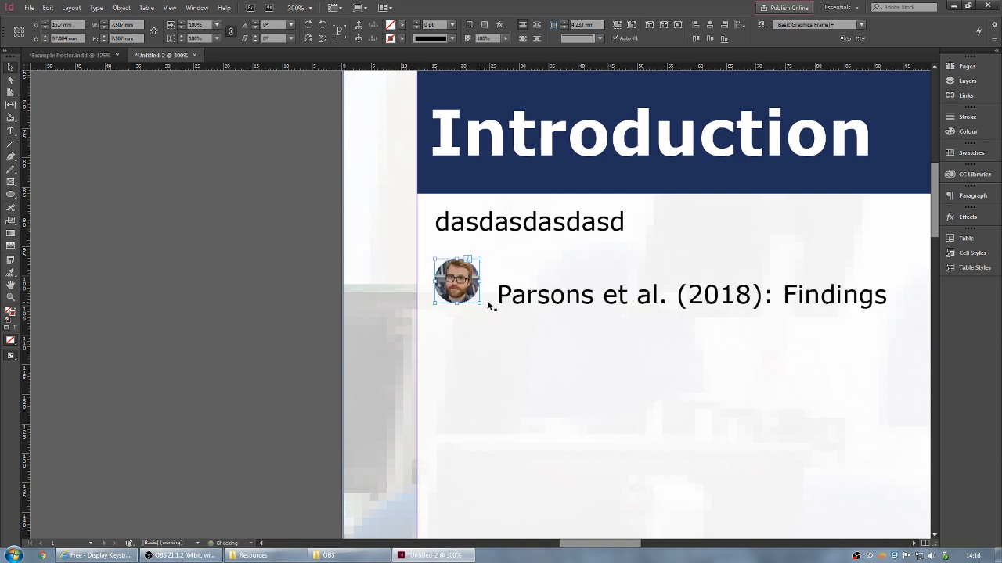
drag(473, 267, 477, 263)
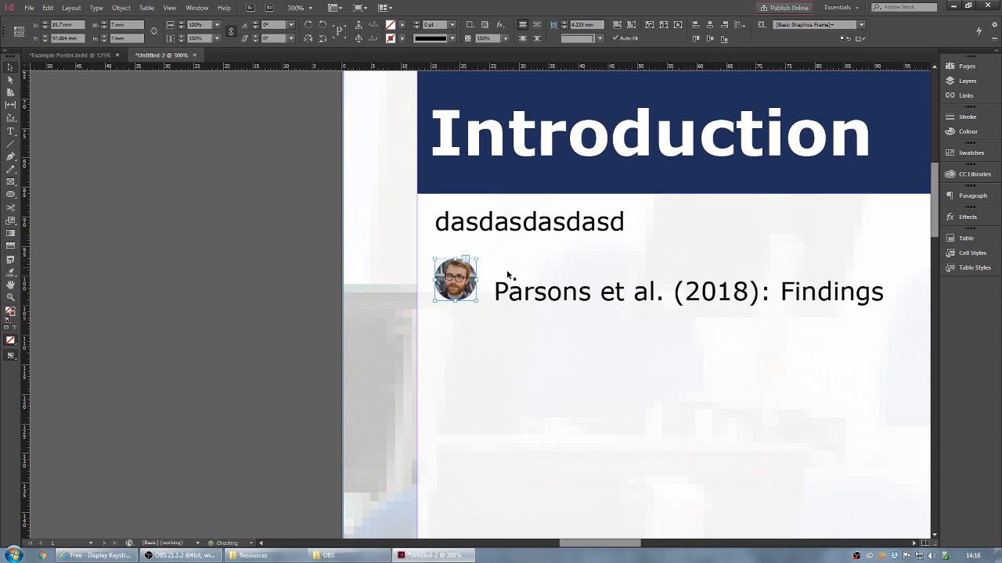
- Set all the Introduction panel text to 14 pt
click(861, 294)
key(ctrl+a)
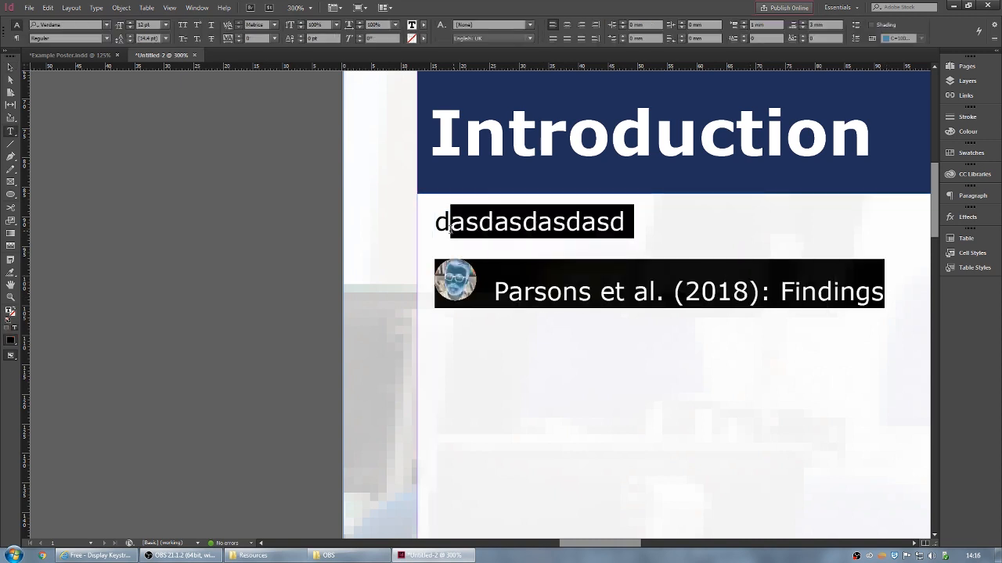
click(165, 24)
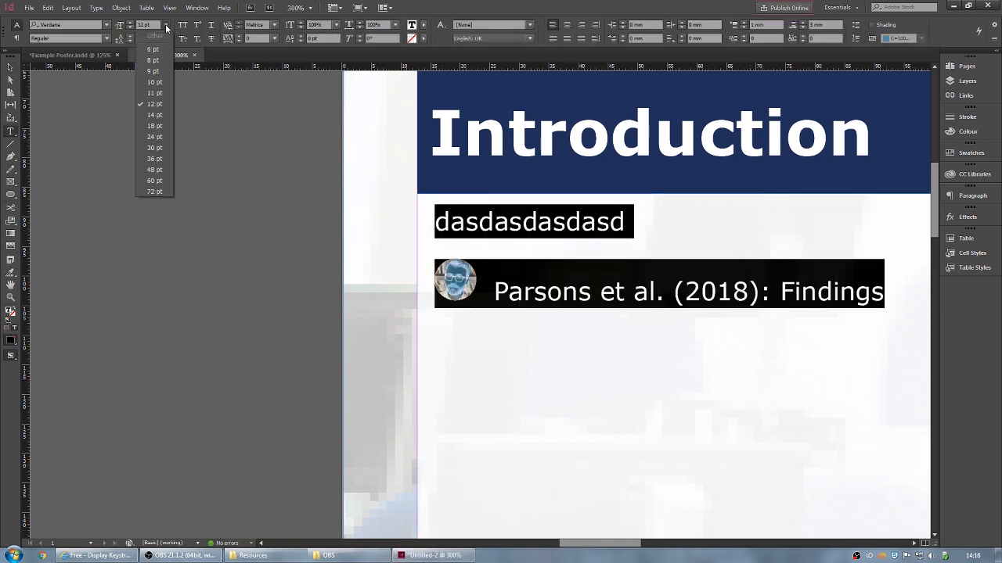
click(156, 115)
click(869, 319)
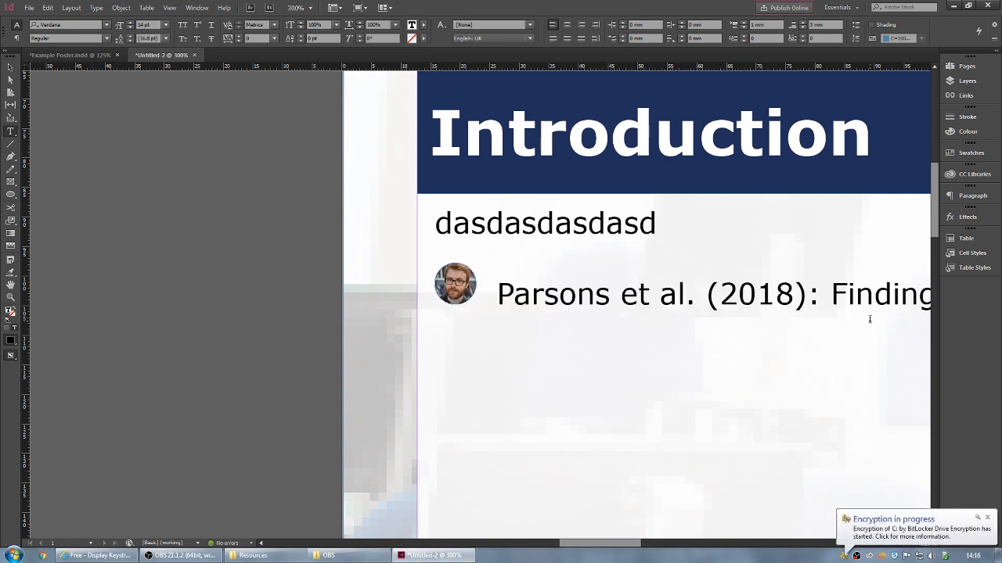
key(Escape)
- Enlarge the inline portrait frame to 8 mm
click(454, 282)
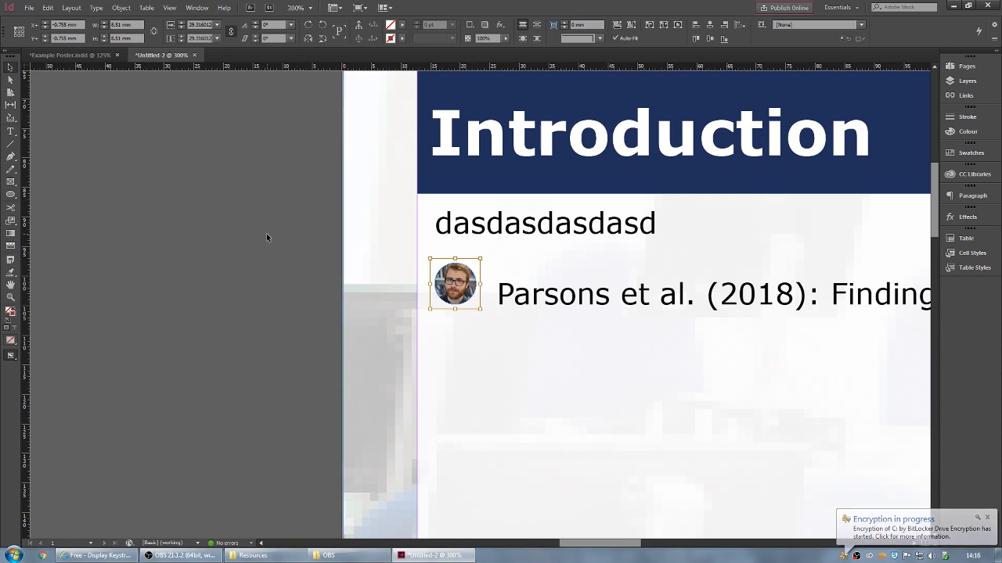
click(469, 268)
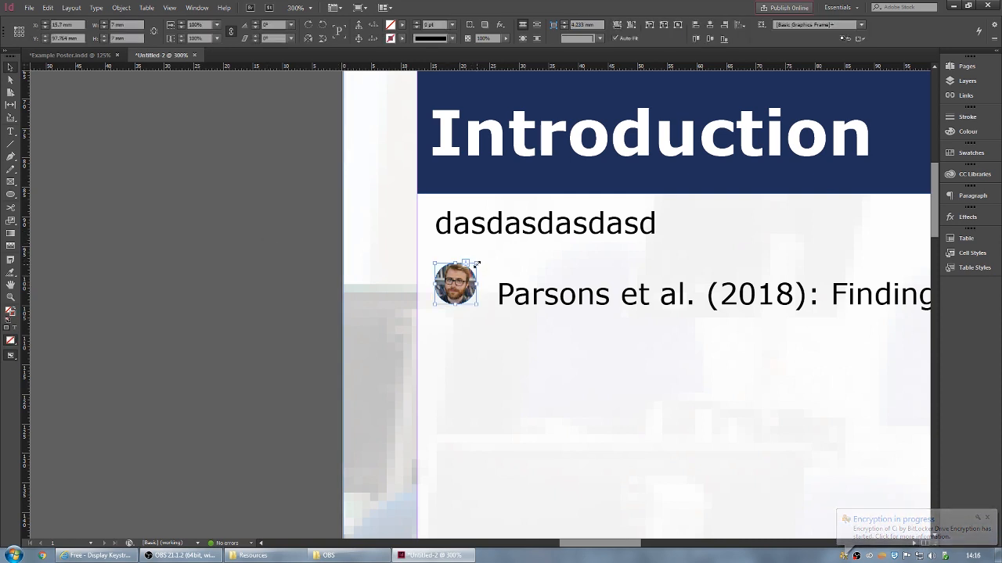
drag(477, 264, 482, 262)
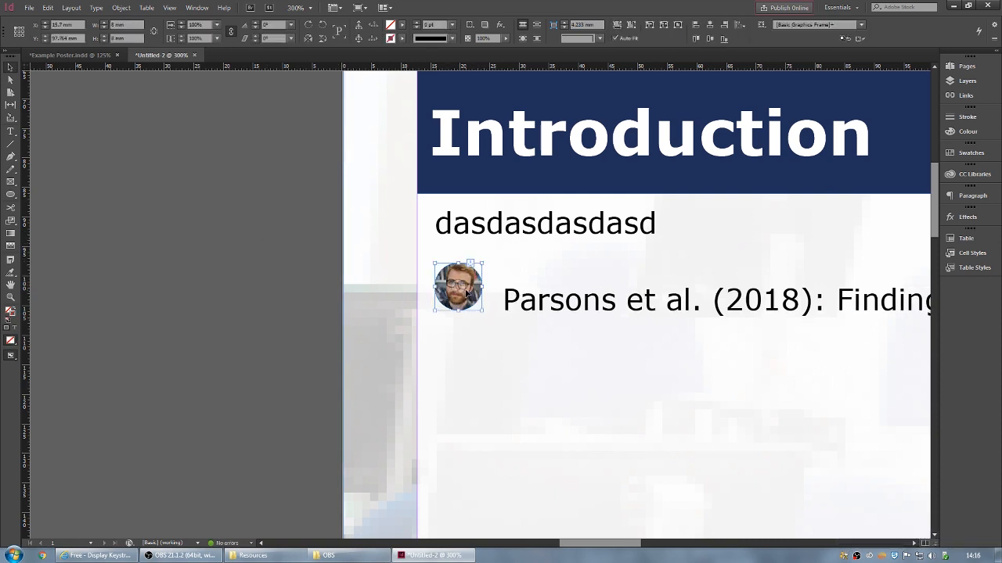
click(459, 288)
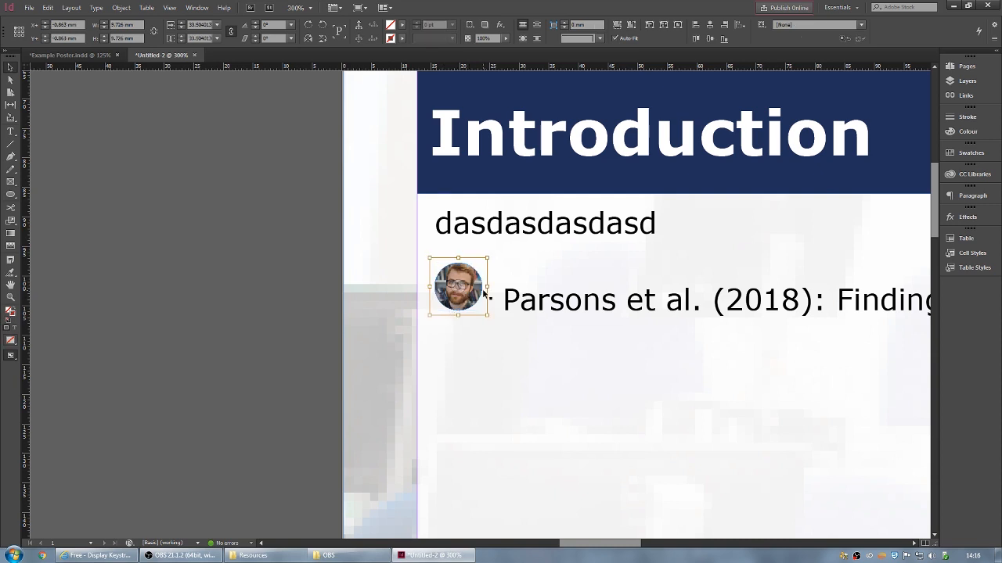
click(215, 234)
key(ctrl+minus)
key(ctrl+minus)
key(ctrl+minus)
key(ctrl+minus)
key(ctrl+minus)
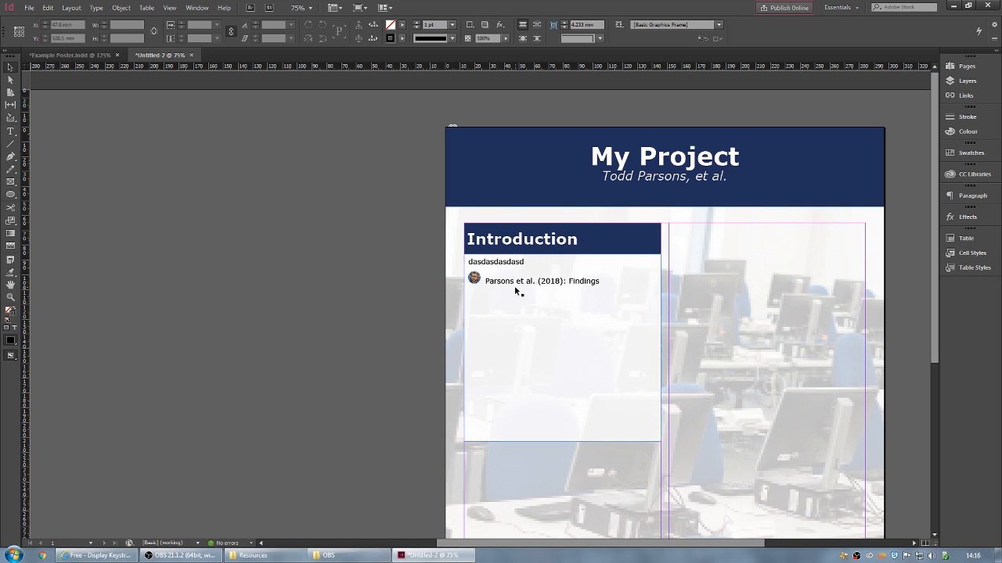
- Make the author-and-year part of the citation Bold and delete the colon after (2018)
double_click(564, 281)
drag(563, 280, 485, 281)
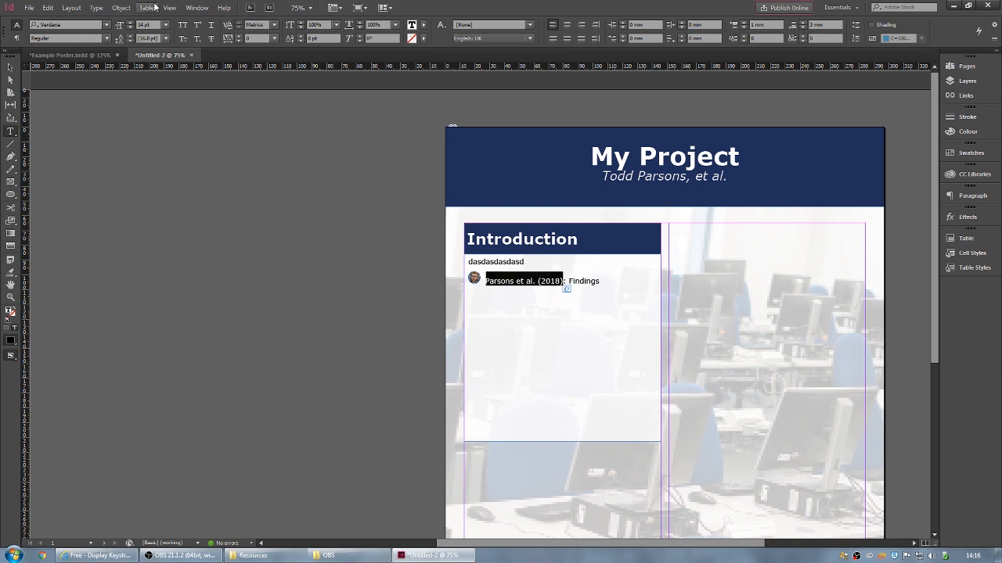
click(107, 38)
click(48, 72)
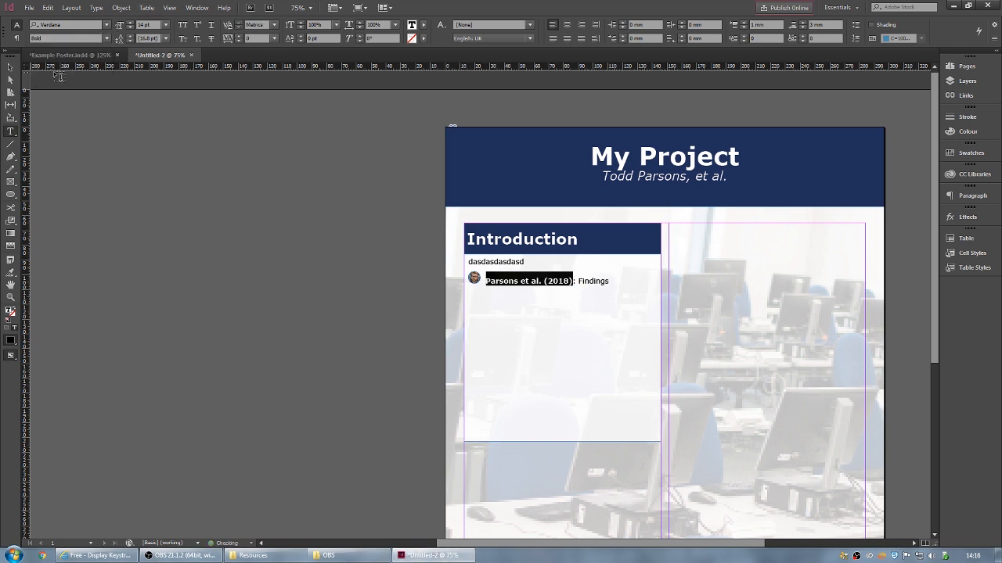
click(574, 282)
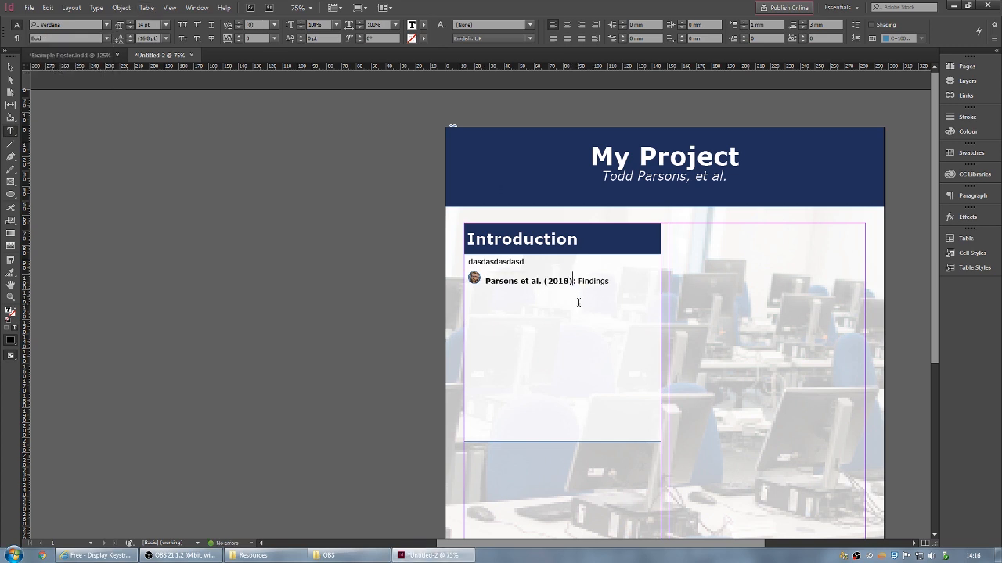
key(BackSpace)
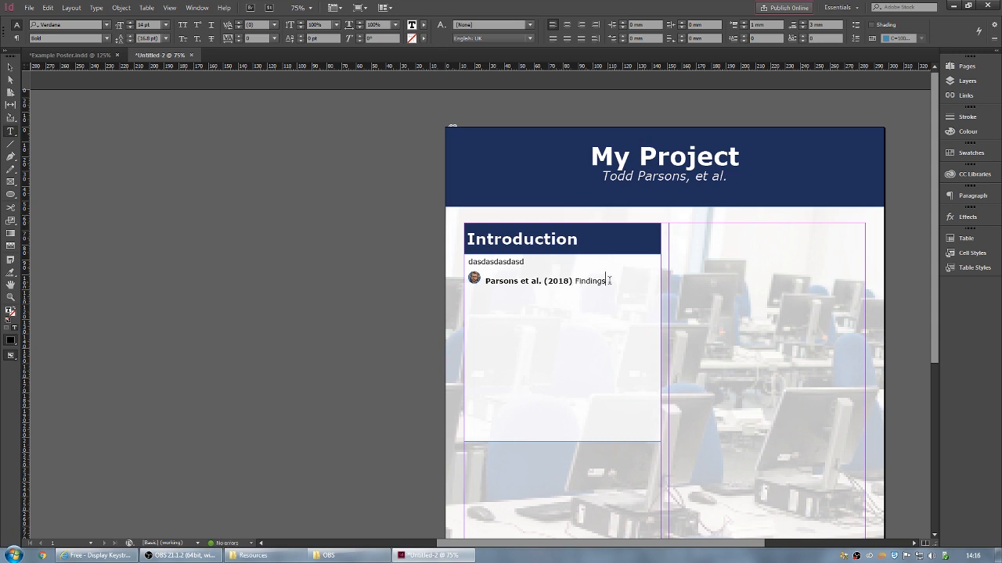
- Leave 'Findings' in Regular weight and deselect everything
drag(609, 280, 576, 280)
click(613, 281)
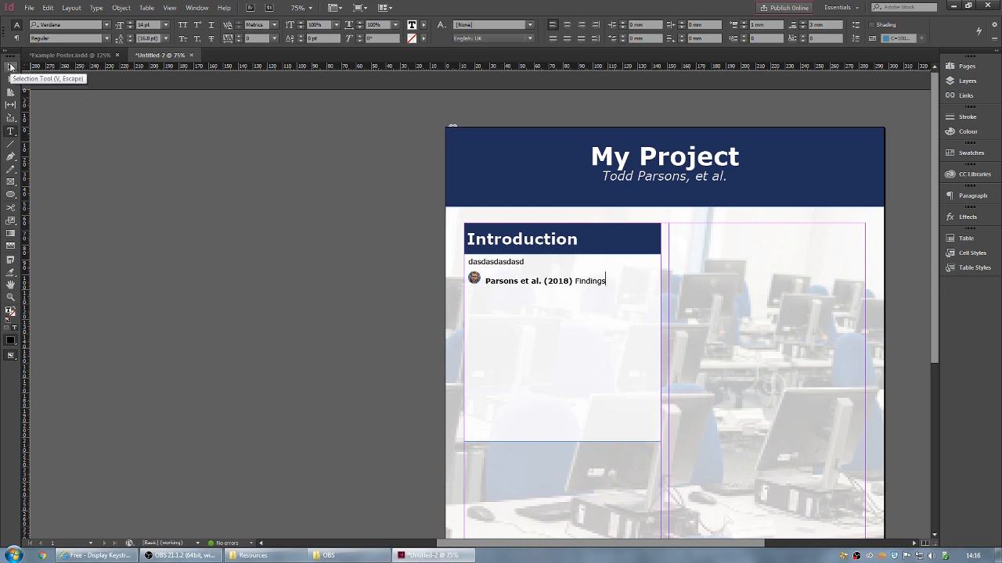
click(10, 67)
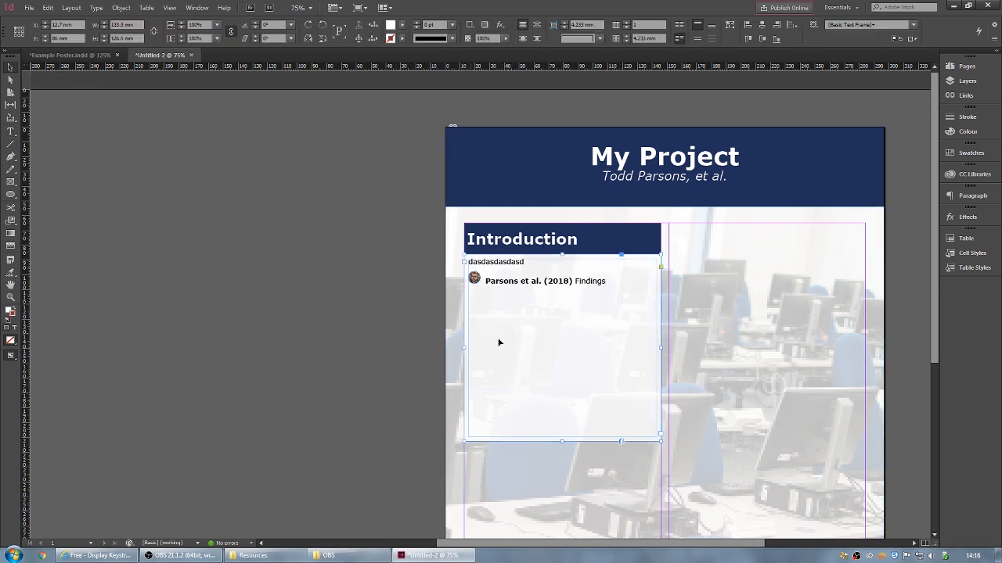
click(403, 268)
scroll(364, 335, down, 3)
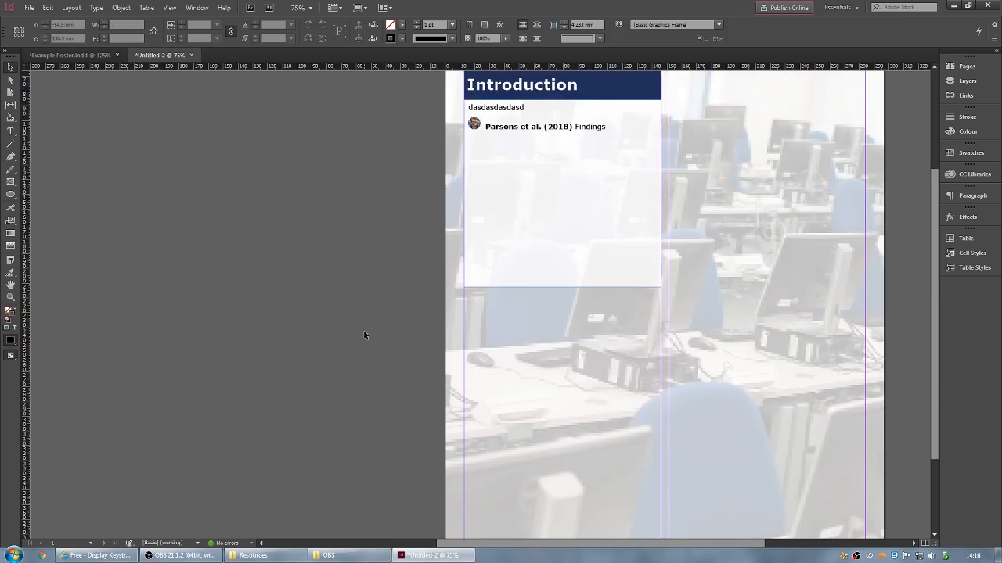
scroll(357, 335, up, 1)
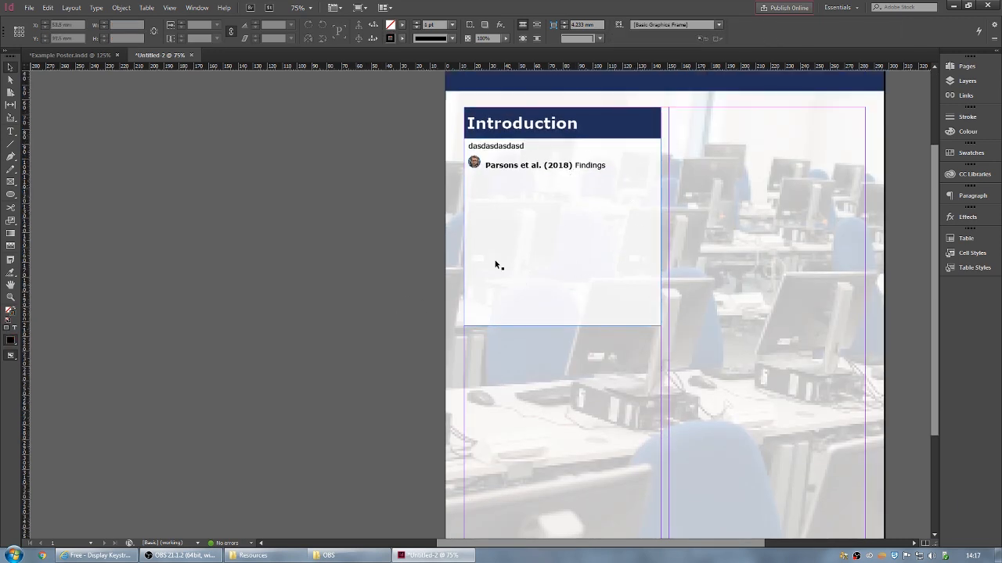
- Copy the Introduction heading and body frames and align the duplicate directly below the original
click(627, 123)
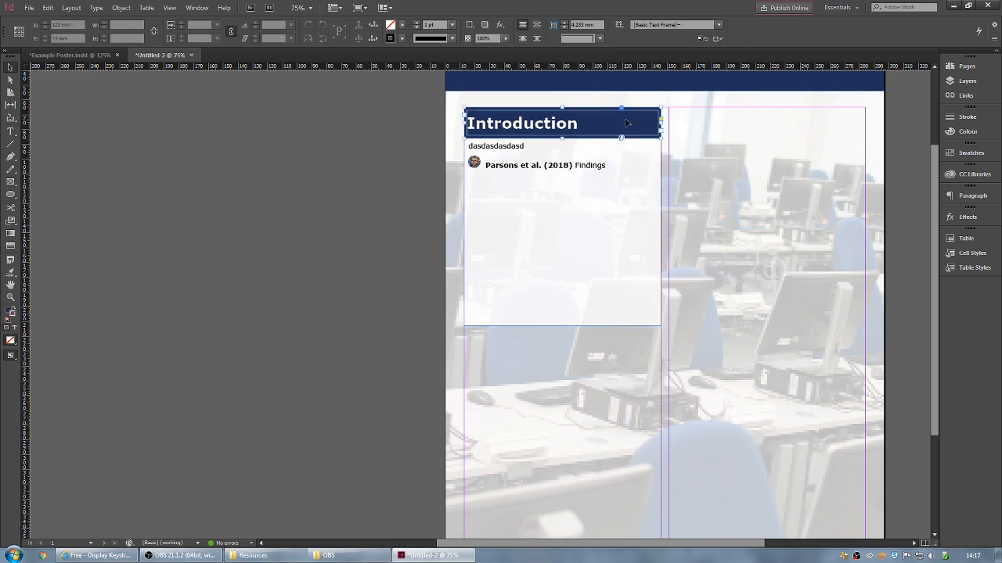
click(644, 171)
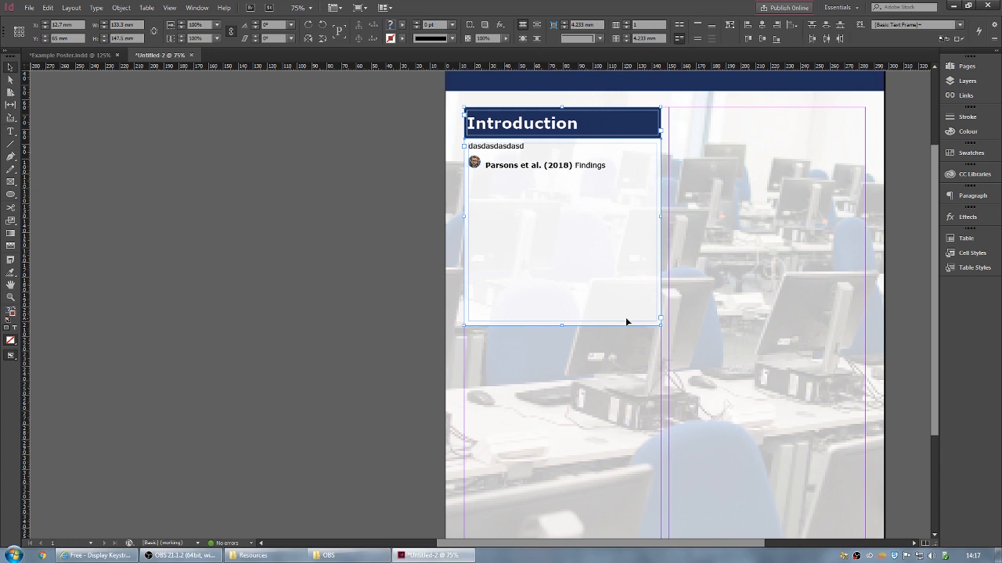
key(ctrl+v)
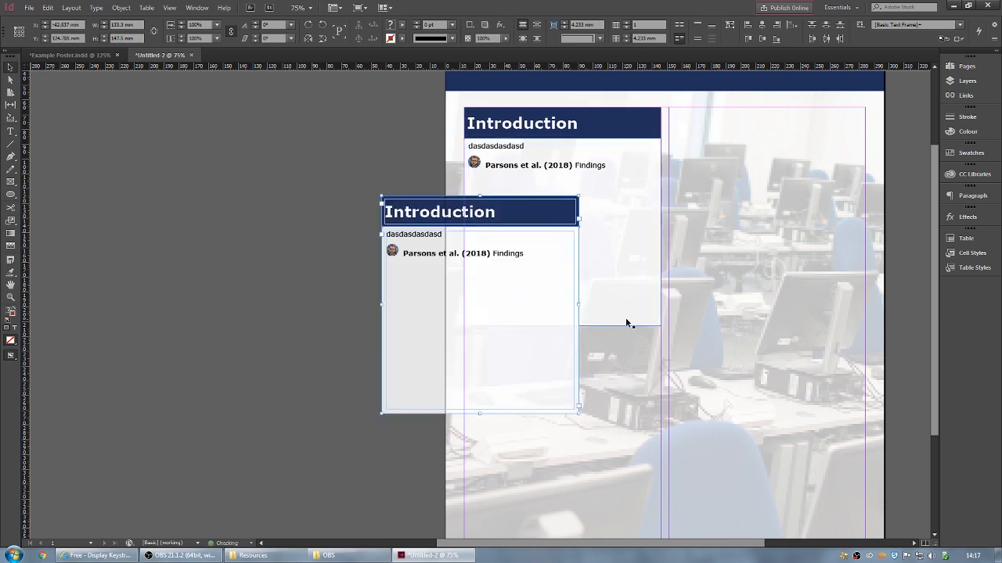
drag(513, 219, 592, 349)
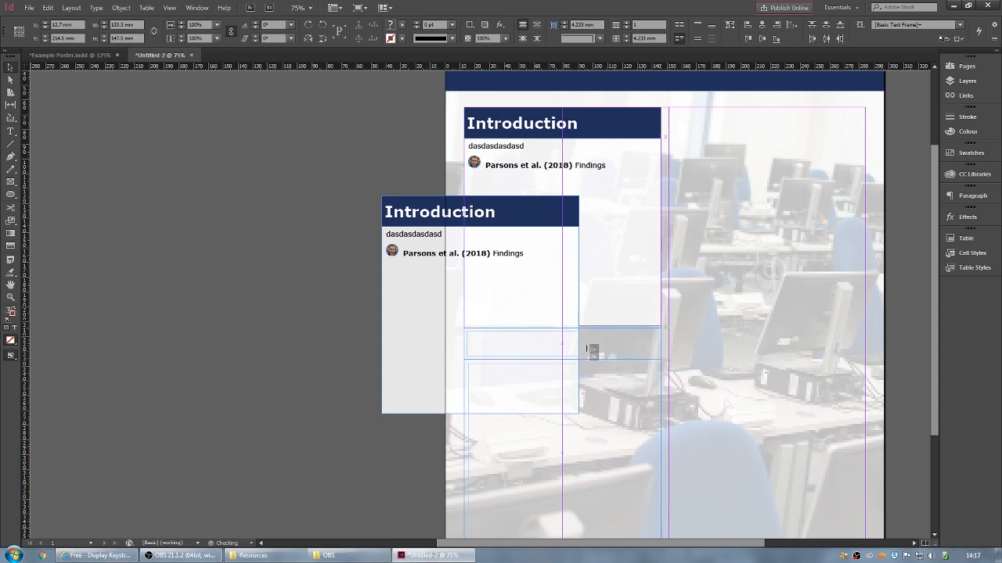
drag(589, 349, 588, 347)
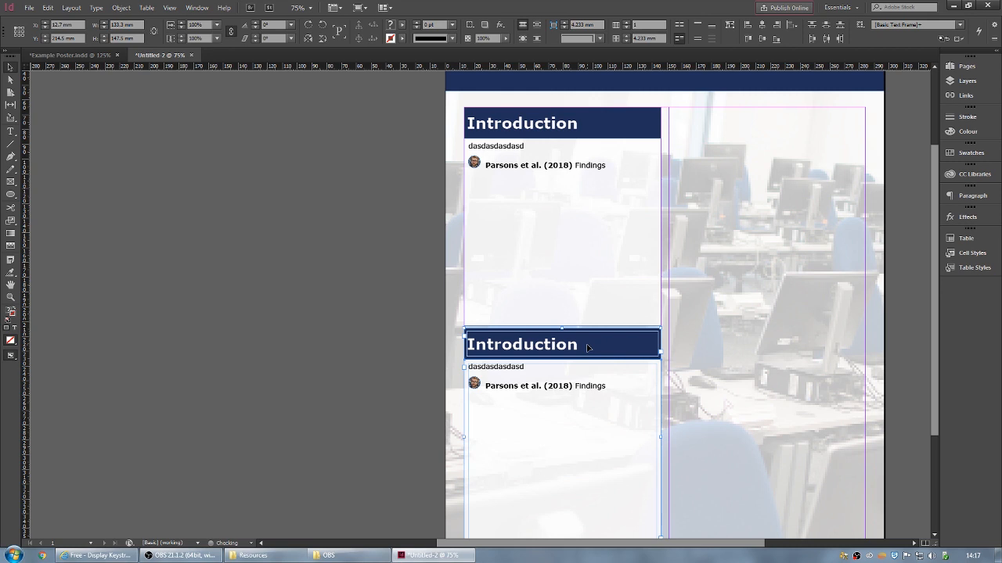
scroll(588, 347, down, 3)
drag(598, 219, 602, 229)
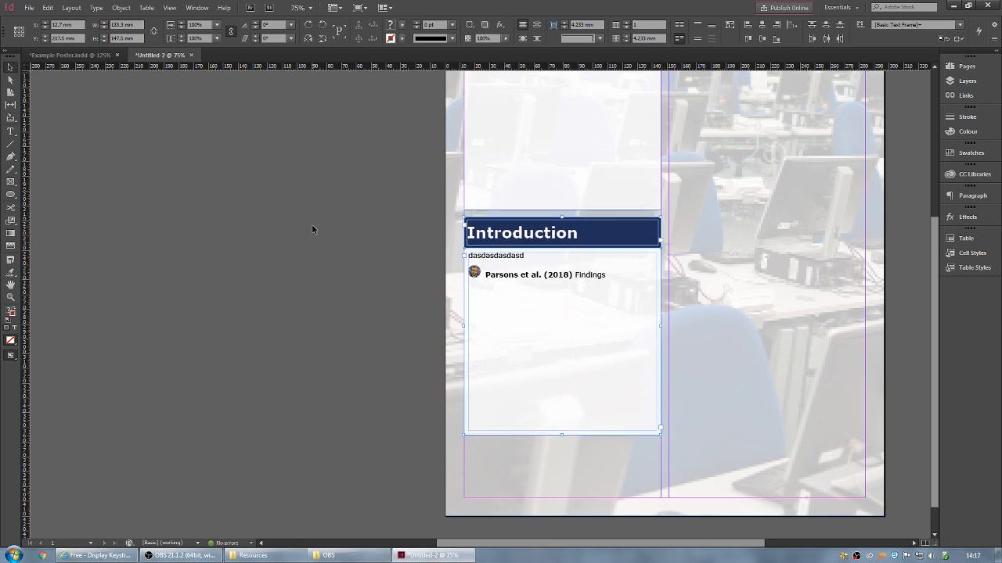
- Retitle the copied panel's heading 'Method'
double_click(529, 233)
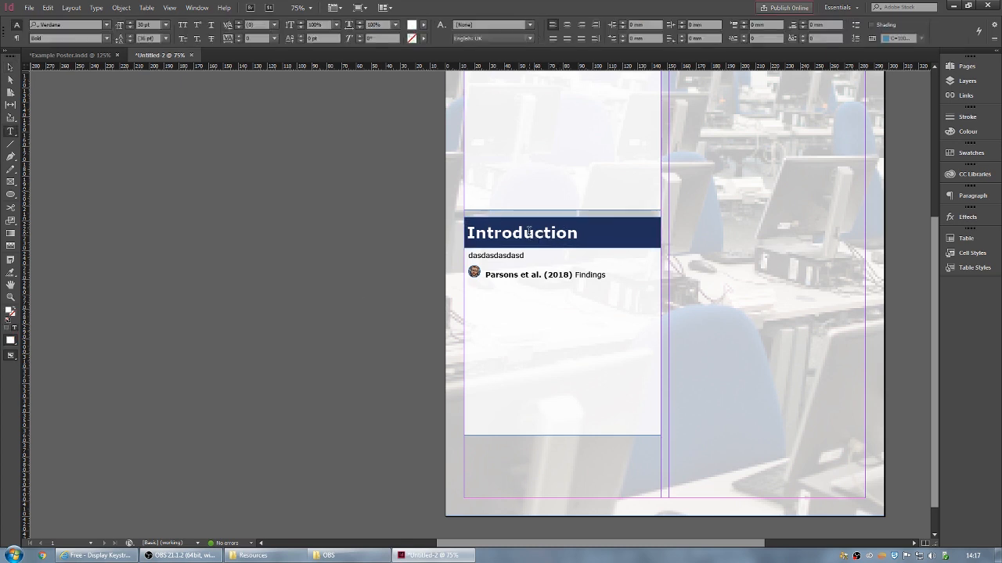
drag(590, 232, 467, 232)
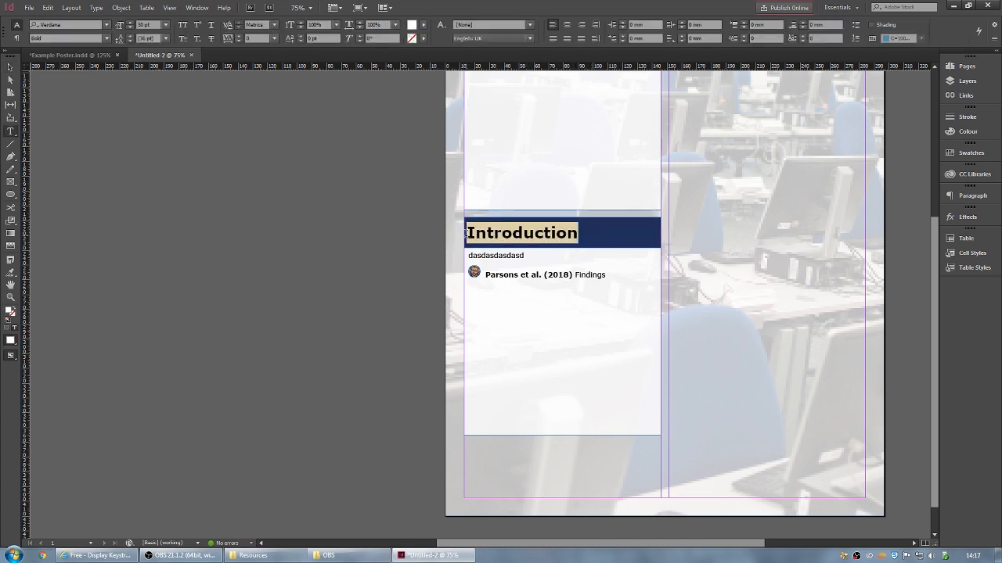
text(Method)
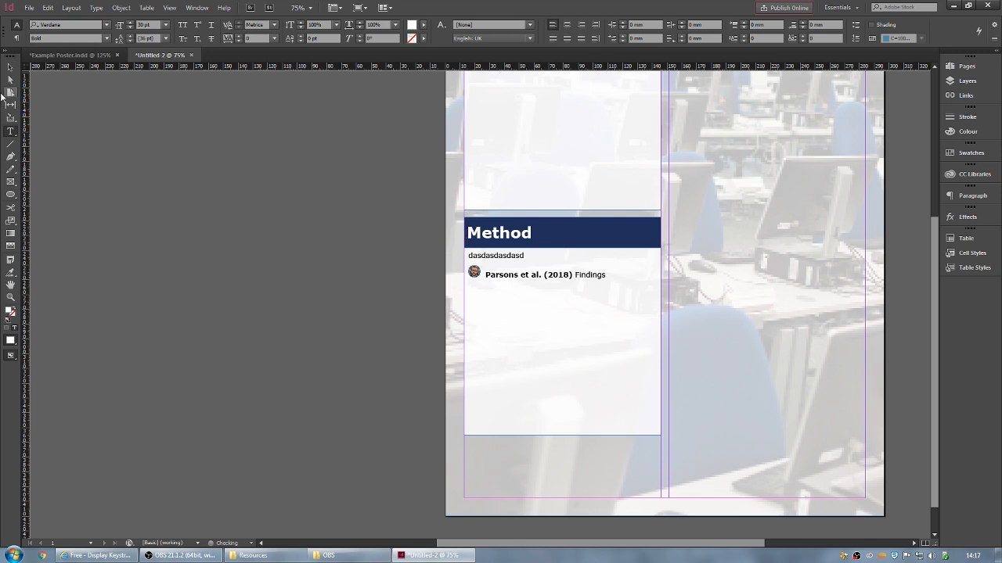
click(11, 68)
click(392, 252)
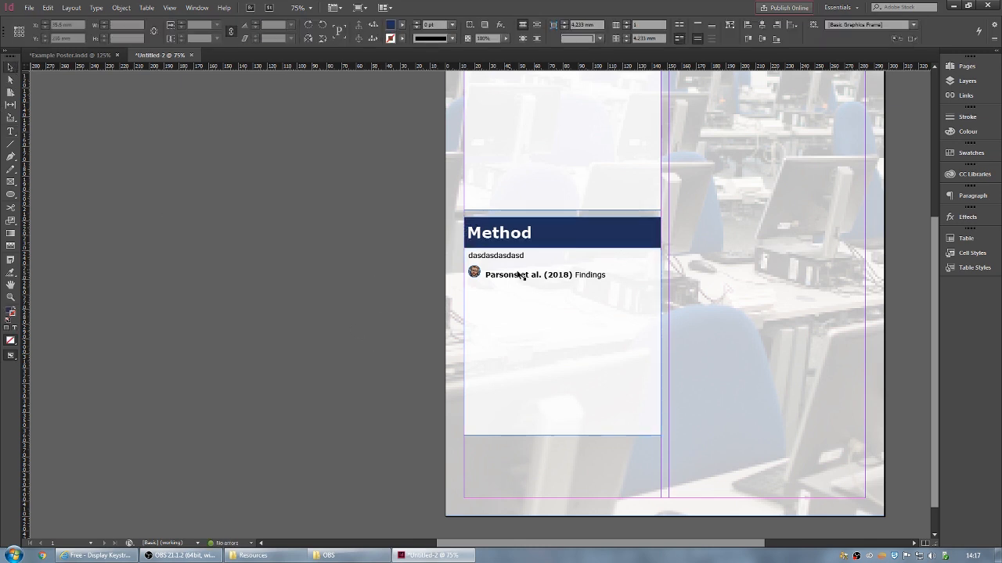
- Delete the copied body's inline photo, 'dasdasdasdasd' placeholder line and the word Findings
double_click(515, 255)
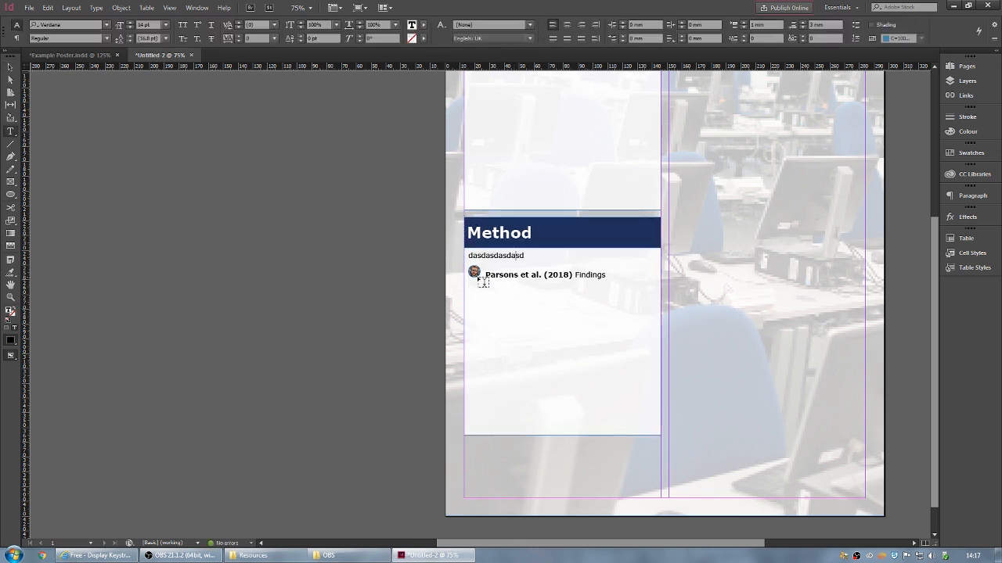
key(BackSpace)
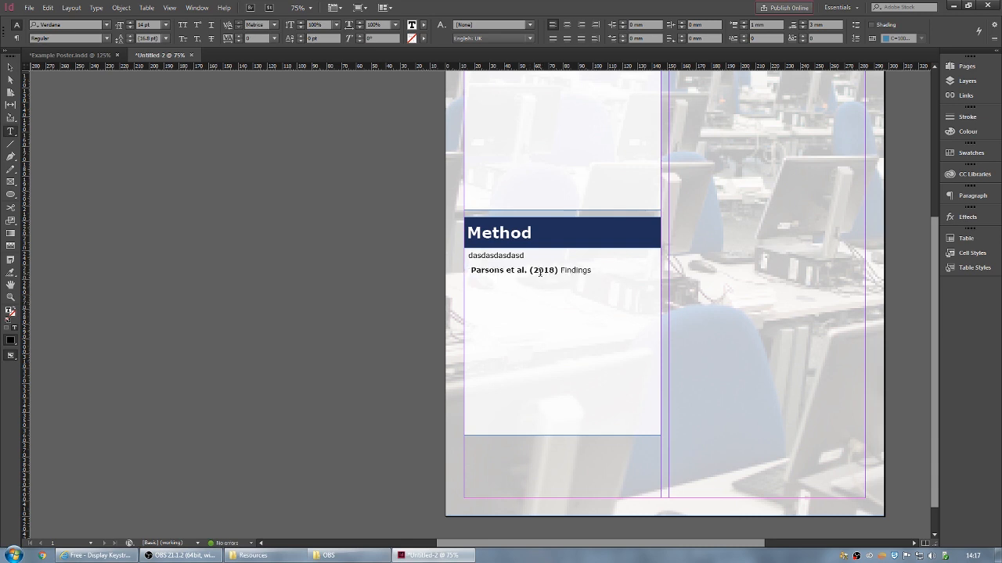
key(BackSpace)
drag(535, 255, 463, 257)
key(BackSpace)
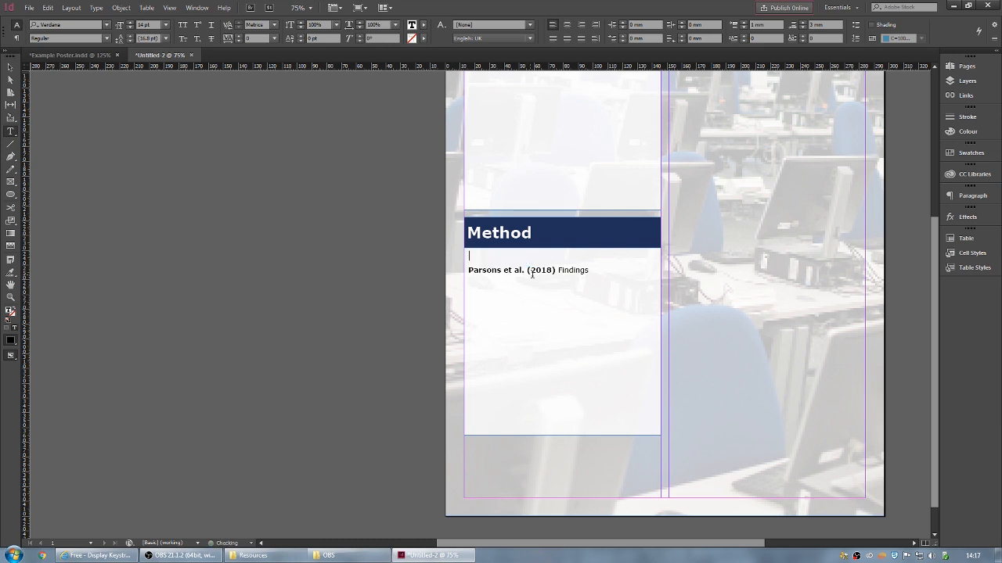
key(Delete)
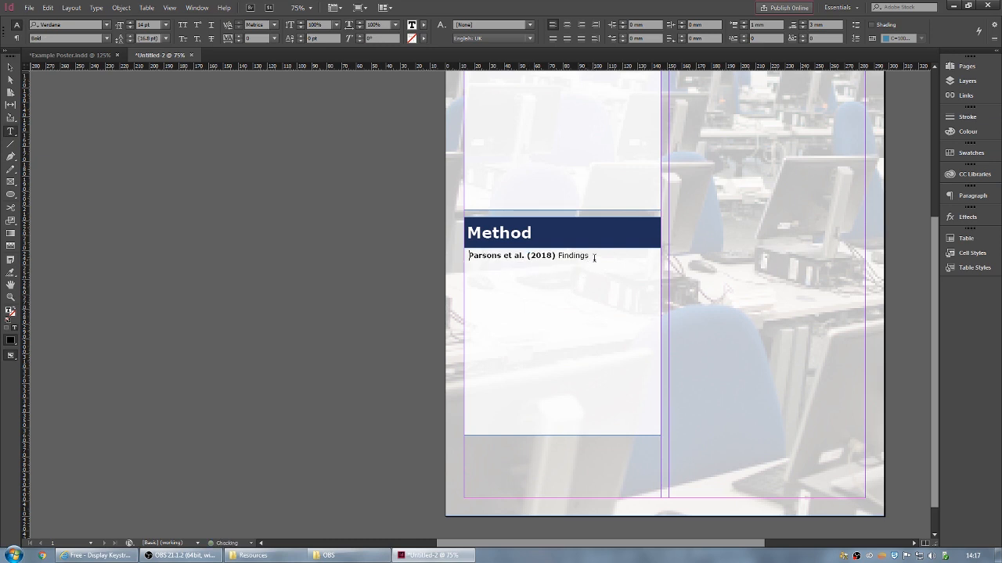
double_click(561, 258)
key(BackSpace)
shift+click(470, 255)
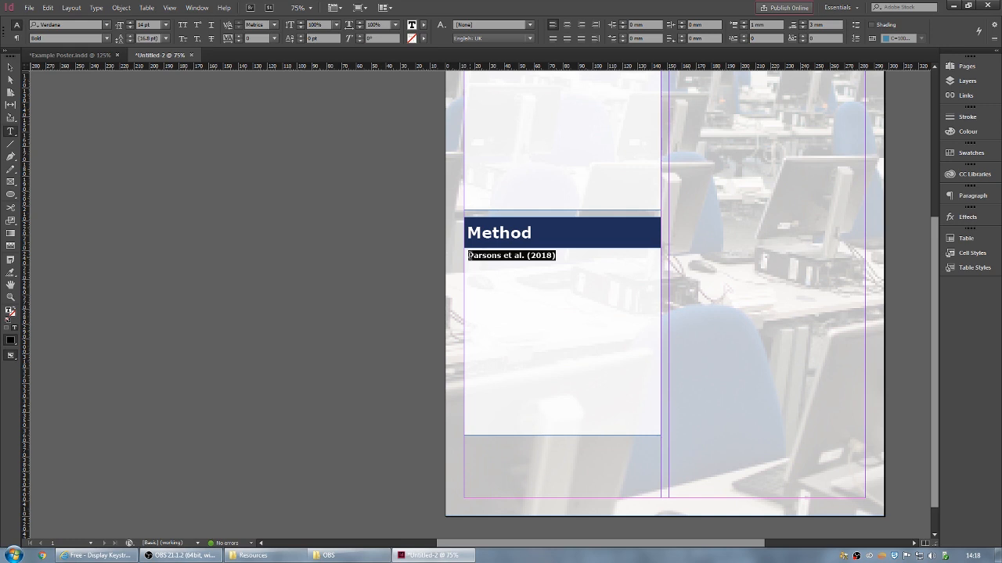
- Replace the citation with 'Sample' and centre-align it
text(Sample)
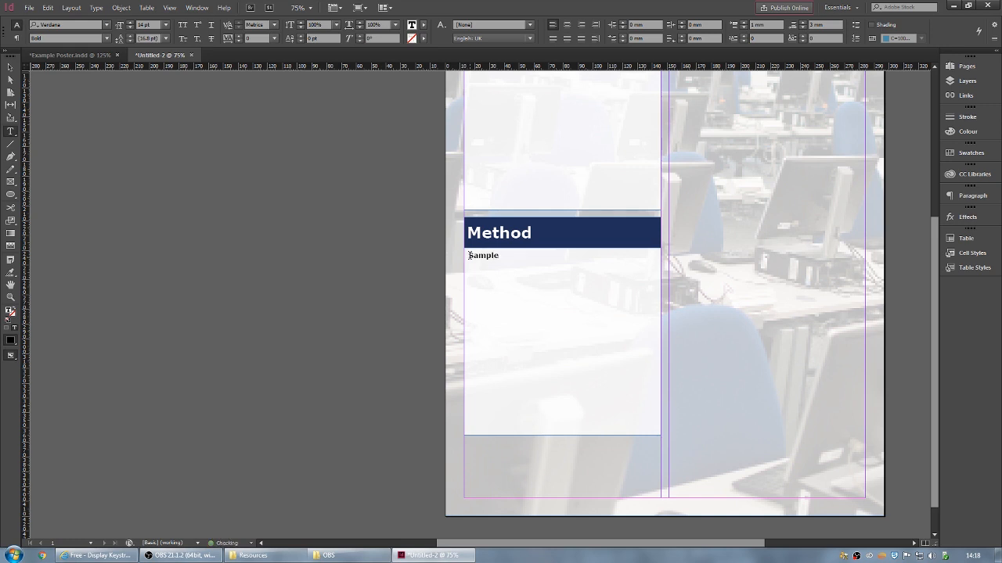
double_click(477, 255)
click(566, 26)
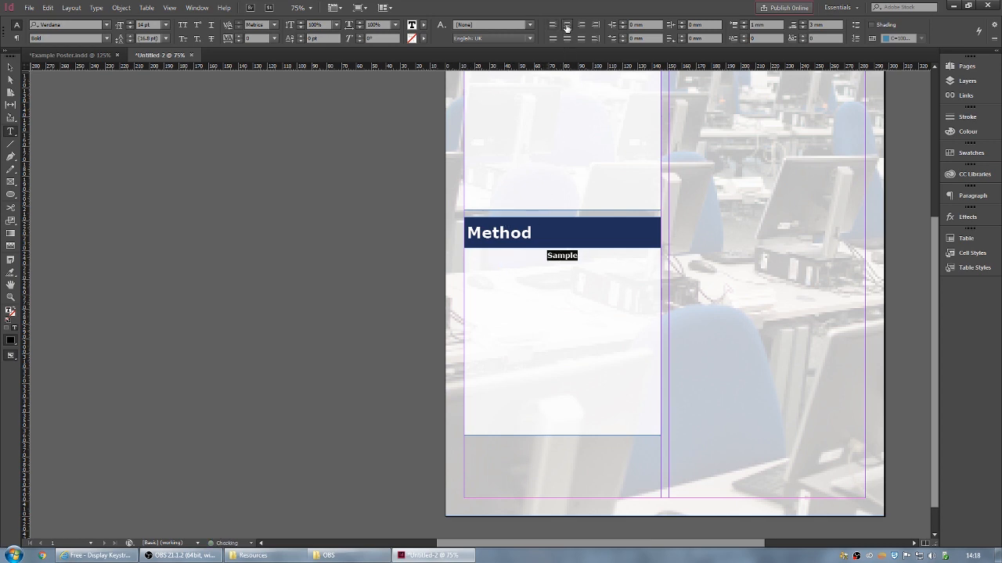
click(585, 256)
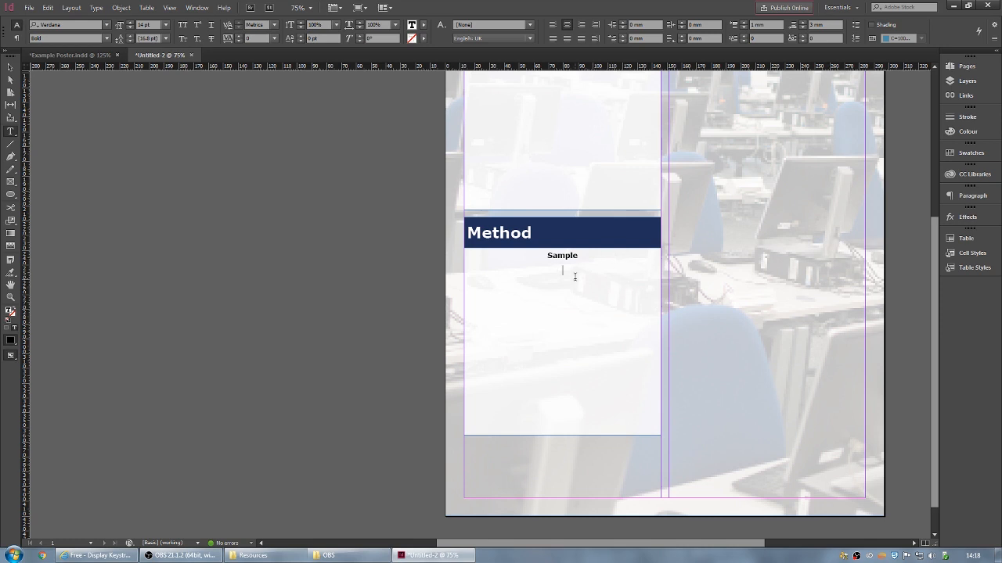
- Type a '10 male, 10 female, 1 non-binary' breakdown line, then delete it again
text(10 male, 10 female, 1 non-binary)
triple_click(636, 270)
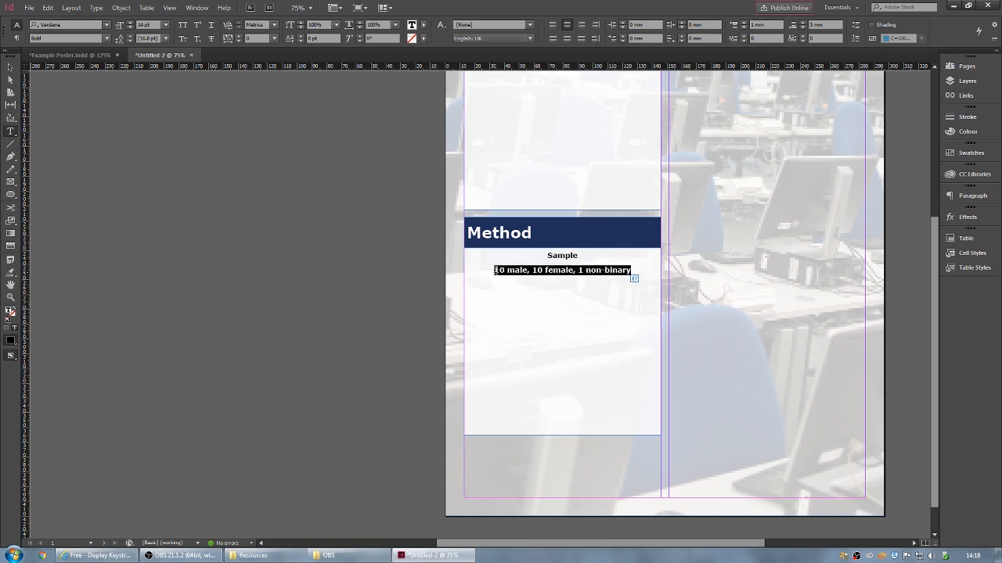
key(BackSpace)
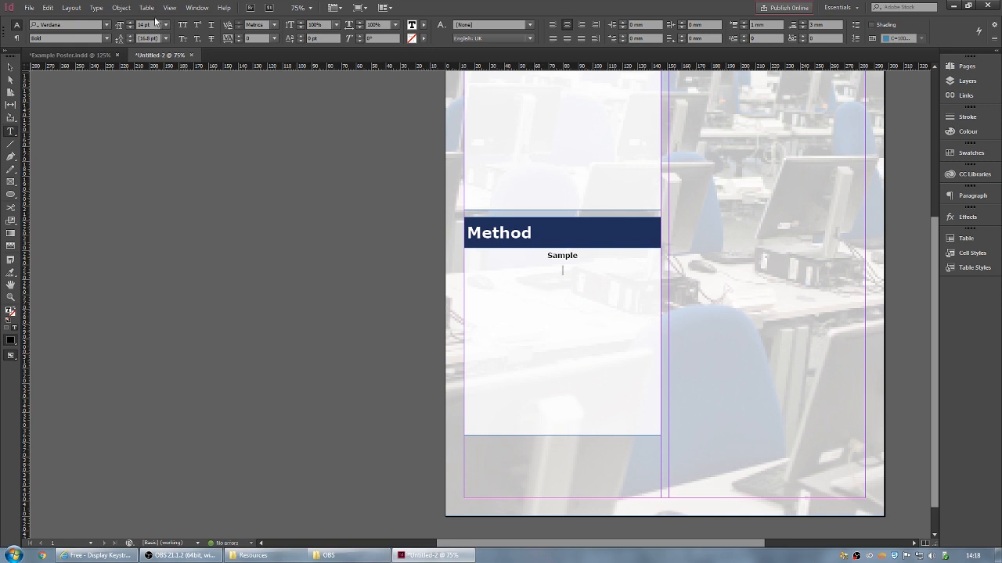
- Start a new empty line directly below the Sample heading
click(147, 8)
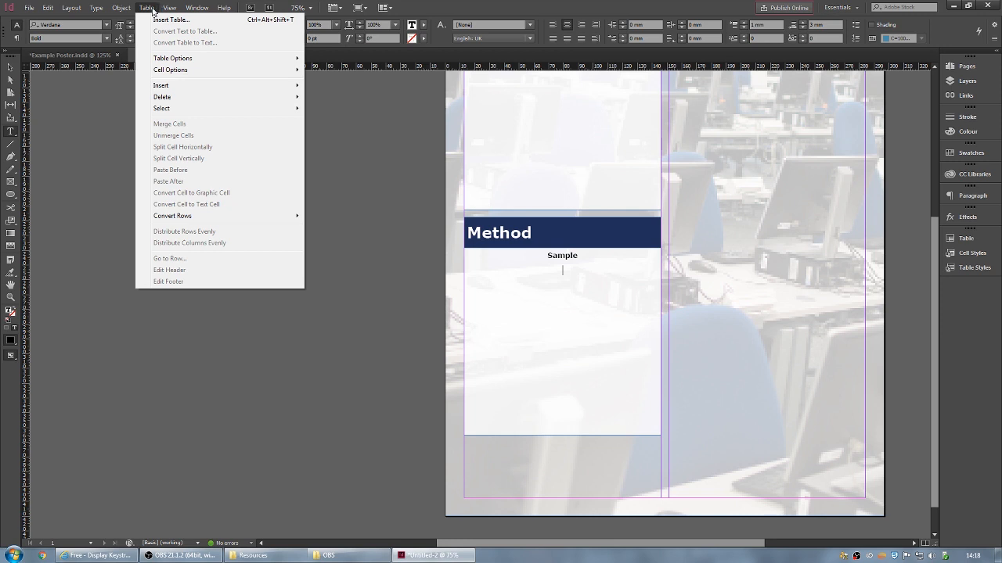
click(149, 8)
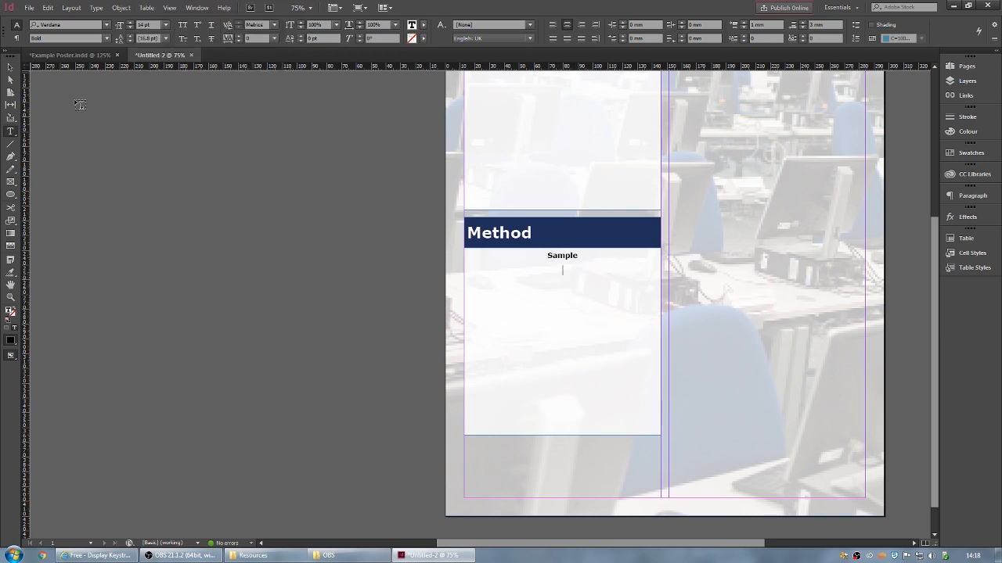
click(138, 11)
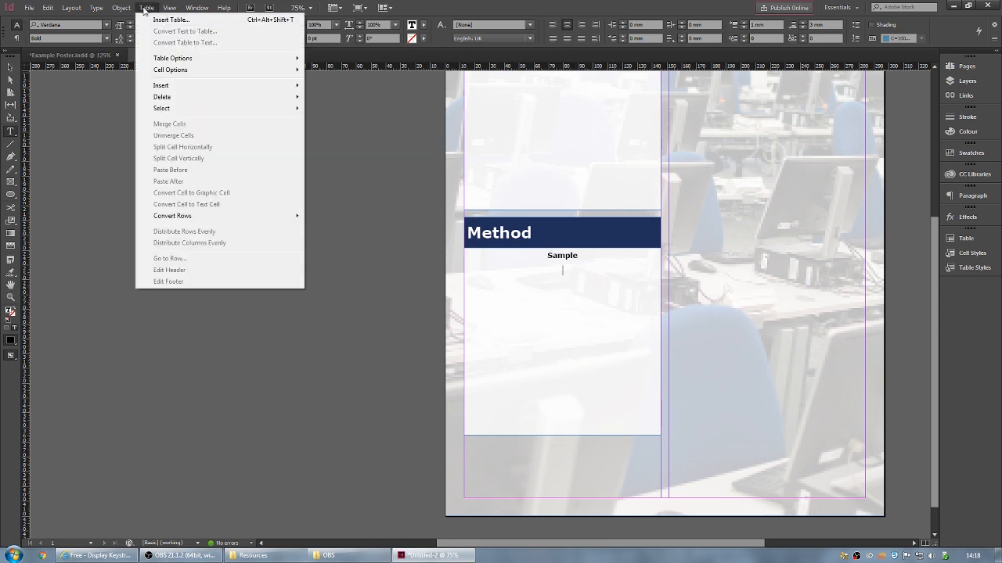
click(146, 10)
click(10, 68)
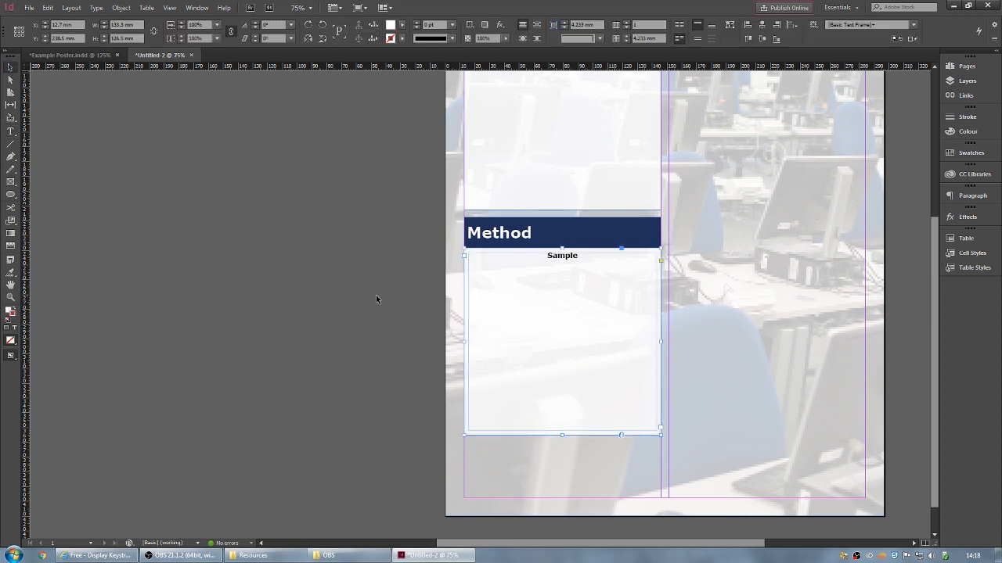
click(292, 171)
click(149, 9)
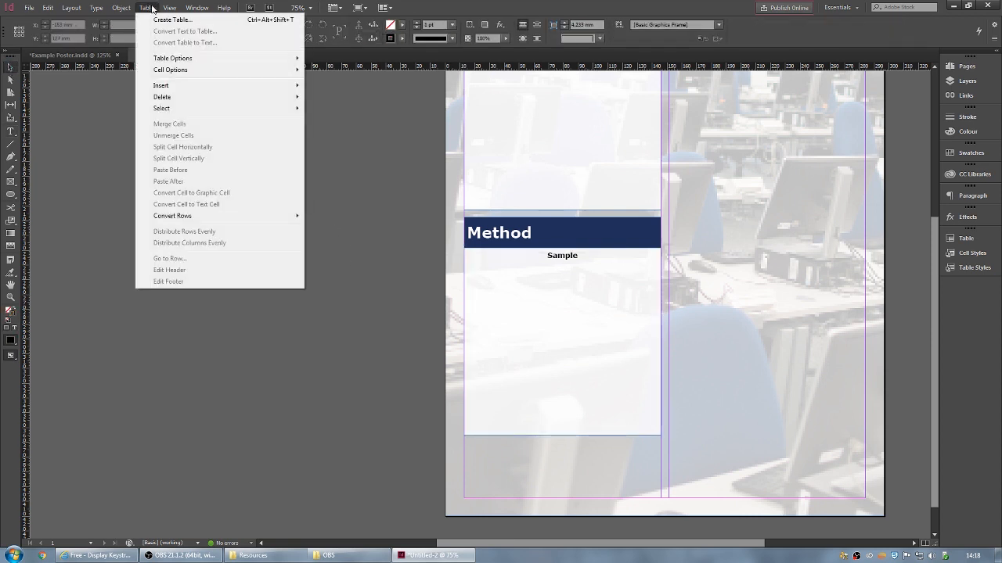
click(149, 8)
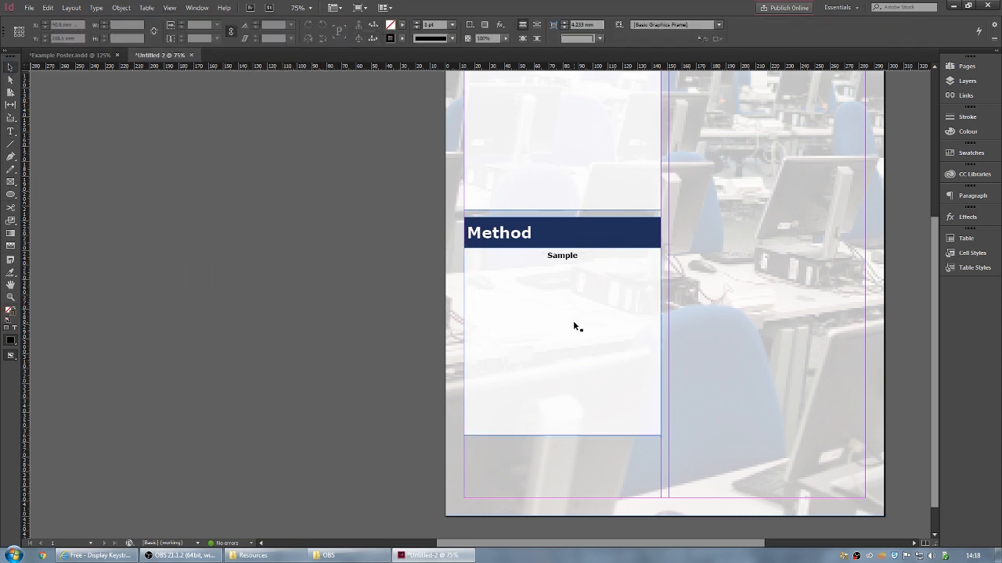
double_click(568, 262)
key(Return)
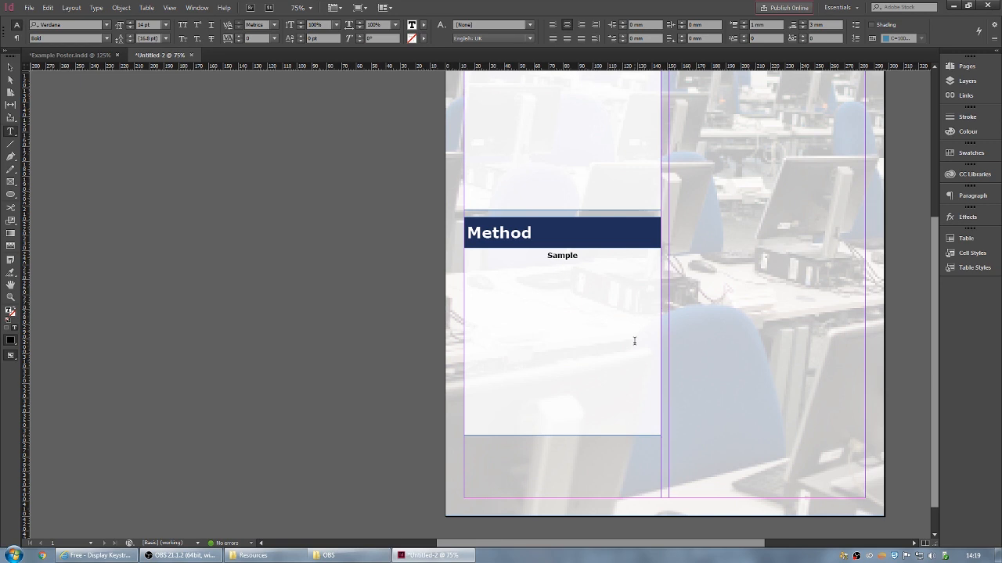
- Insert a table with 1 body row and 3 columns below Sample
click(146, 7)
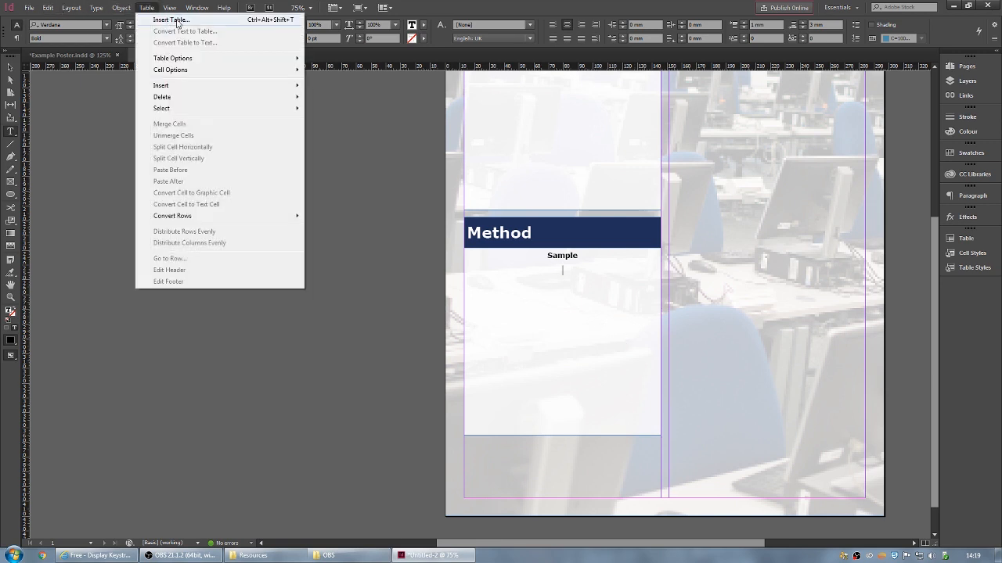
click(177, 20)
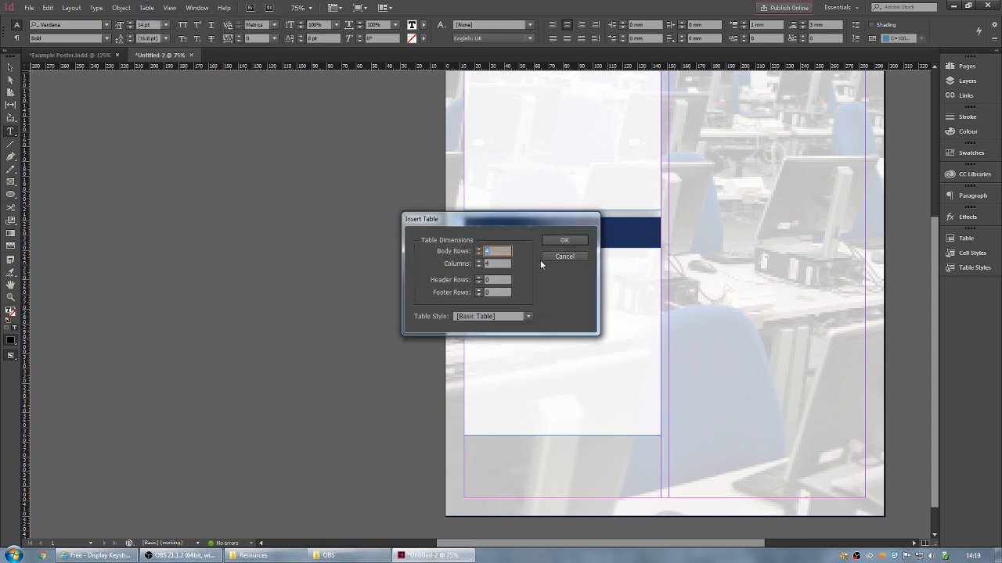
drag(507, 220, 278, 180)
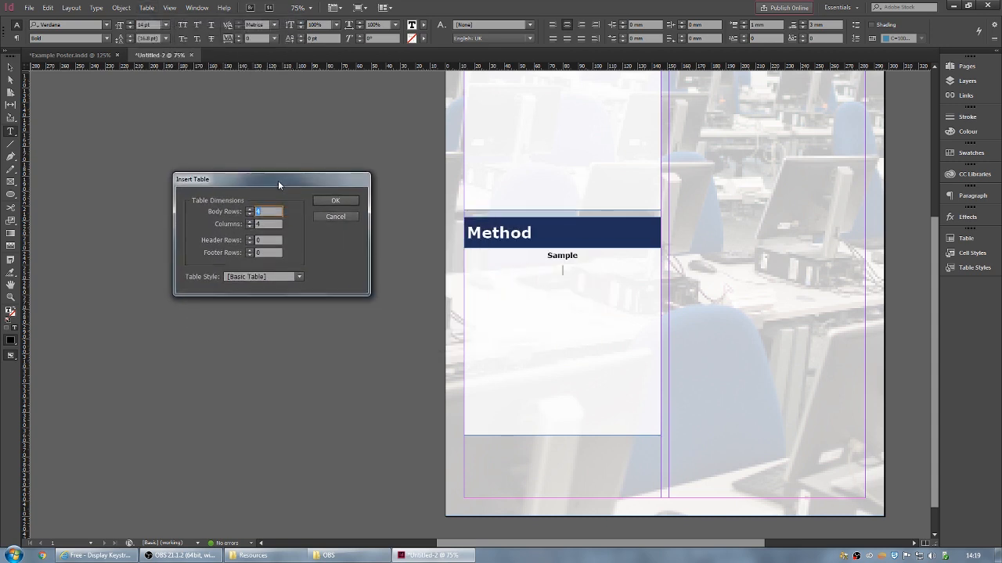
click(263, 251)
click(266, 240)
click(267, 224)
text(3)
click(266, 211)
text(1)
click(336, 201)
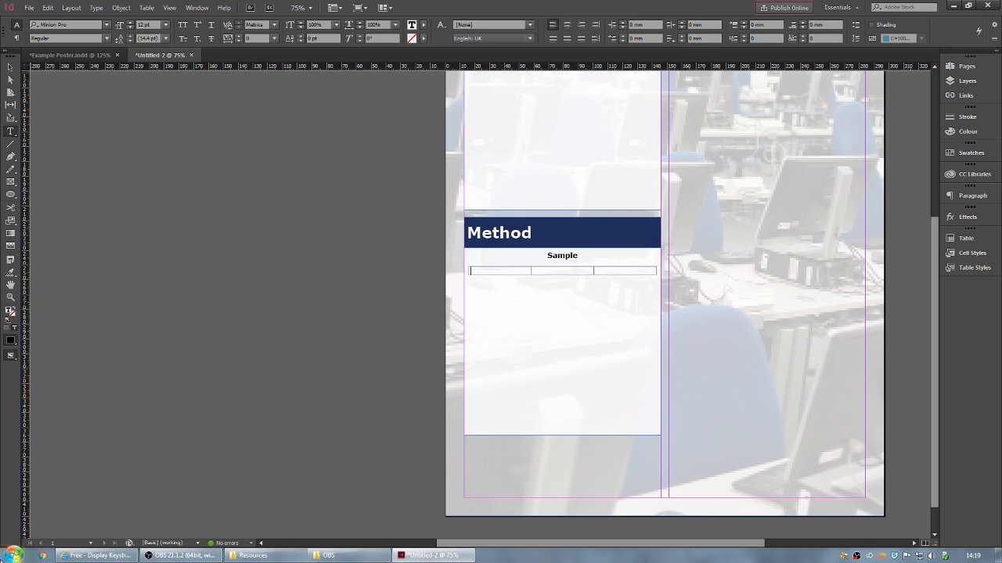
click(13, 556)
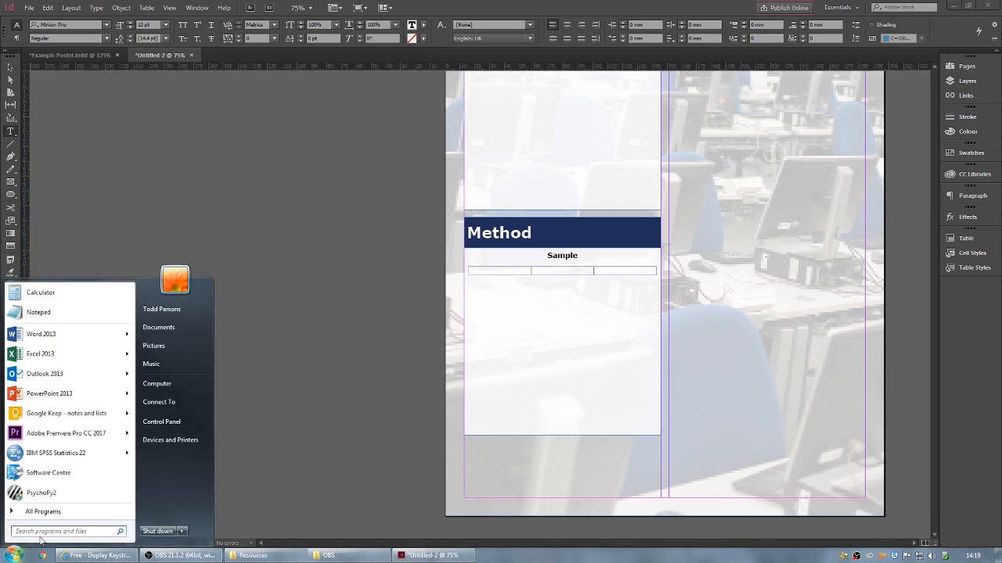
- Launch Character Map and search its characters for 'male'
text(character map)
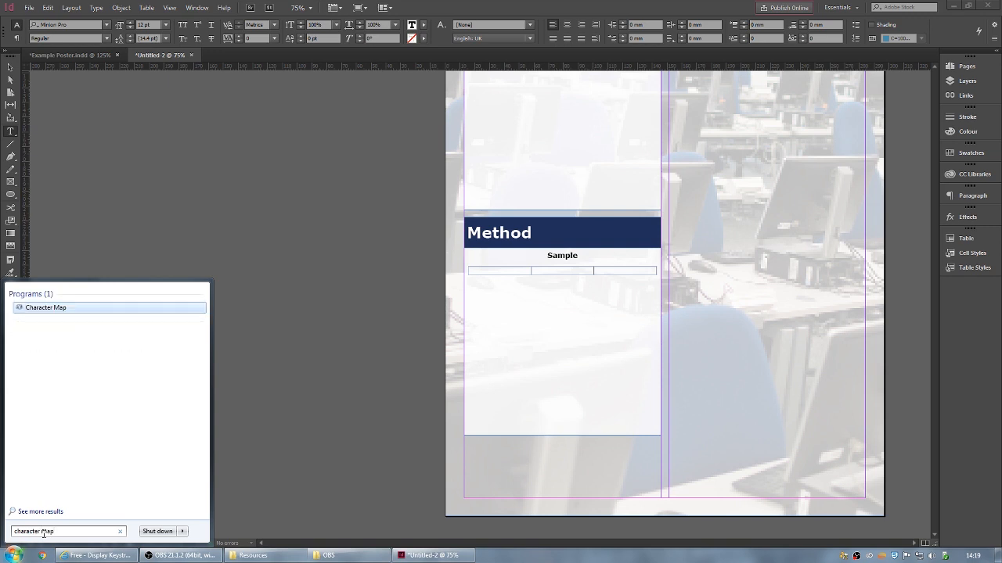
click(52, 311)
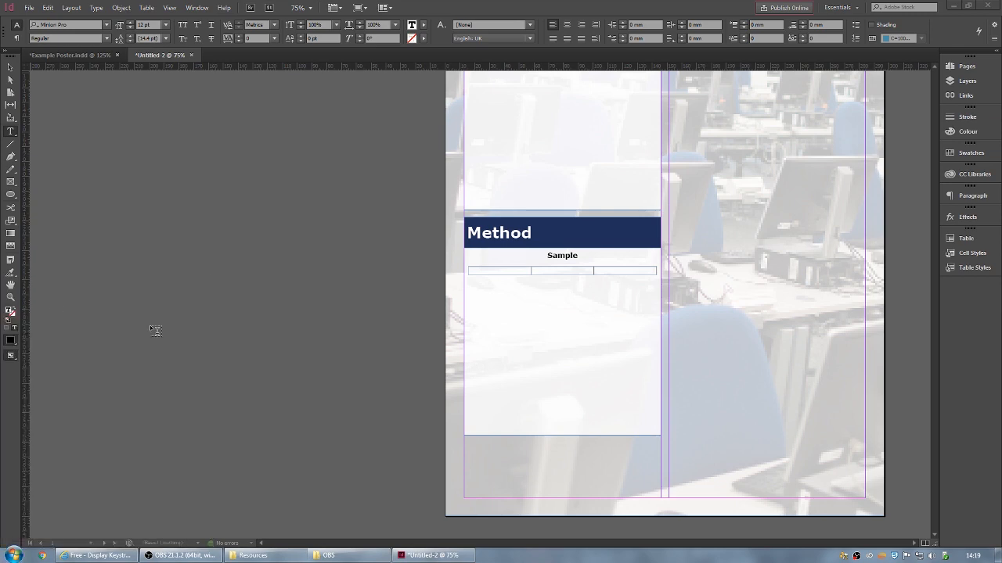
drag(117, 45, 173, 93)
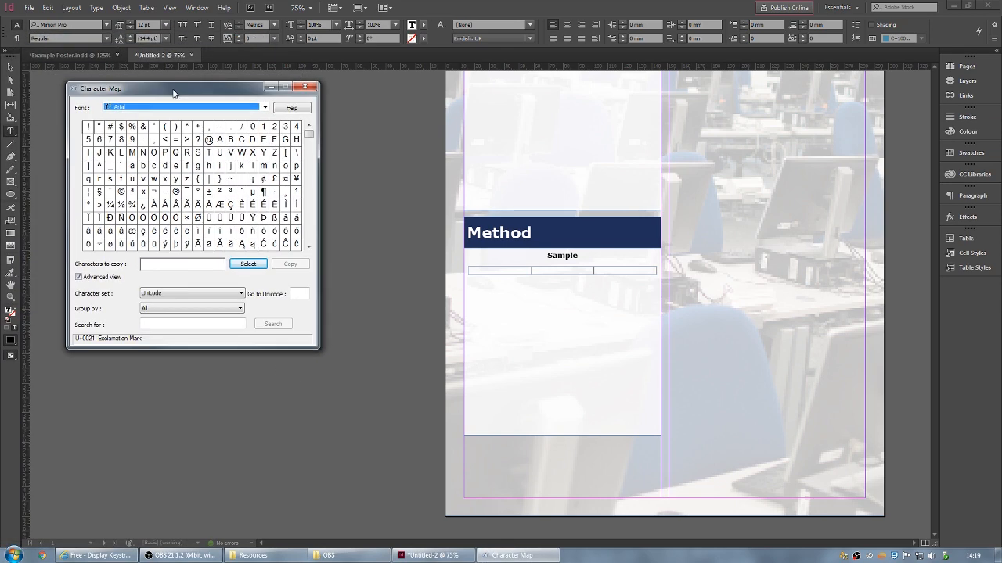
click(79, 277)
click(79, 277)
click(167, 325)
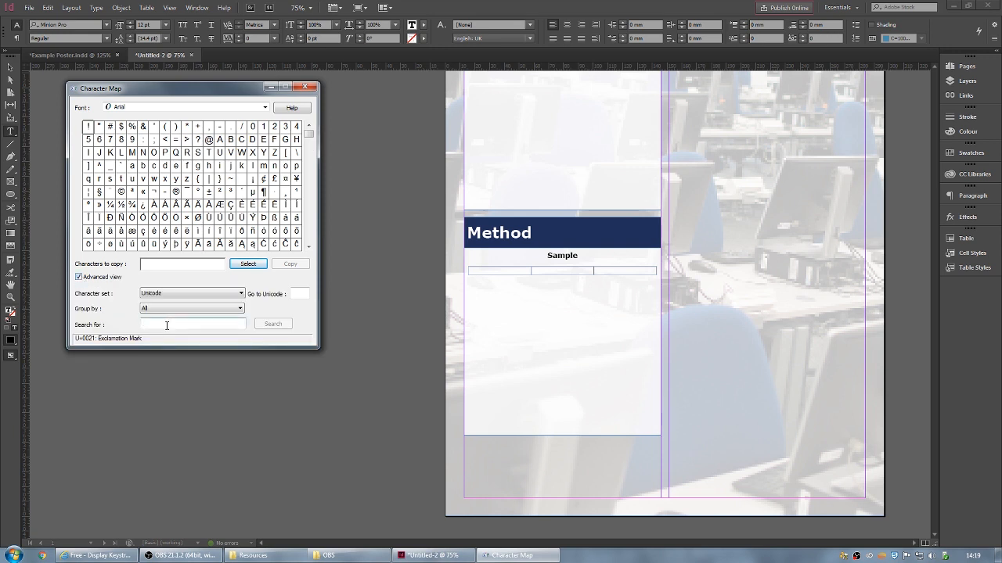
text(male)
key(Return)
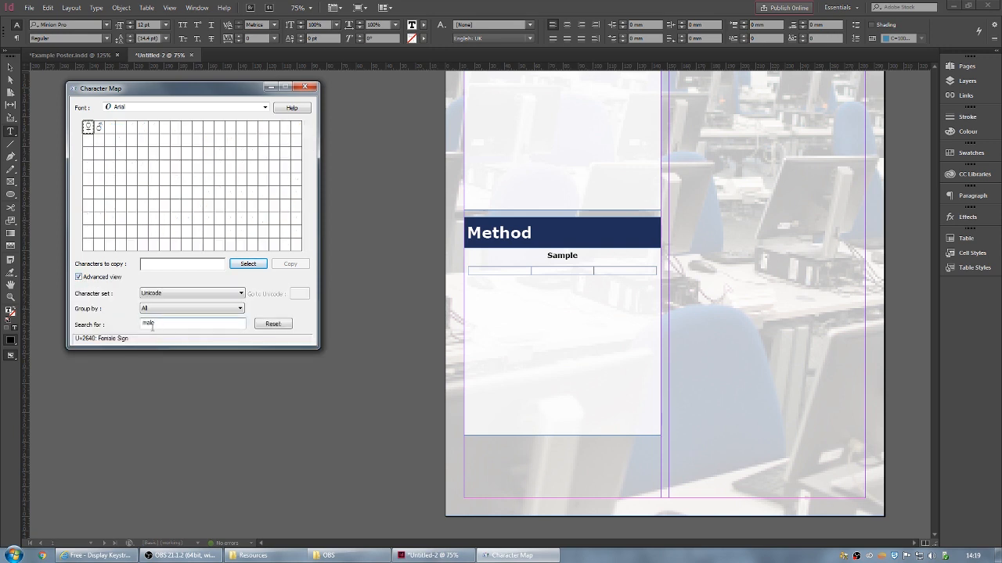
- Copy the ♀ and ♂ signs and return to the InDesign poster
click(100, 130)
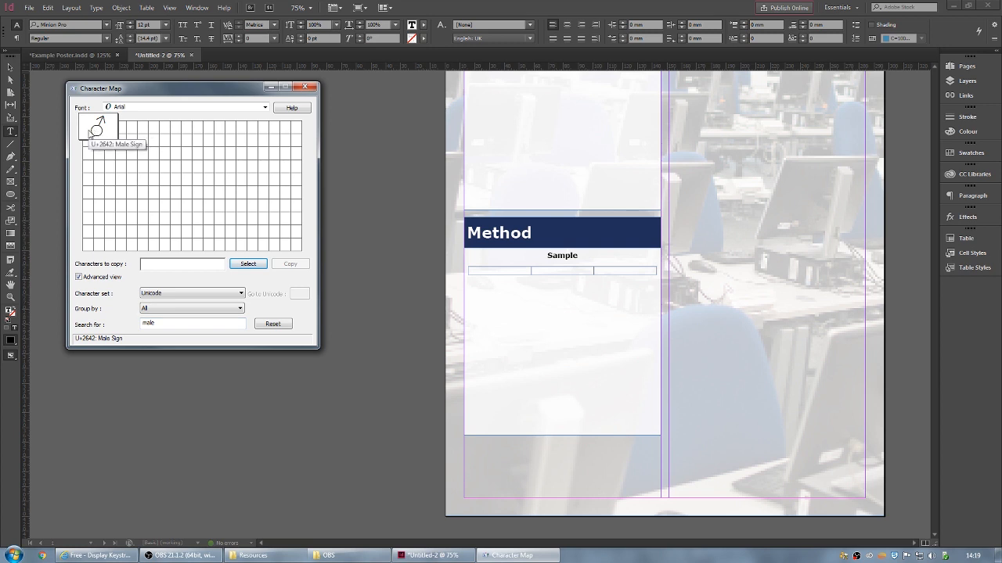
click(88, 133)
click(249, 264)
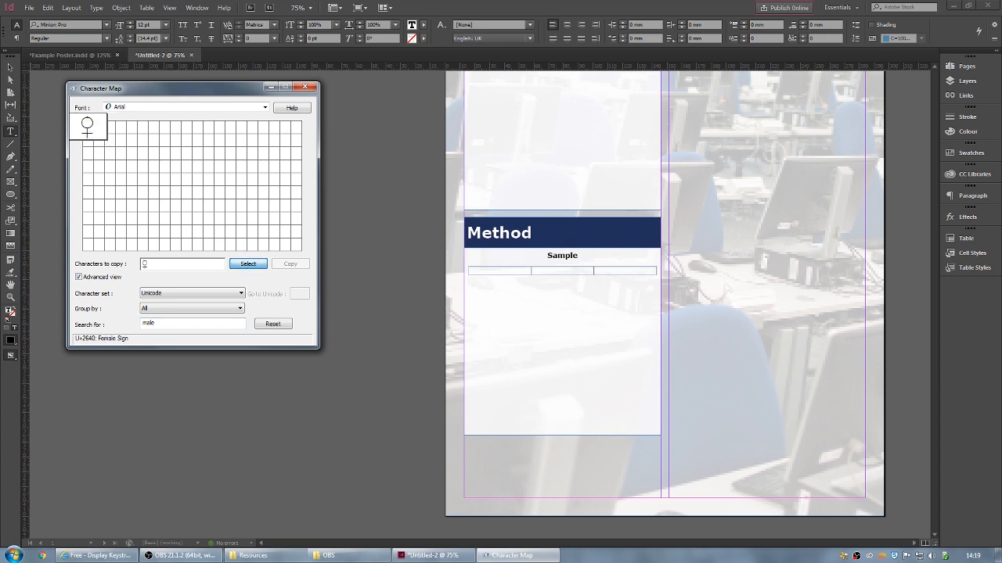
click(99, 130)
click(257, 266)
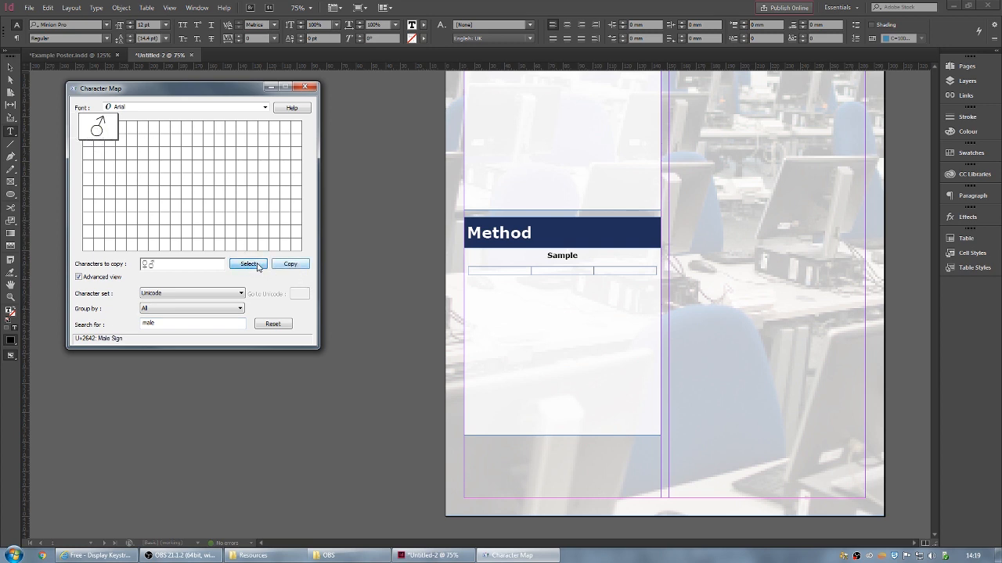
click(302, 266)
click(495, 270)
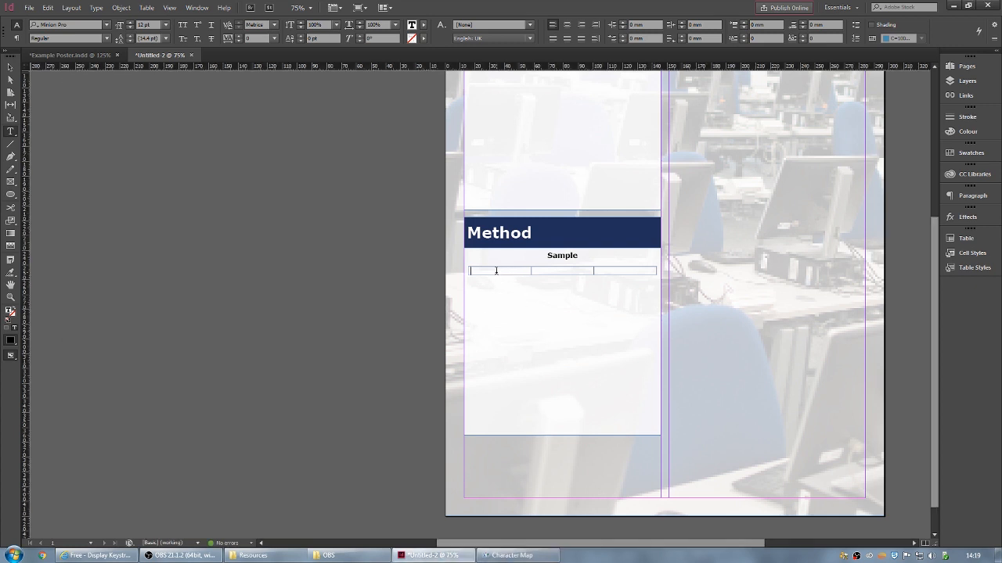
- Paste ♀♂ into the first table cell and set them in Lucida Sans Unicode
click(495, 271)
key(ctrl+v)
click(472, 271)
click(473, 271)
click(107, 25)
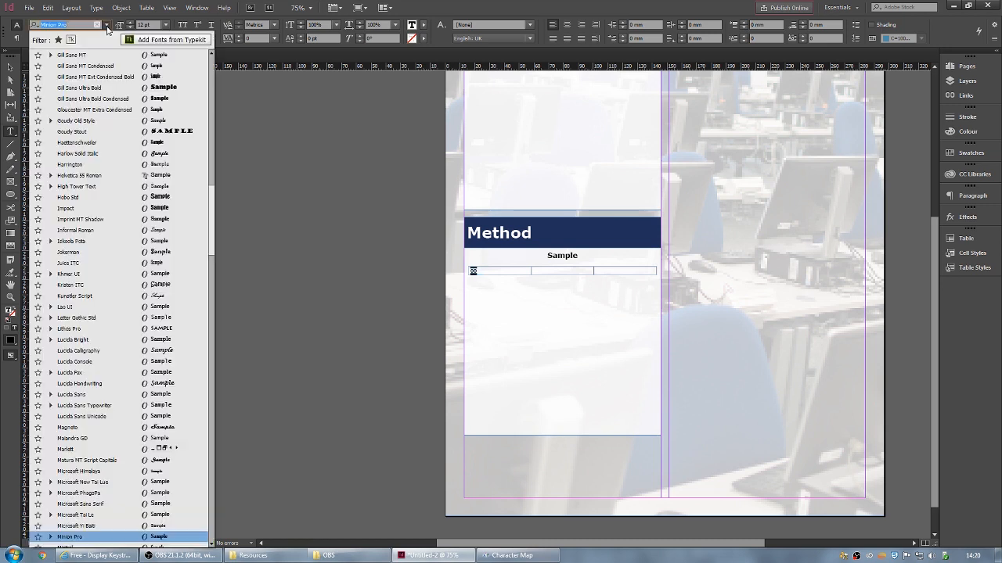
key(Up)
key(Up)
key(Up)
key(Up)
key(Up)
key(Up)
key(Up)
key(Up)
key(Up)
key(Up)
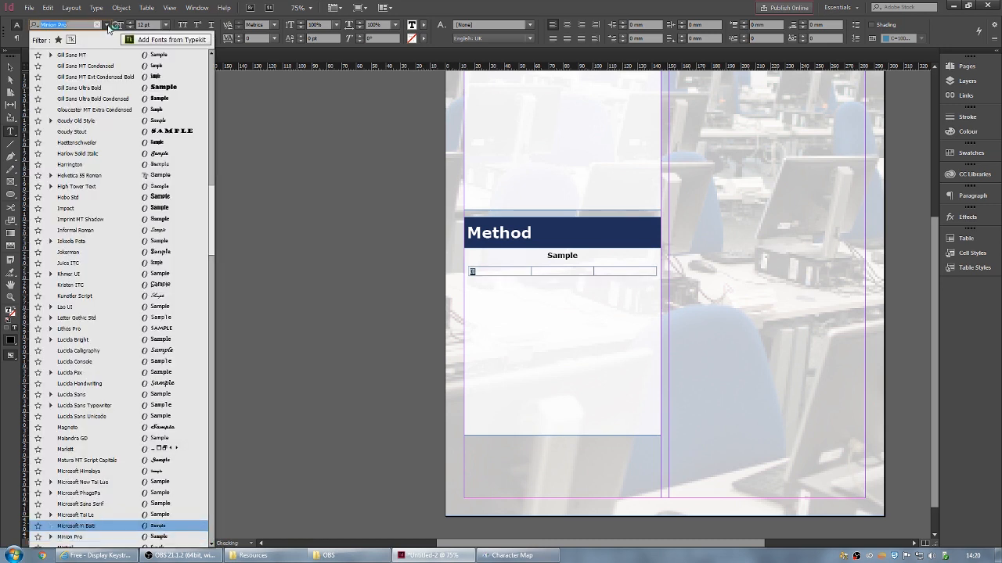
key(Up)
key(Up)
key(Up)
key(Down)
key(Down)
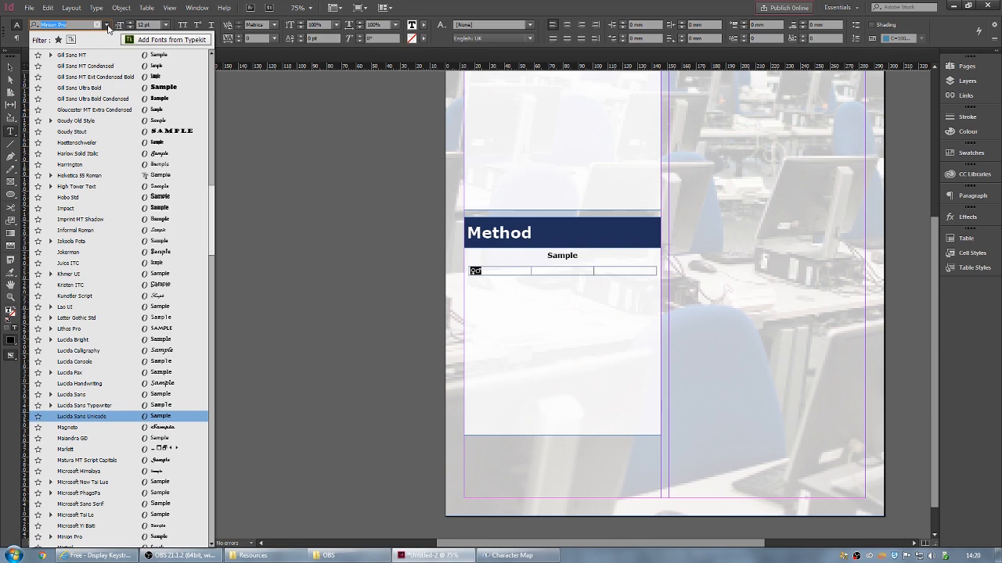
click(491, 271)
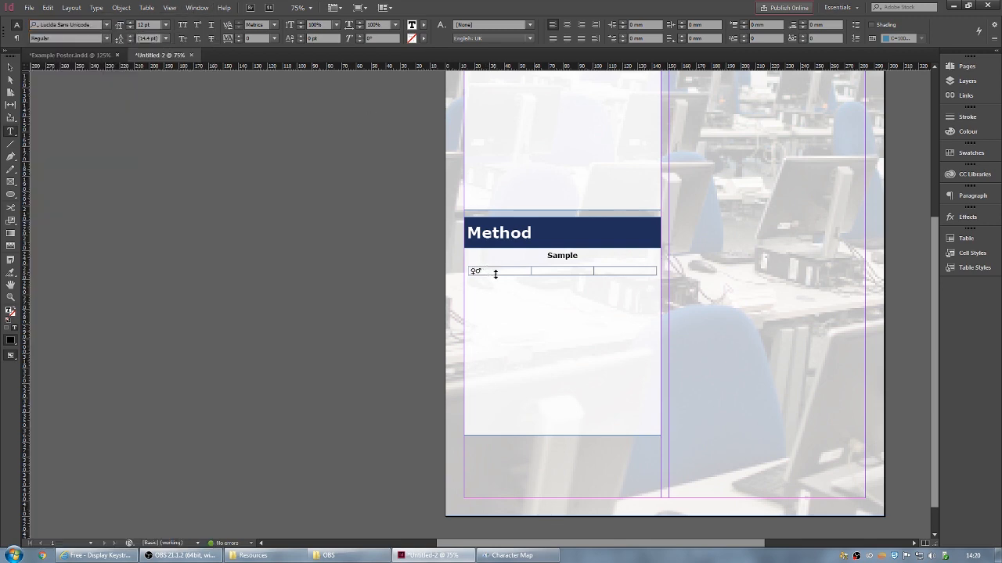
key(ctrl+equal)
key(ctrl+equal)
key(ctrl+equal)
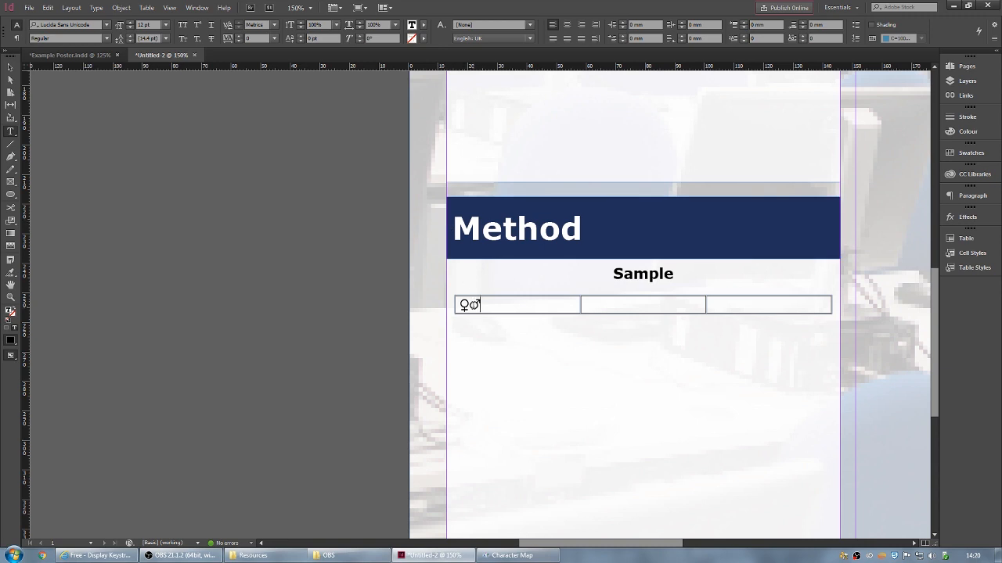
- Move the ♂ sign into the second cell and add the 10 counts
drag(472, 306, 482, 306)
key(ctrl+x)
click(604, 304)
key(ctrl+v)
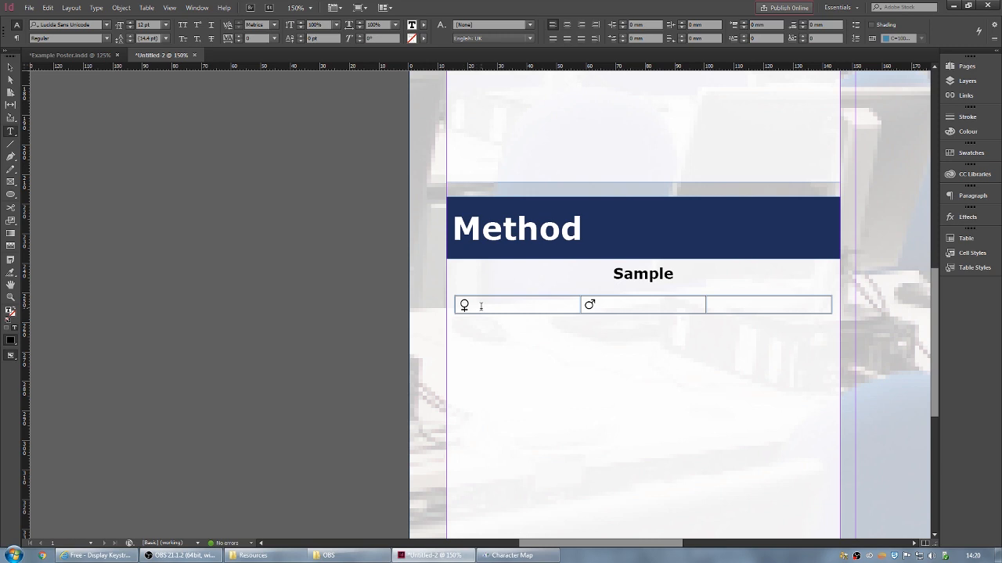
text(1)
click(603, 303)
text(10)
- Enter 'nb 1' in the third cell and space each symbol from its count
click(716, 305)
text(nb)
key(Escape)
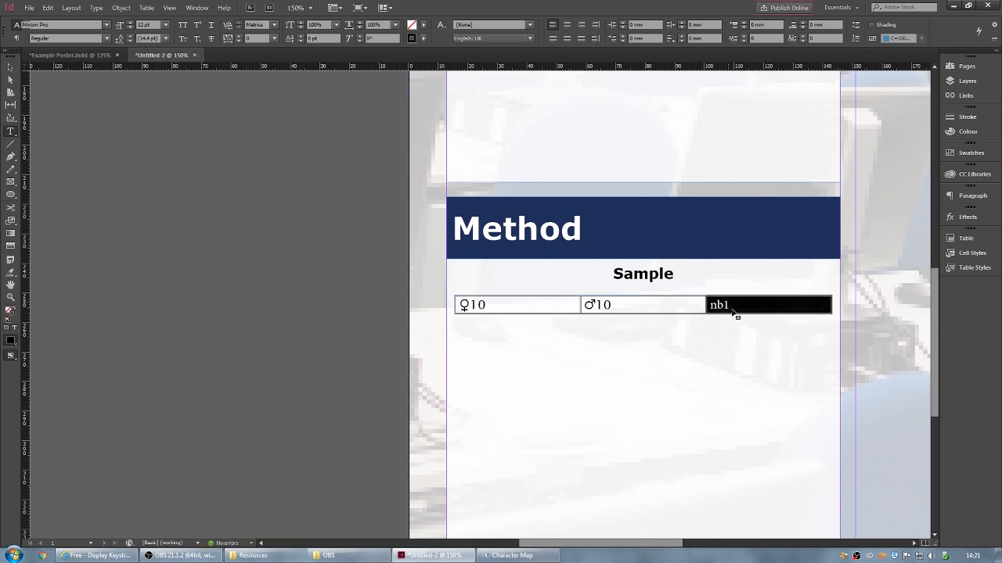
click(722, 306)
click(595, 305)
click(470, 304)
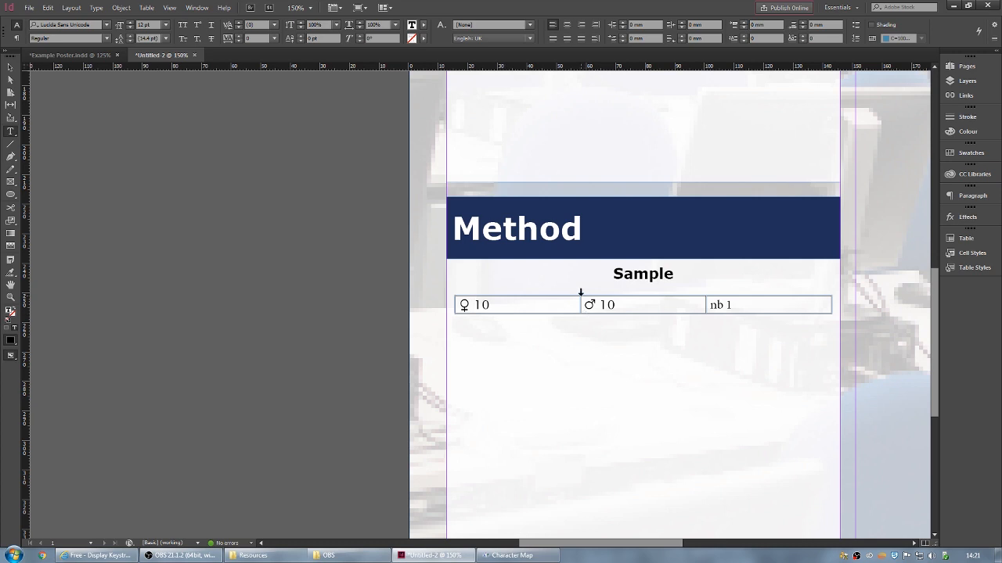
drag(470, 305, 471, 309)
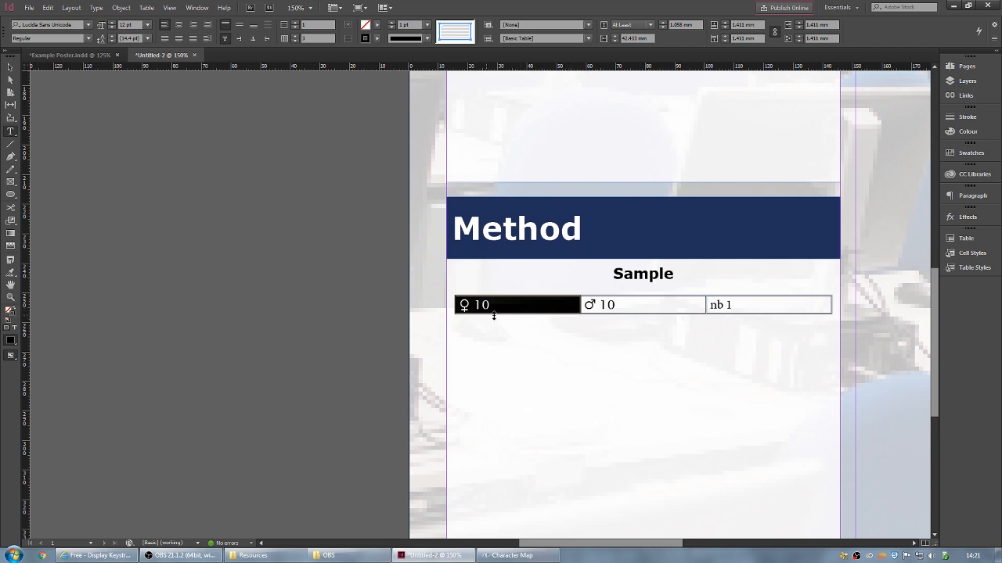
- In the first cell, make ♀ 14 pt and set the 10 in Verdana Regular
click(501, 308)
drag(501, 308, 464, 305)
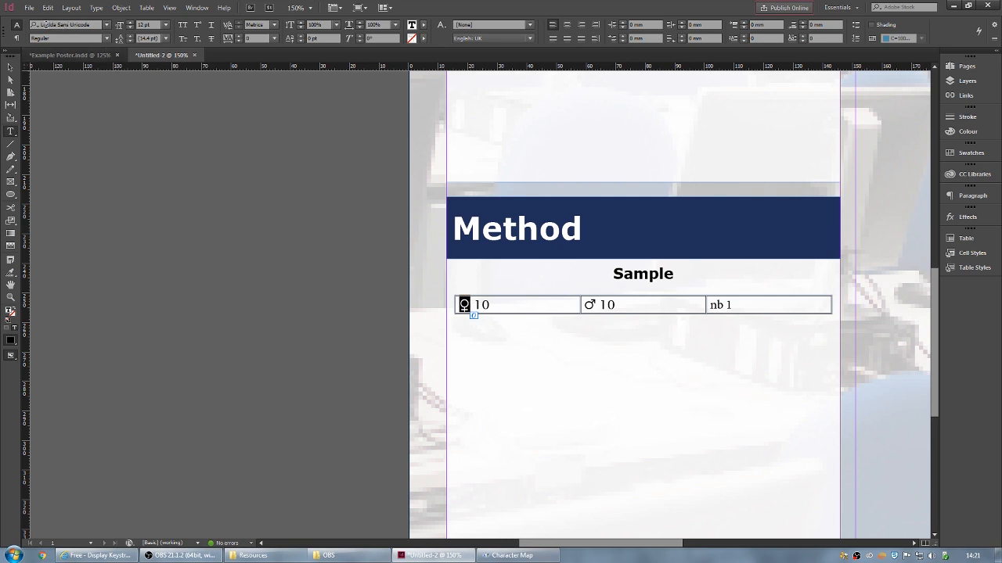
click(106, 38)
click(105, 38)
click(165, 24)
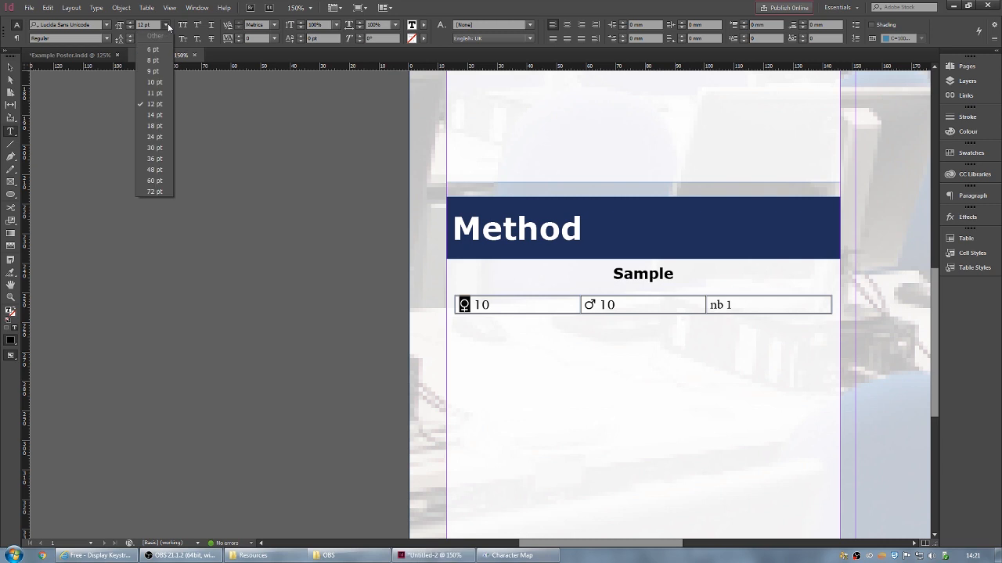
click(155, 115)
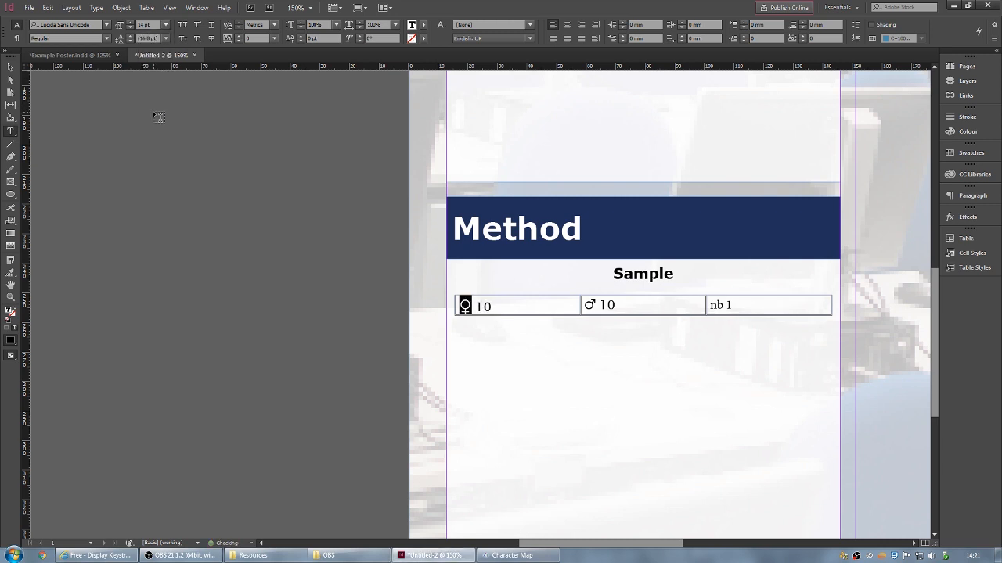
drag(492, 306, 475, 306)
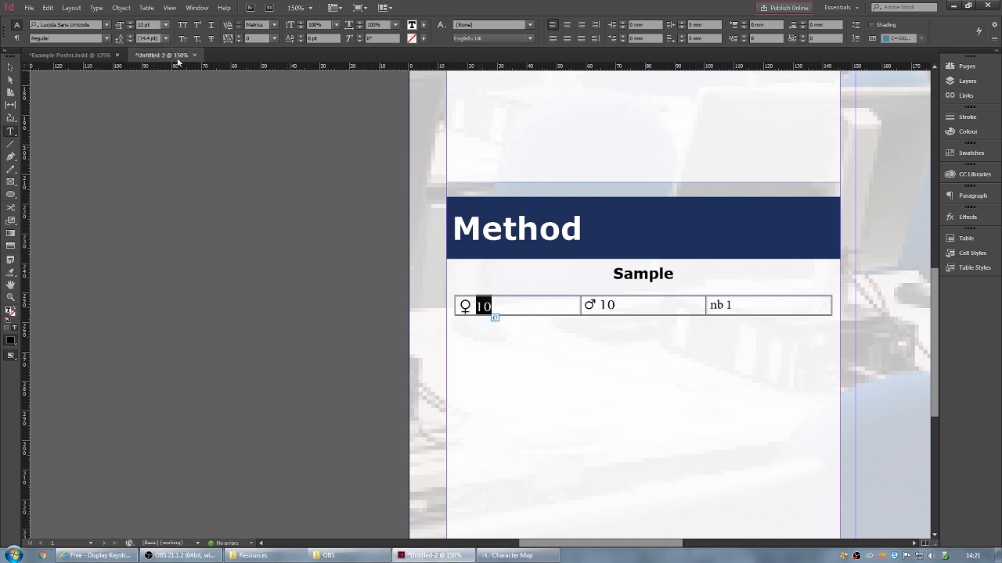
click(85, 26)
text(ver)
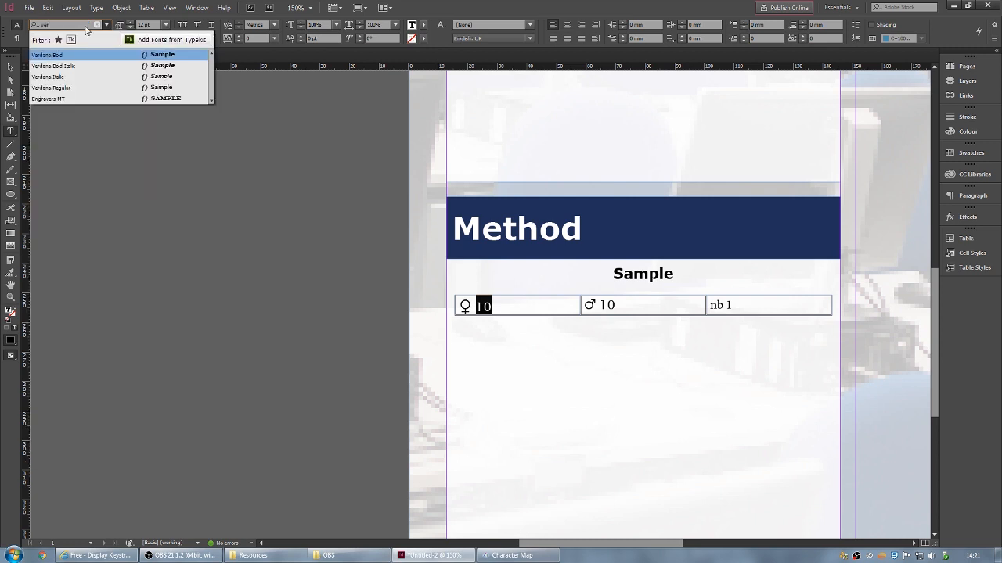
text(d)
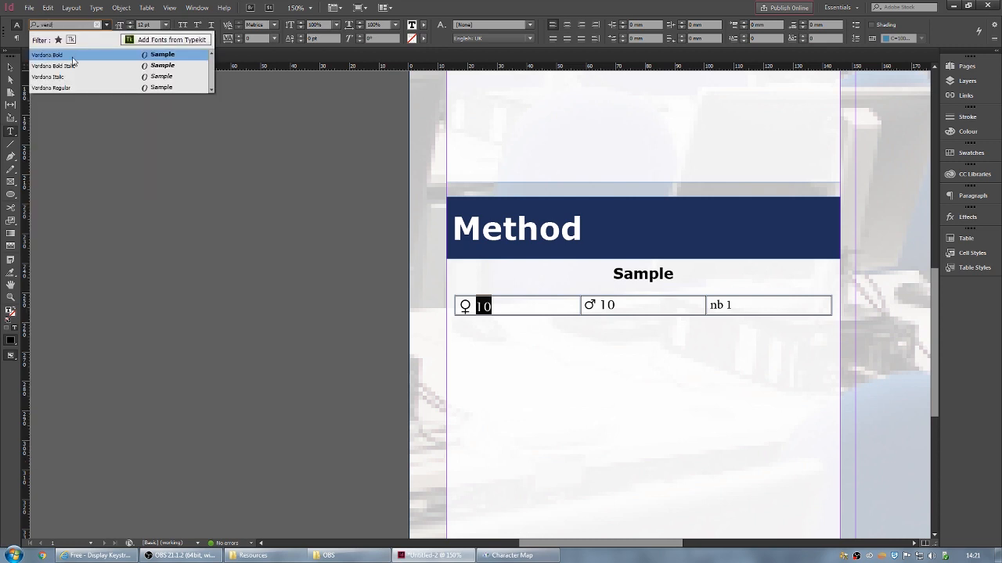
click(63, 88)
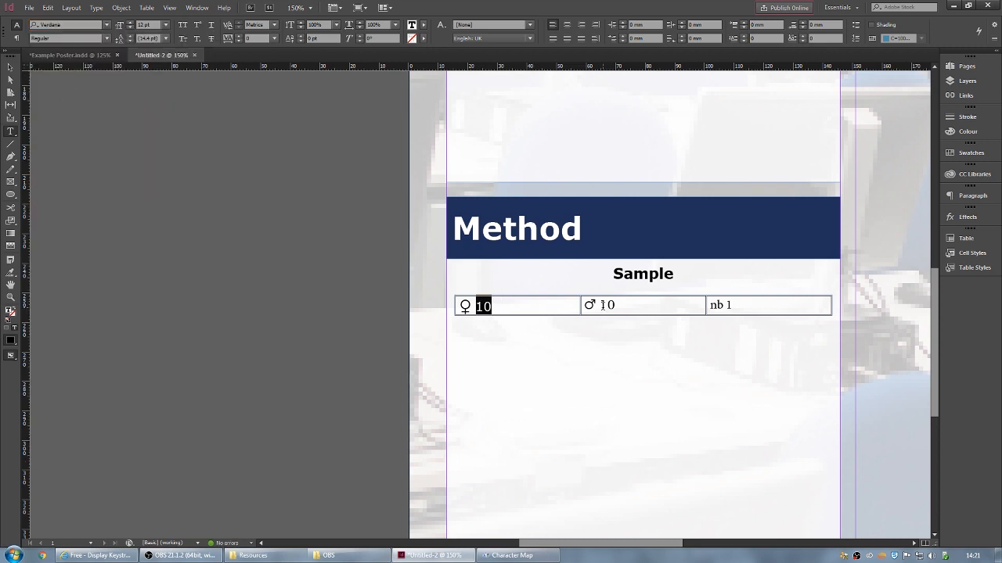
- In the second cell, make ♂ 14 pt and set the 10 in Verdana Regular
double_click(467, 307)
double_click(589, 306)
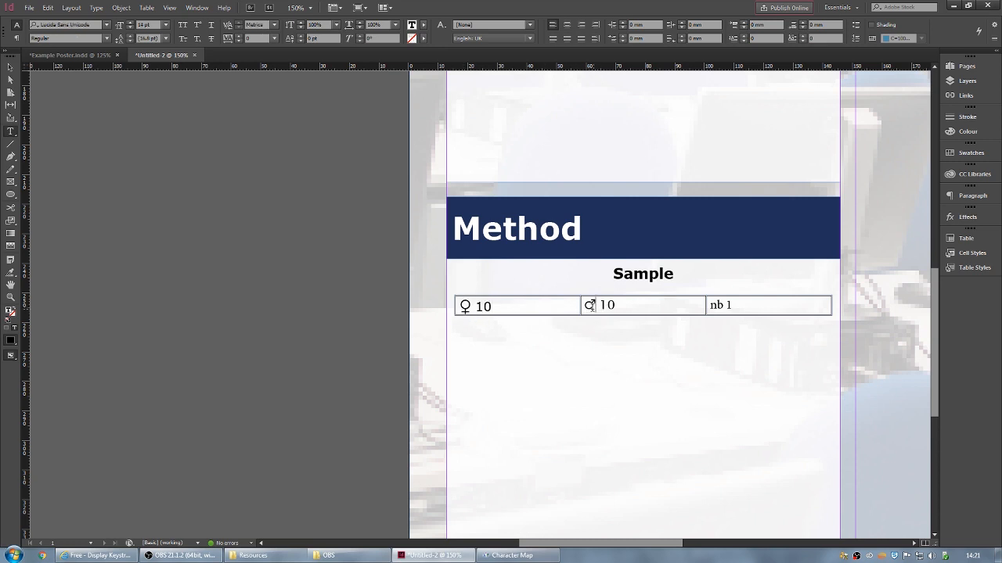
click(166, 25)
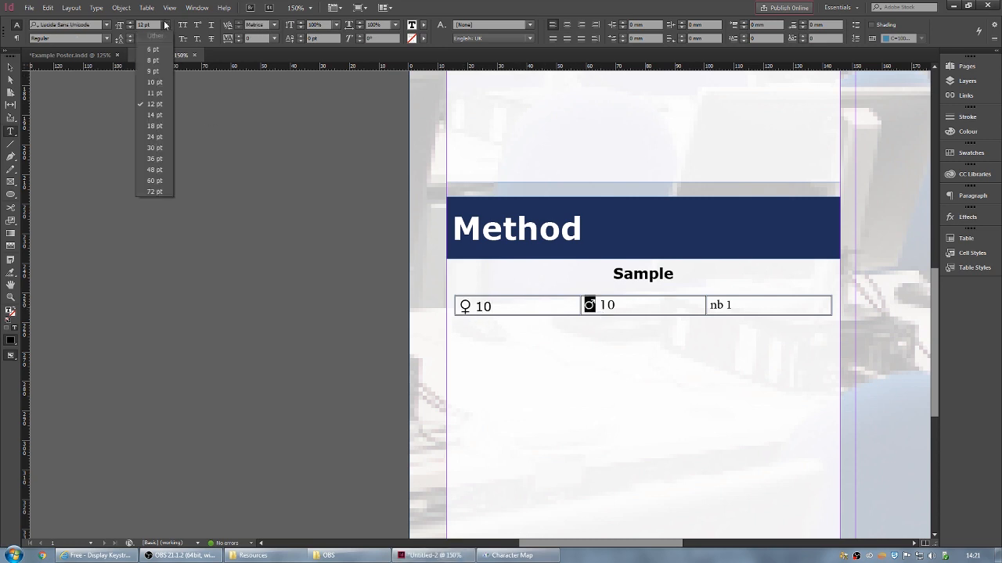
click(155, 115)
drag(620, 307, 601, 307)
click(89, 24)
text(verd)
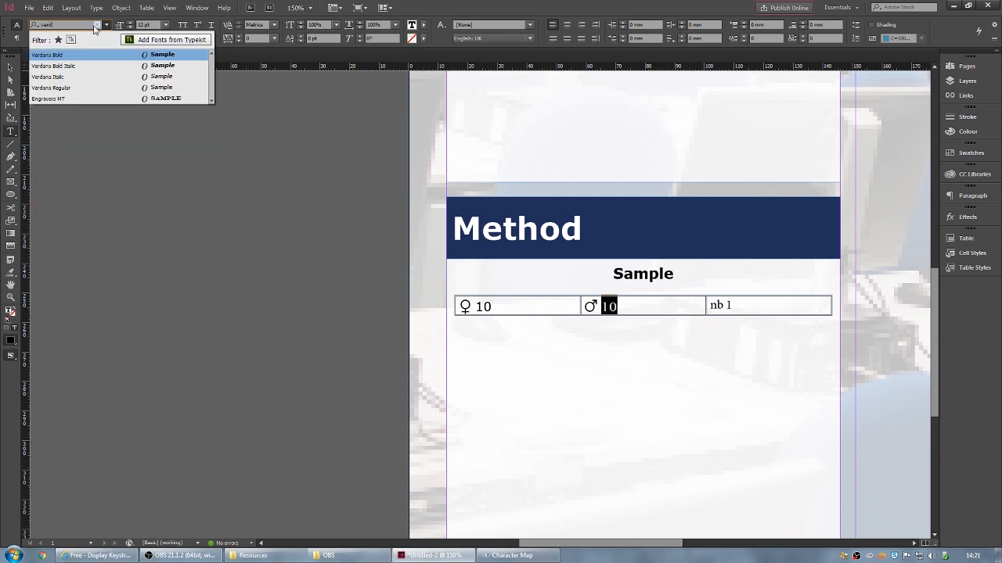
text(ana)
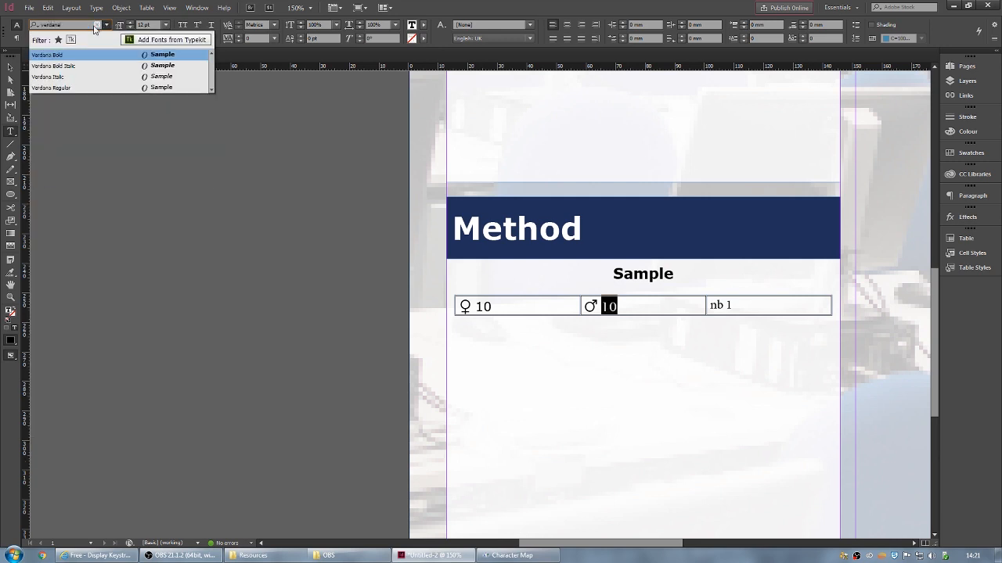
click(83, 88)
- Italicise 'nb' and set the third cell's 1 in Verdana Regular
drag(724, 306, 709, 306)
click(106, 39)
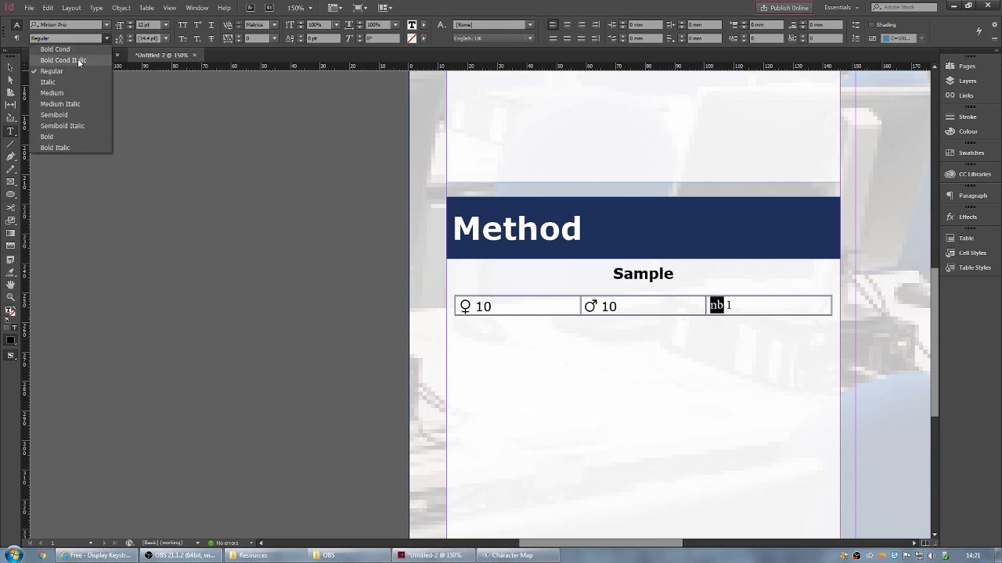
click(51, 82)
click(734, 305)
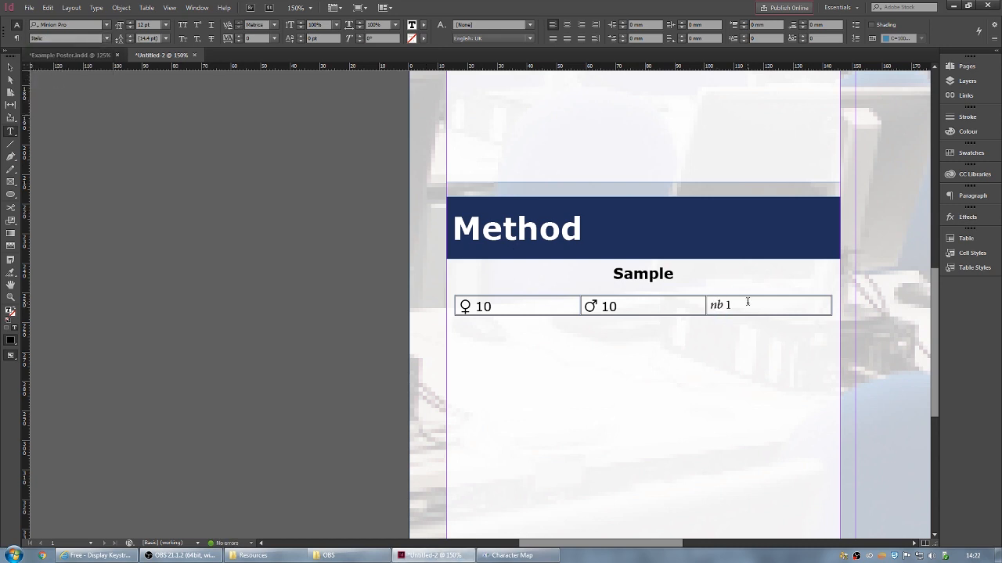
double_click(728, 306)
click(73, 25)
text(verdana)
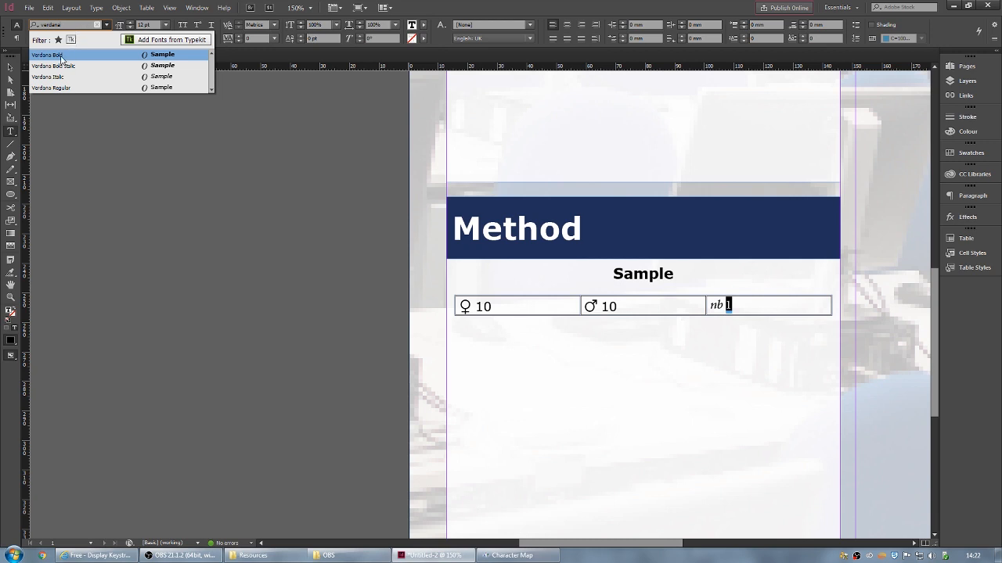
click(58, 88)
click(745, 306)
- Make 'nb' 14 pt and deselect the table frame
drag(722, 305, 709, 305)
click(165, 24)
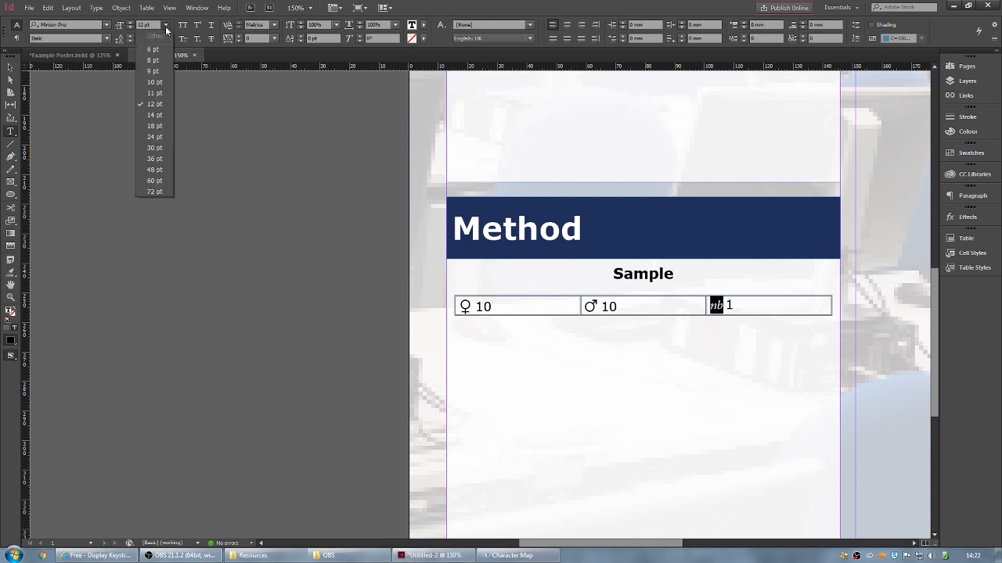
click(161, 116)
click(747, 307)
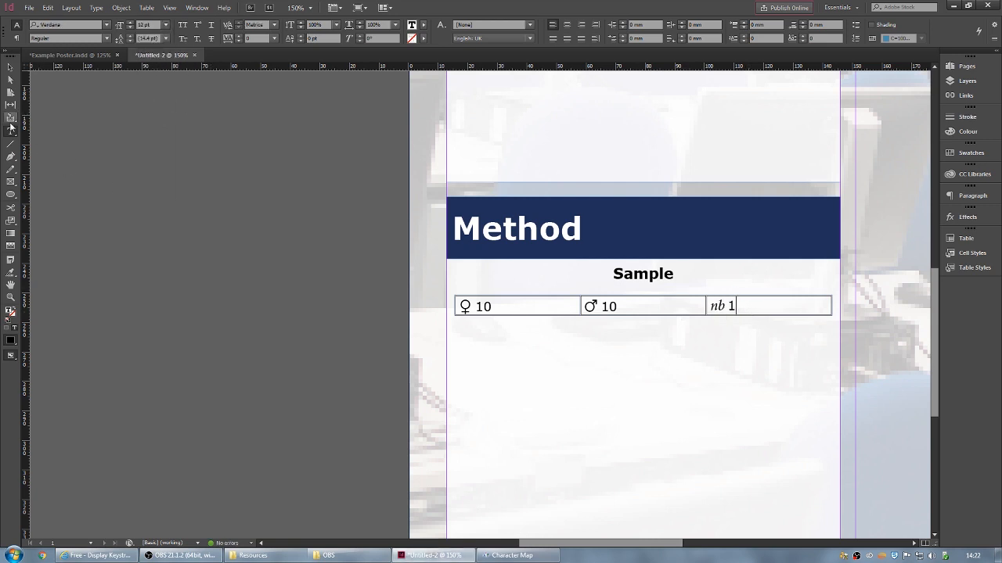
click(10, 66)
click(294, 318)
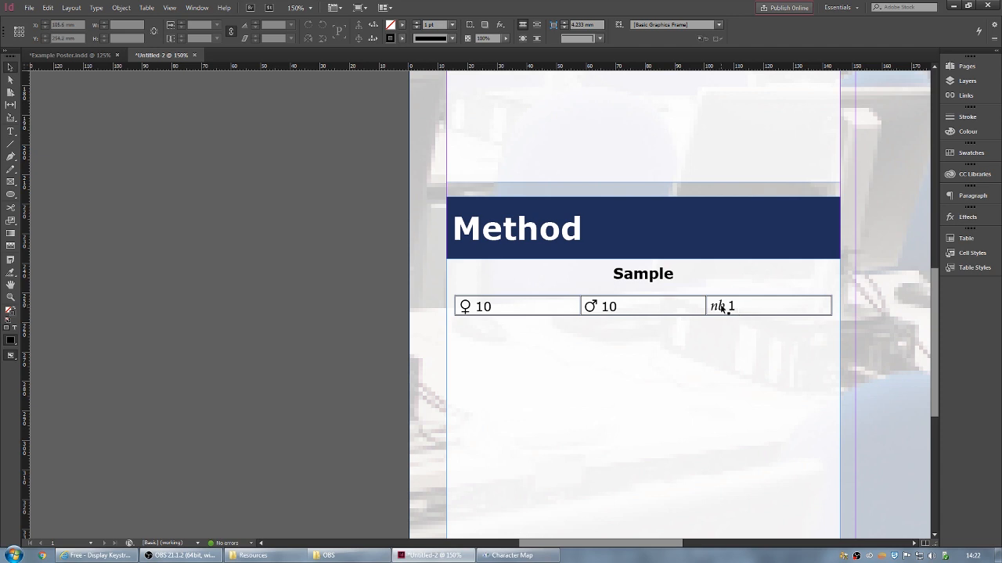
- Set the cell stroke of the whole sample row to [None]
double_click(721, 307)
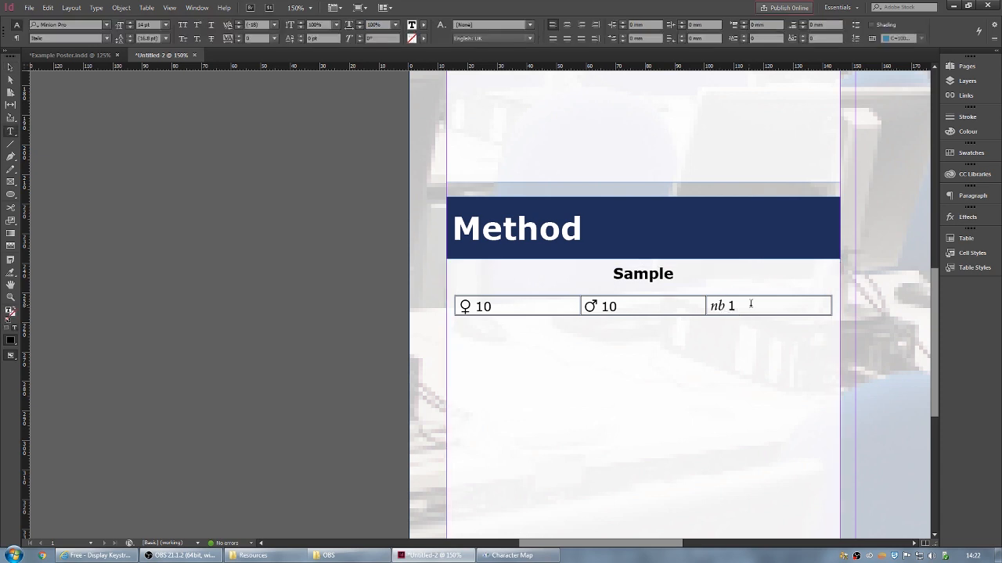
drag(752, 304, 499, 302)
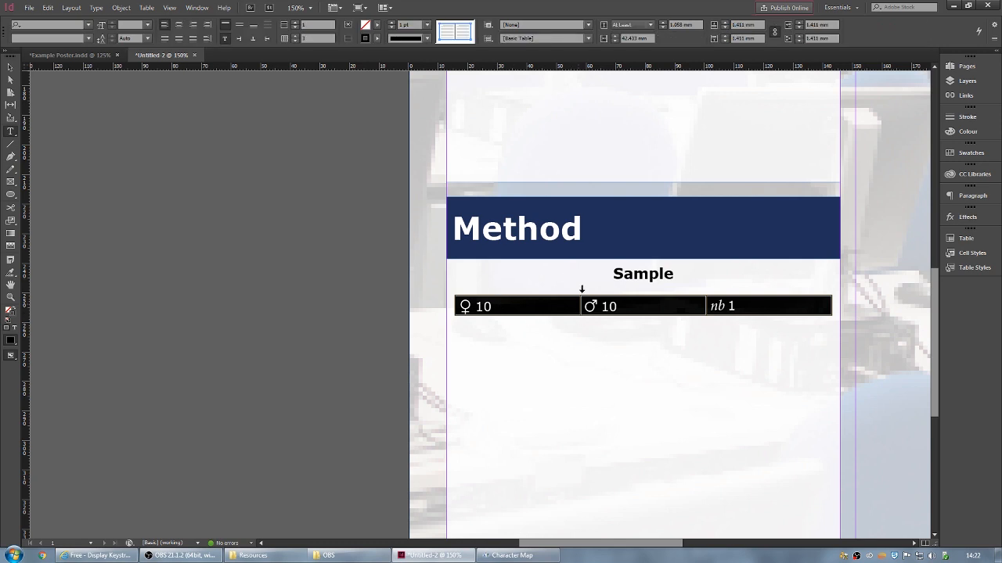
click(375, 38)
click(284, 65)
click(738, 305)
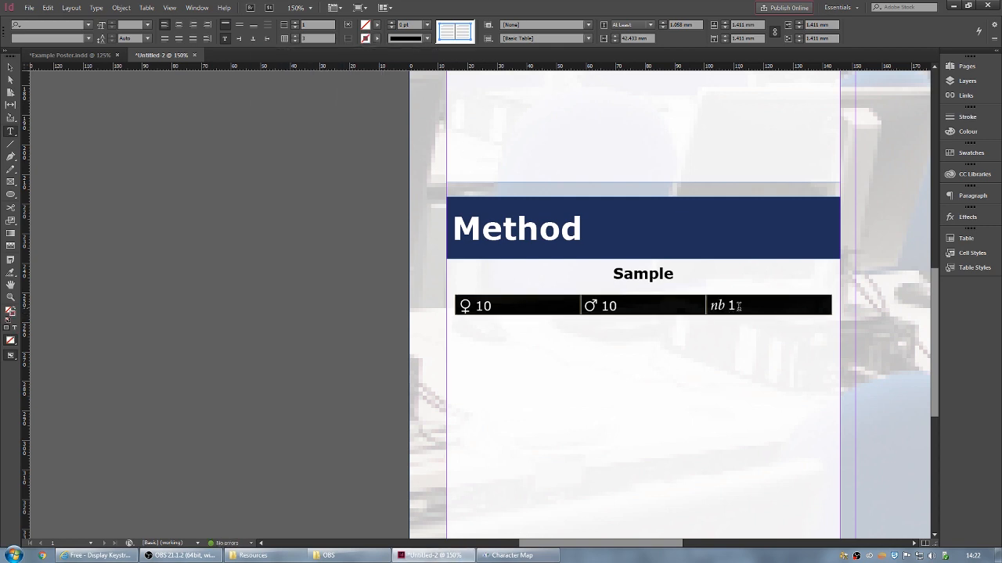
click(744, 306)
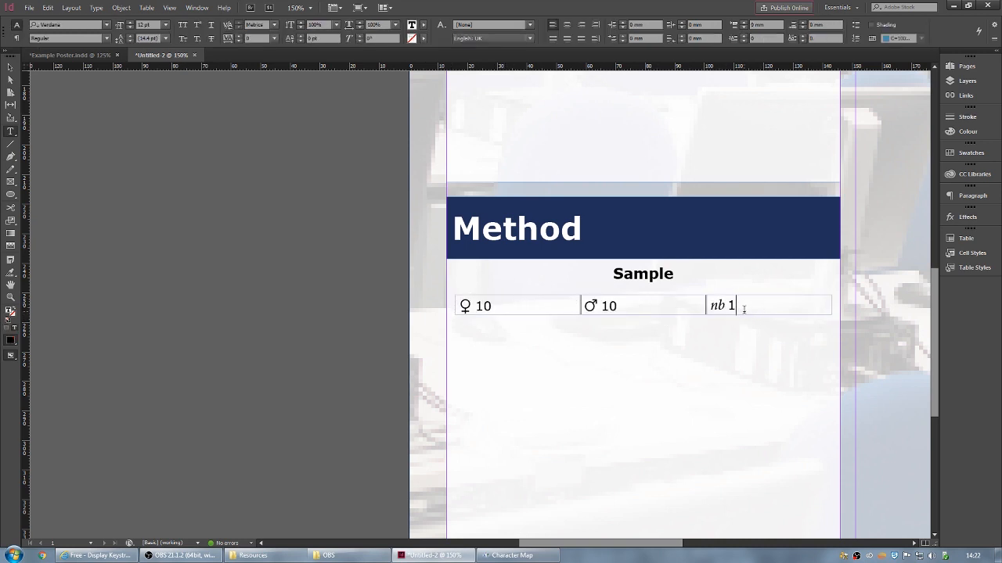
- Set the 'nb 1' and '♂ 10' cells' strokes to [None]
key(Escape)
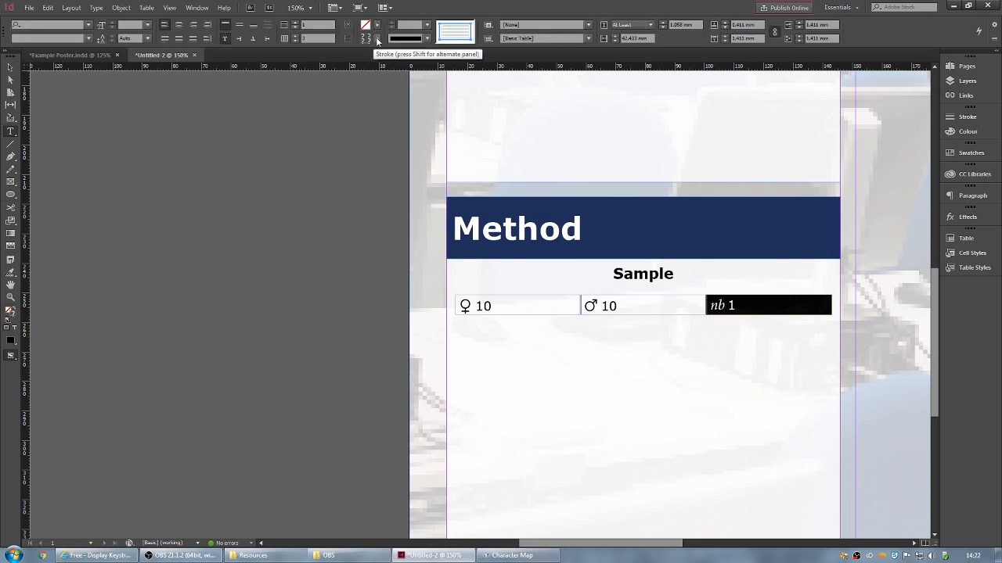
click(376, 39)
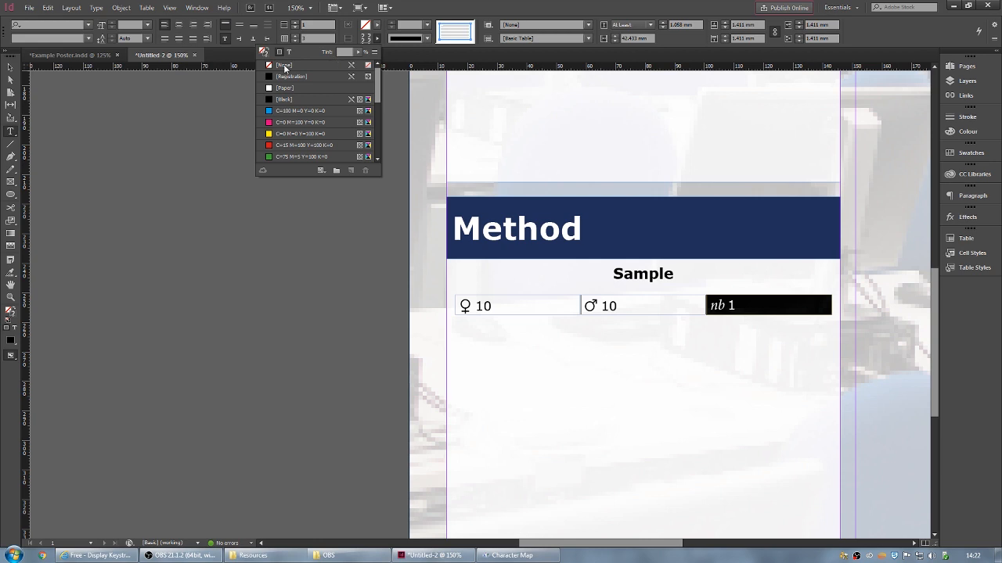
click(284, 68)
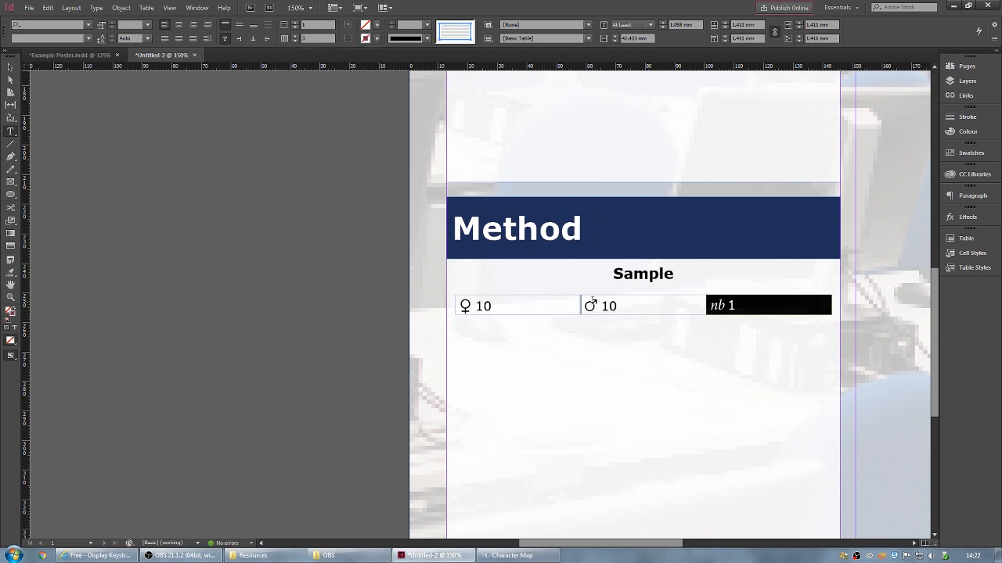
drag(644, 304, 583, 306)
click(379, 39)
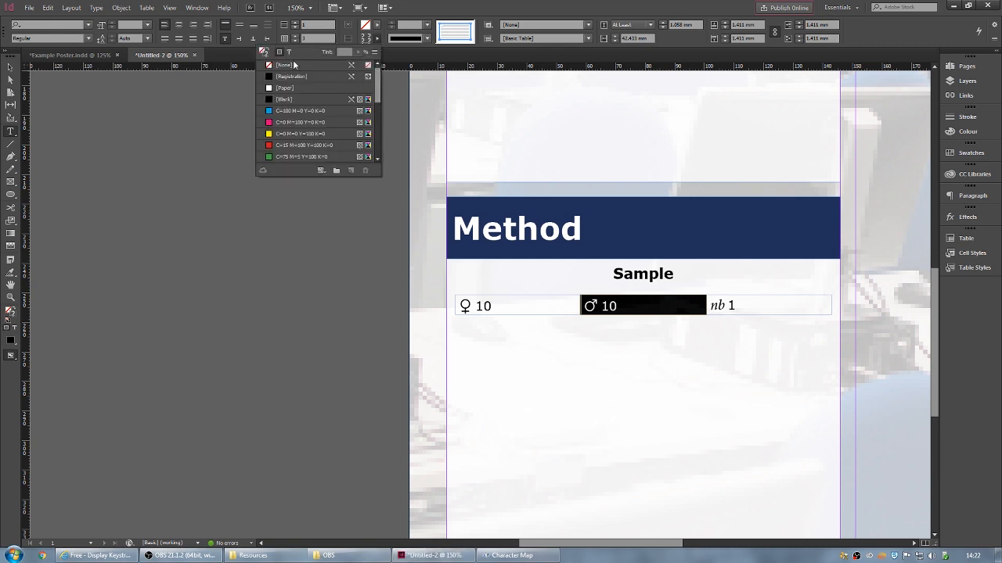
click(286, 66)
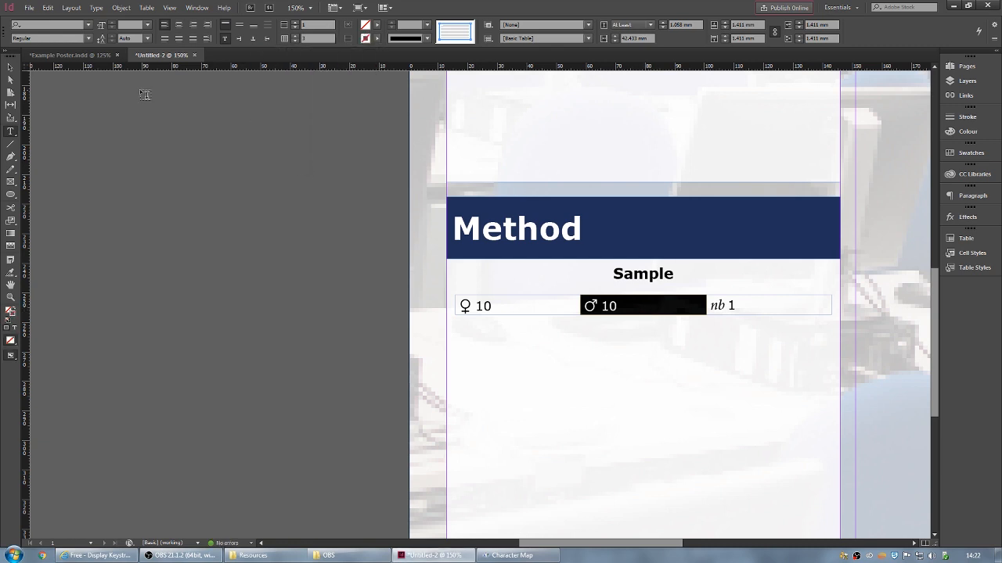
- Preview the whole poster full screen, then return to the Method panel
click(9, 68)
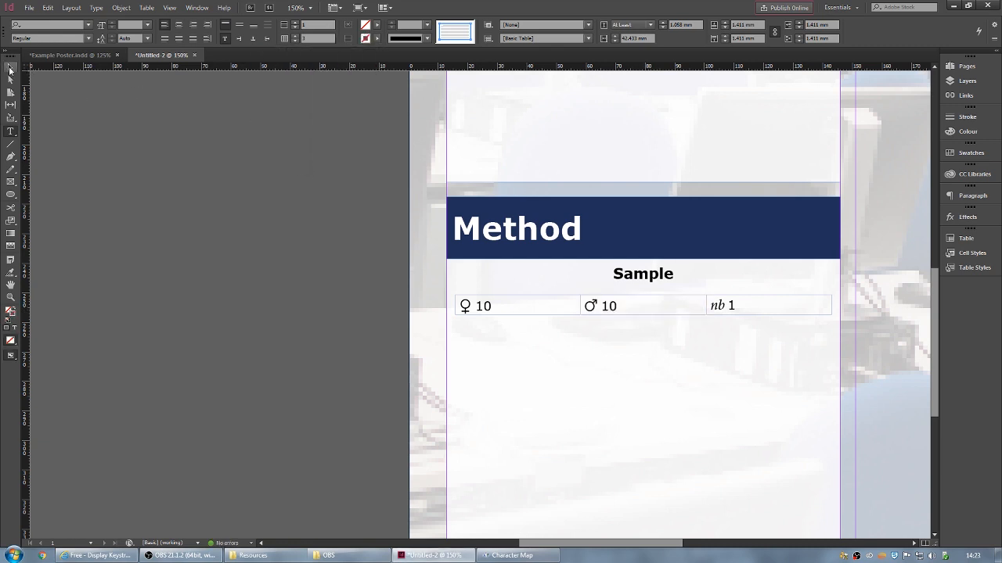
click(305, 255)
scroll(728, 376, down, 3)
scroll(812, 223, up, 1)
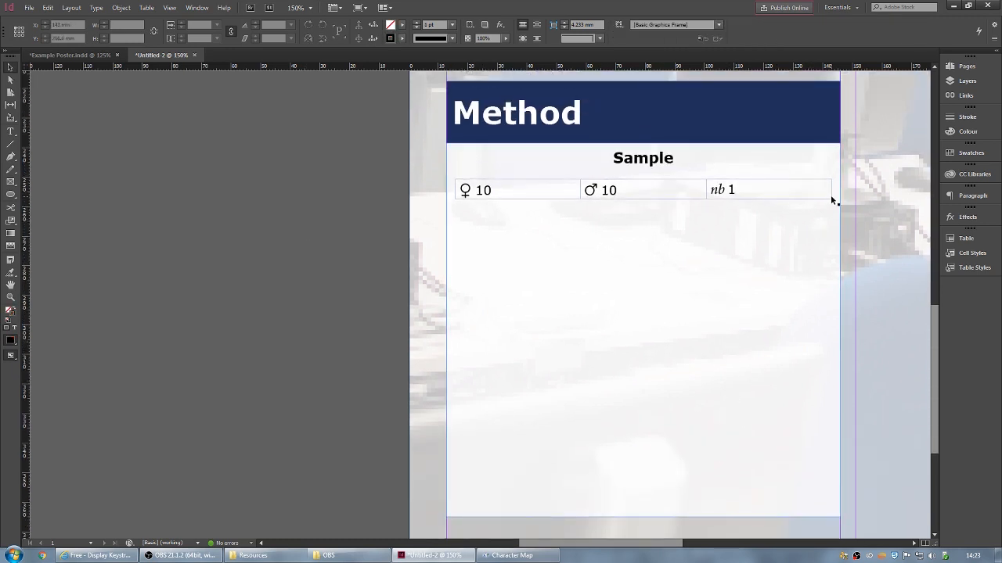
key(shift+w)
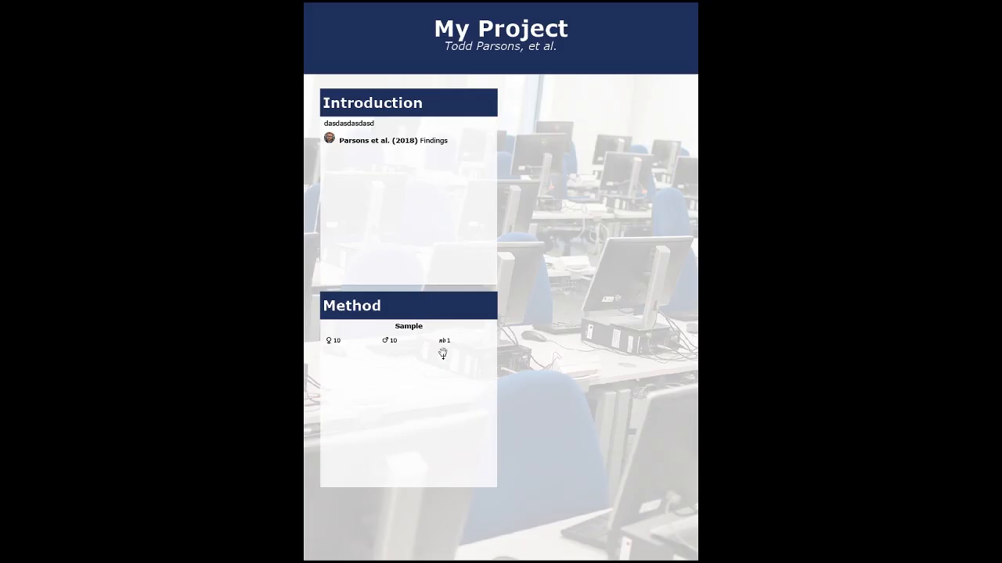
key(Escape)
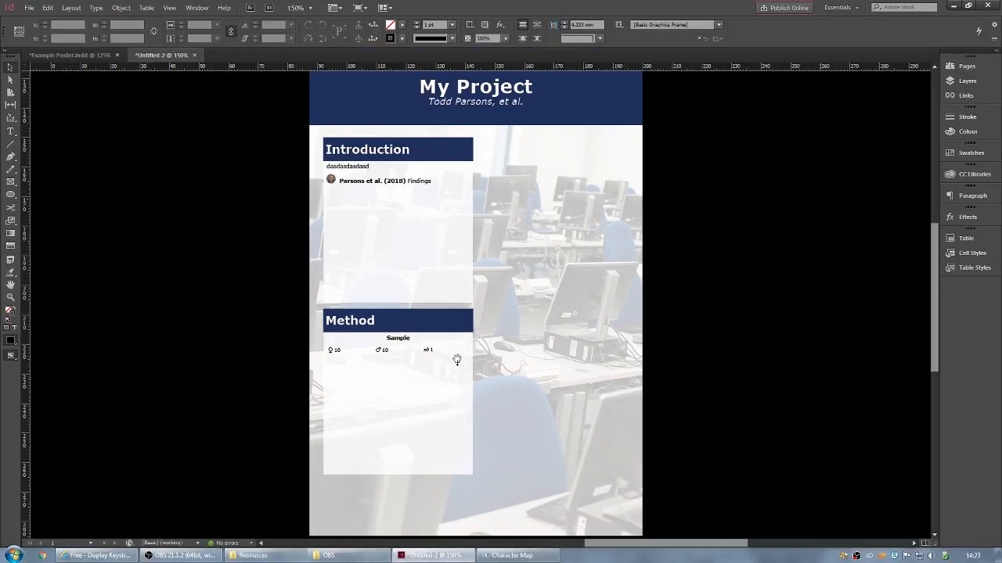
scroll(386, 432, down, 2)
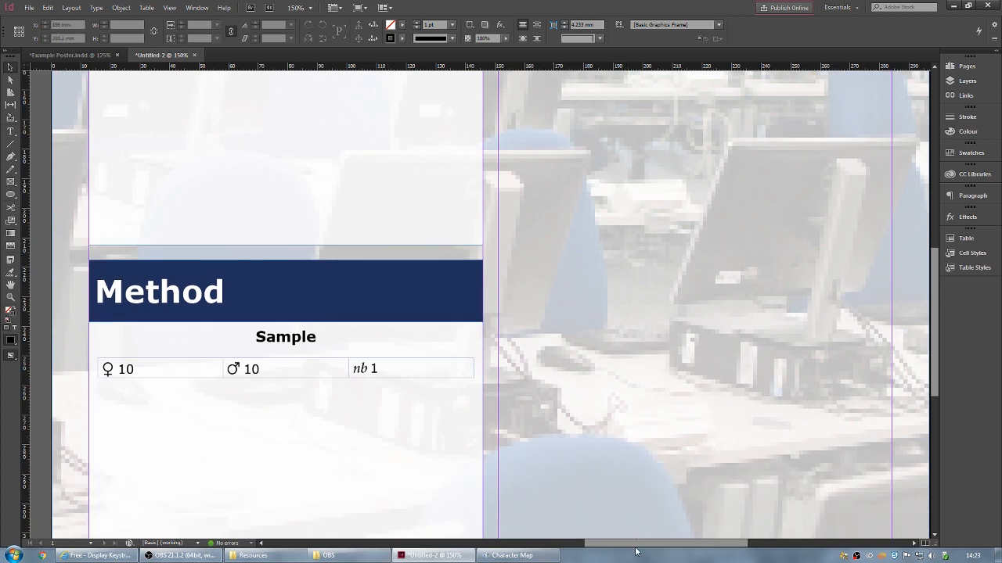
drag(637, 544, 589, 543)
scroll(597, 515, down, 2)
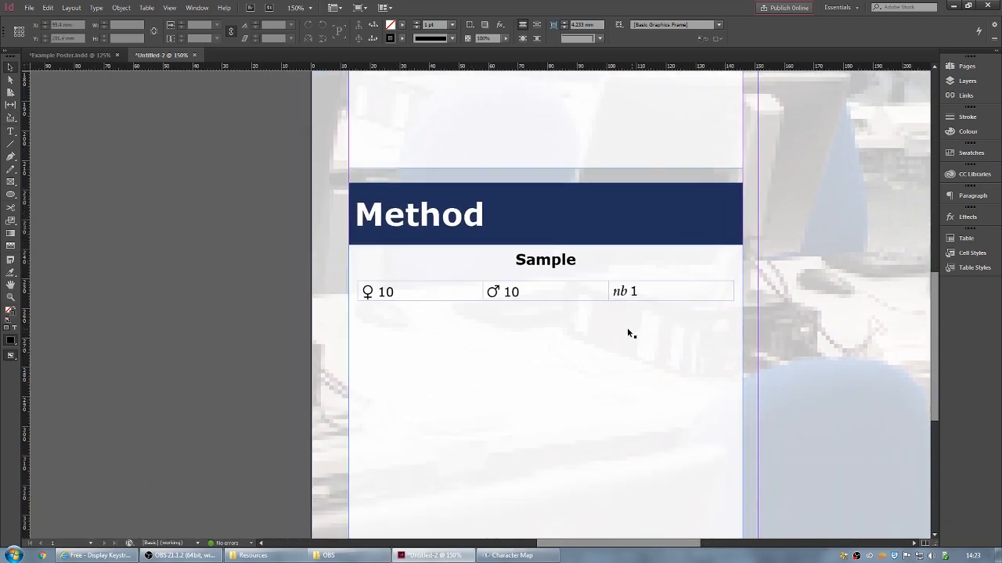
- Centre the symbols and counts in all three sample-row cells
click(648, 292)
double_click(665, 292)
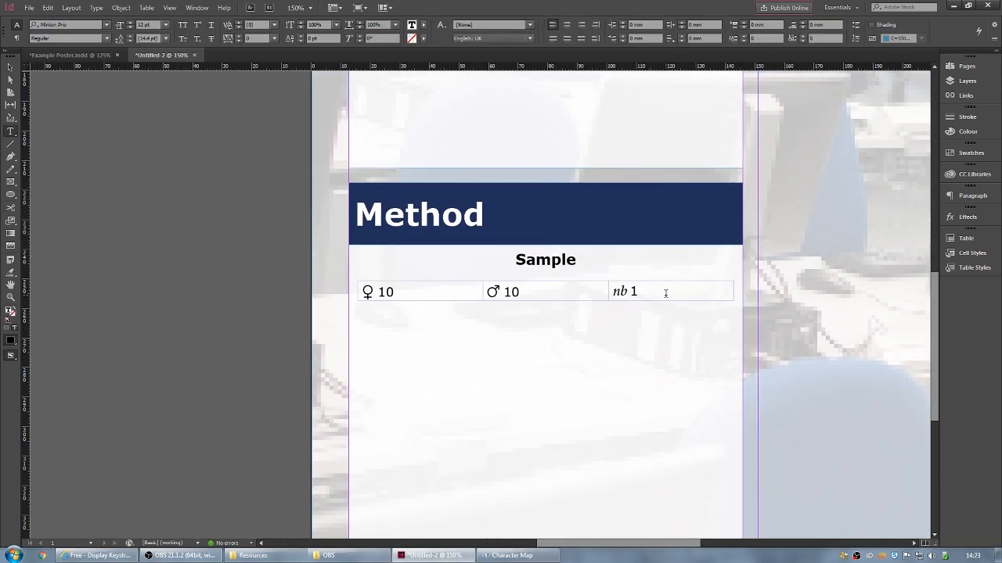
drag(667, 291, 425, 290)
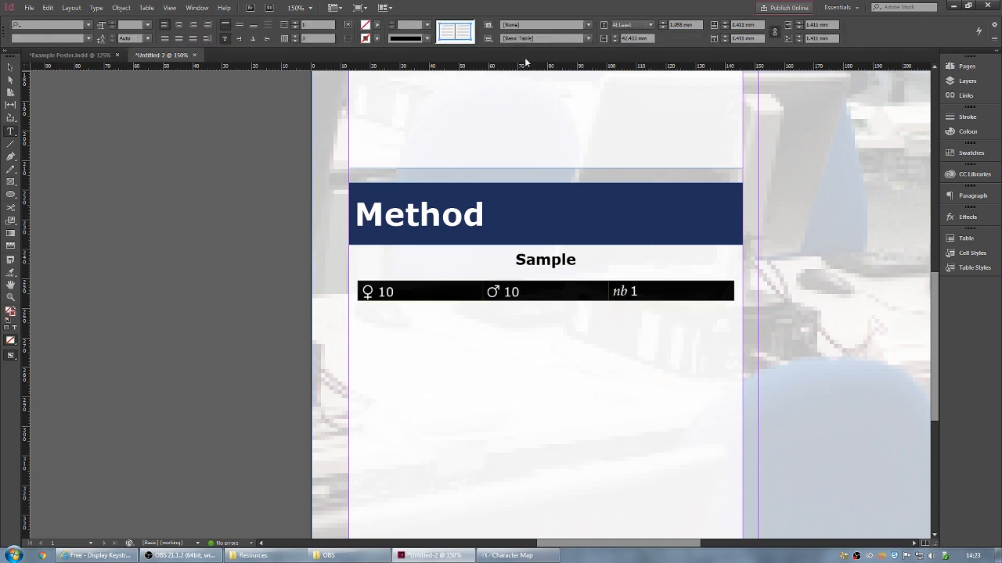
click(178, 24)
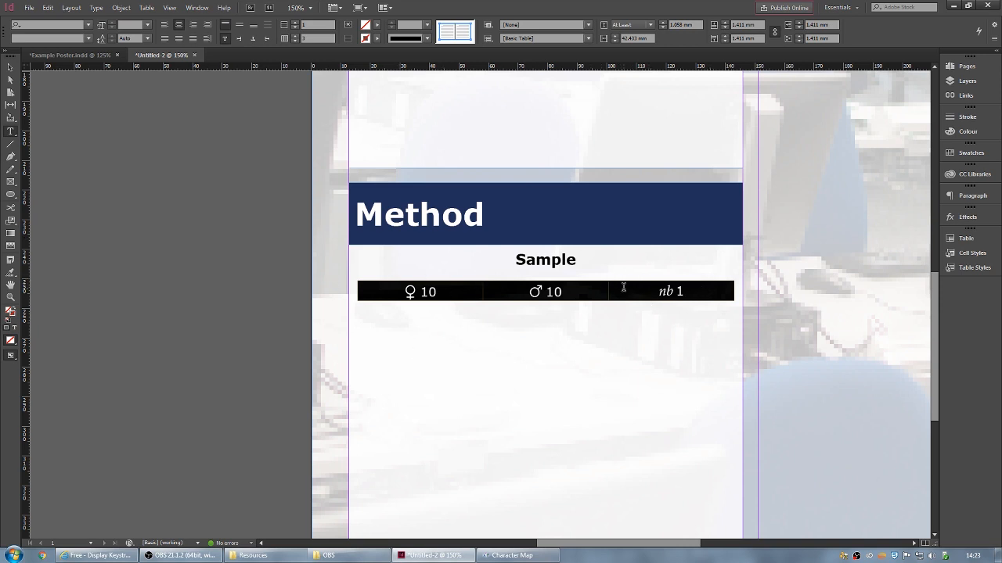
- Narrow the table's column width step by step down to 23 mm
click(615, 41)
click(615, 41)
click(615, 40)
click(615, 41)
click(615, 41)
click(615, 40)
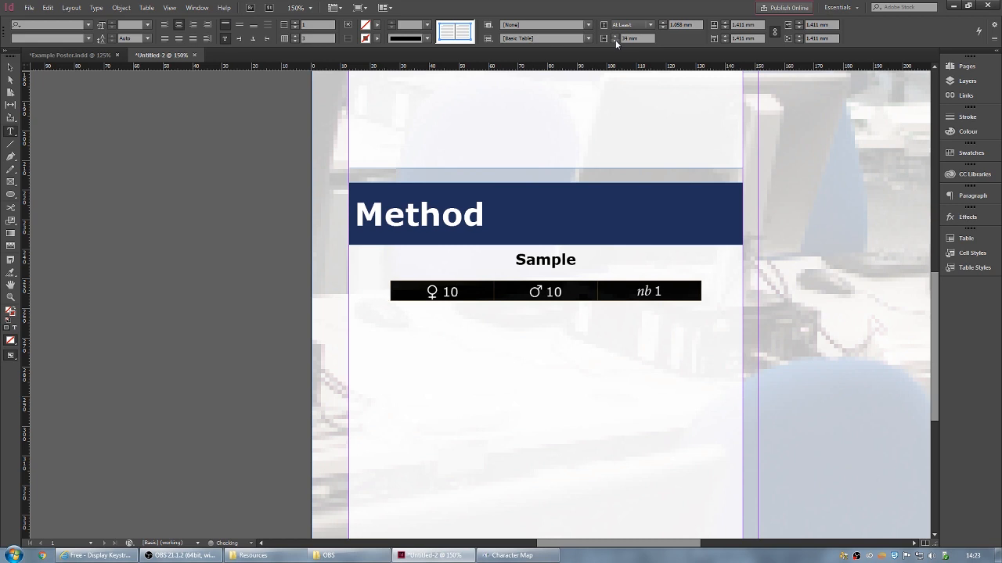
click(615, 40)
click(615, 40)
click(616, 40)
click(615, 40)
click(616, 39)
click(615, 40)
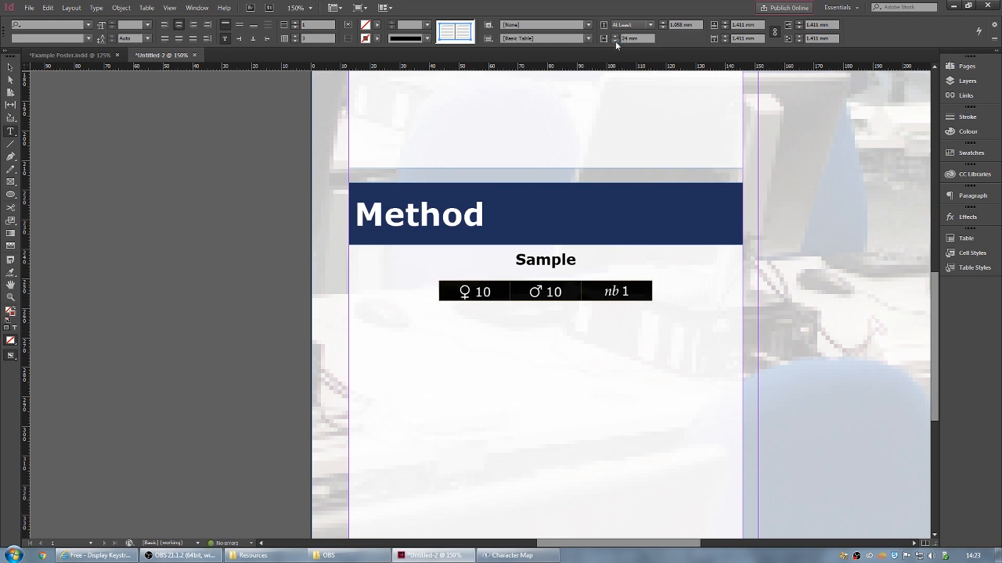
click(615, 41)
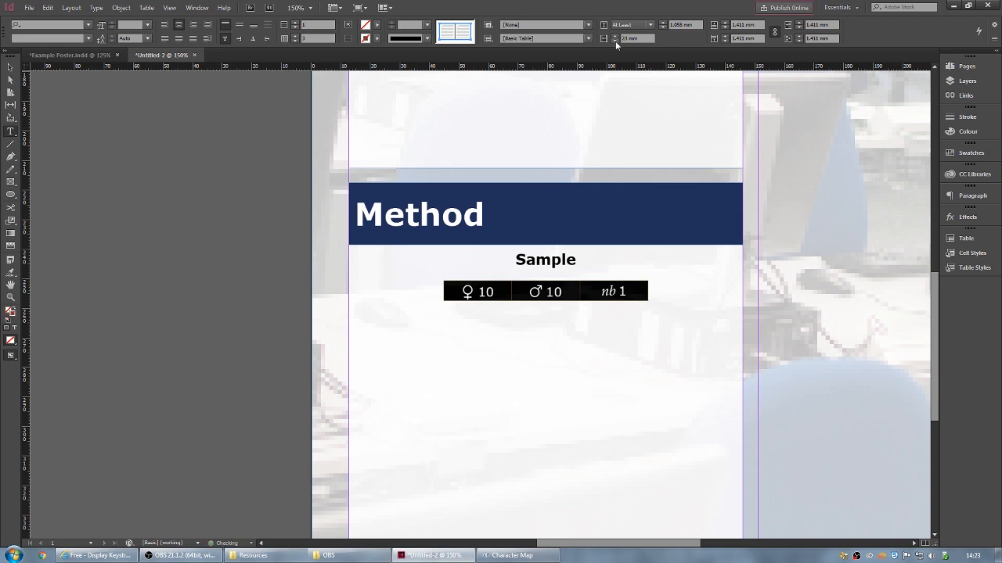
- Type the Procedure, Design and Equipment Used headings on separate lines below the Sample table
click(653, 287)
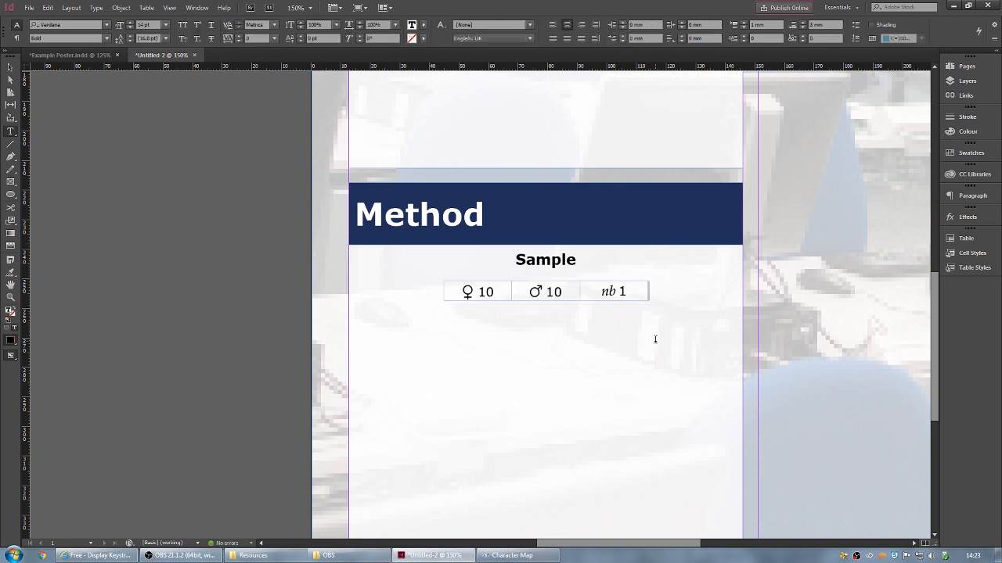
key(Return)
text(kjhdsfkjhfds)
key(BackSpace)
key(BackSpace)
key(BackSpace)
key(BackSpace)
key(BackSpace)
key(BackSpace)
key(BackSpace)
key(BackSpace)
key(BackSpace)
key(BackSpace)
key(BackSpace)
key(BackSpace)
text(Procedure)
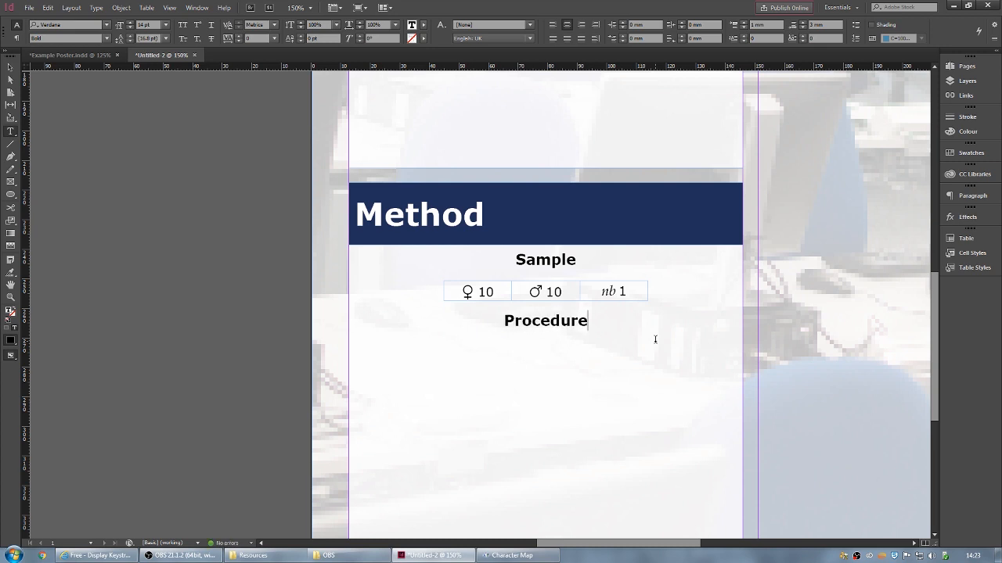
key(Return)
text(Design)
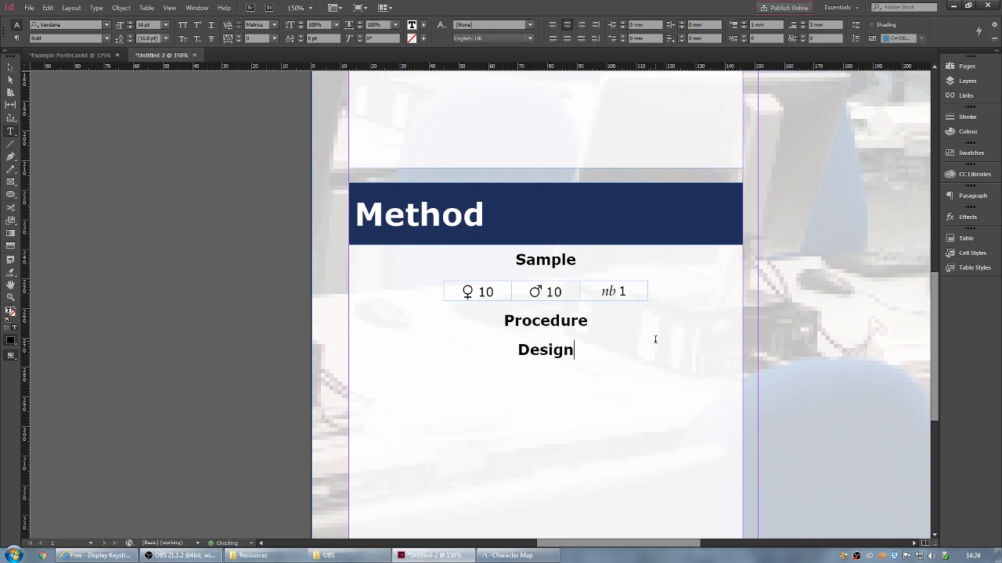
key(Return)
text(Equipm)
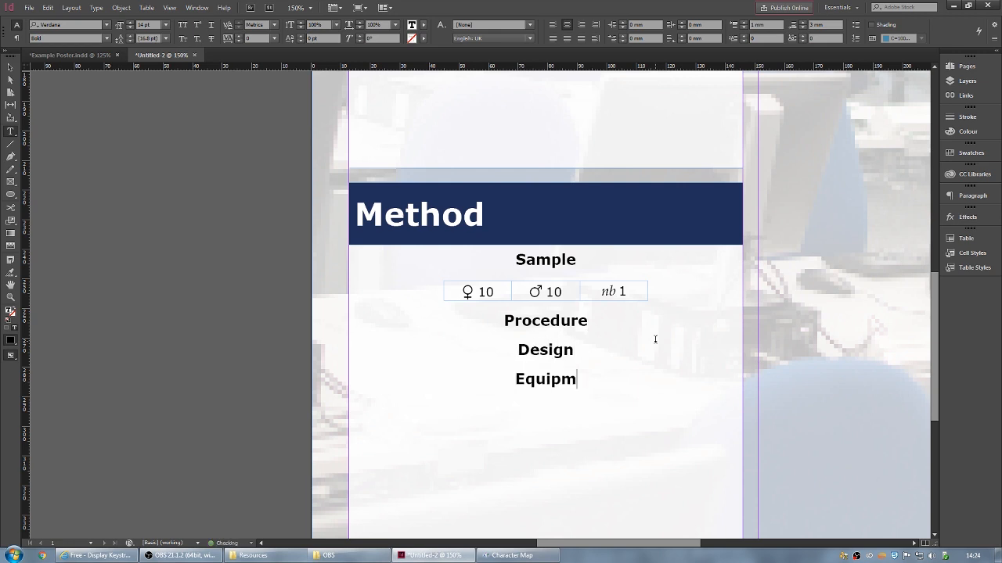
text(ent Used)
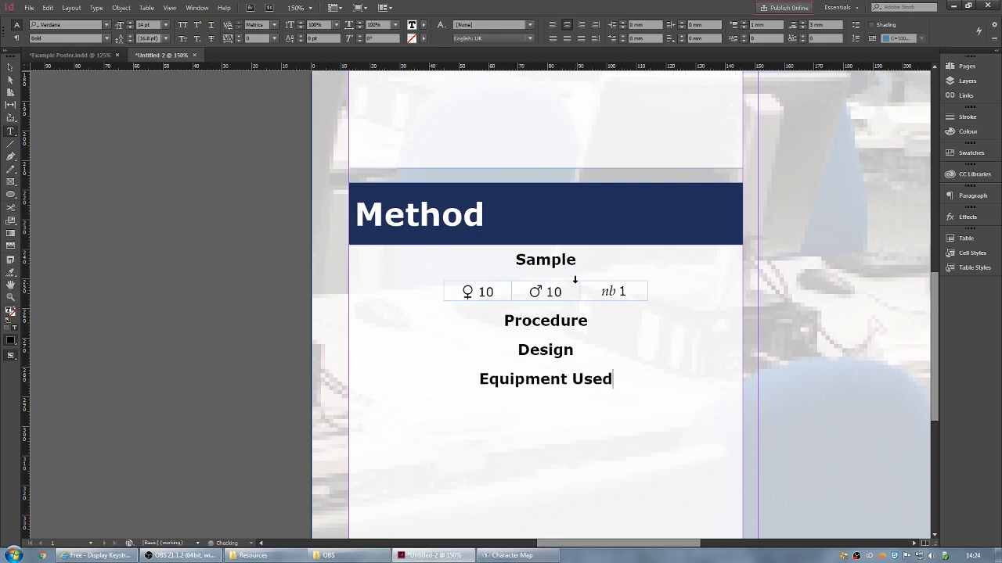
- Add a Regular-weight placeholder paragraph 'dfsdfsdfsdfsdfsdf' under the Procedure heading
click(594, 323)
key(Return)
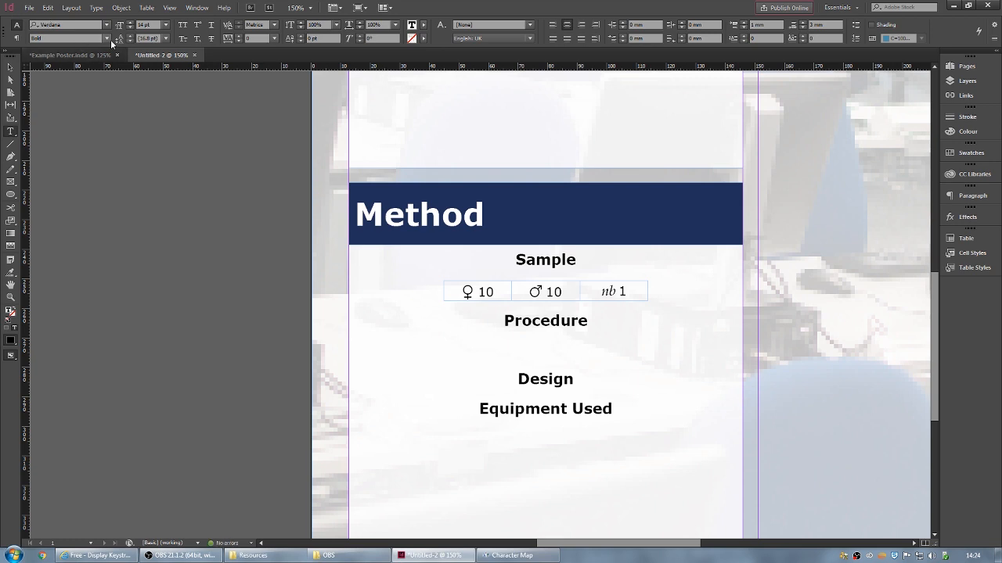
click(109, 39)
click(60, 50)
text(dfsdfsdfsdfsdfsdf)
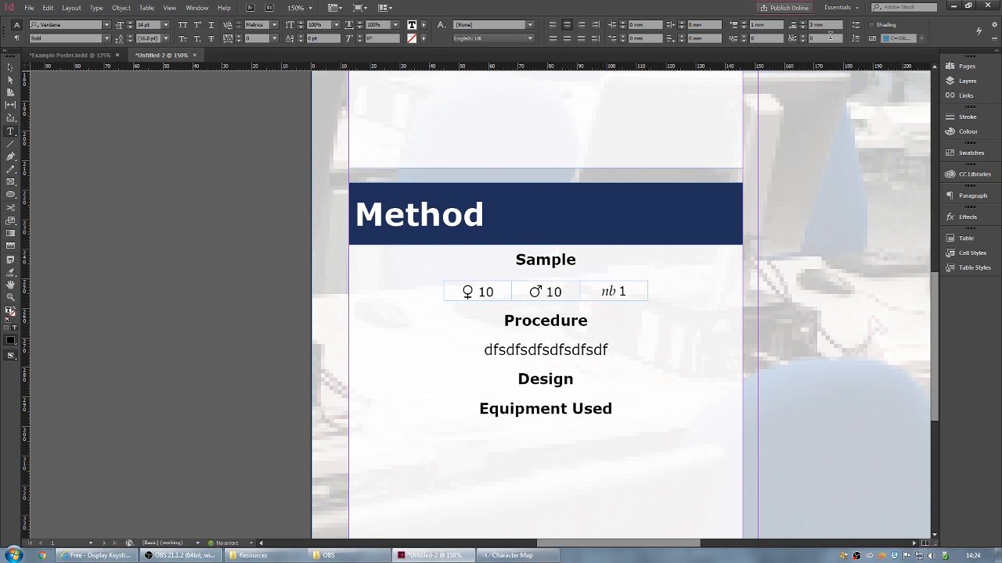
- Reduce the Space After on the Procedure heading and its placeholder paragraph
click(803, 29)
click(802, 29)
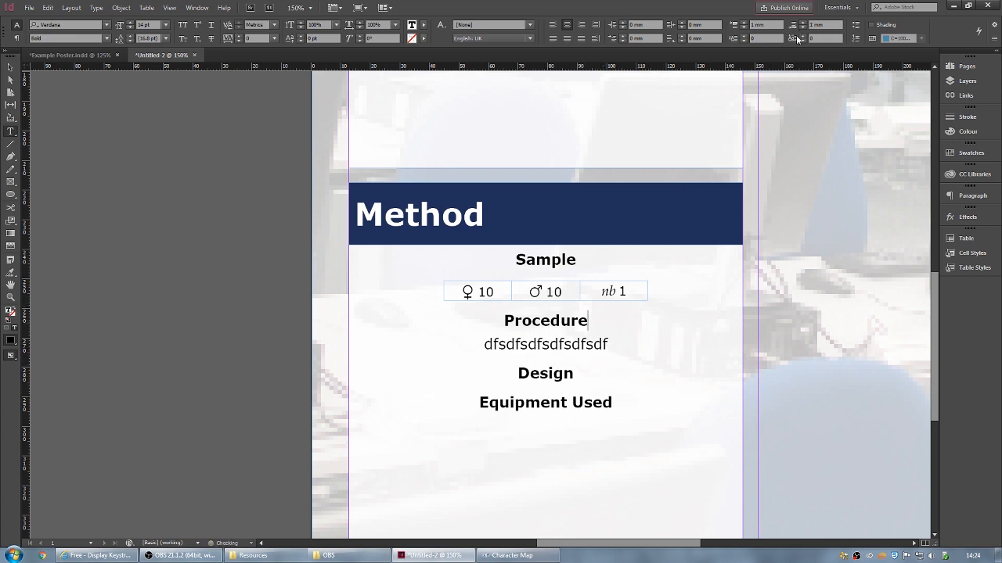
click(617, 344)
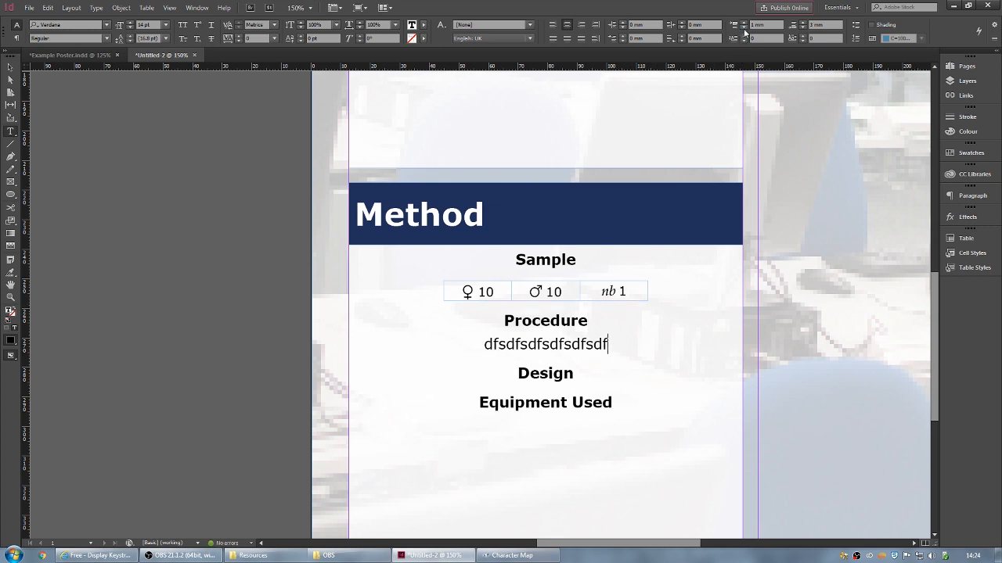
click(744, 27)
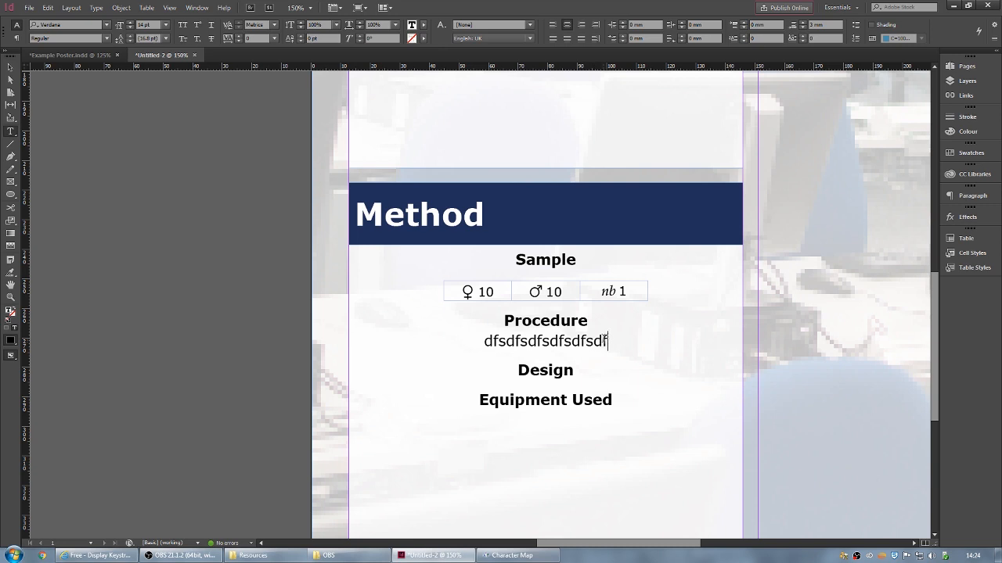
scroll(604, 338, up, 1)
scroll(604, 338, down, 1)
scroll(602, 337, down, 5)
scroll(612, 332, up, 5)
scroll(594, 235, up, 10)
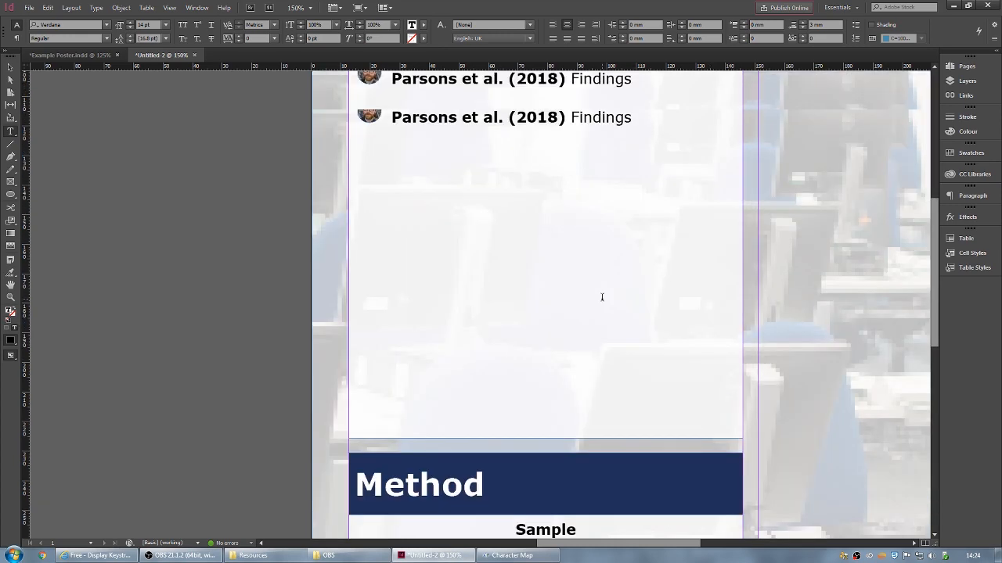
scroll(617, 314, down, 10)
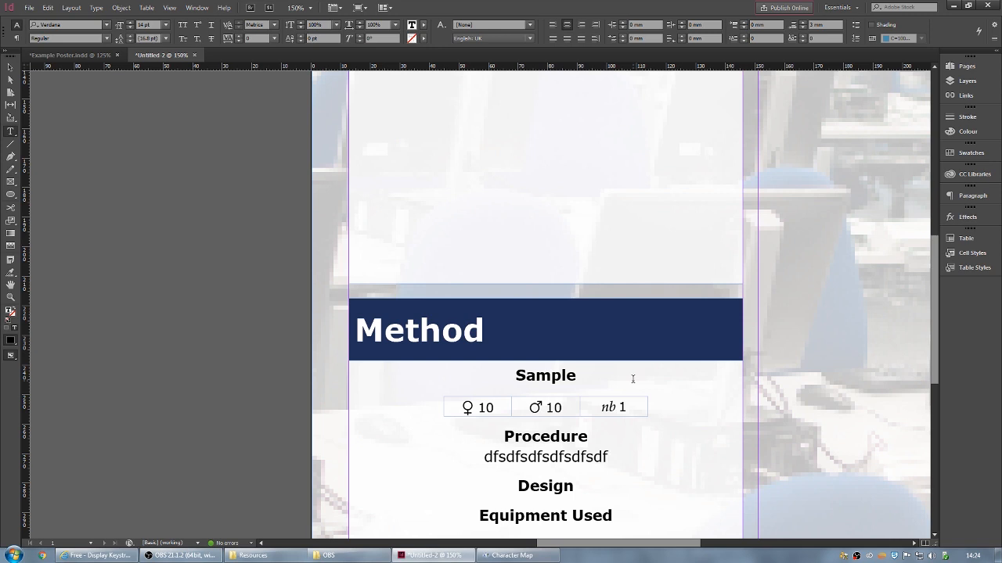
- Colour the 'nb' letters blue-grey and the ♂ symbol teal in the Sample table
drag(618, 407, 600, 407)
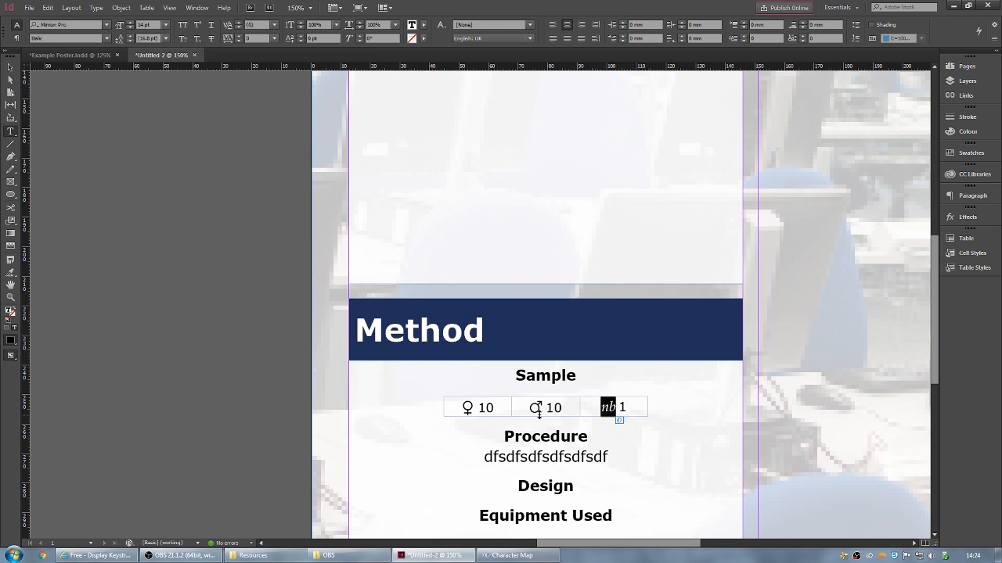
click(424, 26)
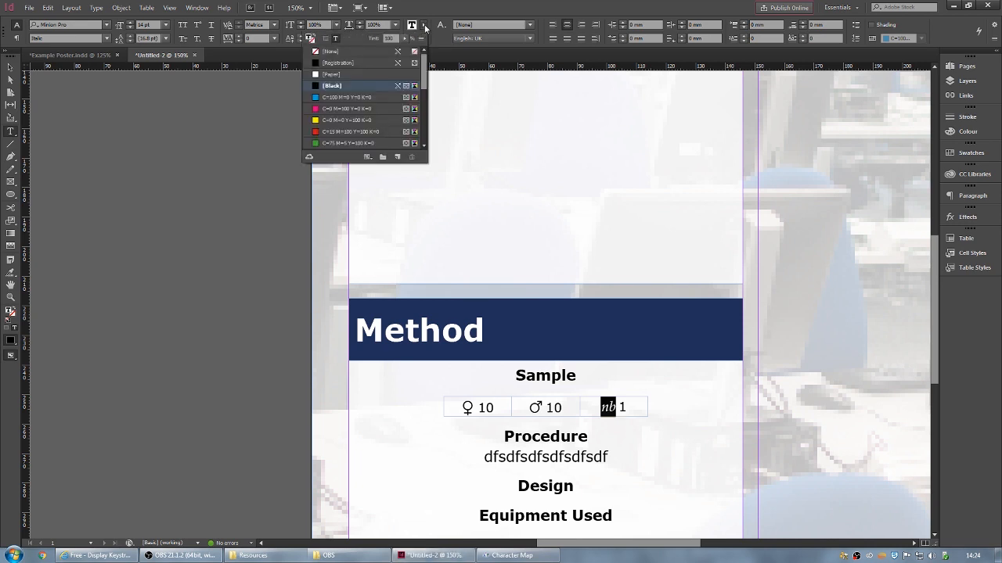
scroll(369, 100, down, 3)
scroll(366, 101, down, 1)
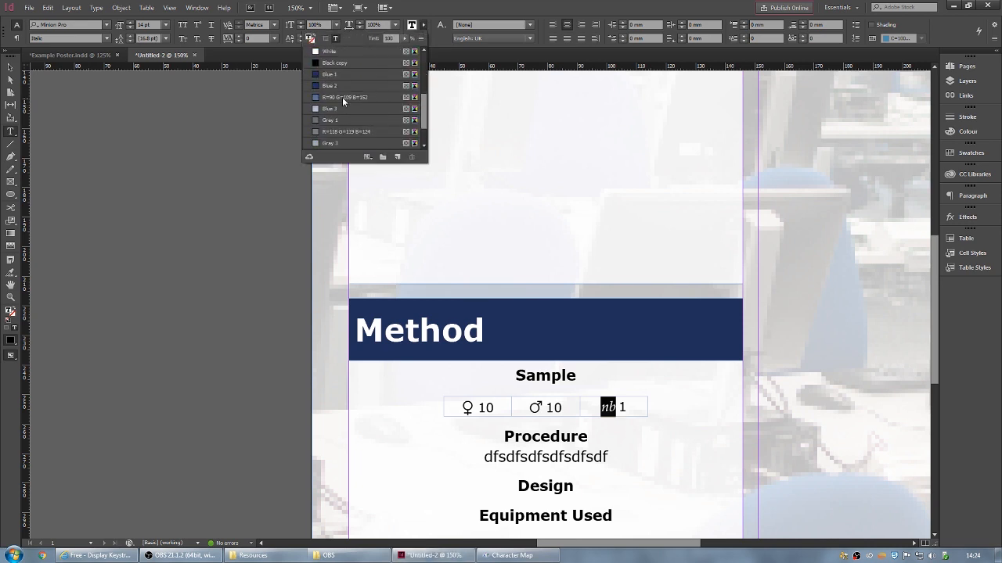
click(342, 99)
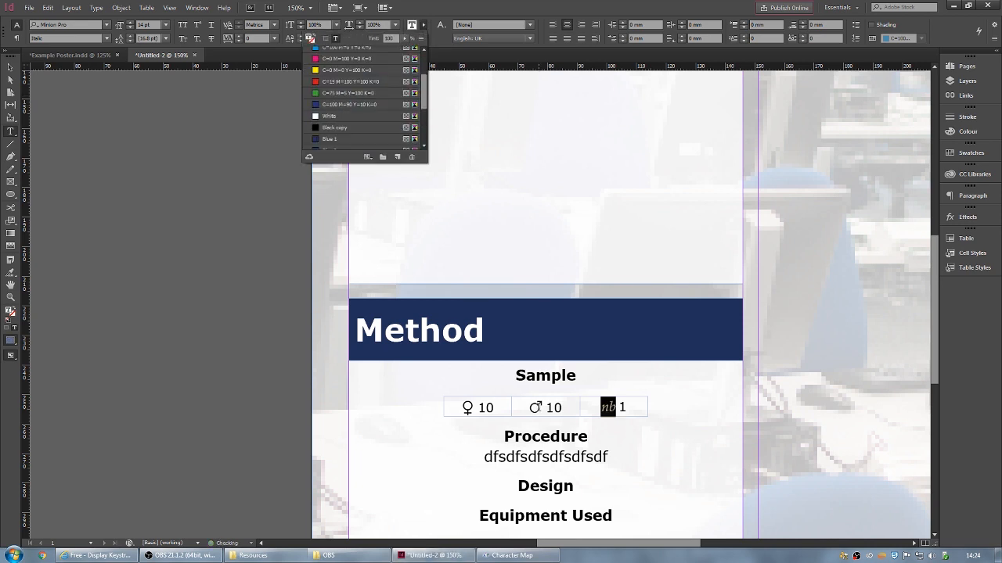
drag(529, 407, 542, 408)
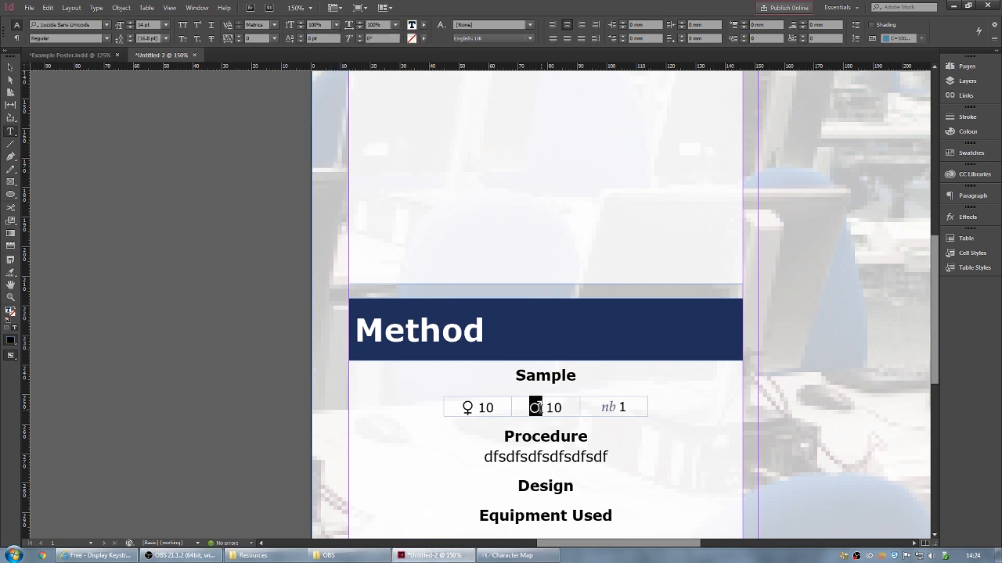
click(424, 25)
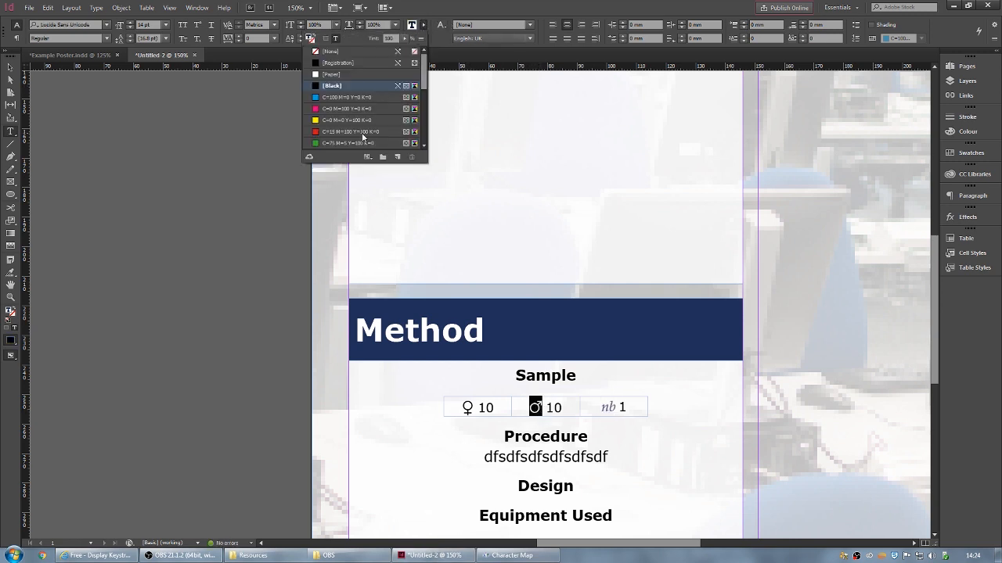
scroll(361, 130, down, 5)
click(338, 132)
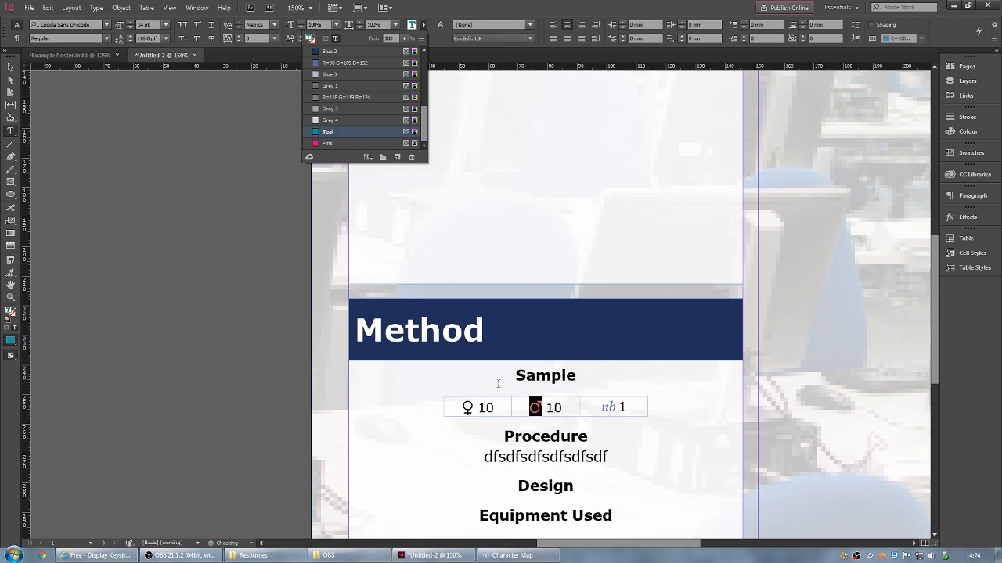
- Colour the ♀ symbol pink and return to the Selection tool
drag(461, 408, 475, 408)
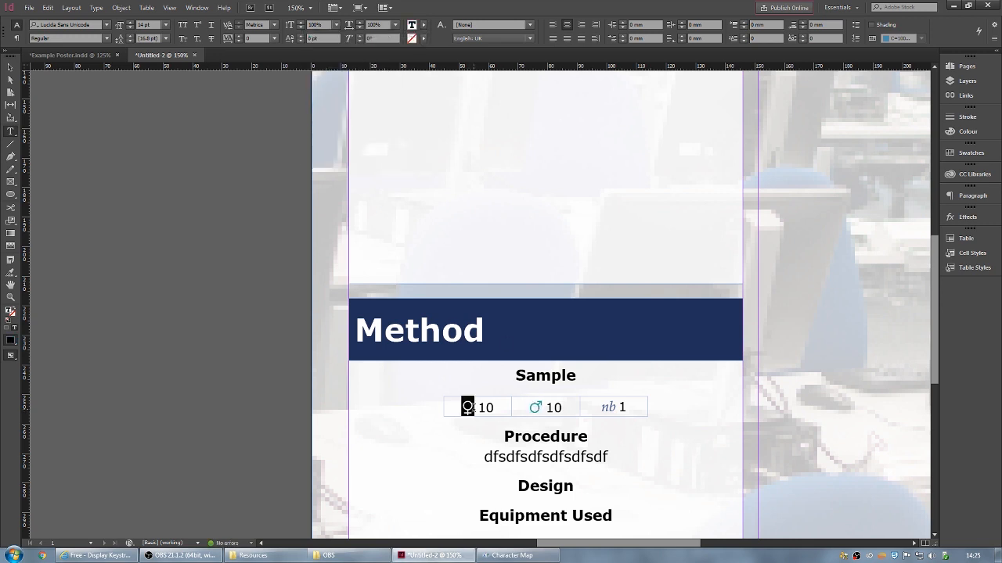
click(424, 26)
scroll(362, 109, down, 5)
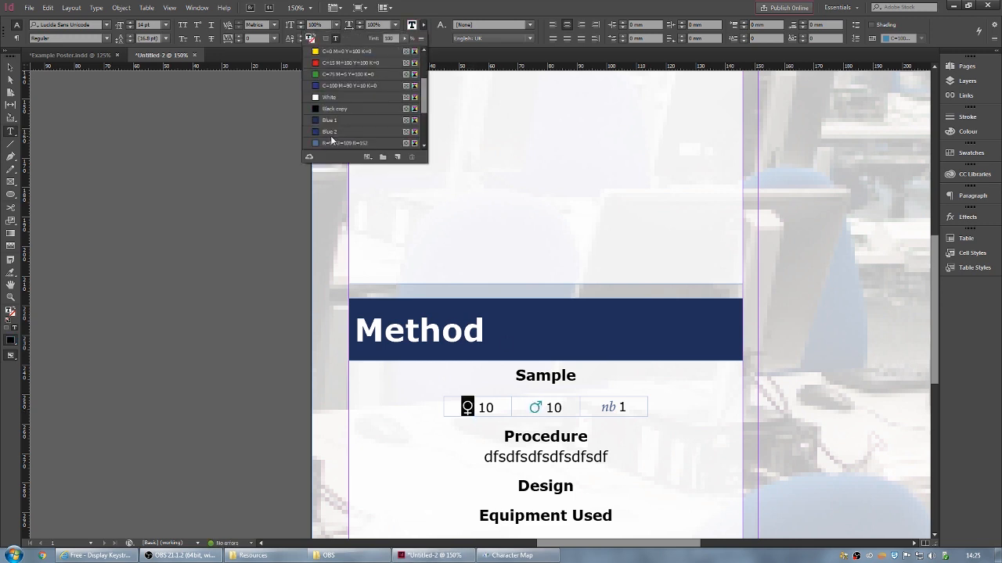
click(328, 143)
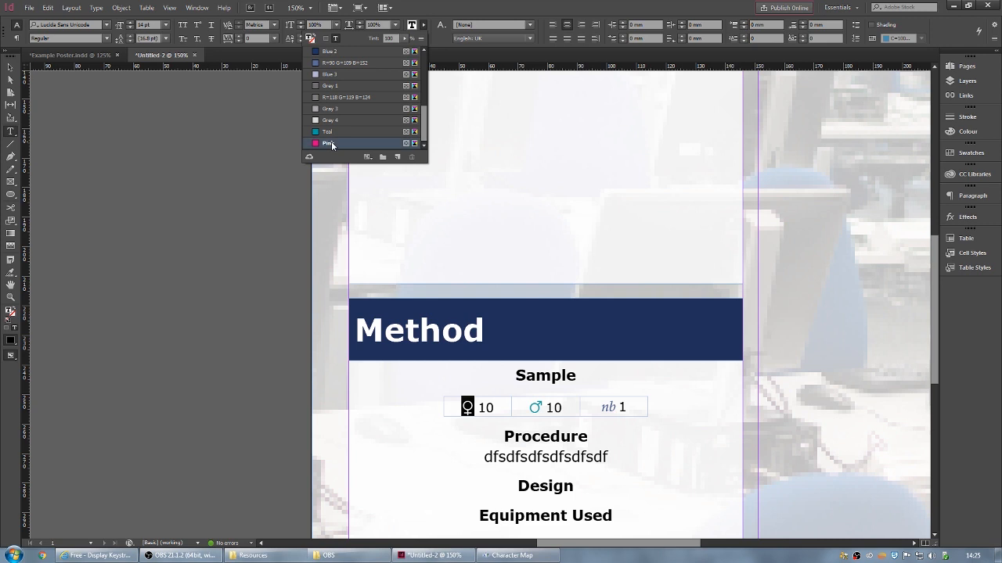
click(626, 407)
click(632, 412)
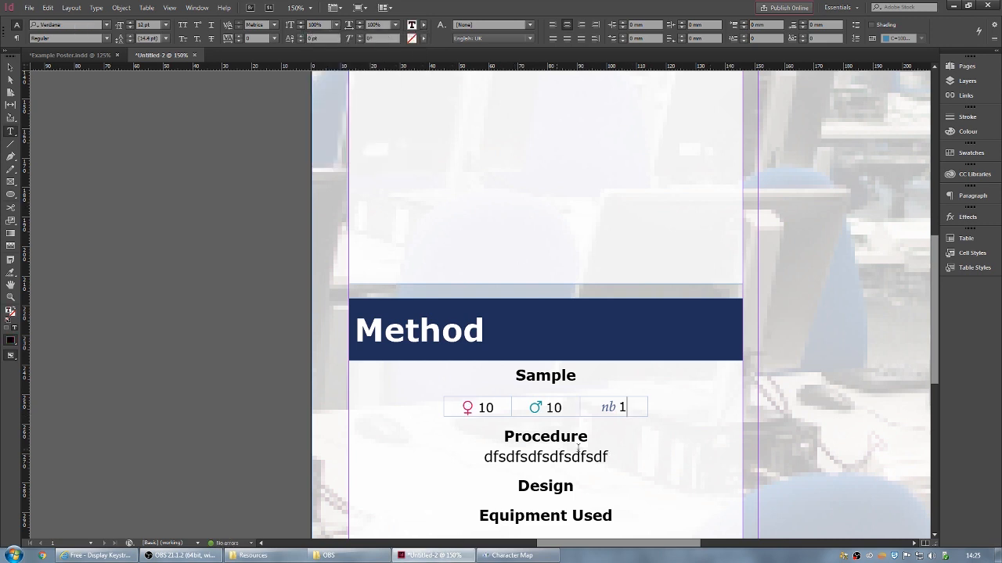
scroll(646, 411, down, 4)
scroll(618, 313, down, 2)
scroll(369, 287, up, 2)
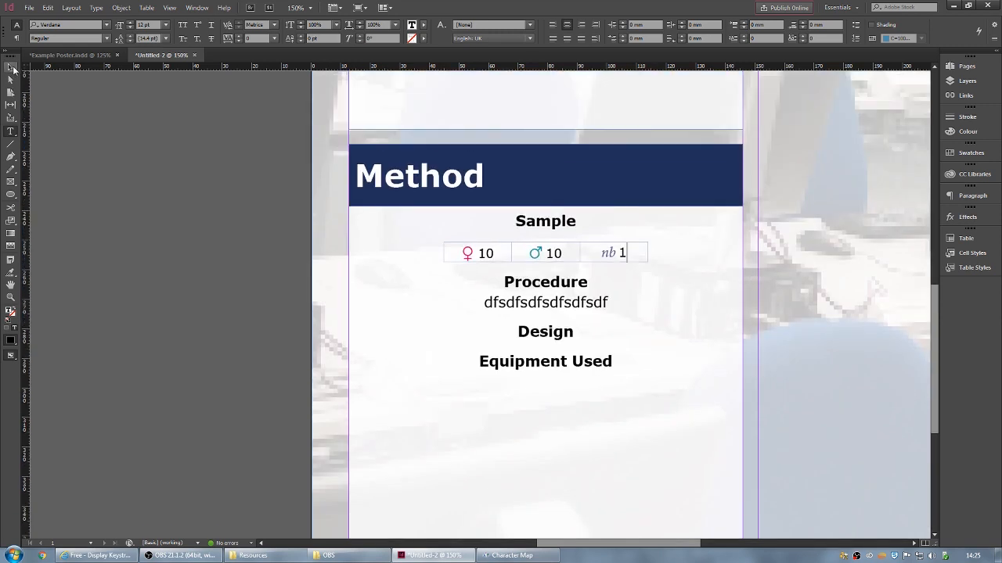
click(14, 69)
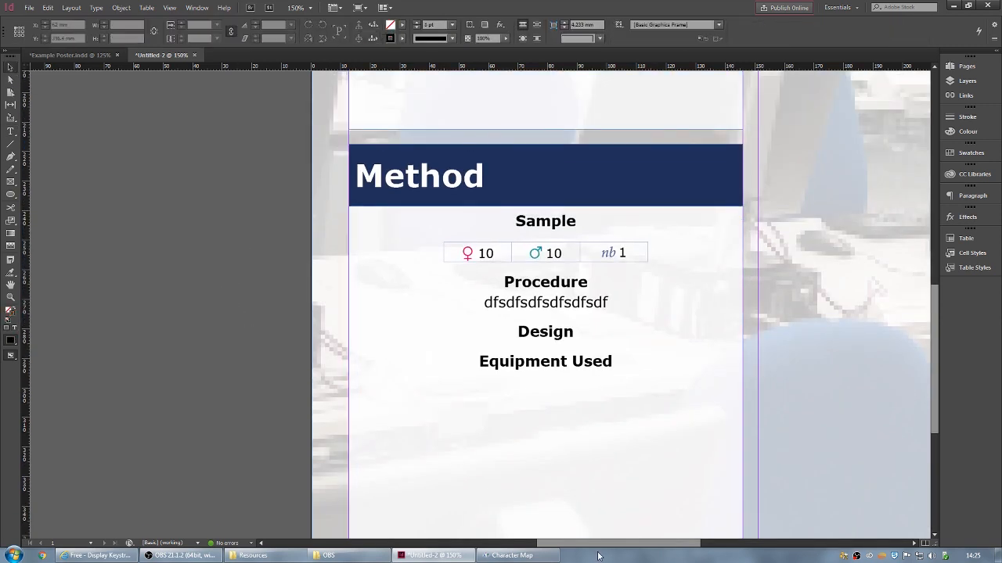
- Paste a copy of the Method heading and body frames at the right column's top, retitled 'Findings'
drag(601, 544, 678, 548)
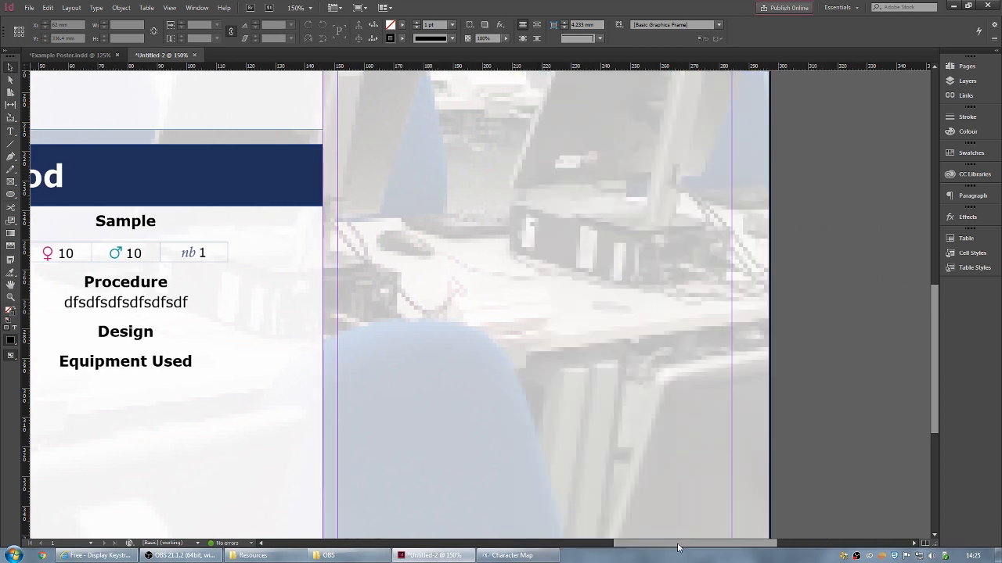
key(ctrl+minus)
key(ctrl+minus)
key(ctrl+minus)
key(ctrl+minus)
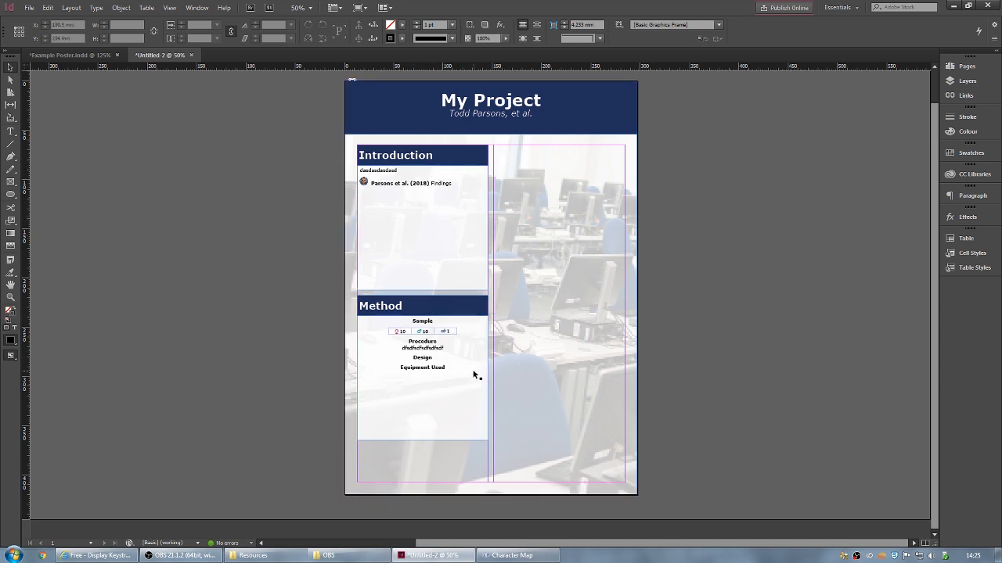
click(452, 306)
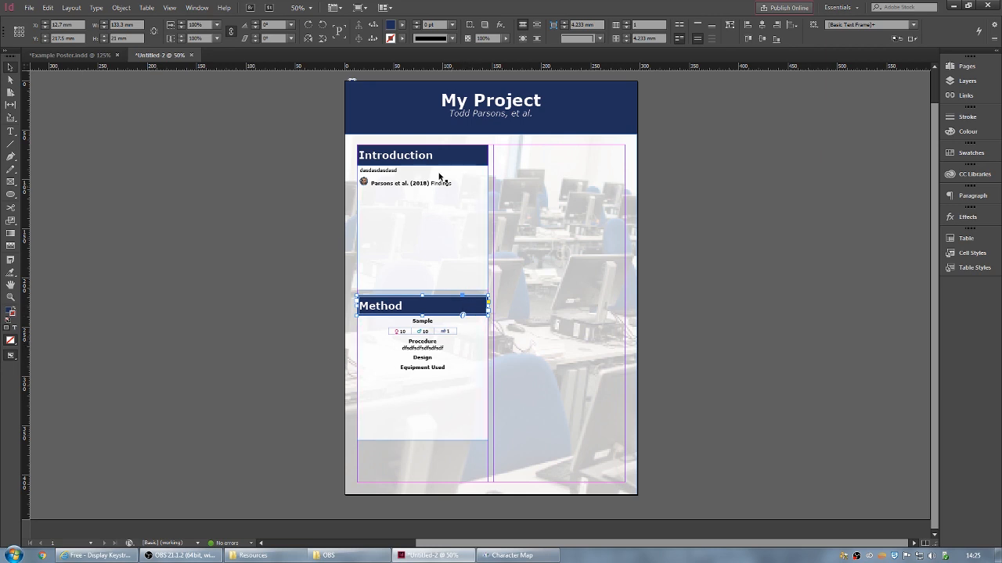
shift+click(471, 353)
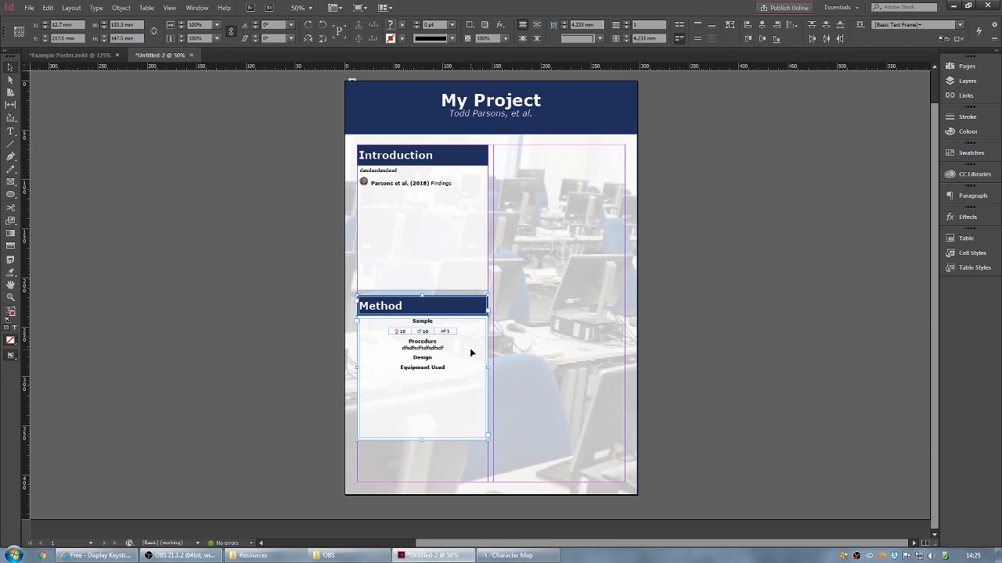
key(ctrl+v)
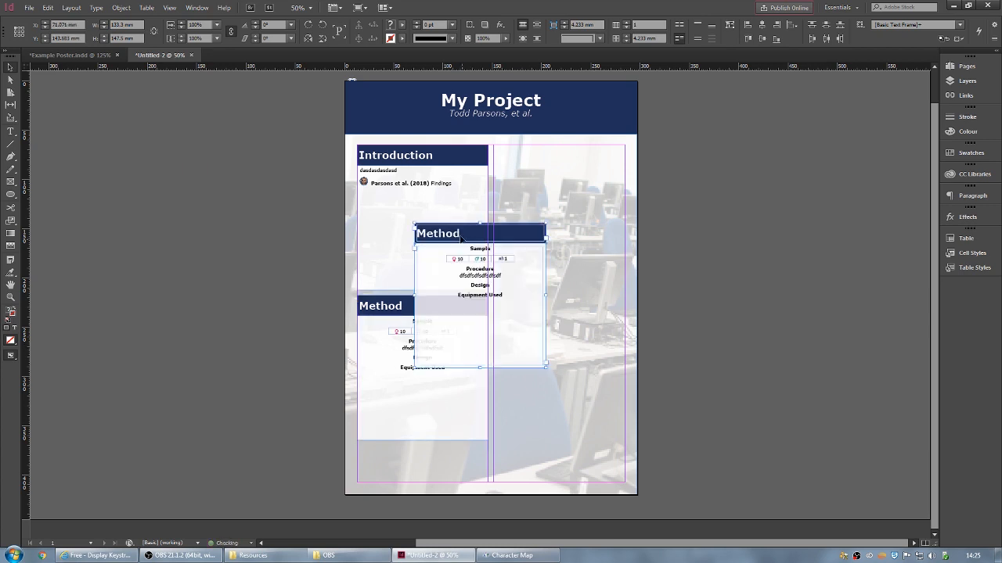
drag(465, 236, 494, 155)
double_click(518, 154)
text(Findings)
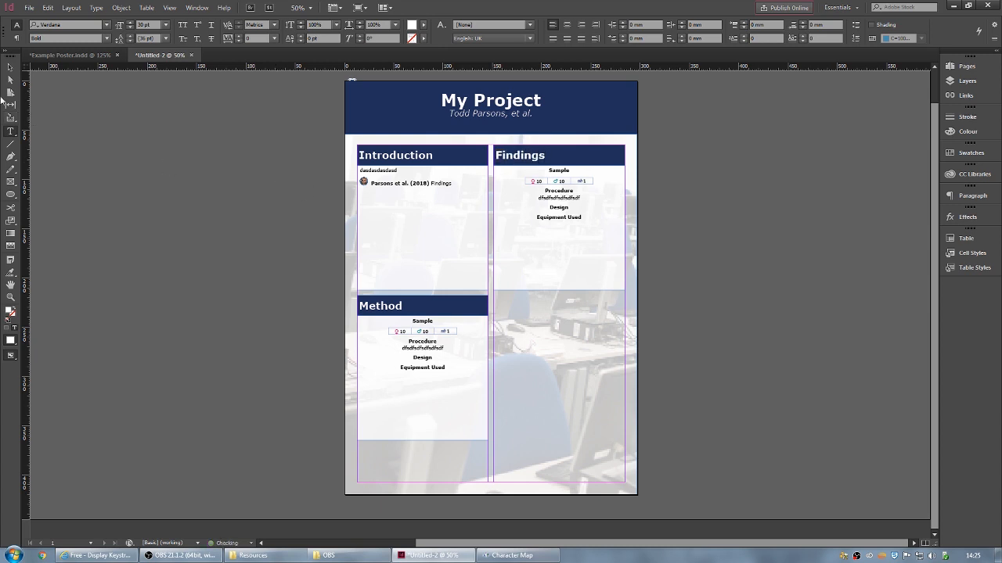
- Delete all the copied Method text from the Findings body frame
click(10, 69)
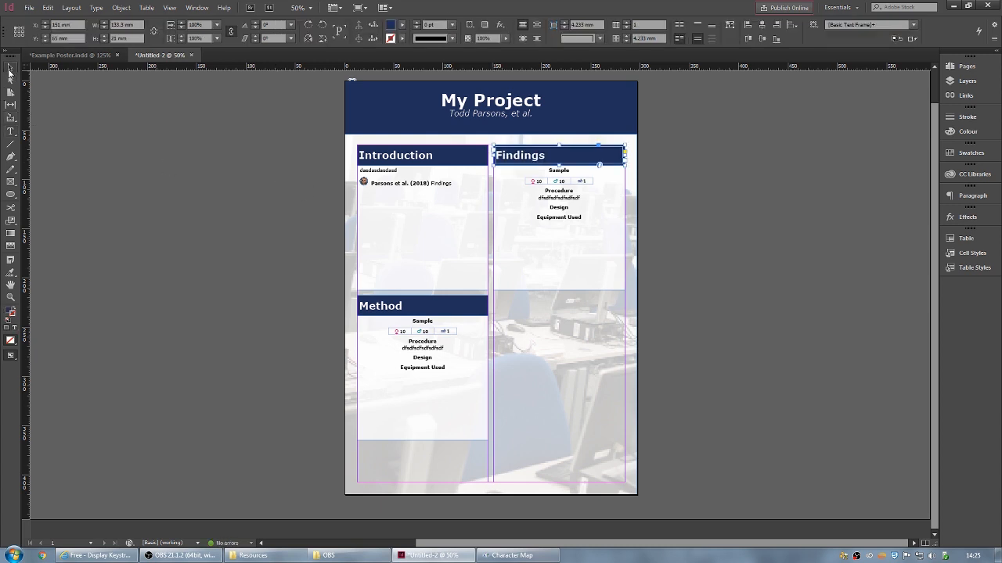
click(563, 220)
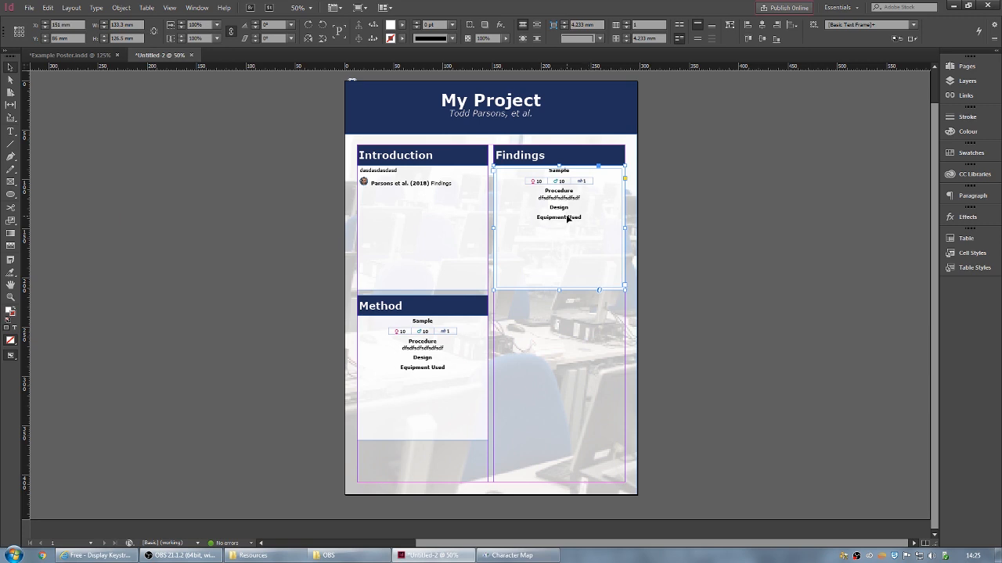
double_click(568, 219)
key(ctrl+a)
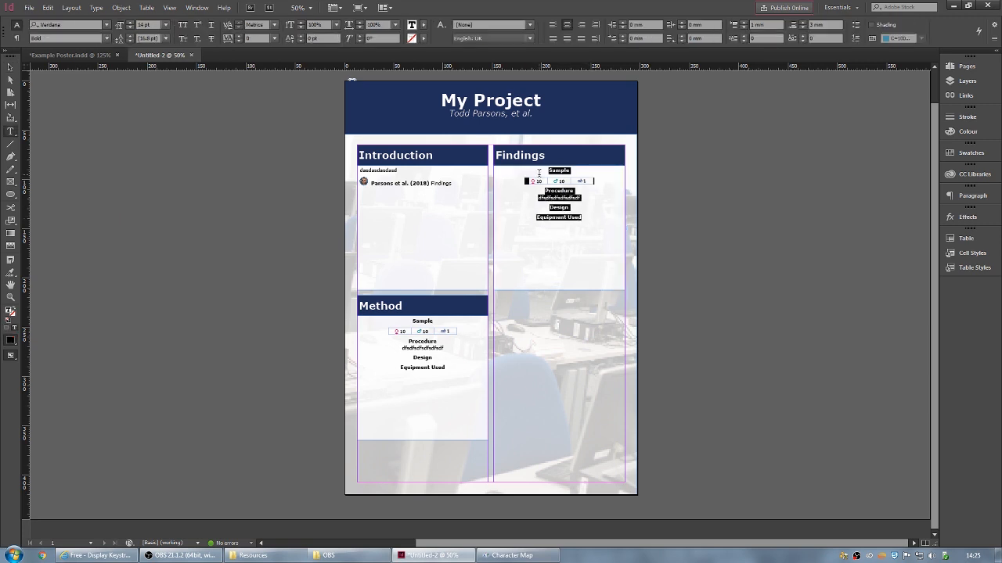
key(BackSpace)
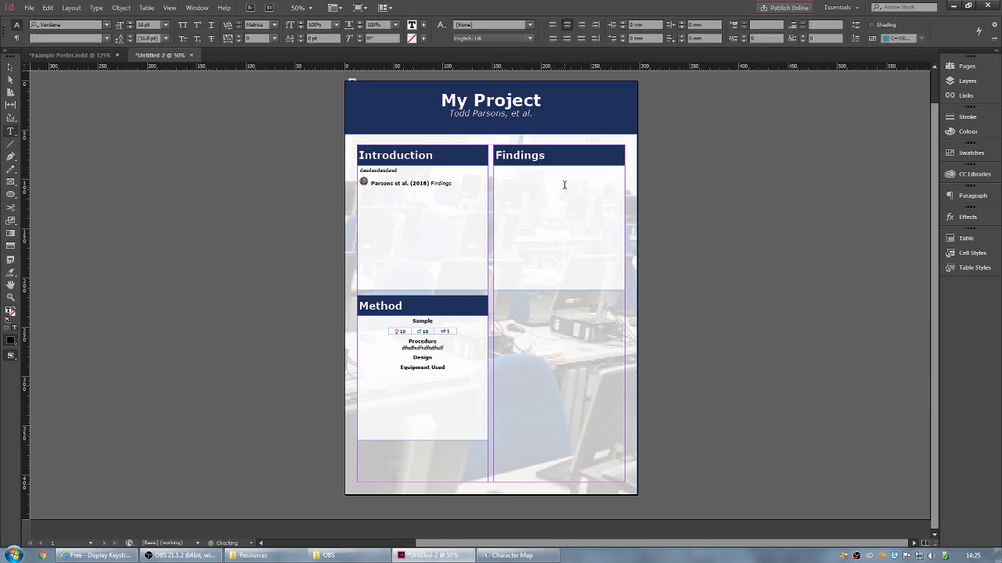
- Type a slightly larger Bold Italic subtitle 'Two-Way Repeated Measures ANOVA' in the Findings frame
click(107, 38)
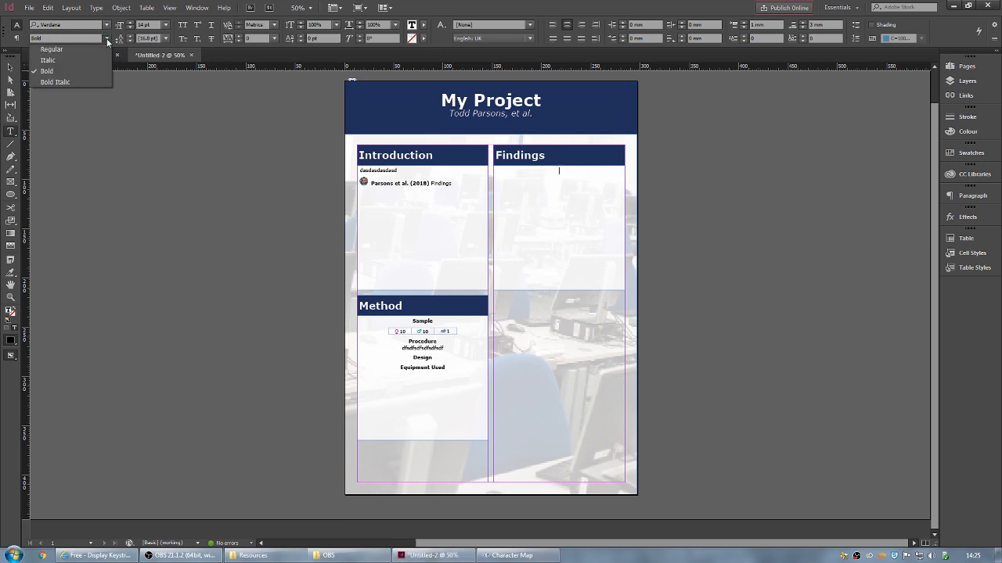
click(55, 82)
click(130, 22)
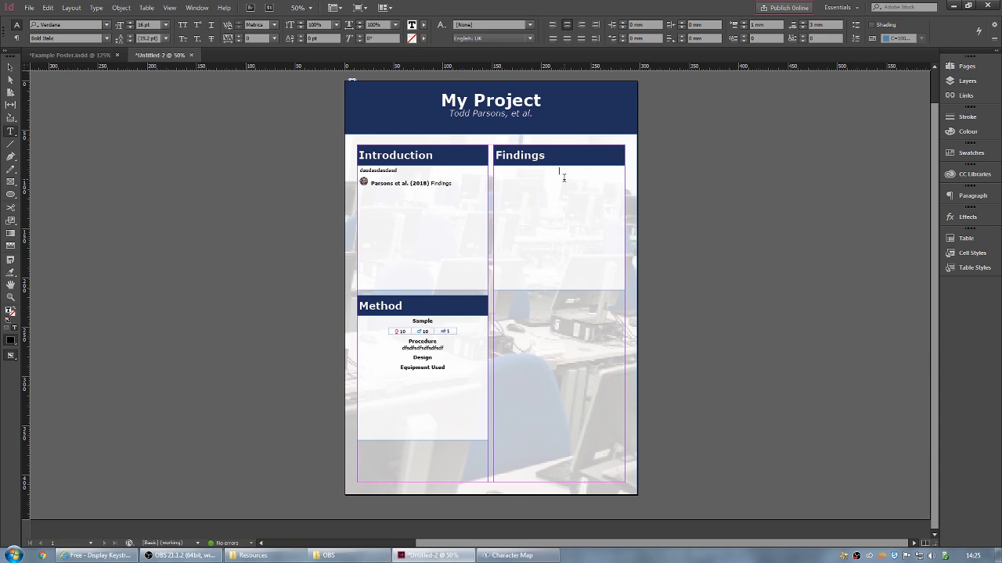
click(564, 178)
text(Two-Way Repeated Measures ANOVA)
click(146, 8)
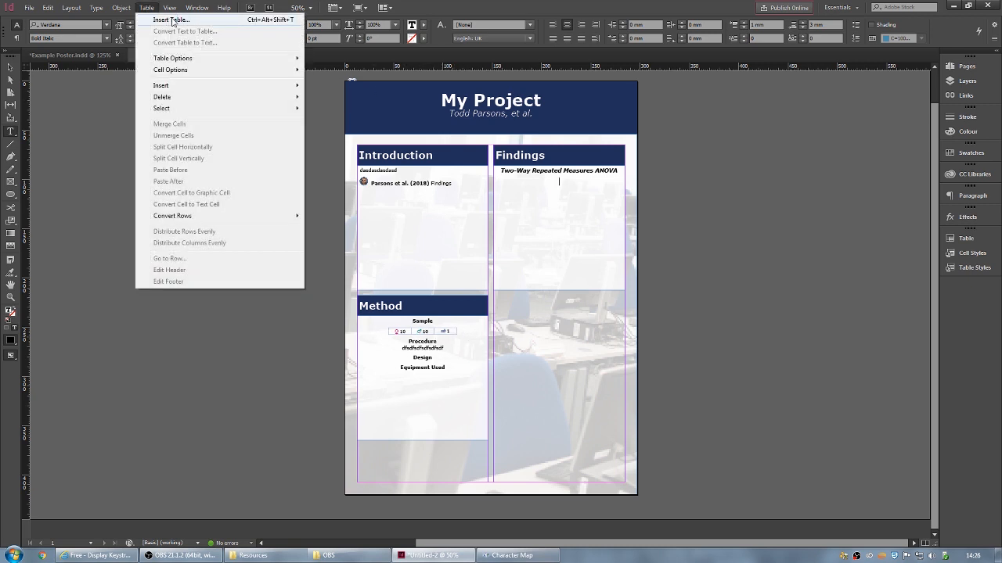
- Insert a 2-column table into the Findings frame below the ANOVA subtitle
click(172, 20)
drag(266, 179, 748, 139)
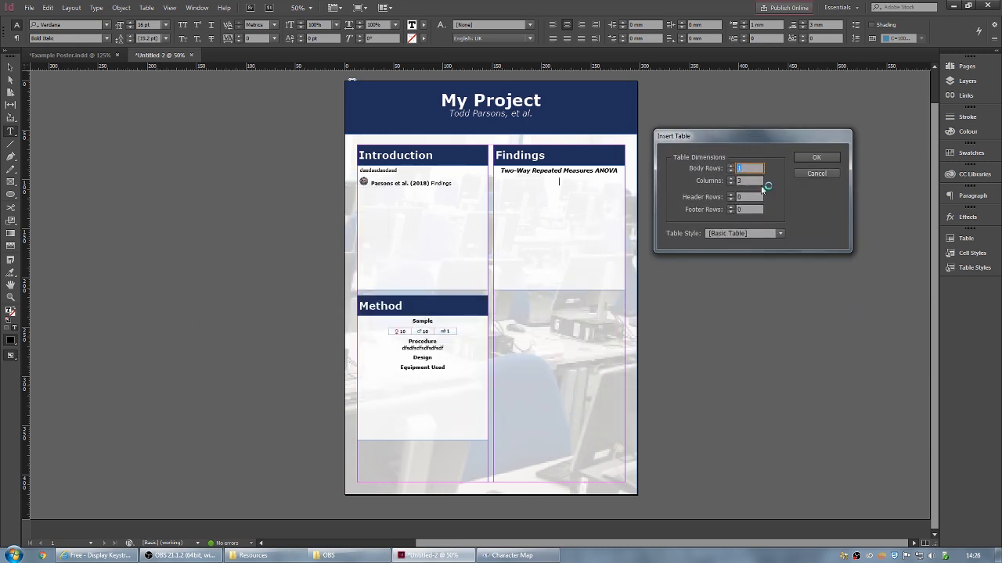
double_click(744, 181)
text(2)
click(744, 169)
double_click(744, 169)
click(816, 158)
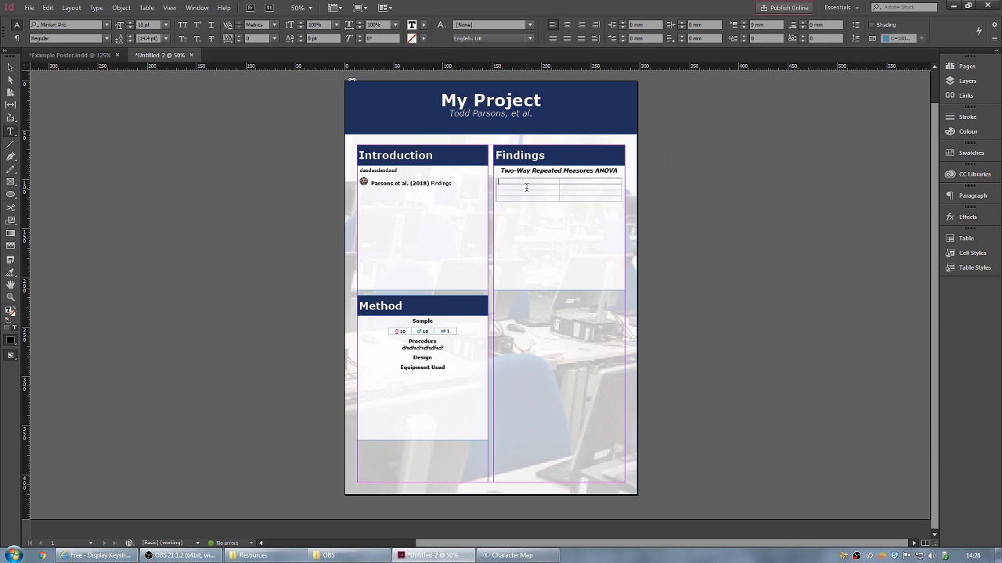
- Type the Factor and Level labels into the table's cells
text(Re)
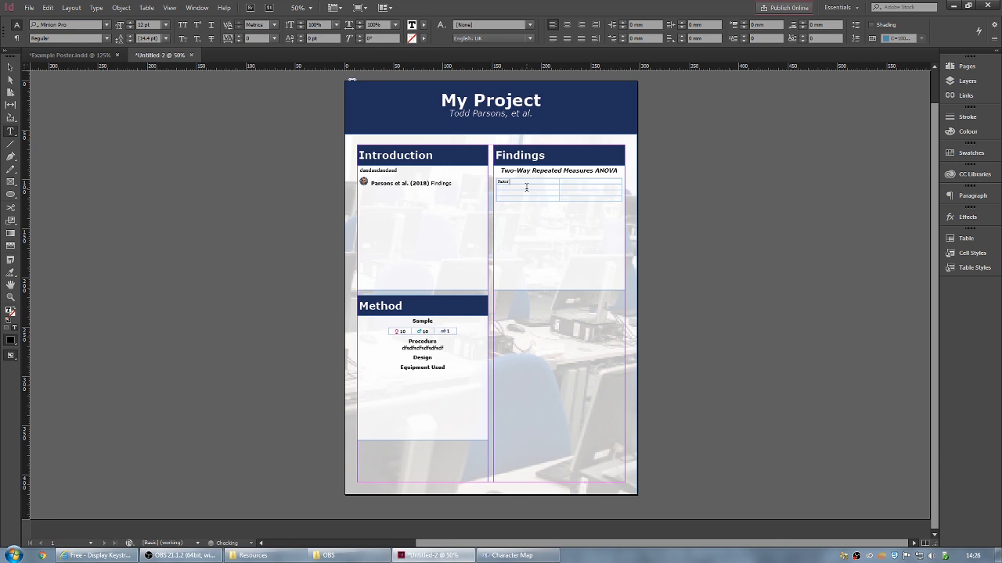
click(568, 178)
click(568, 182)
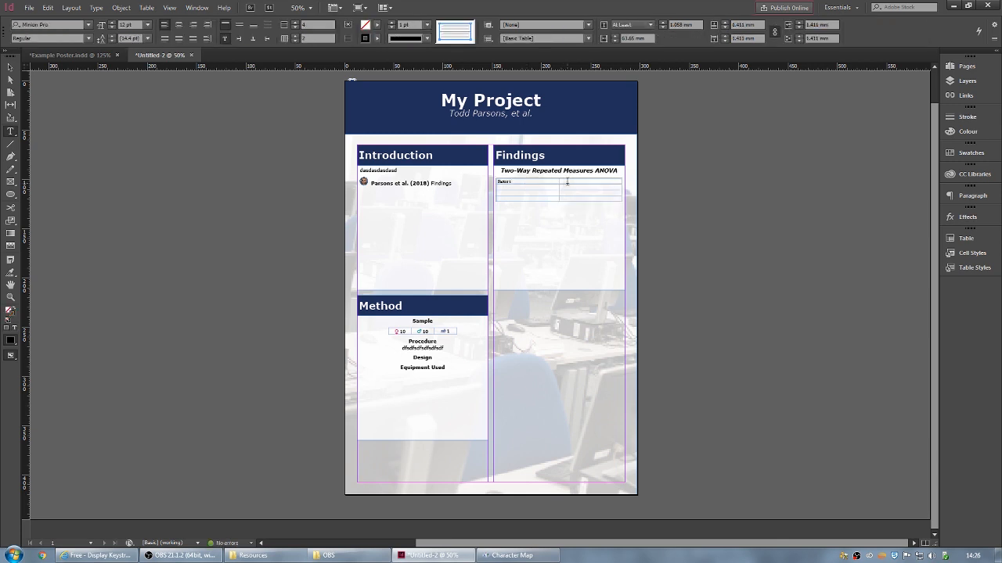
text(Factor)
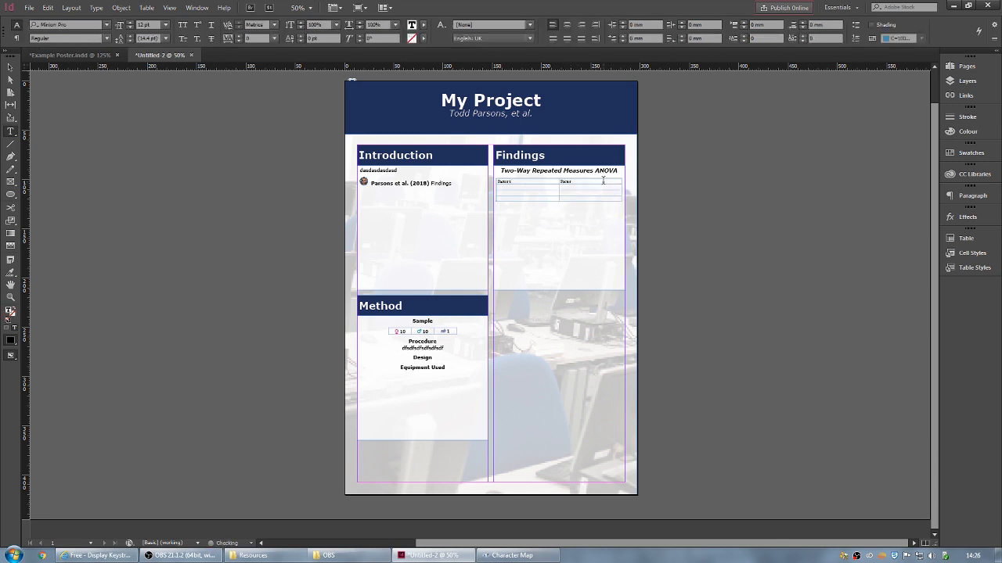
click(511, 187)
text(L)
text(Lev)
text(8)
text(Le)
- Zoom in and set the stroke colour of all ANOVA table cells to [None]
click(10, 69)
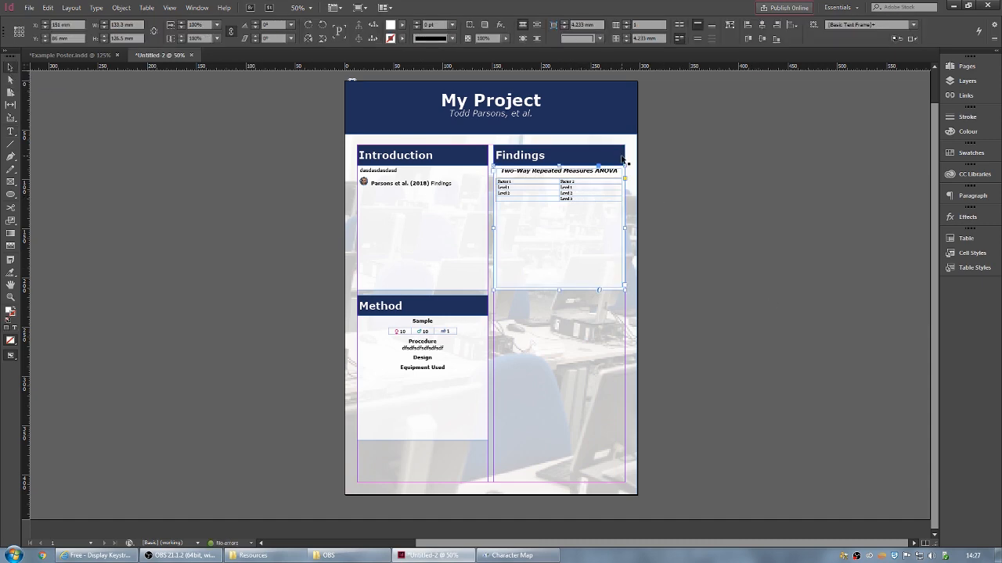
key(ctrl+equal)
key(ctrl+equal)
key(ctrl+equal)
key(ctrl+equal)
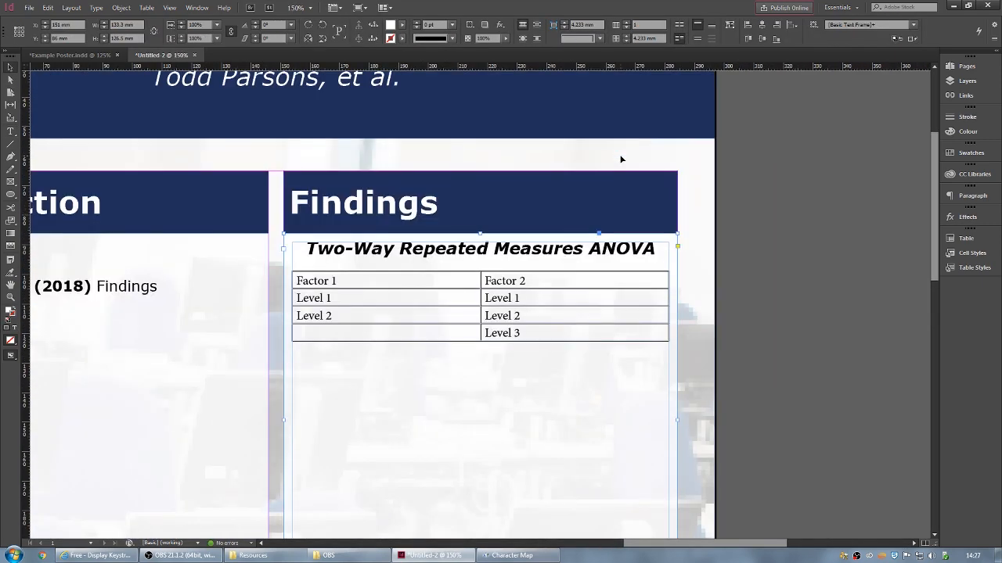
double_click(515, 333)
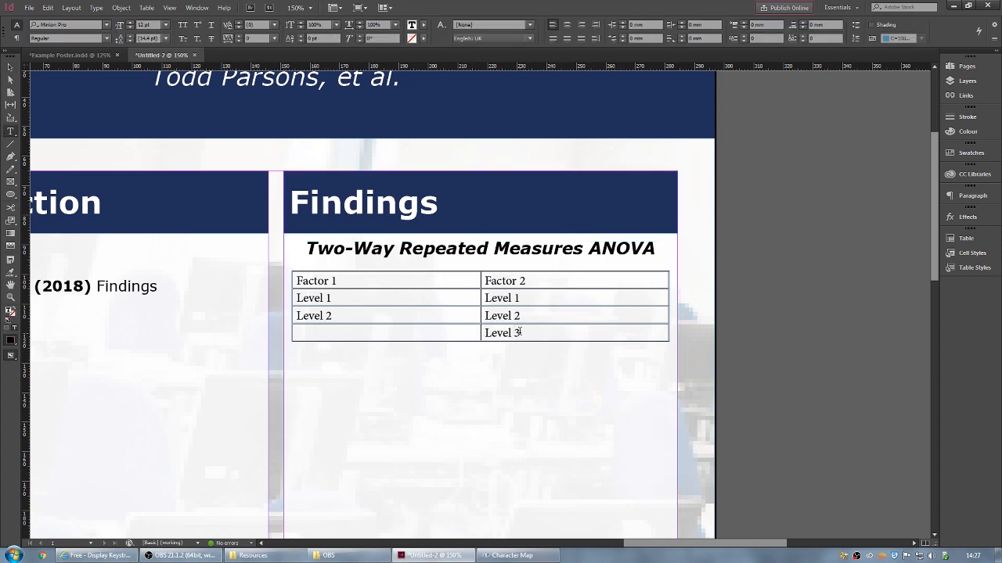
drag(526, 332, 411, 282)
click(377, 38)
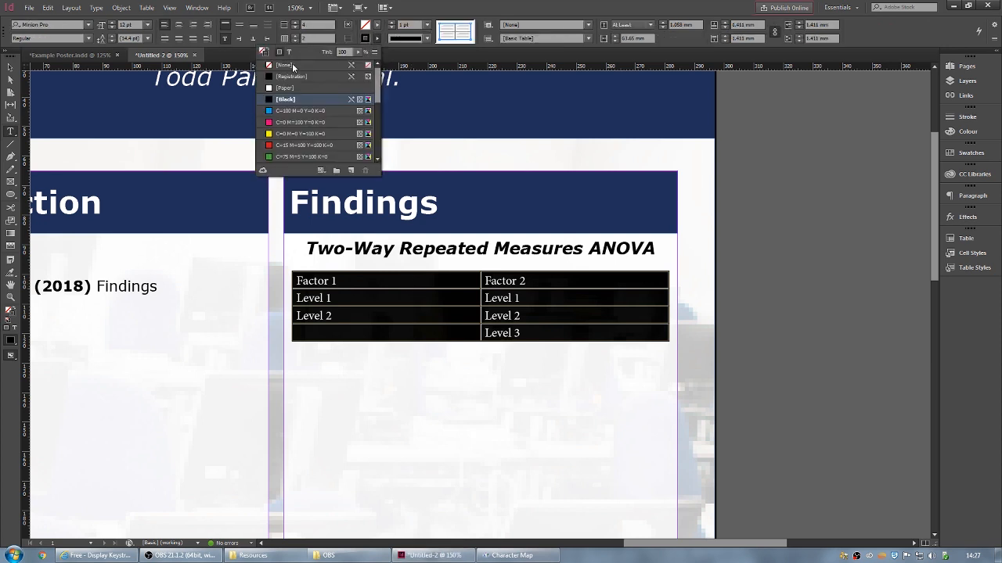
click(286, 65)
click(520, 328)
- Check the stroke colour of the Level 3 and Level 2 cells individually
click(535, 335)
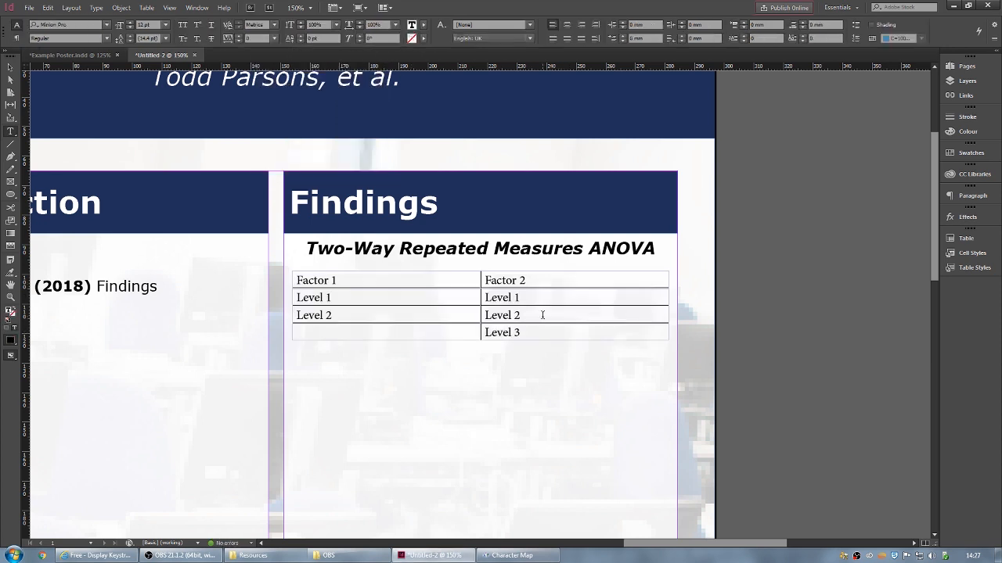
drag(521, 332, 483, 331)
click(377, 37)
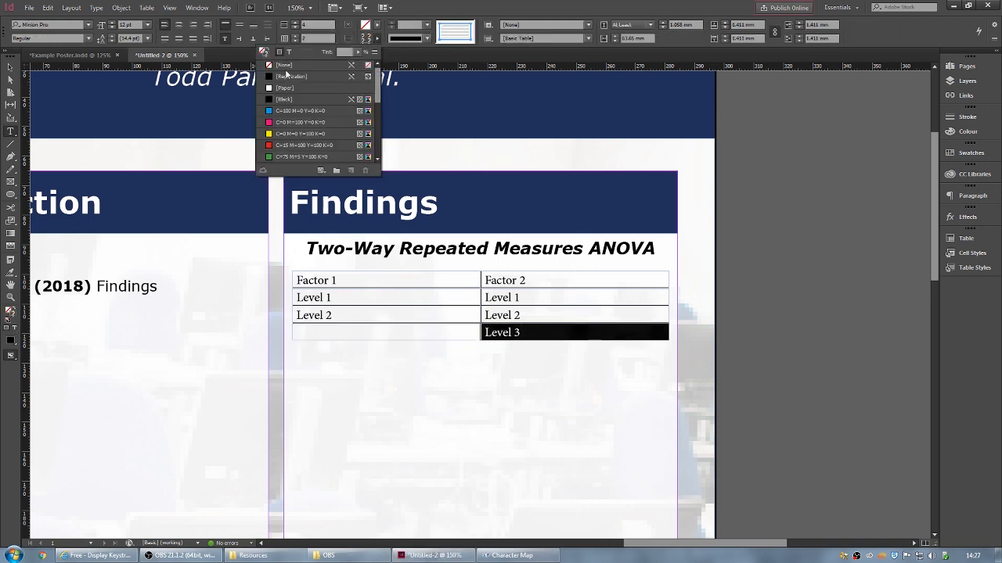
click(532, 317)
click(491, 315)
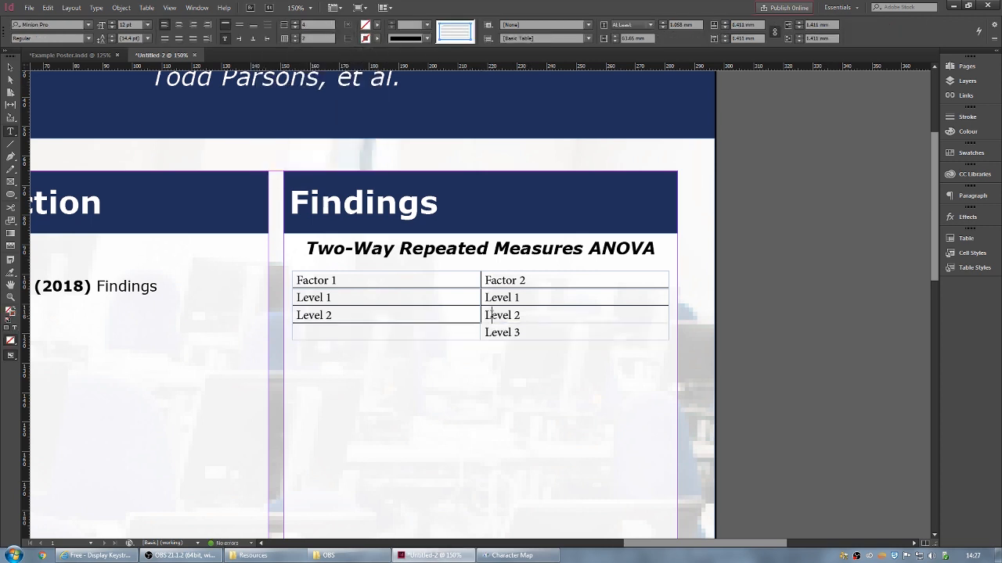
mouse_move(485, 315)
mouse_down()
mouse_move(511, 315)
mouse_move(485, 315)
mouse_up()
click(529, 315)
click(381, 40)
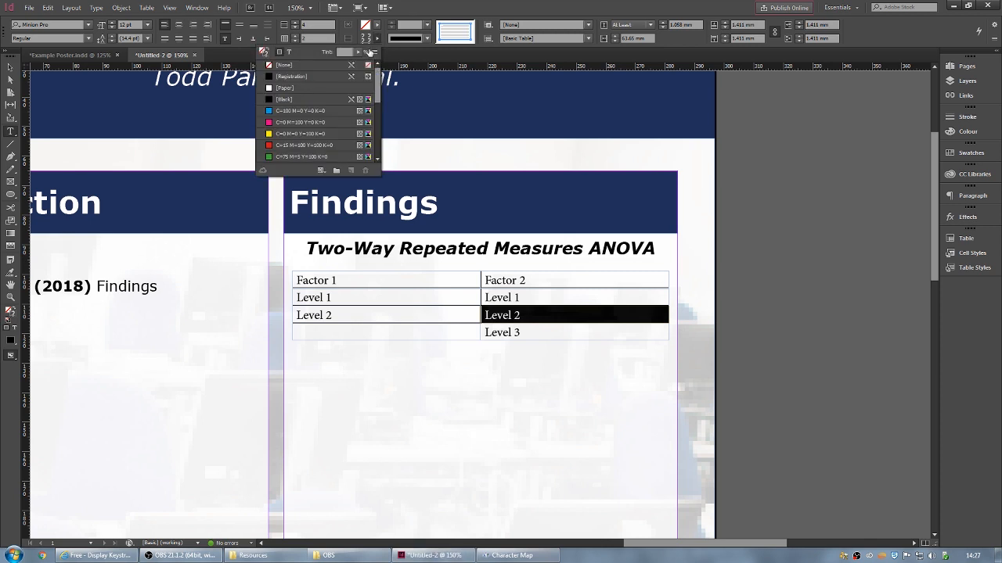
click(521, 297)
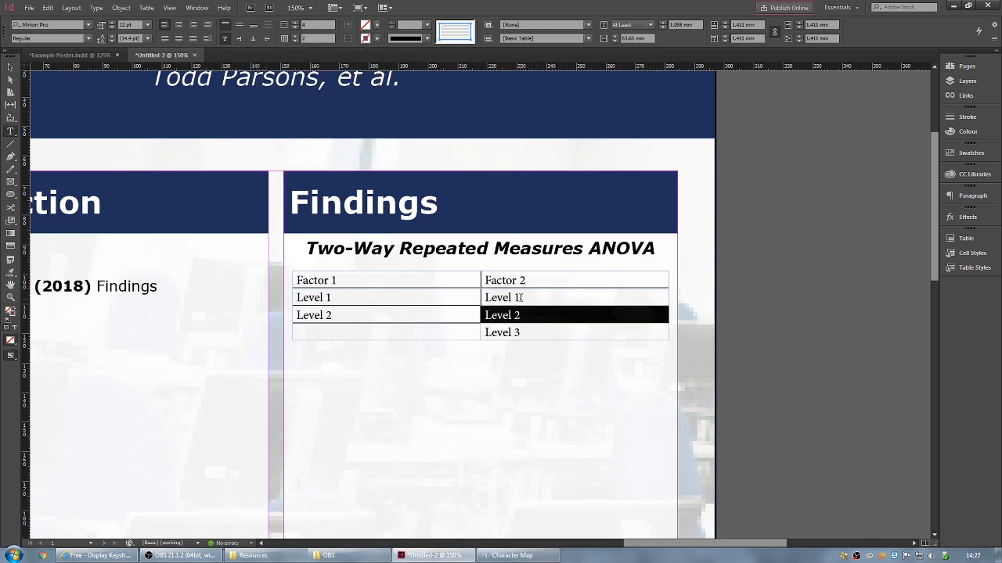
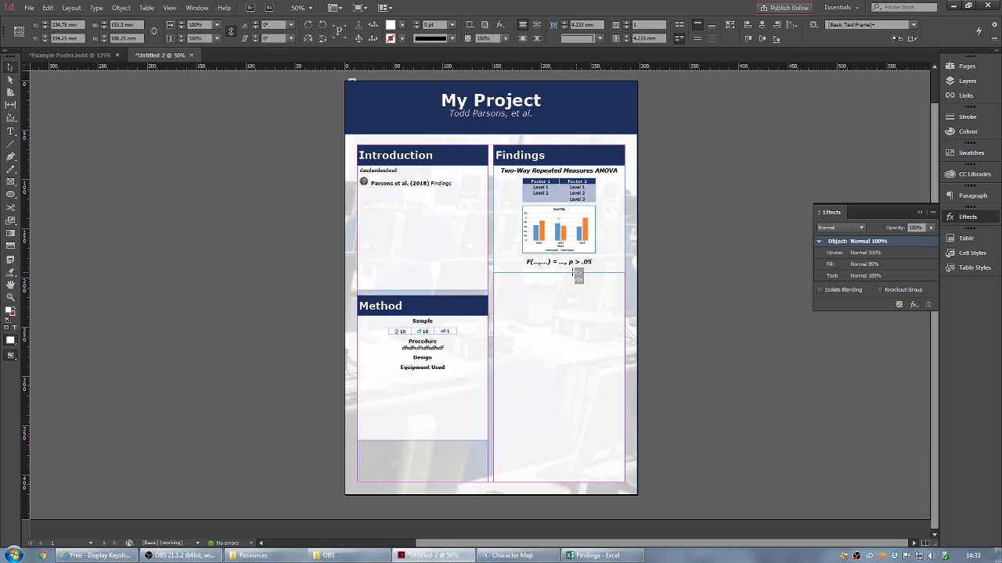
- Shorten the Findings content frame so its bottom sits just under the F-statistic line
drag(577, 274, 577, 274)
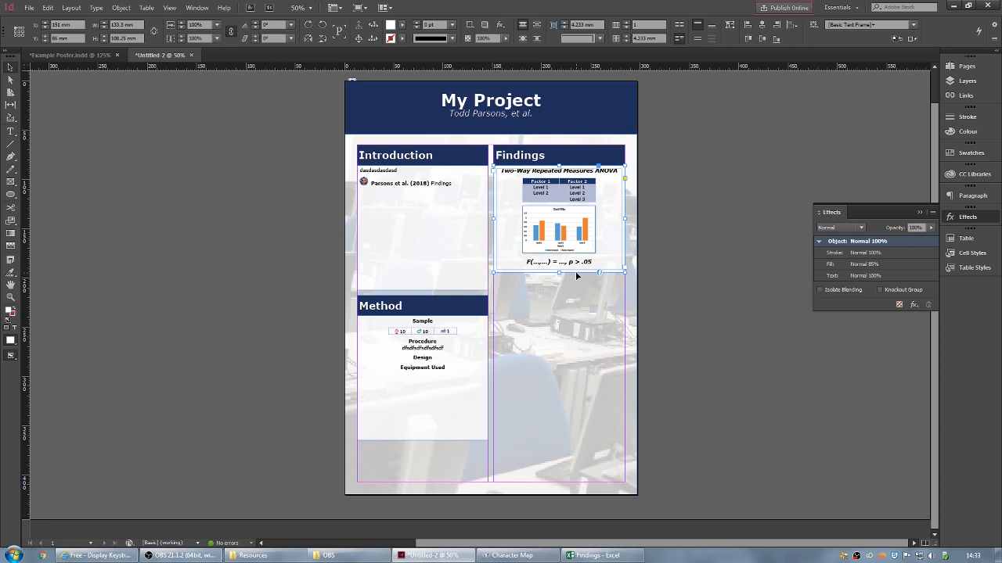
click(655, 241)
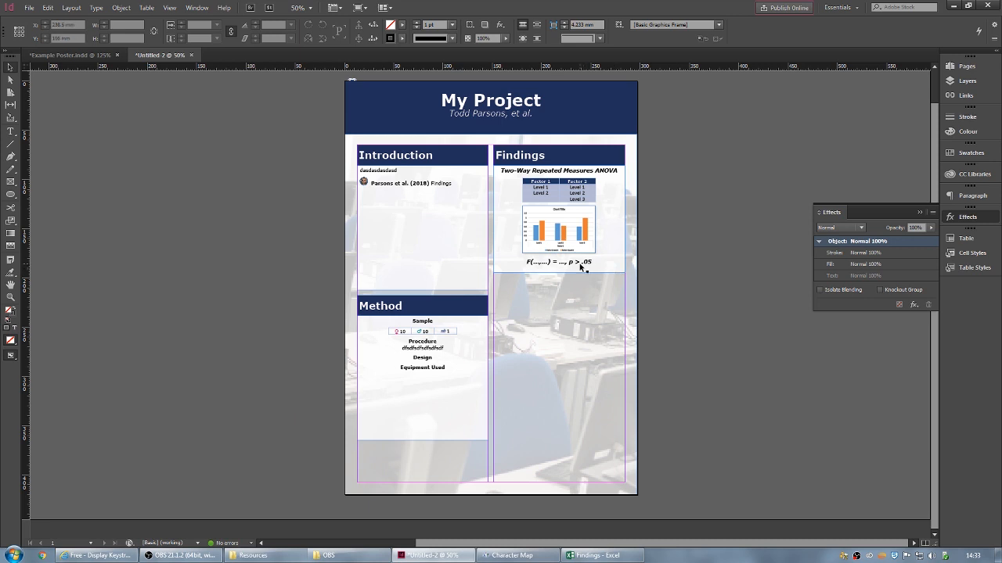
click(570, 158)
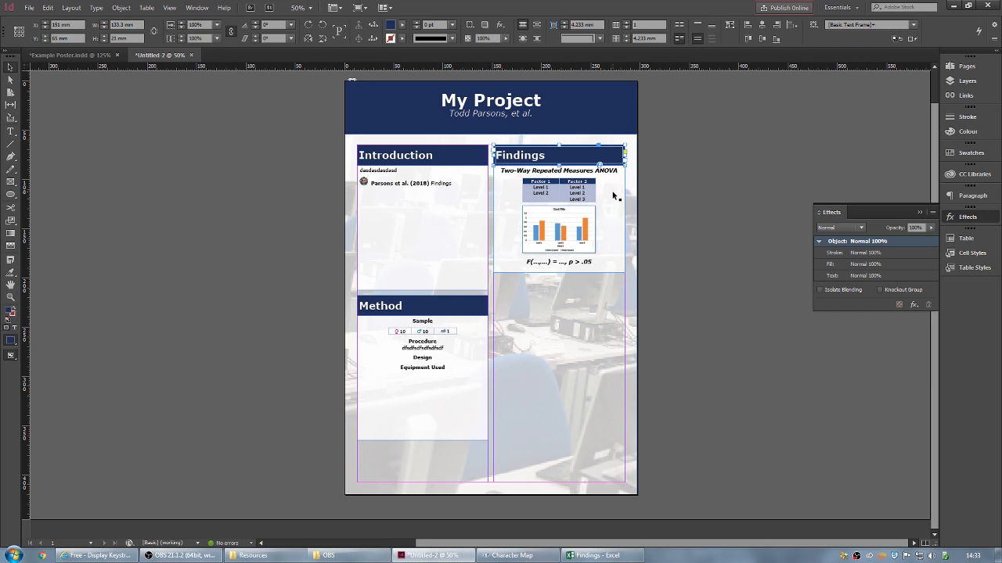
- Duplicate the Findings heading and content frames and place the copy below the original
shift+click(613, 196)
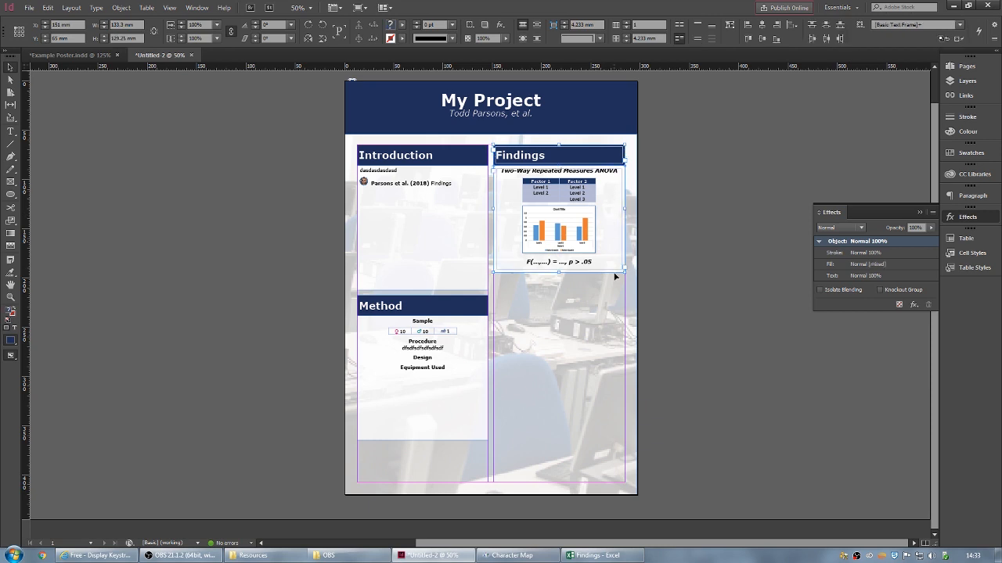
key(ctrl+c)
key(ctrl+v)
drag(504, 246, 609, 290)
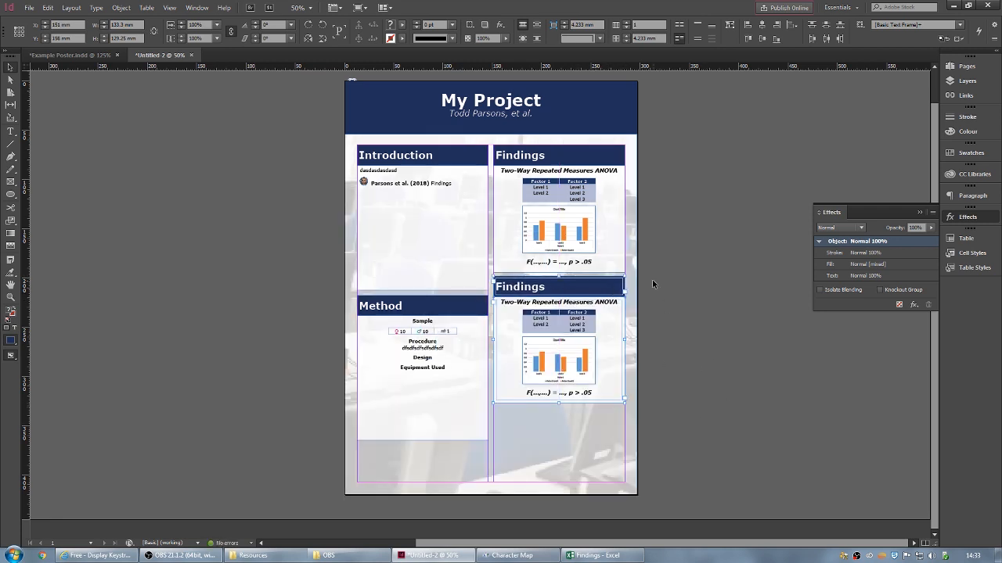
drag(603, 289, 609, 295)
click(679, 222)
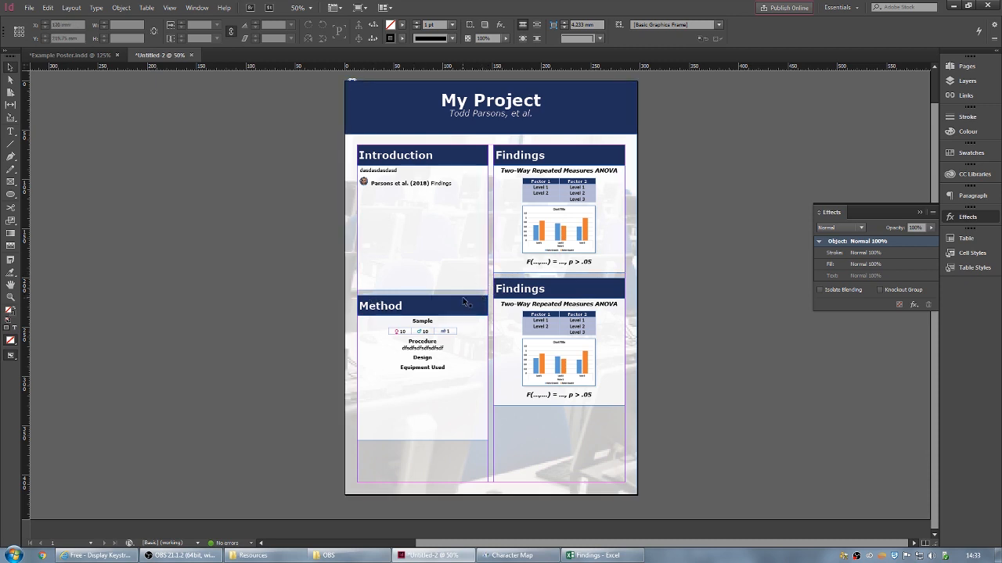
- Select the word 'Findings' in the copied panel's heading
key(t)
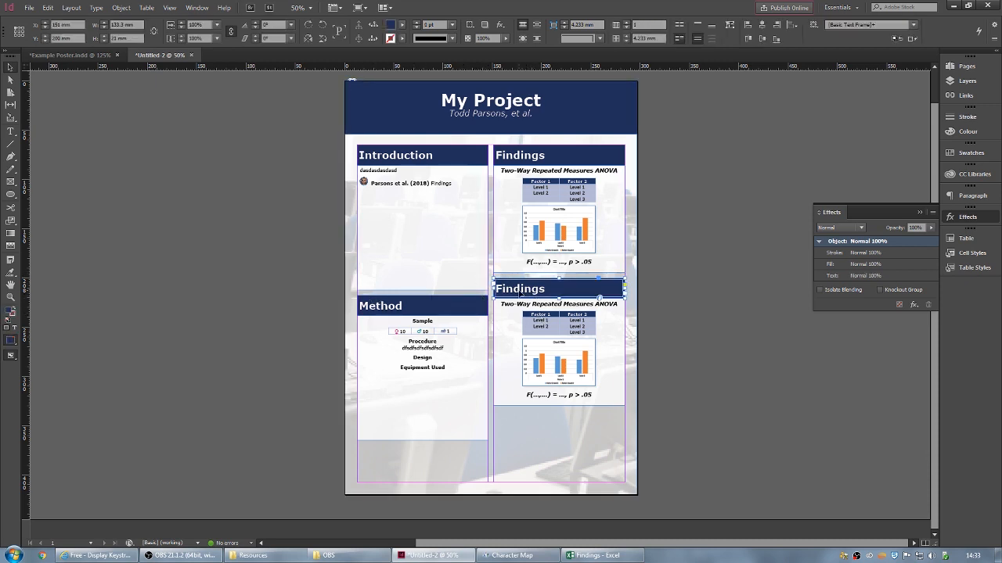
click(555, 291)
double_click(517, 288)
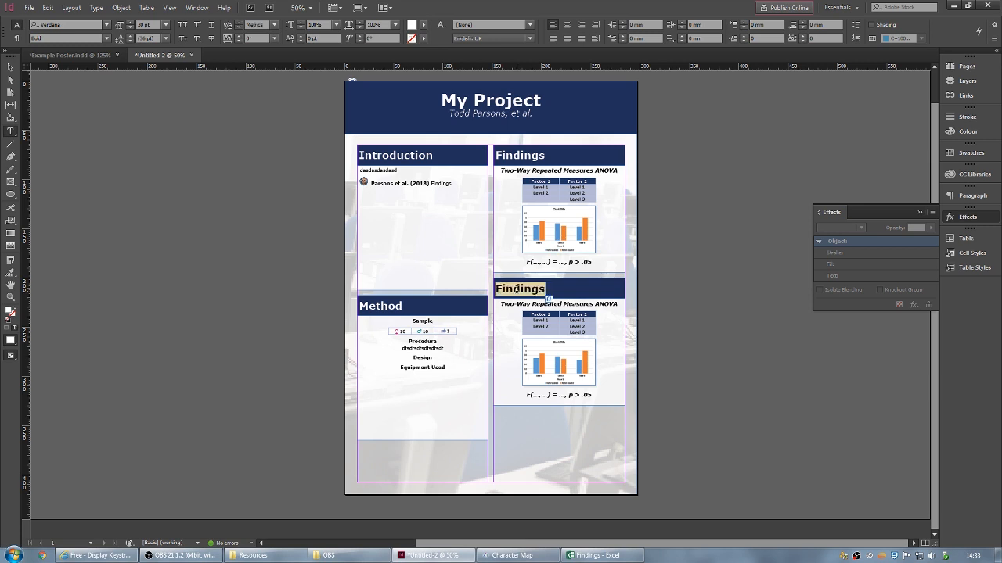
- Retitle the copied heading 'Discussion' and delete the copied subheading, table and chart
text(Dis)
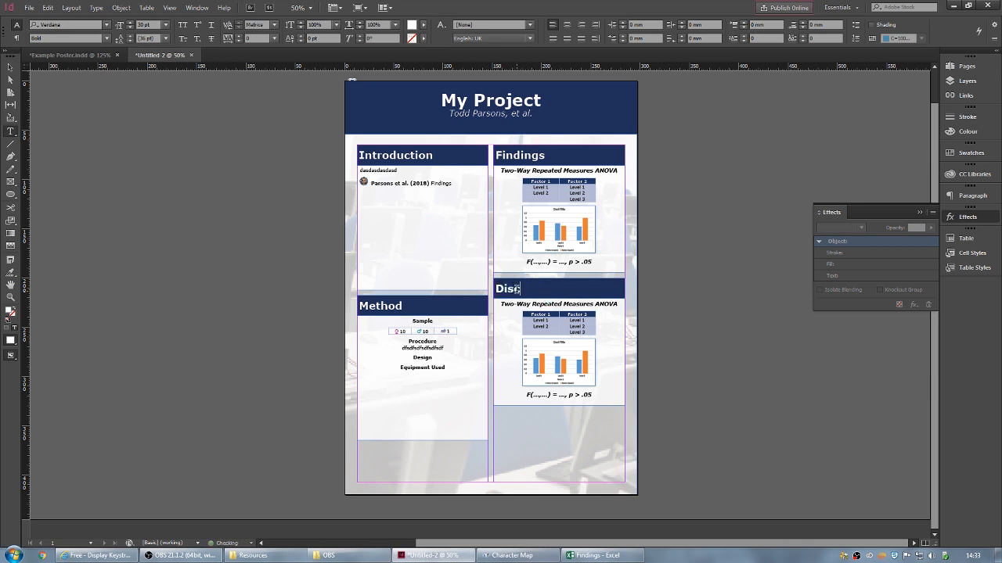
text(cussion)
key(ctrl+shift+End)
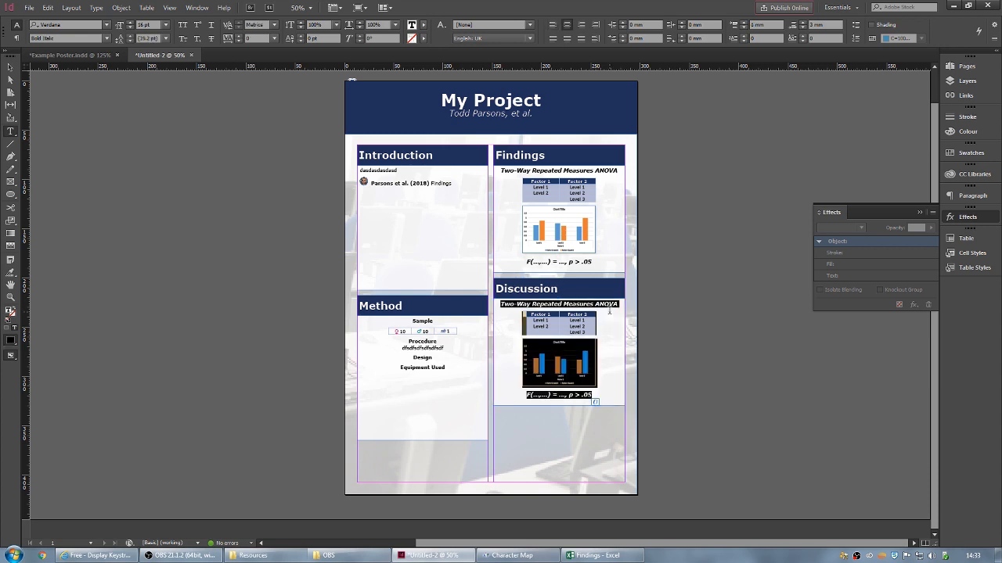
key(BackSpace)
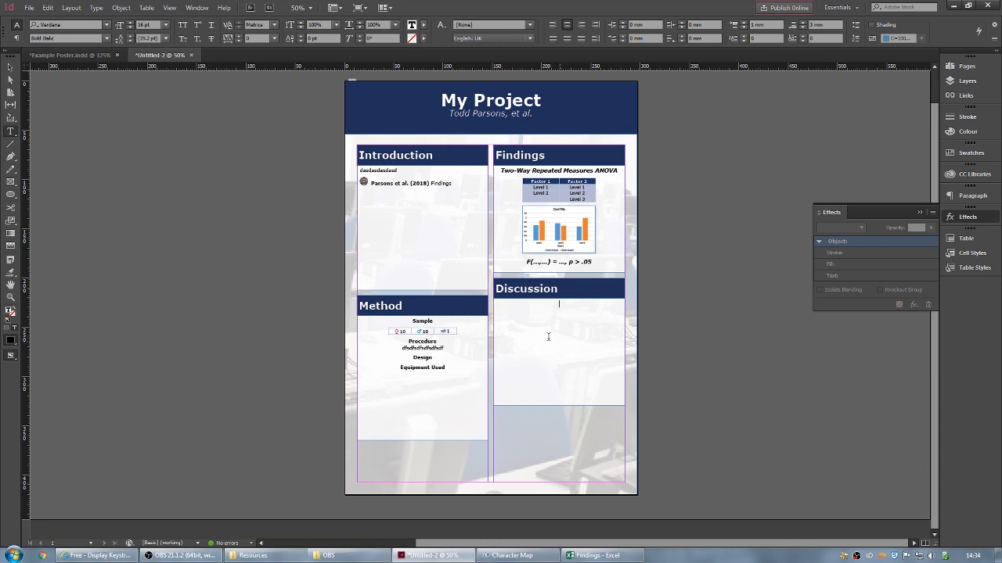
- Add left-aligned placeholder text 'asdajshdkasj' under Discussion and make it Regular style
click(552, 25)
text(asdajhsdkjadhs)
text(ajshdkasjdha)
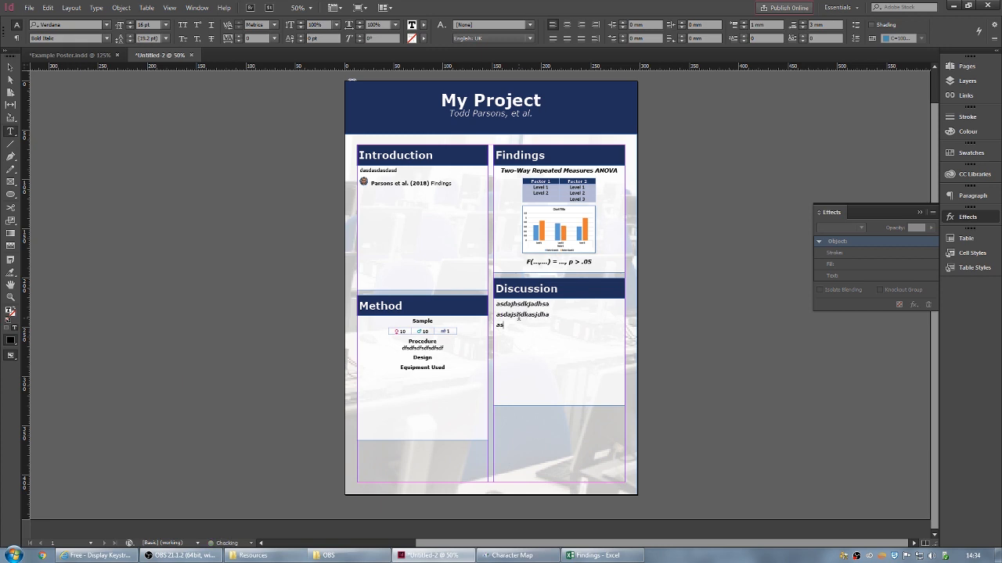
click(459, 185)
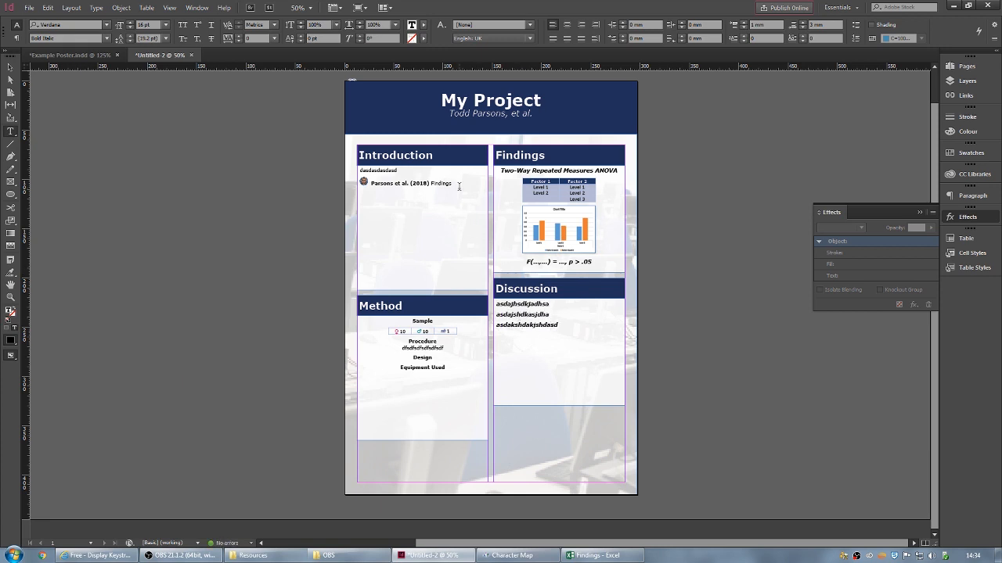
drag(559, 326, 494, 300)
click(104, 38)
click(75, 49)
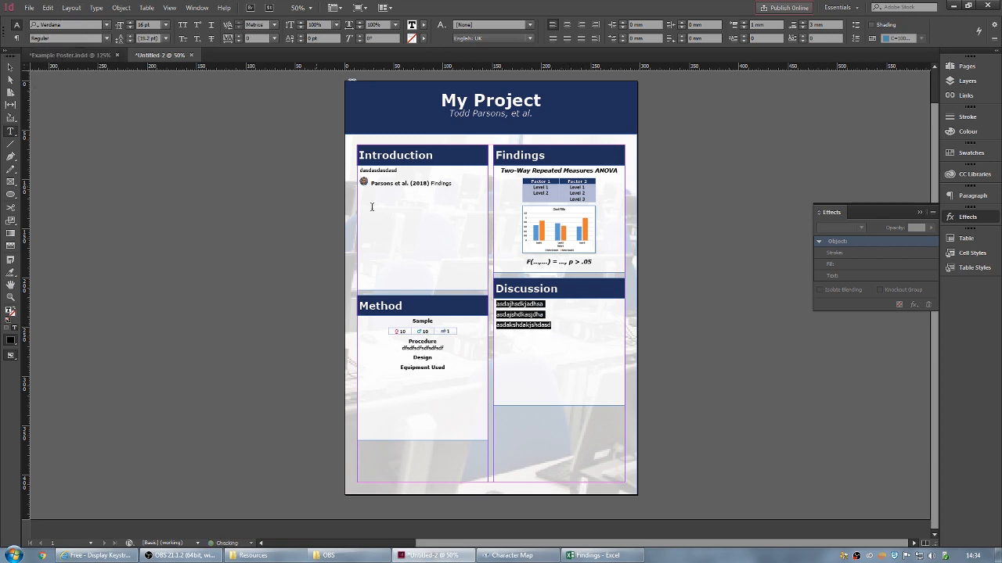
click(555, 331)
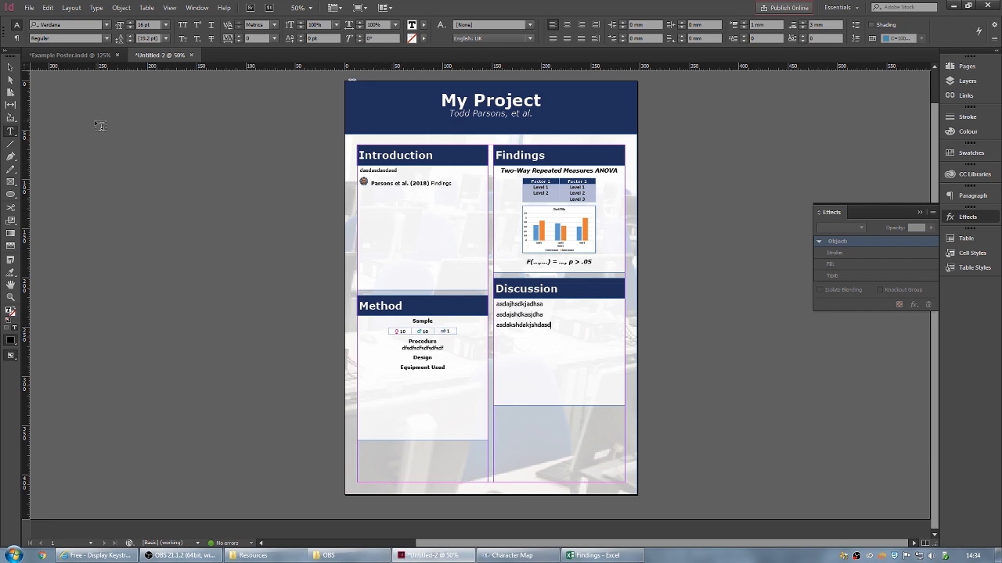
drag(12, 199, 61, 218)
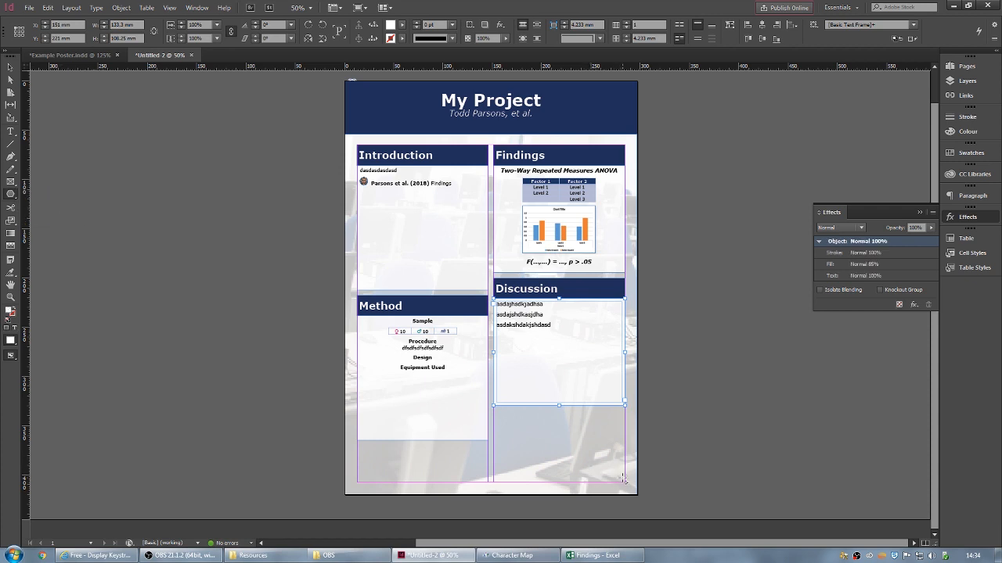
- Draw a small hexagon frame, tilted 26°, overlapping the Discussion panel's lower right
drag(623, 479, 527, 395)
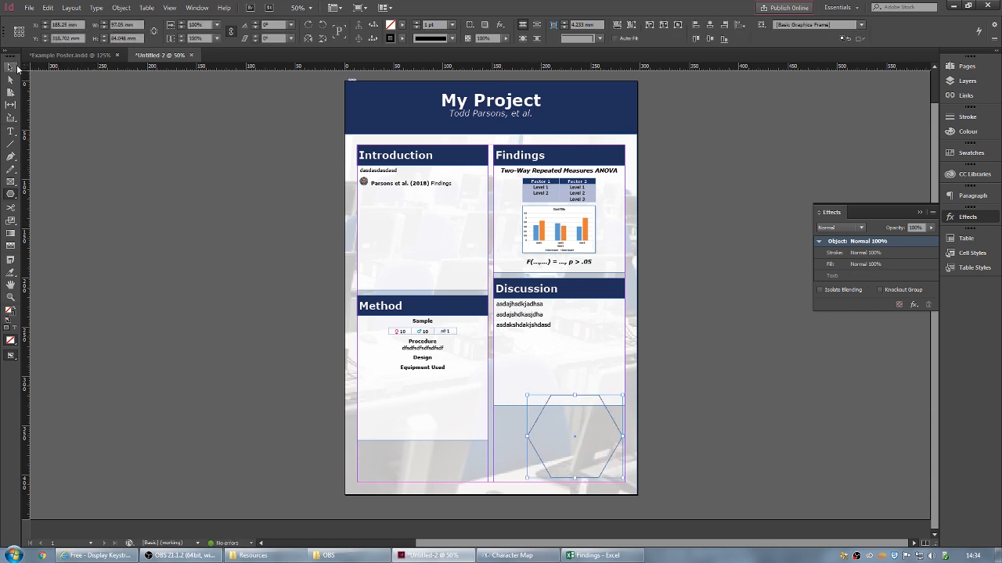
click(10, 68)
drag(622, 396, 599, 381)
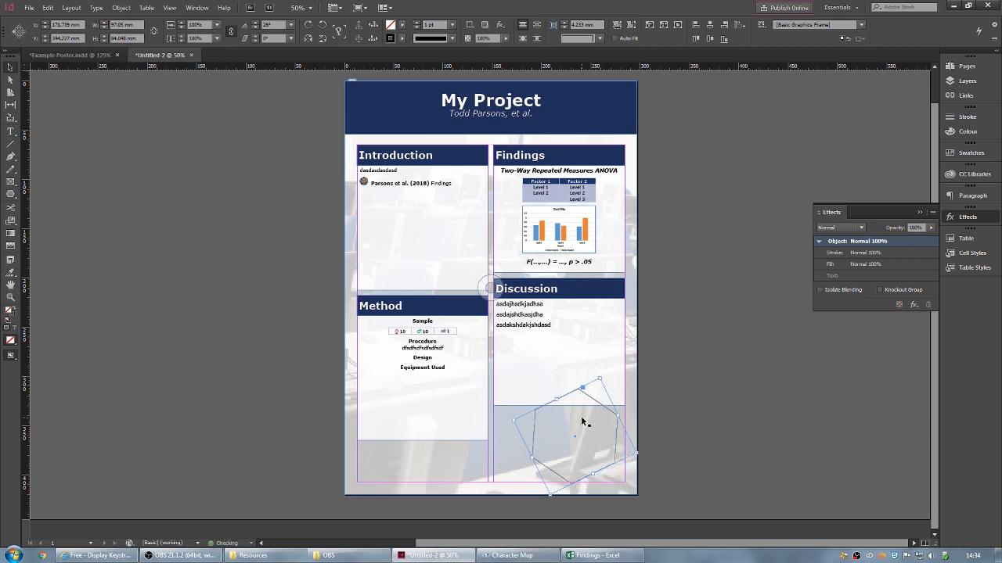
drag(617, 439, 640, 412)
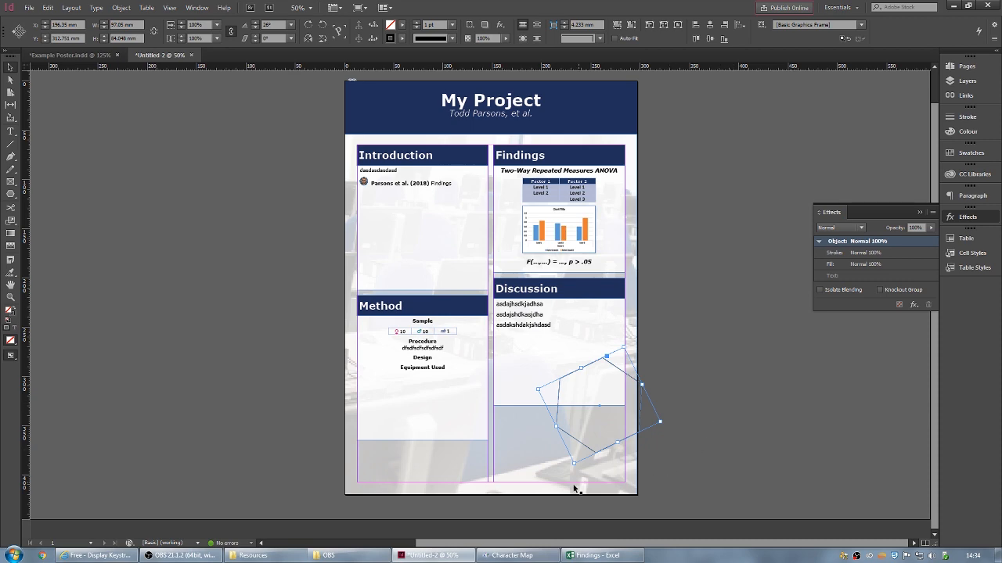
click(267, 557)
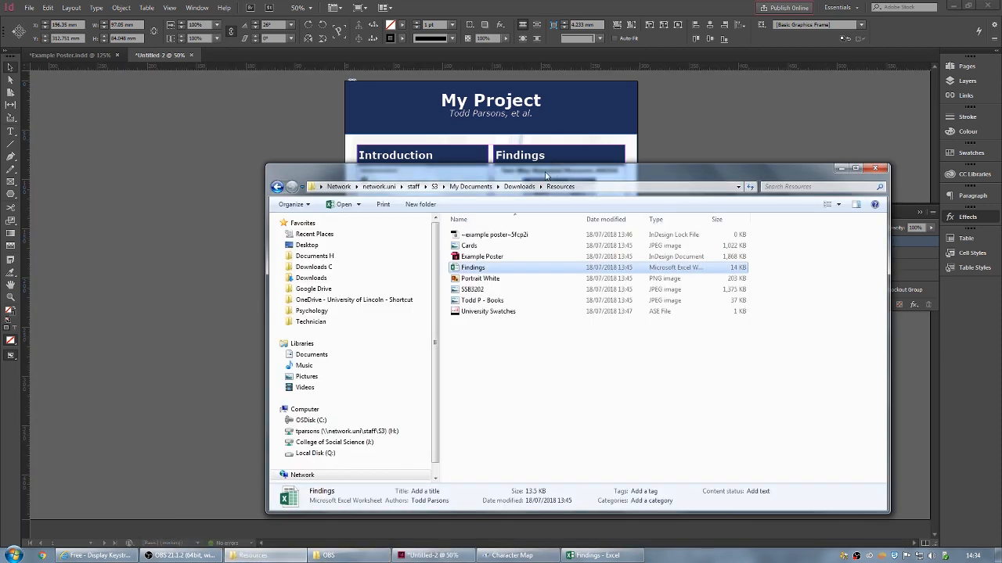
- Drag Cards.jpg from the Resources folder into the hexagon frame, then minimize Explorer
drag(544, 175, 135, 146)
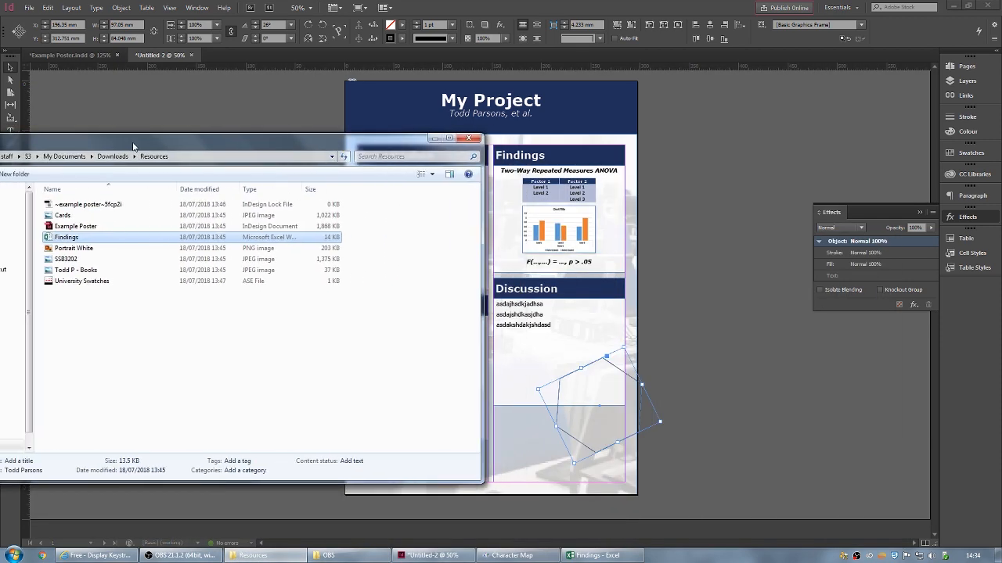
click(68, 219)
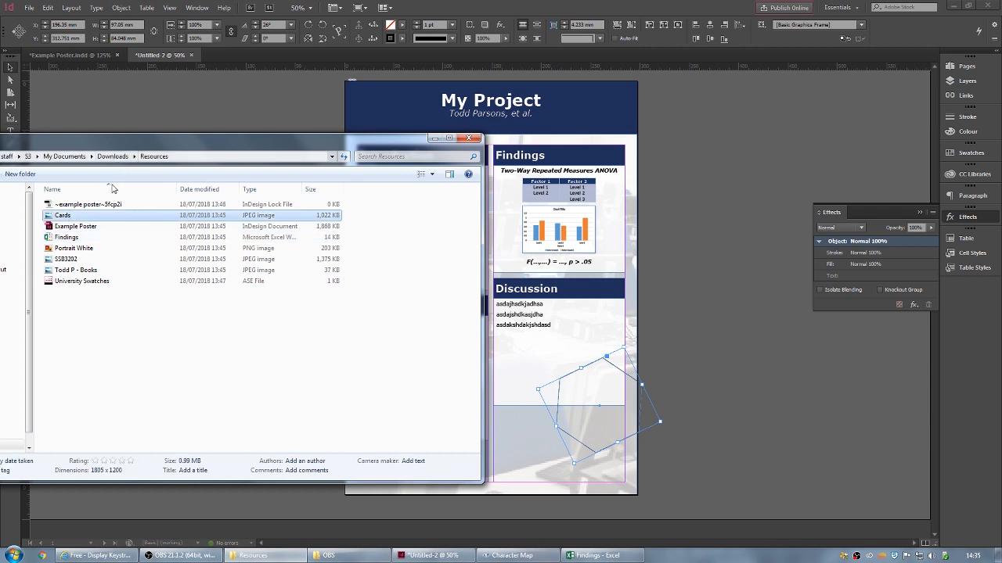
drag(128, 220, 614, 396)
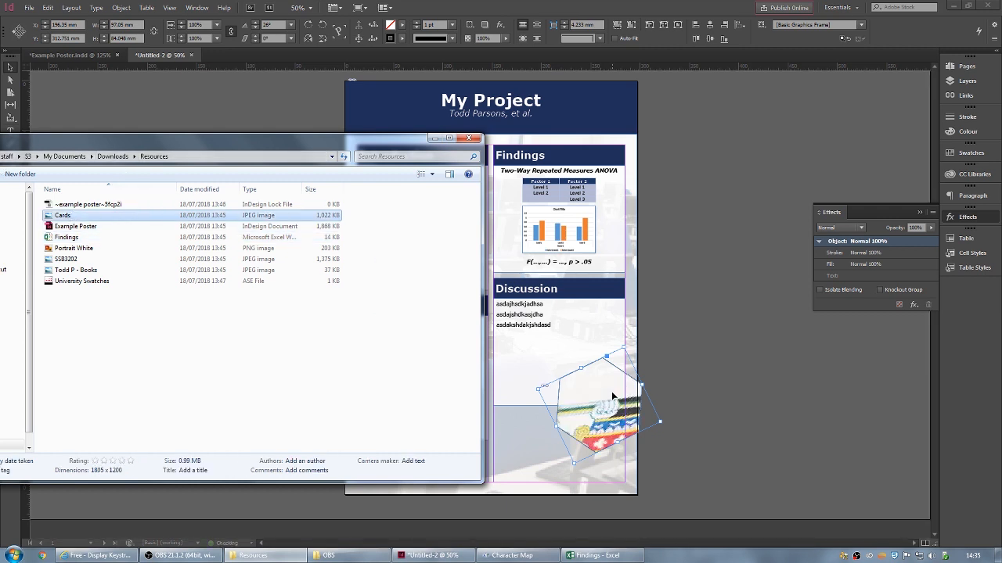
click(433, 138)
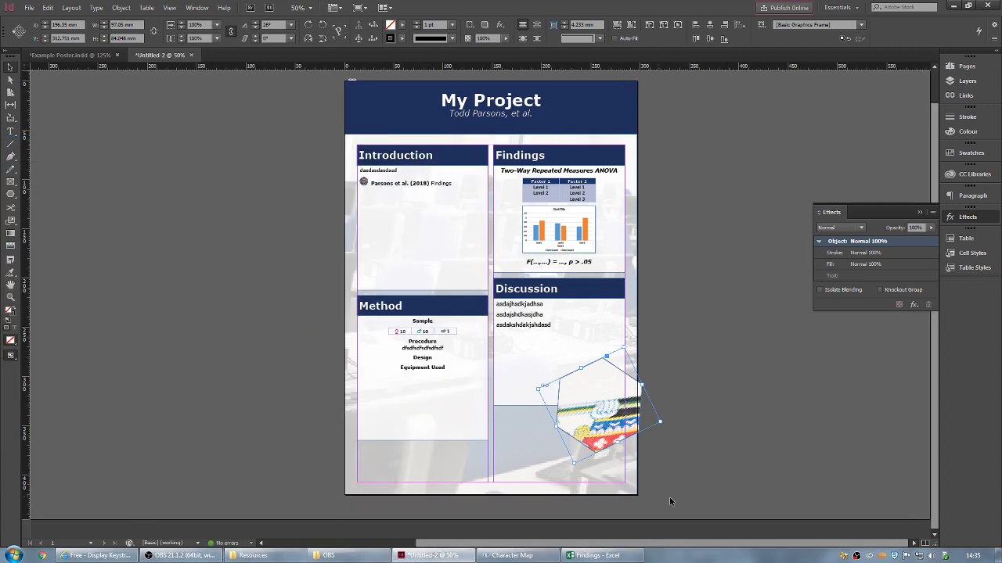
- Shrink and reposition the Cards photo inside the hexagon frame
double_click(599, 374)
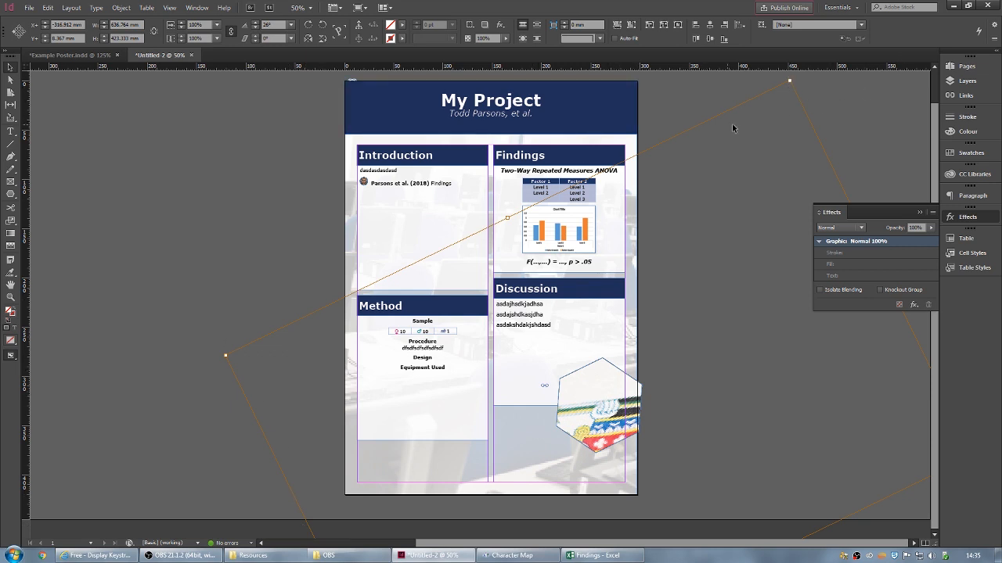
drag(788, 81, 662, 298)
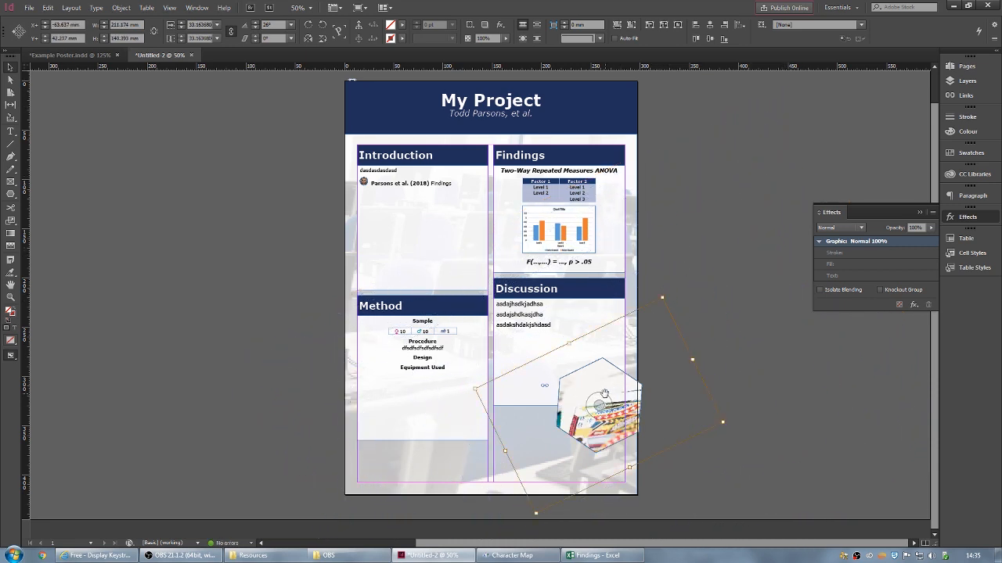
drag(595, 379, 616, 370)
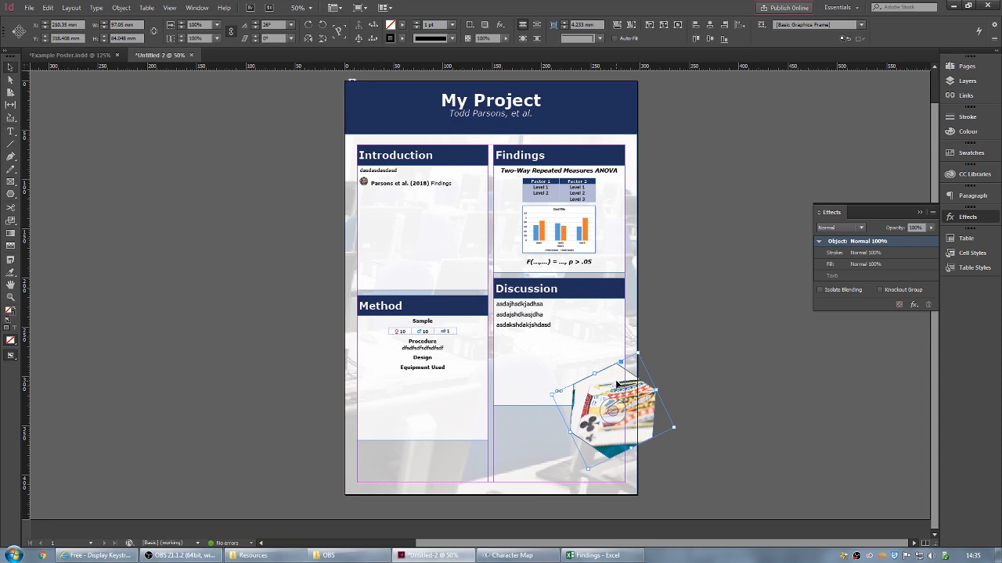
click(613, 383)
drag(611, 378, 596, 423)
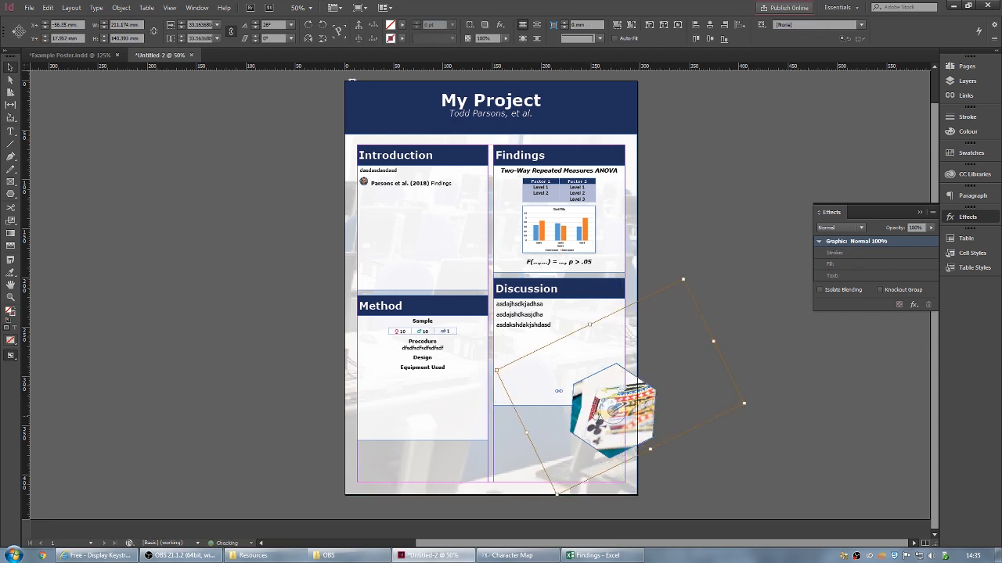
mouse_move(642, 399)
mouse_down()
mouse_move(627, 398)
mouse_move(631, 409)
mouse_up()
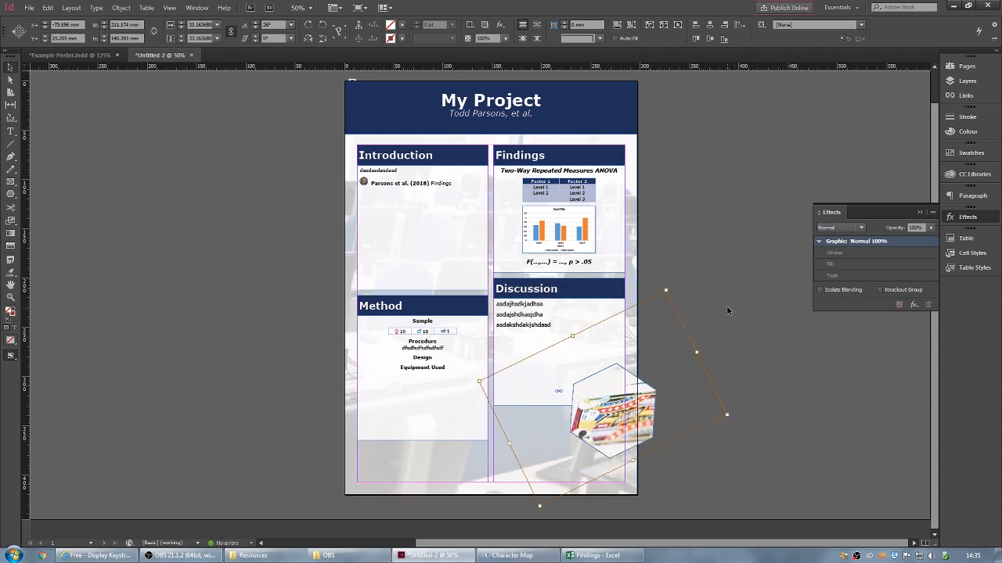
click(719, 269)
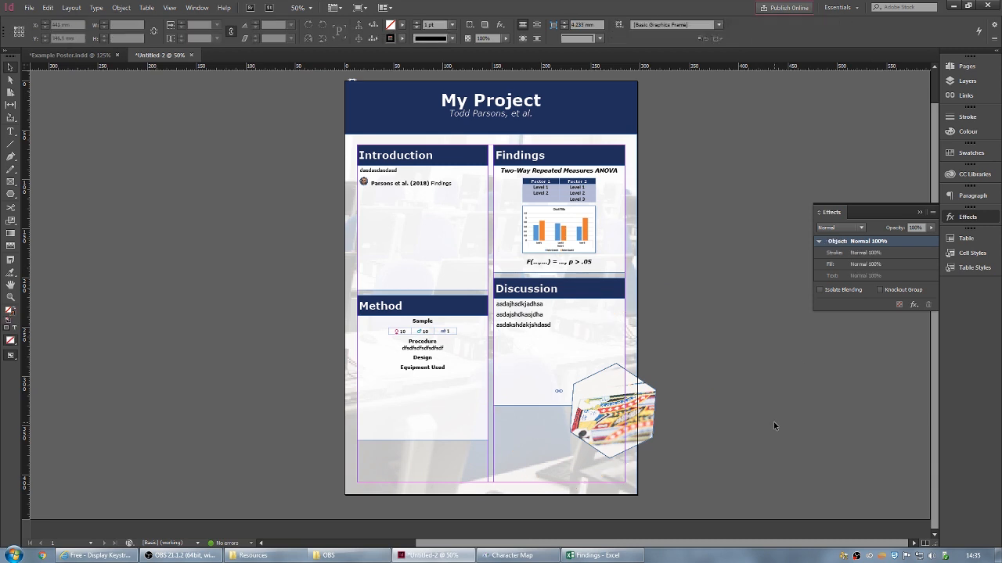
- Shrink the hexagon frame and shift it and its photo further right
click(644, 397)
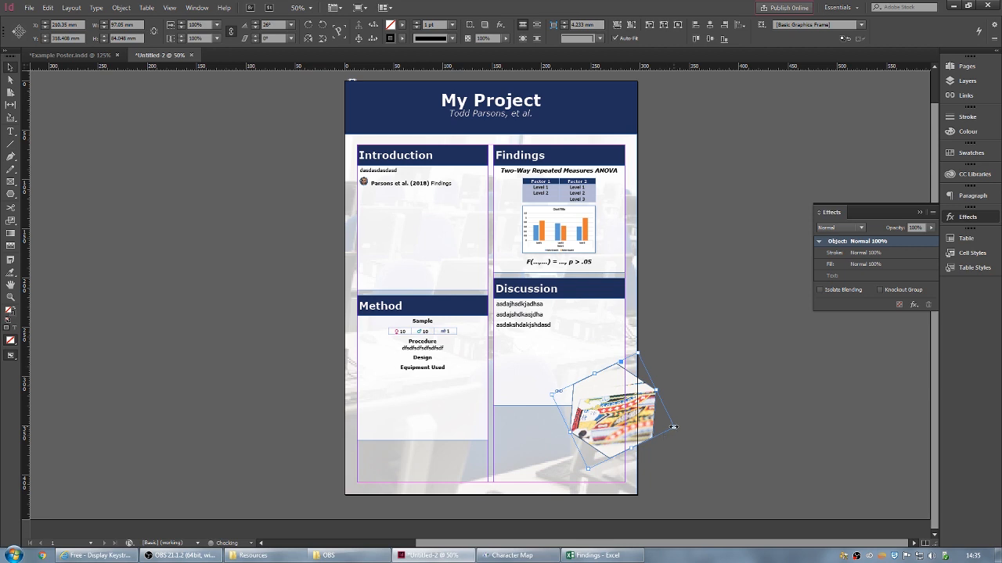
drag(673, 426, 636, 415)
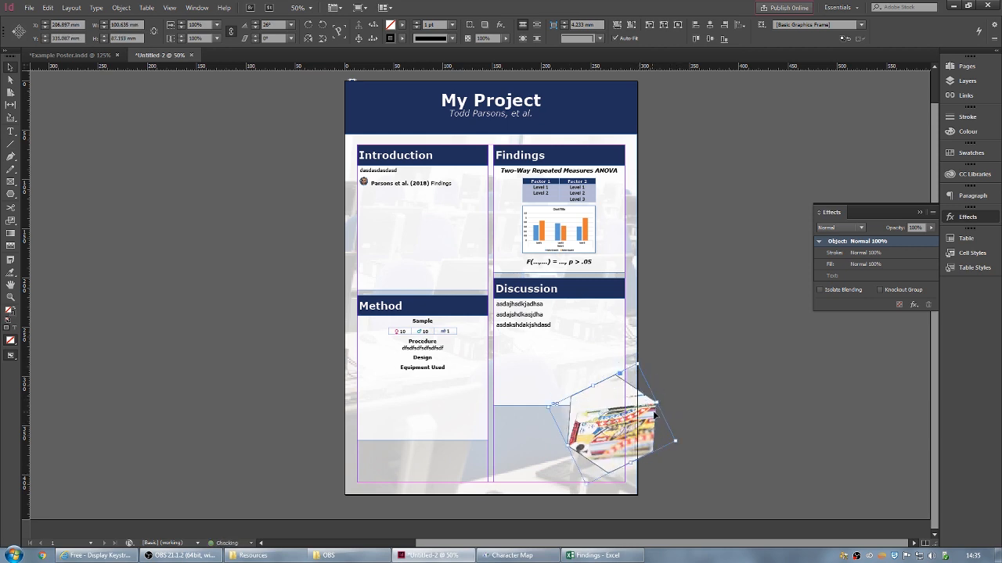
click(593, 338)
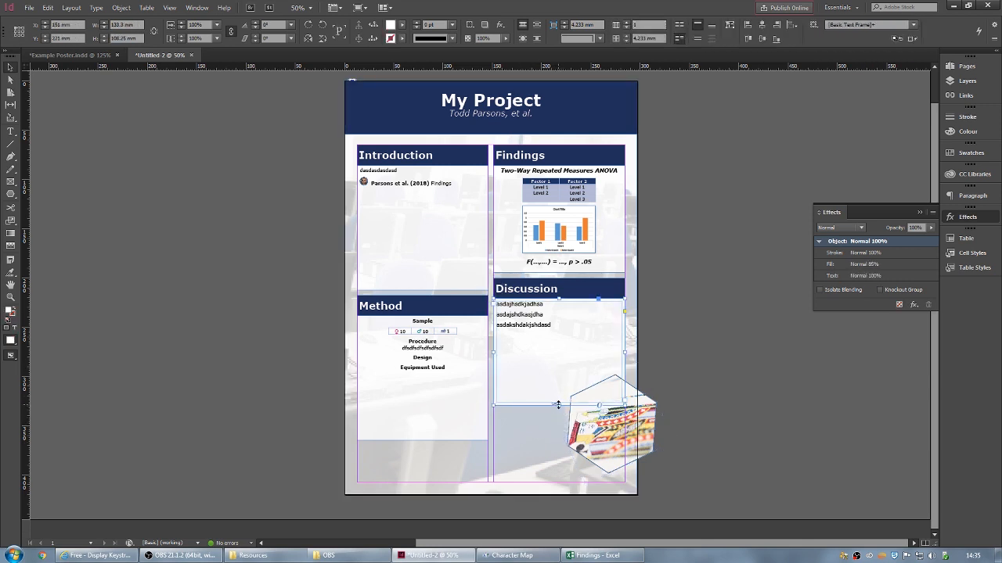
click(572, 411)
drag(613, 424, 713, 476)
click(744, 381)
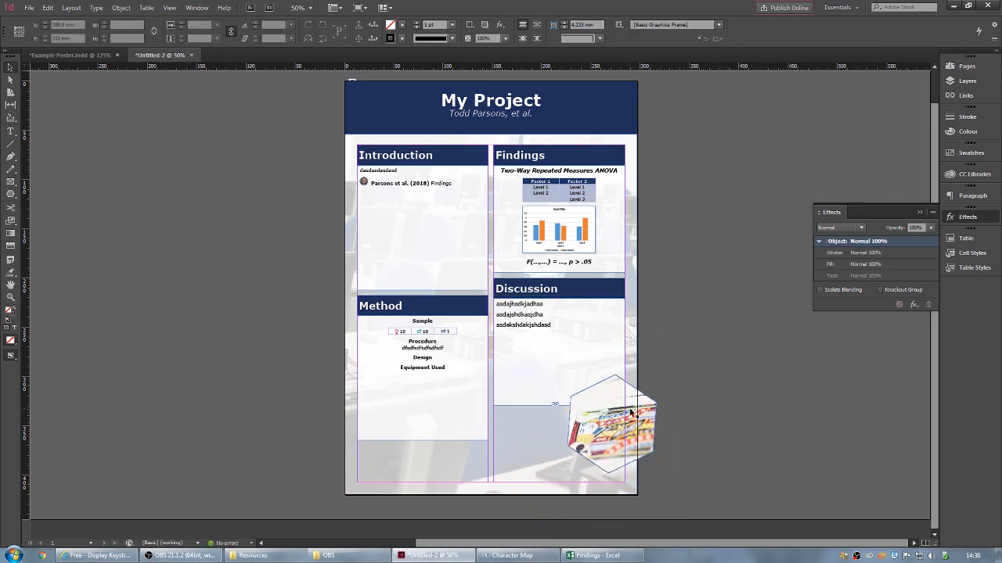
drag(635, 420, 676, 424)
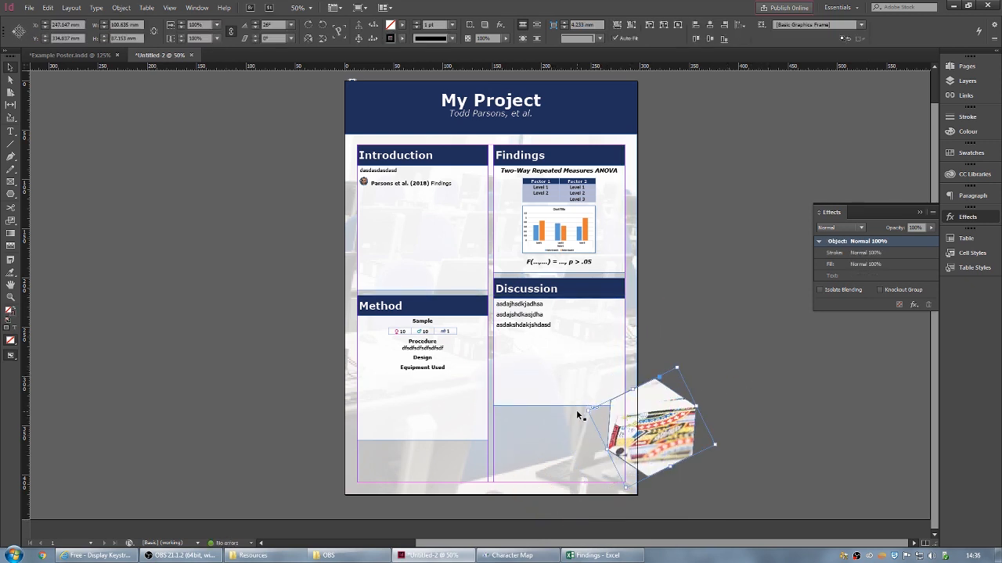
- Lengthen the Discussion frame to 136 mm and nudge the hexagon photo up-left
click(563, 361)
drag(560, 407, 560, 433)
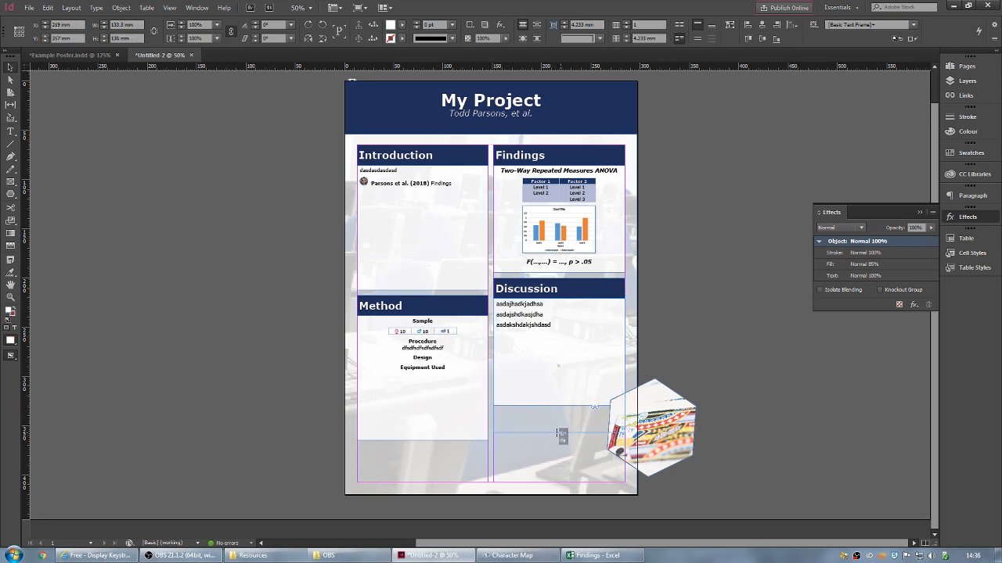
drag(561, 435, 561, 433)
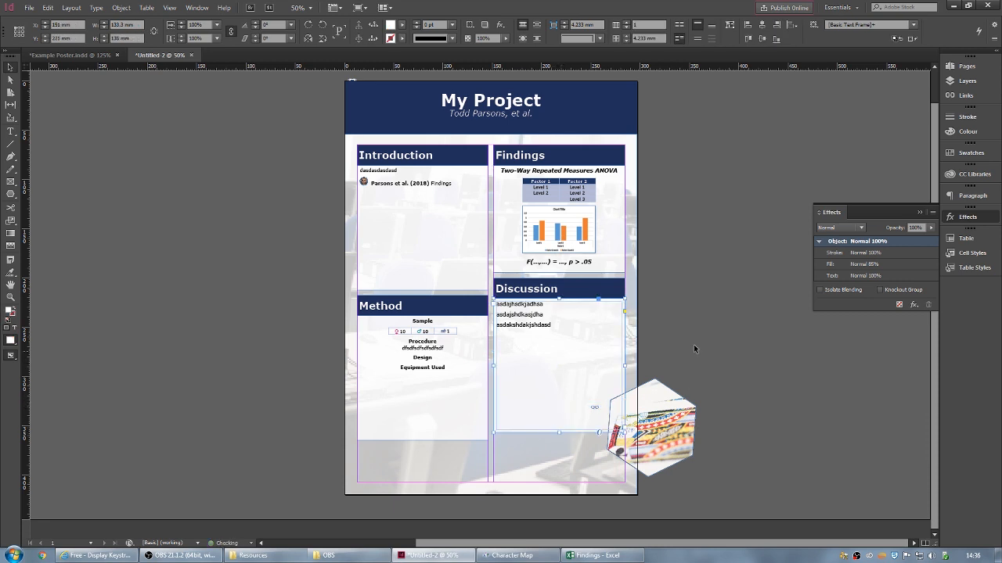
click(693, 345)
click(658, 432)
drag(654, 430, 642, 407)
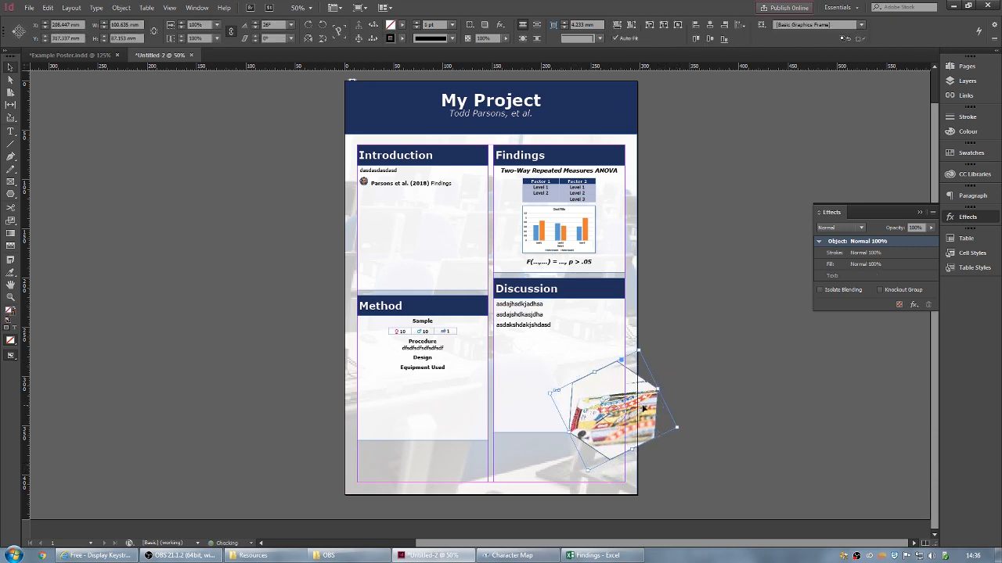
click(665, 294)
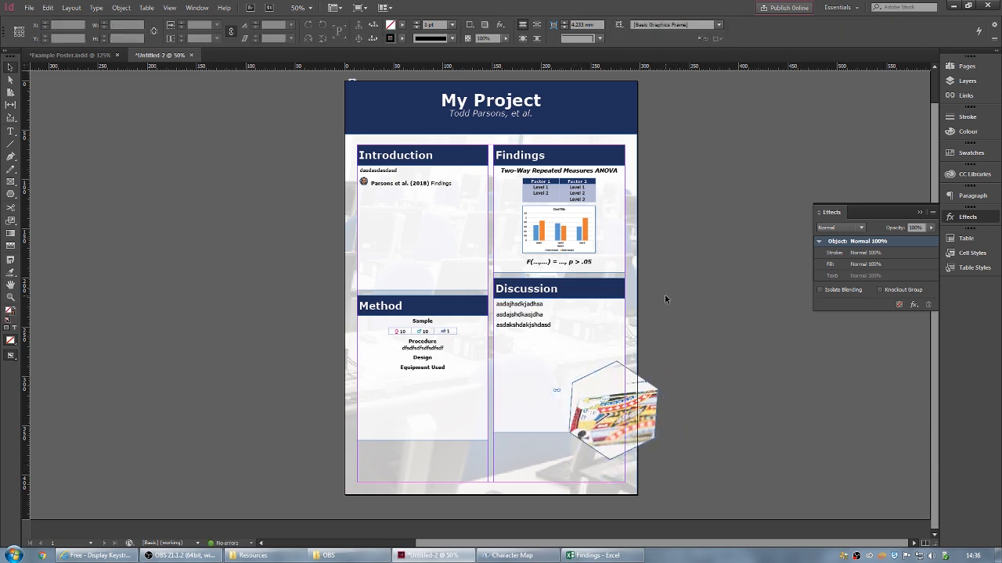
- Draw a full-width footer text frame, 297 mm by about 45 mm, across the poster bottom
click(10, 132)
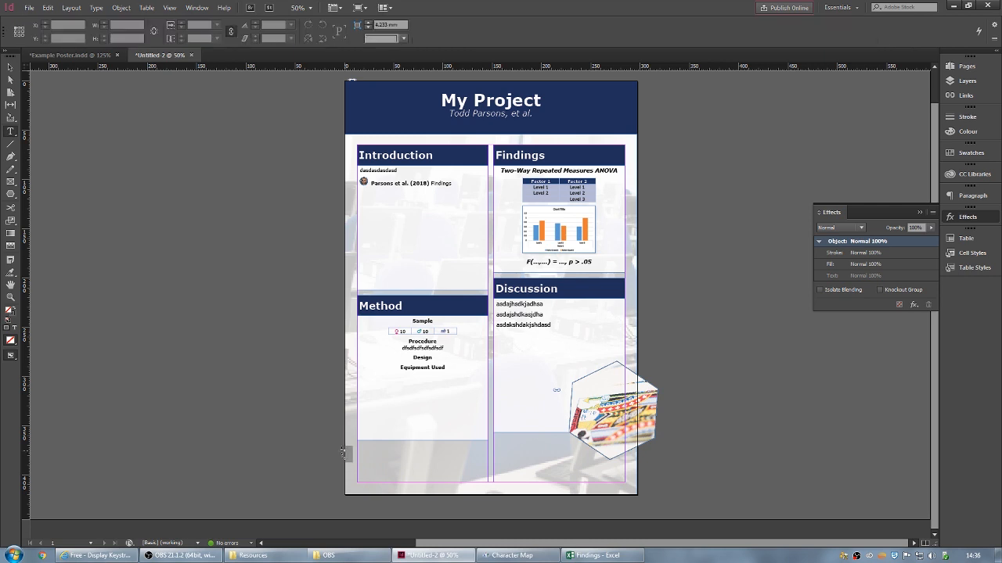
drag(342, 450, 639, 496)
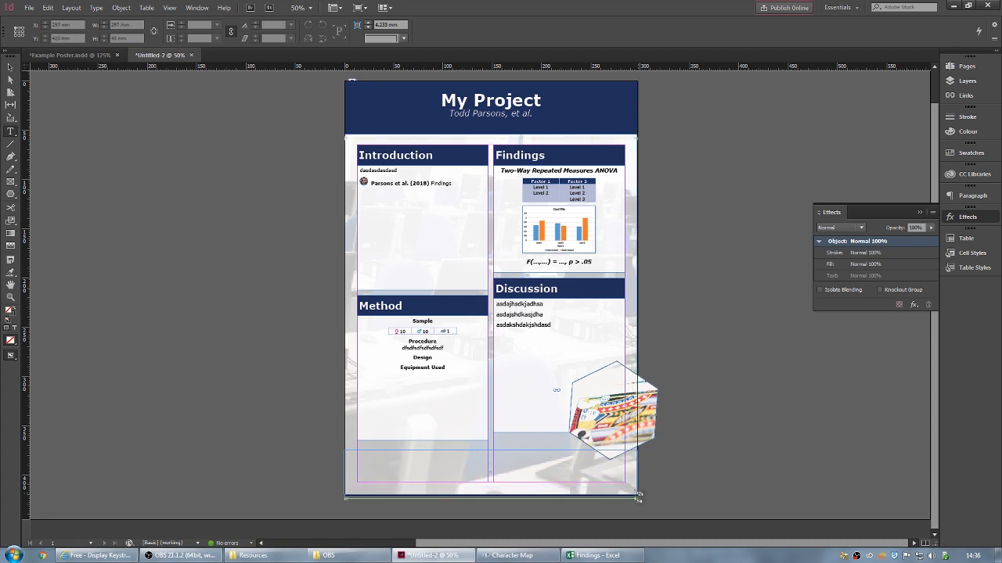
key(ctrl+shift+a)
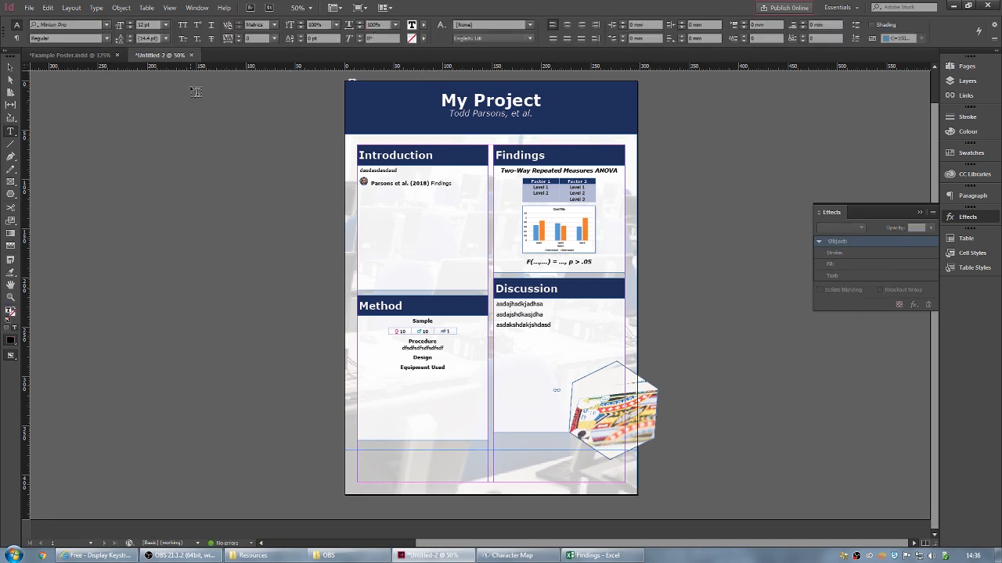
- Fill the footer frame with a grey swatch
click(10, 67)
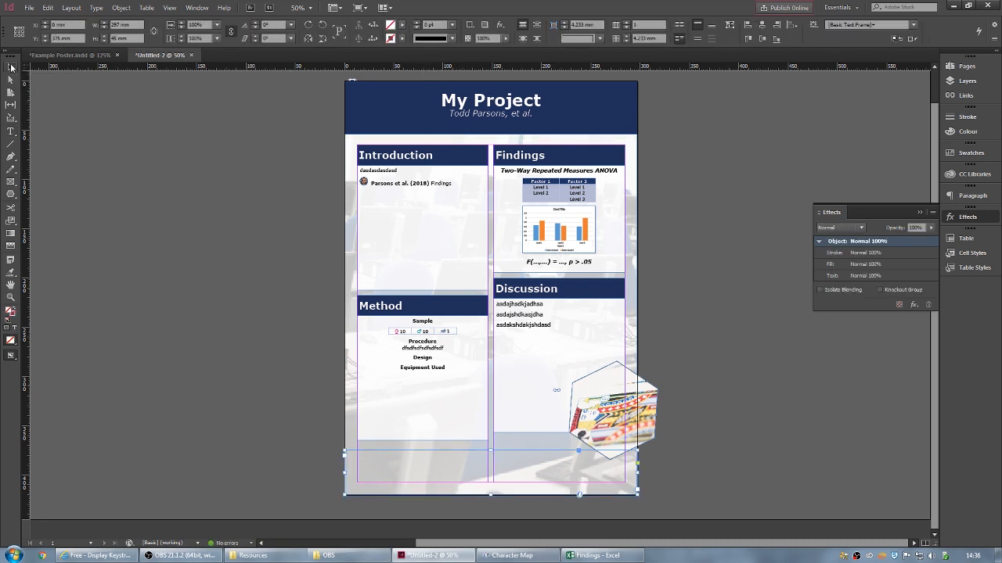
click(404, 28)
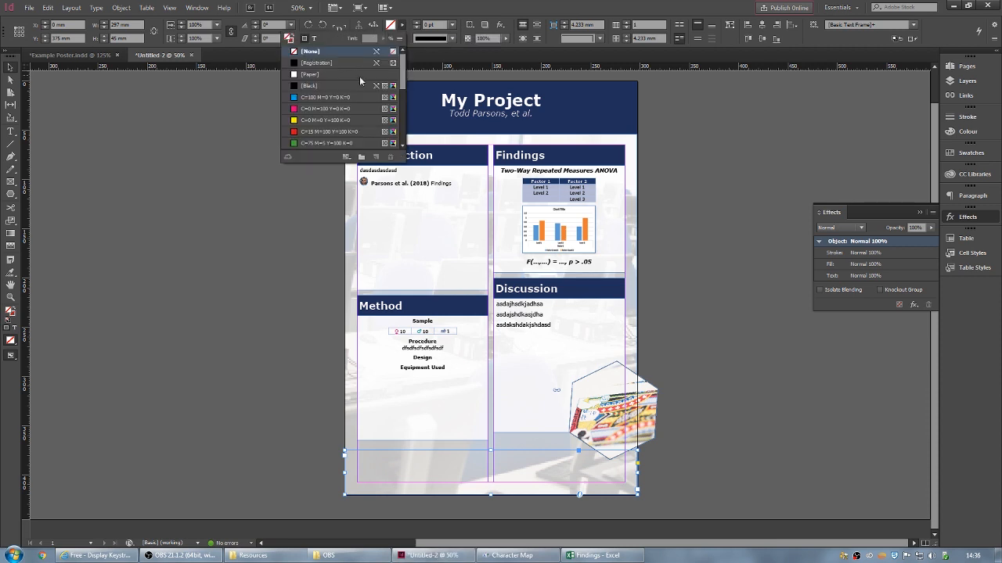
scroll(360, 90, down, 5)
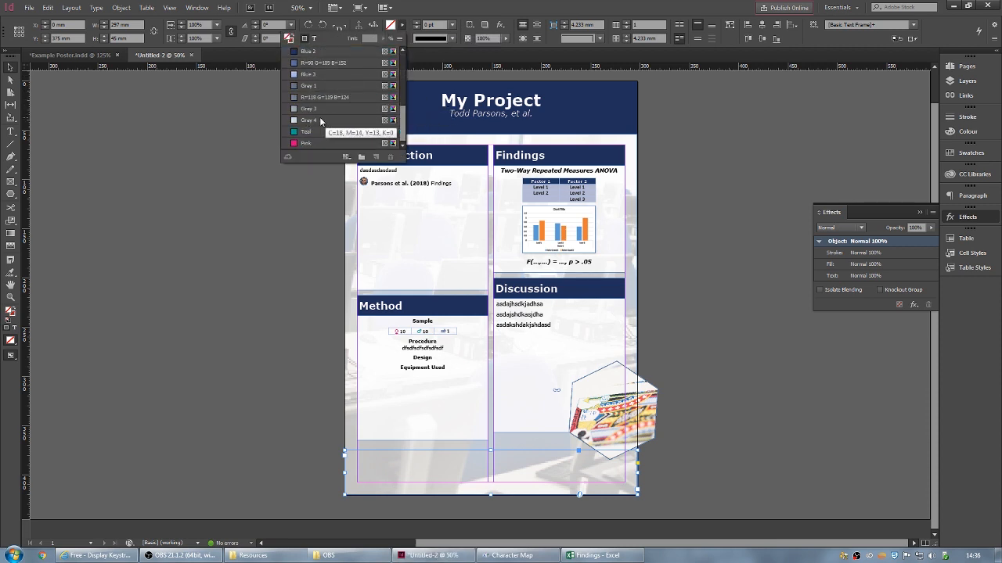
click(317, 109)
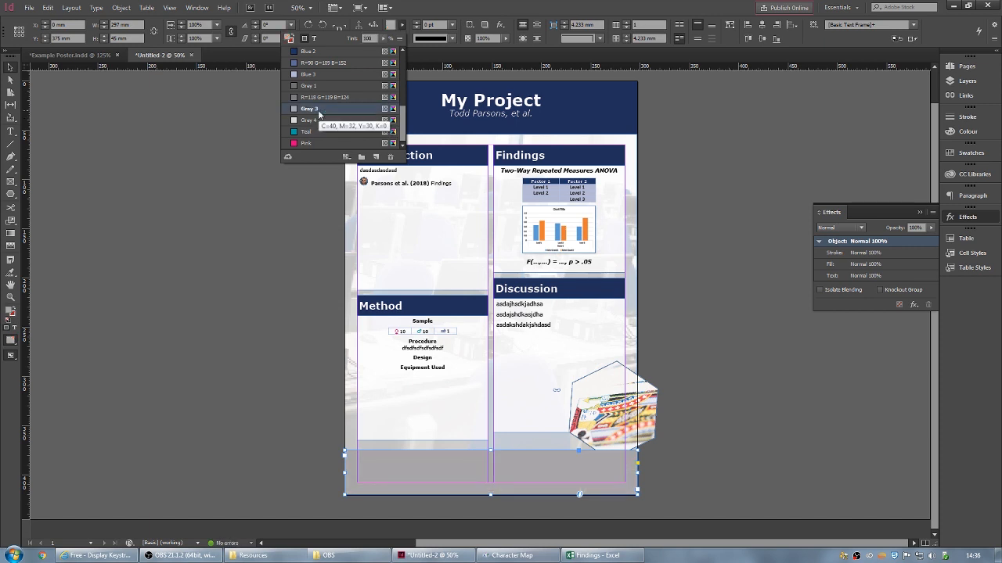
click(403, 25)
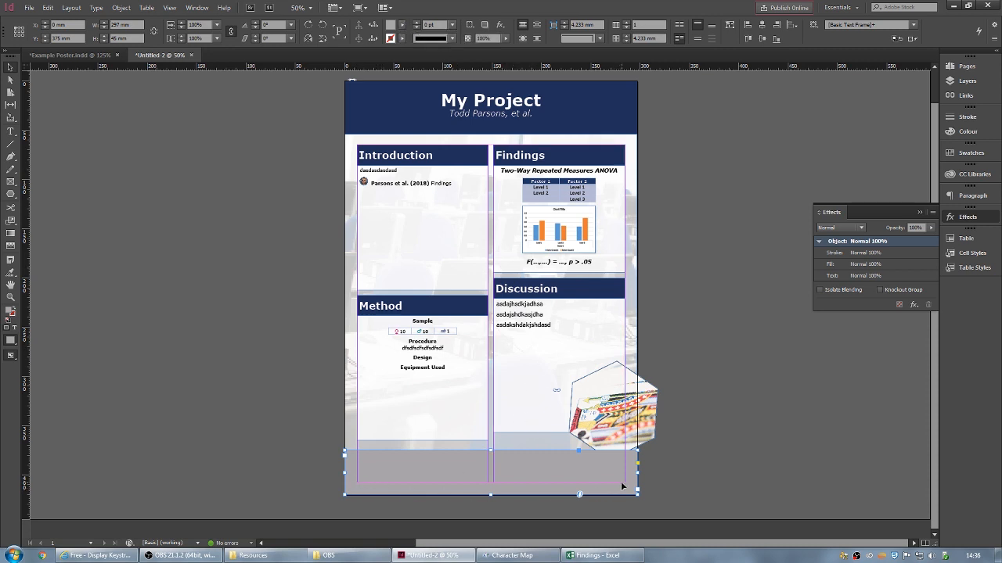
- Raise the page's bottom margin to 41 mm in Margins and Columns
click(75, 7)
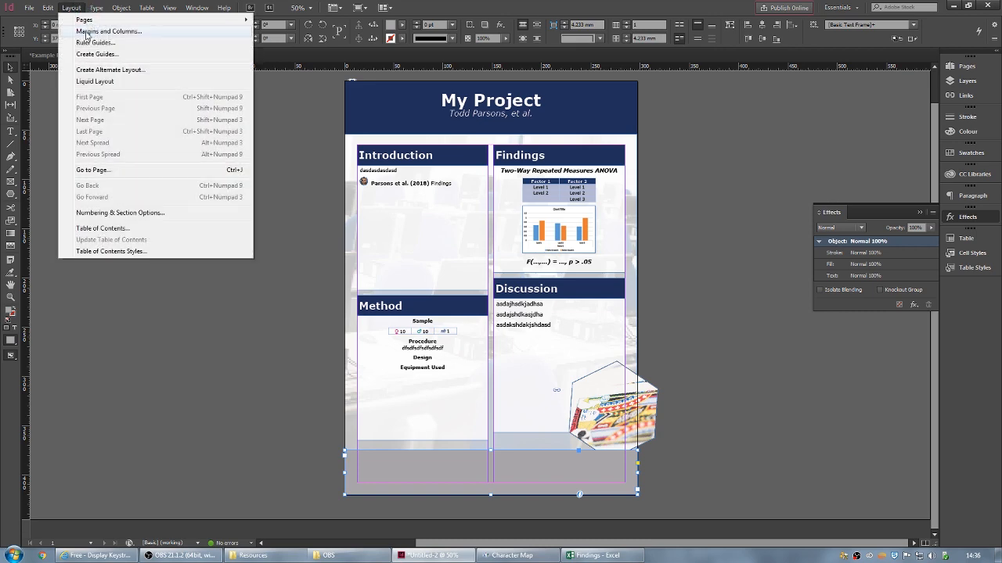
click(87, 31)
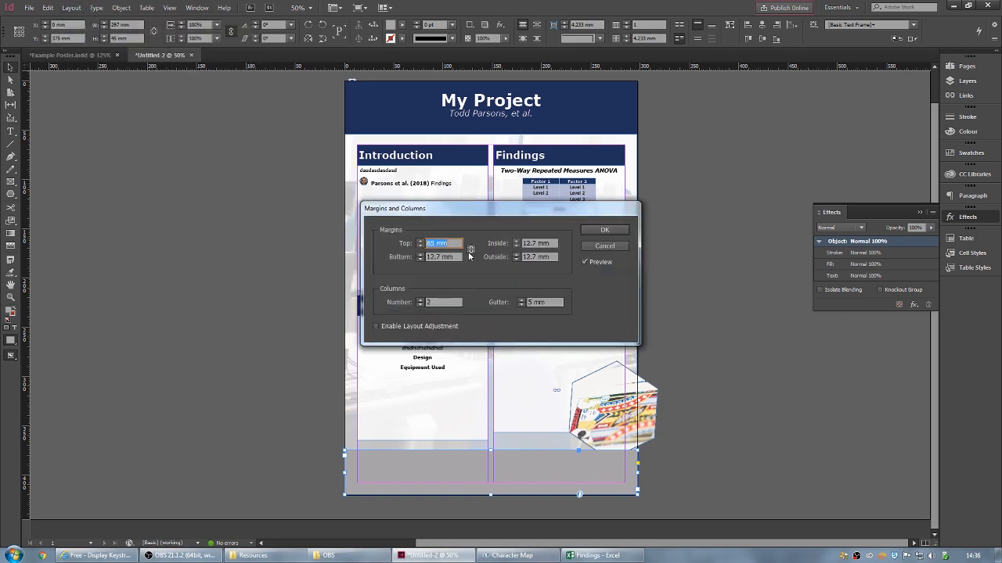
click(421, 255)
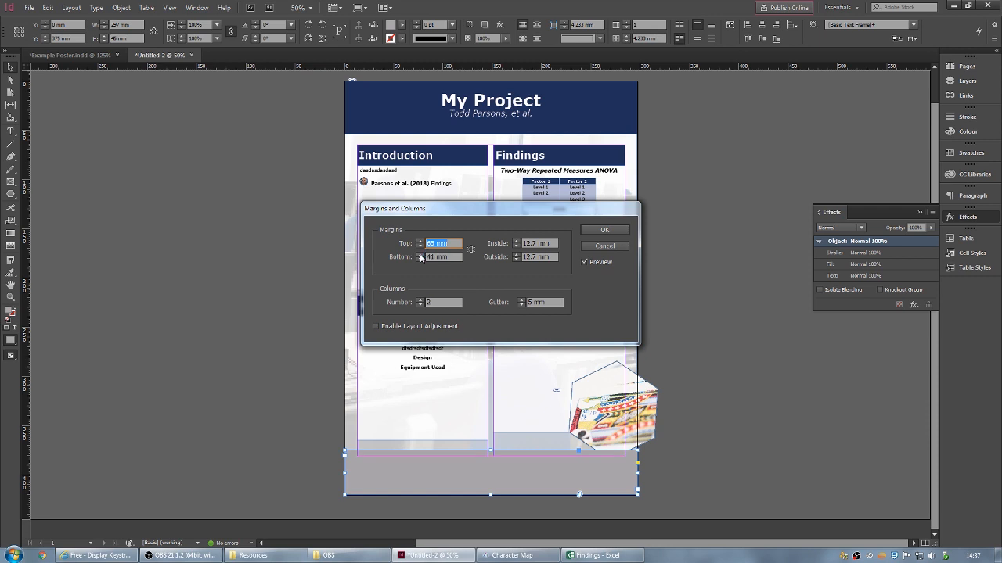
click(604, 230)
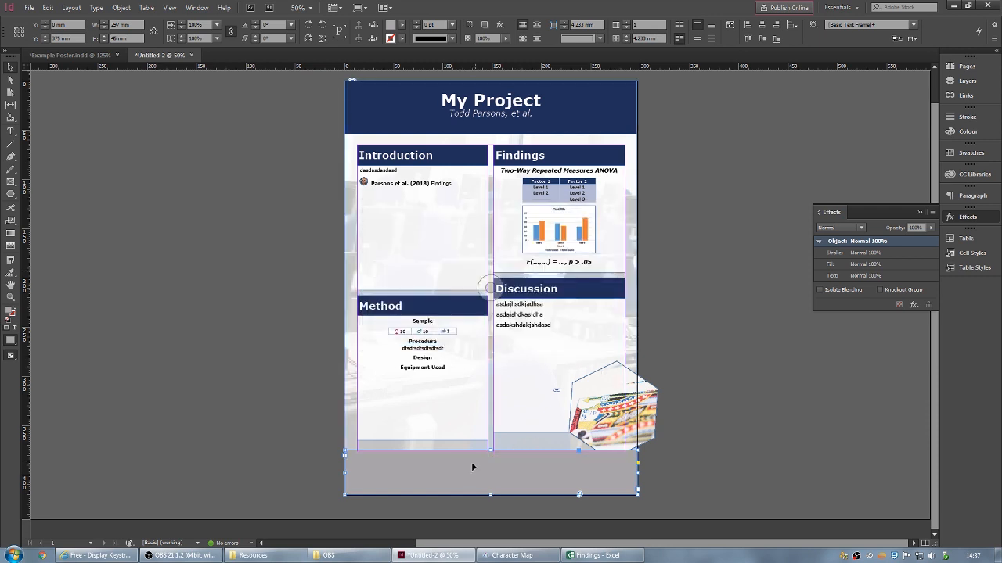
- Shorten the footer to 35.36 mm and change its fill to lighter Grey 4
drag(490, 450, 491, 461)
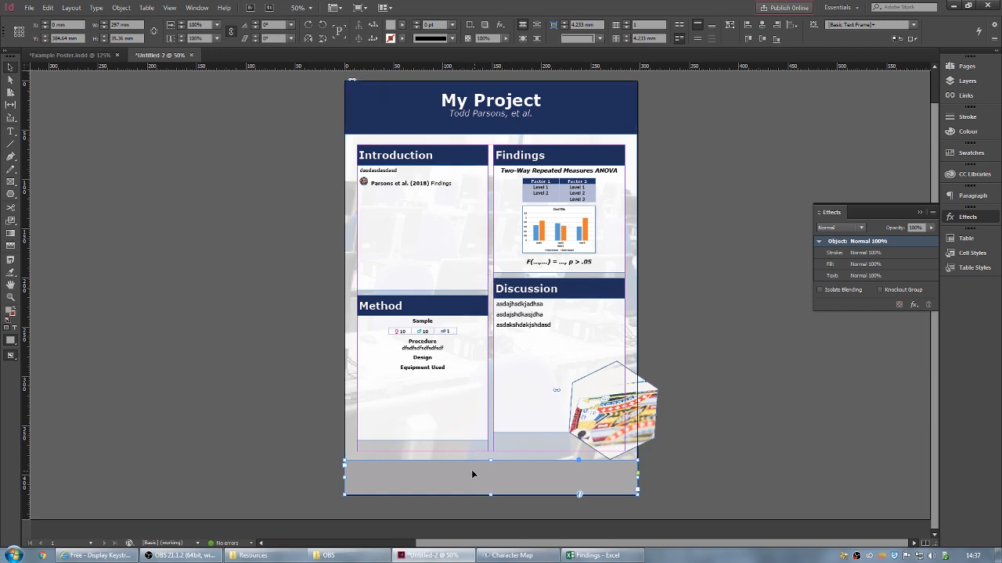
click(401, 24)
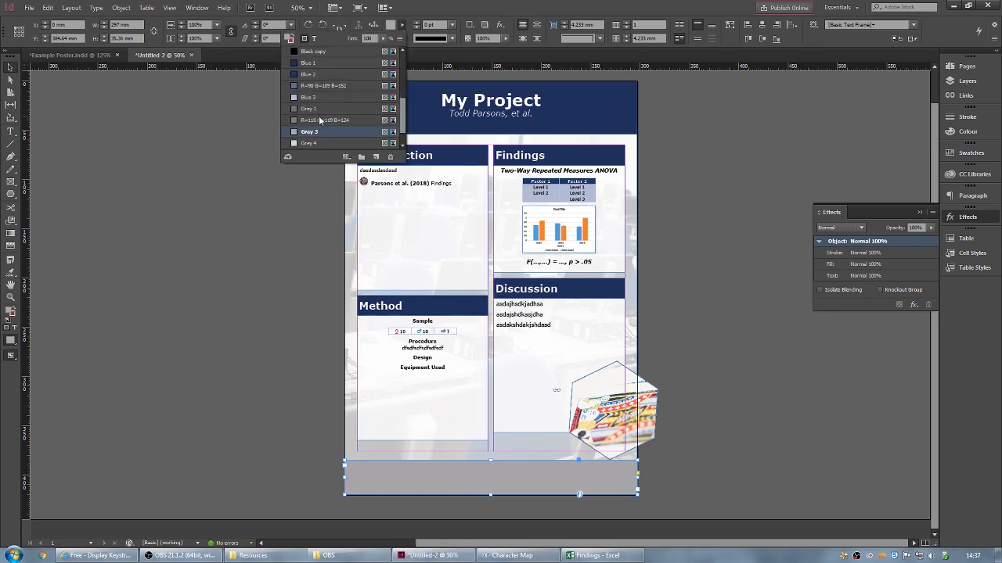
click(314, 143)
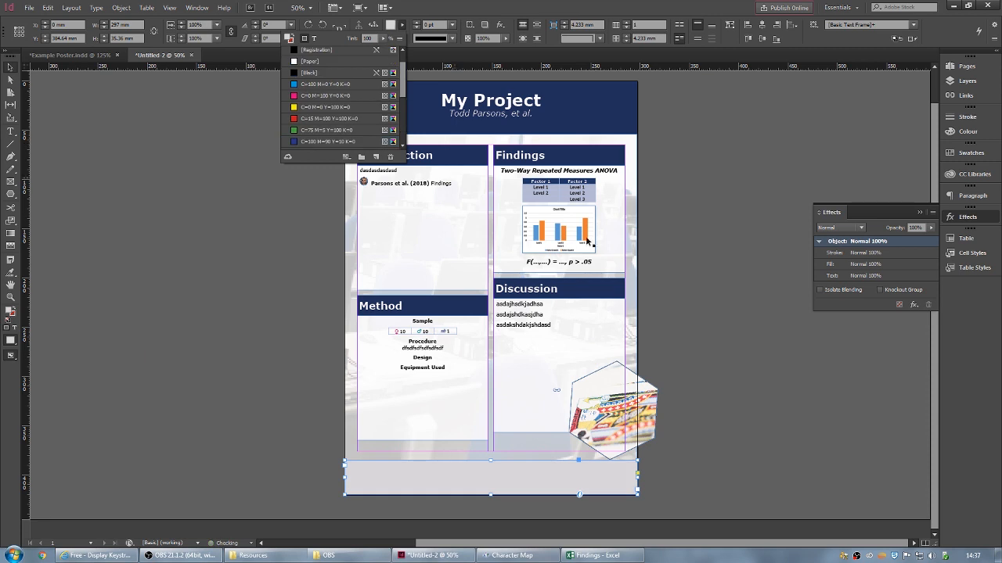
click(499, 485)
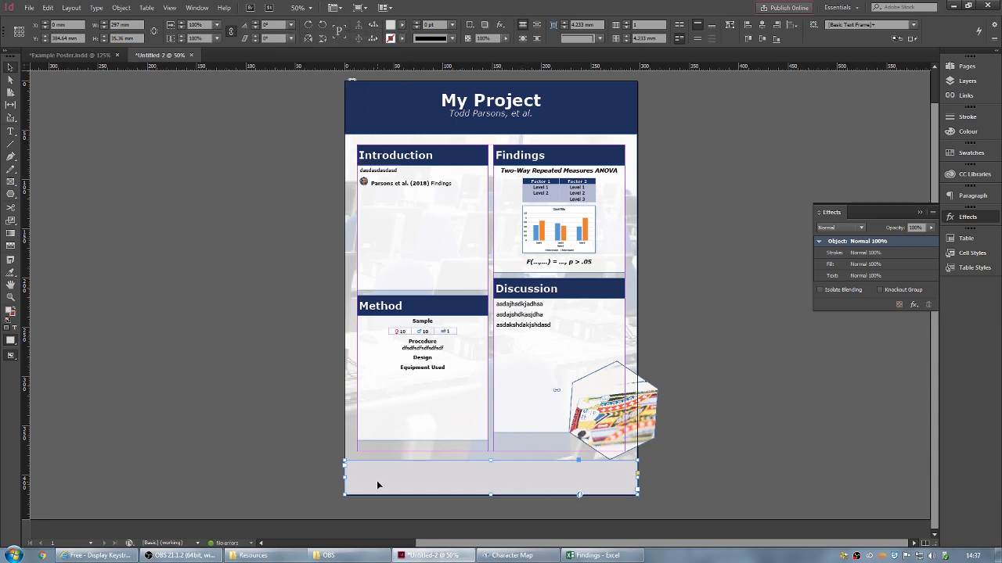
- Type the References heading in the footer using Verdana Bold
key(t)
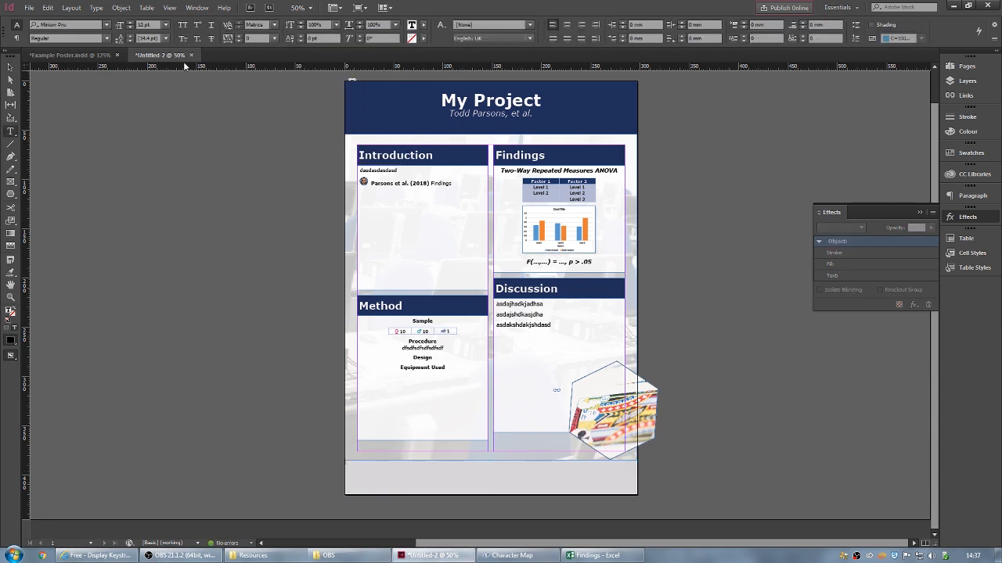
click(71, 25)
text(verdana)
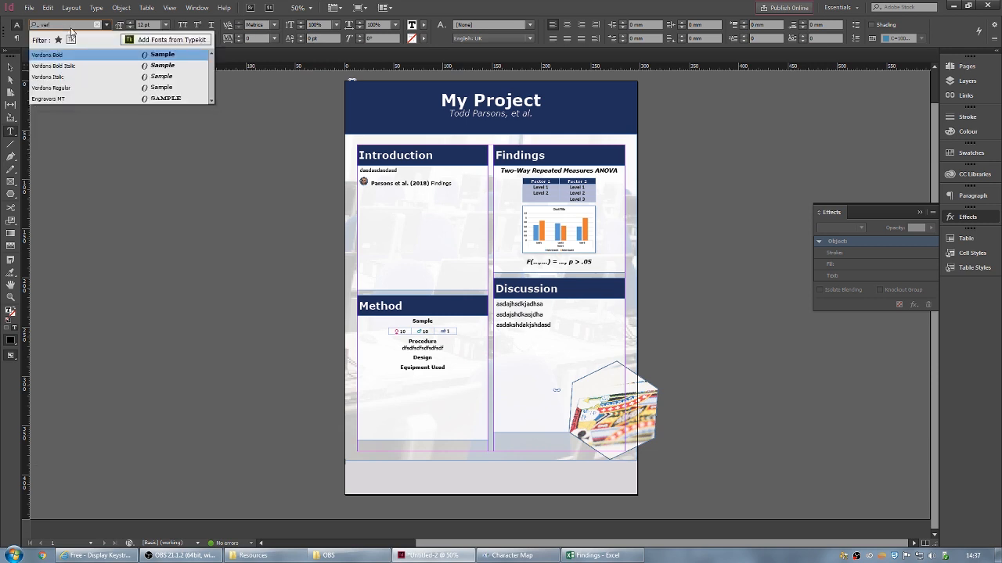
click(60, 55)
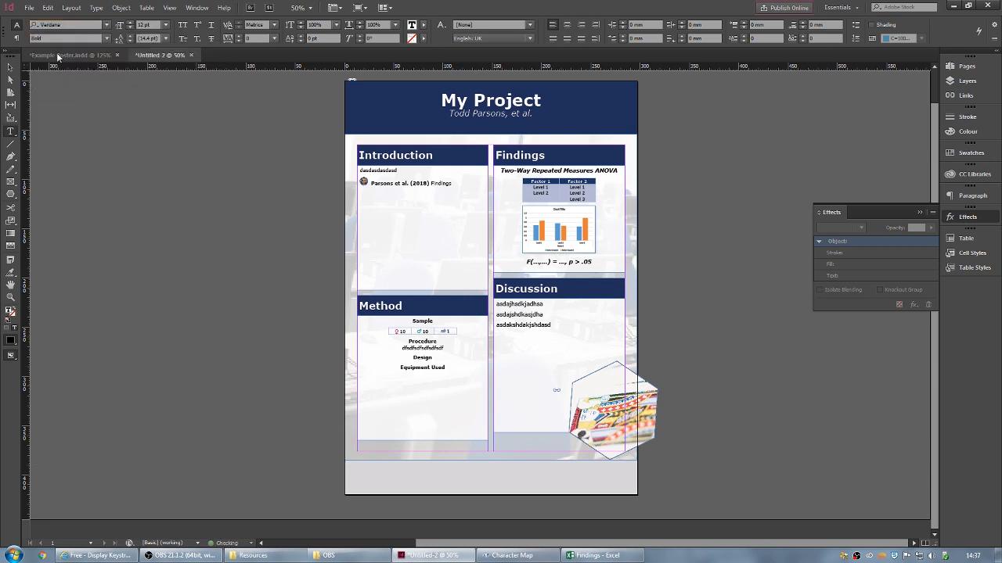
text(References)
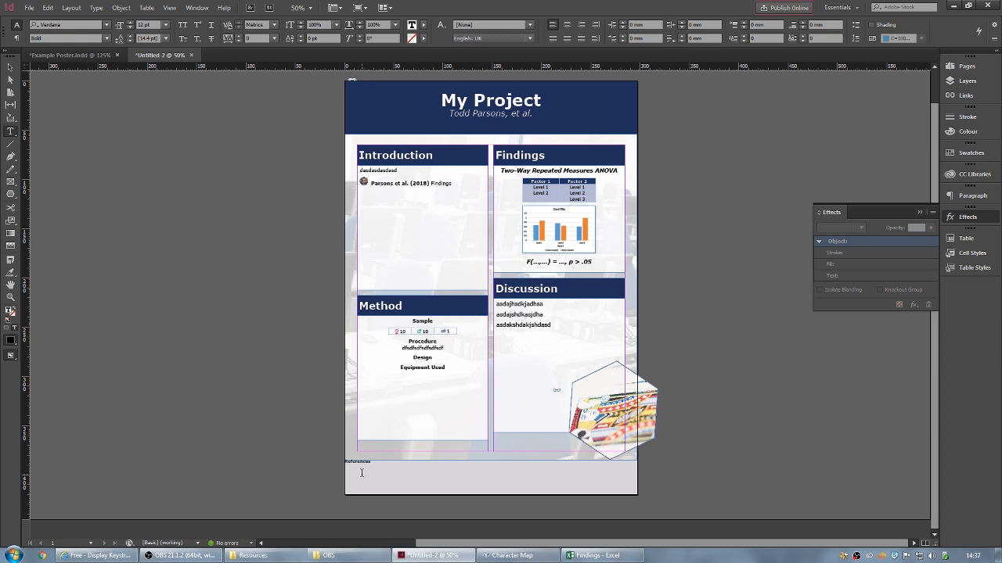
- Add a placeholder citation line in Verdana Regular at 10 pt
click(106, 38)
click(47, 50)
text(Parsons et al. (year) askjadhakjdhajksdada)
triple_click(345, 467)
click(165, 25)
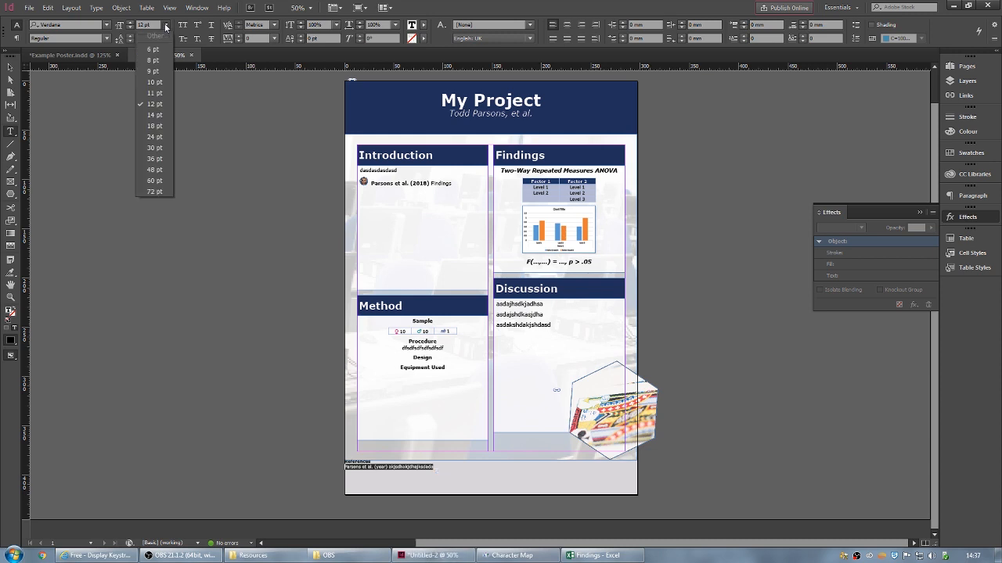
click(155, 82)
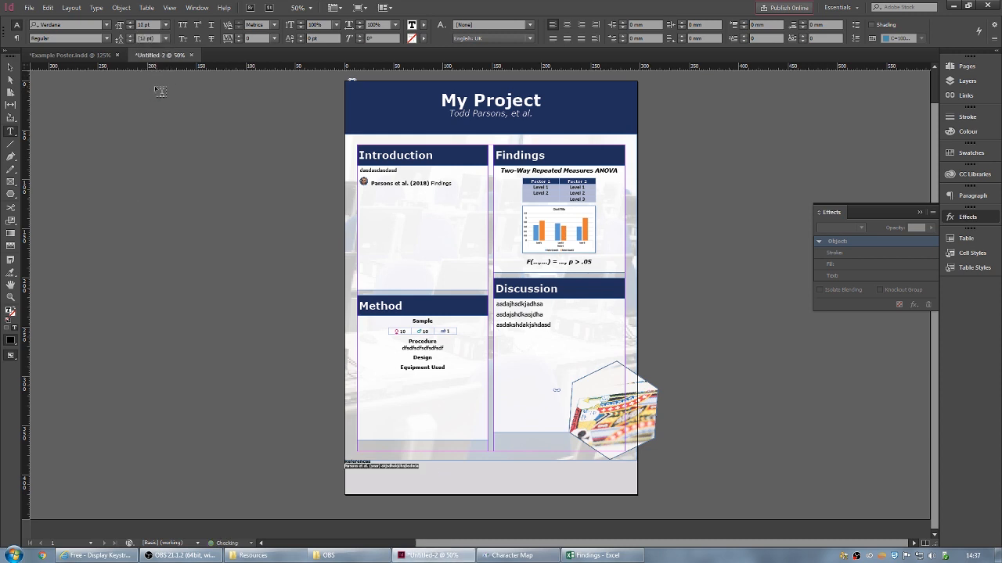
click(423, 467)
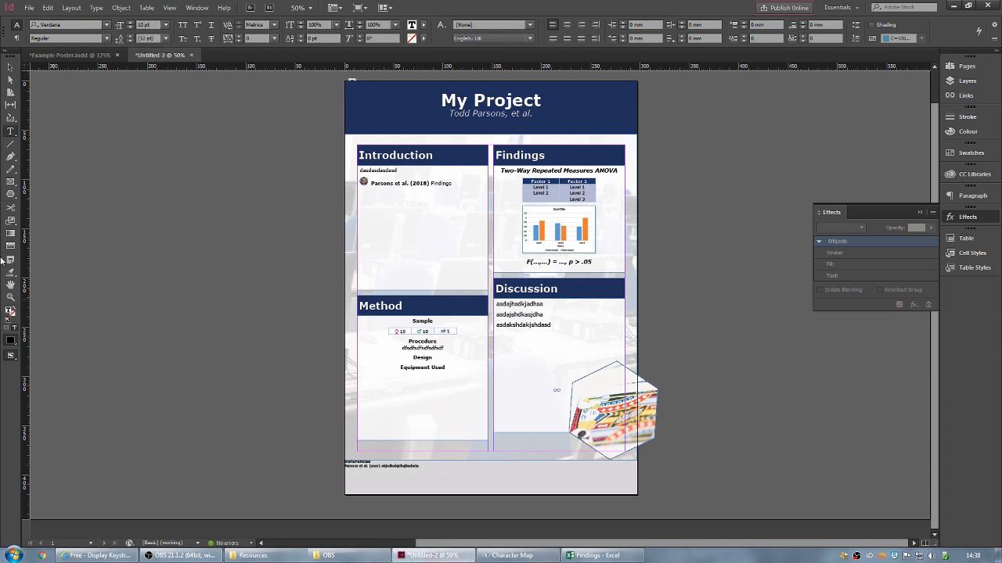
- Set the References frame's inset spacing to 3 mm on all sides
click(10, 67)
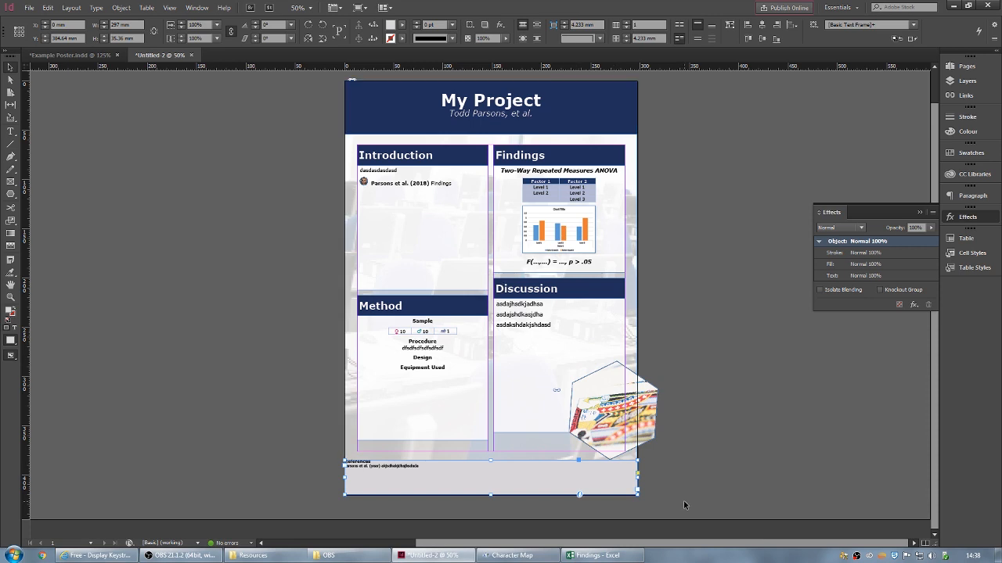
key(ctrl+b)
click(577, 242)
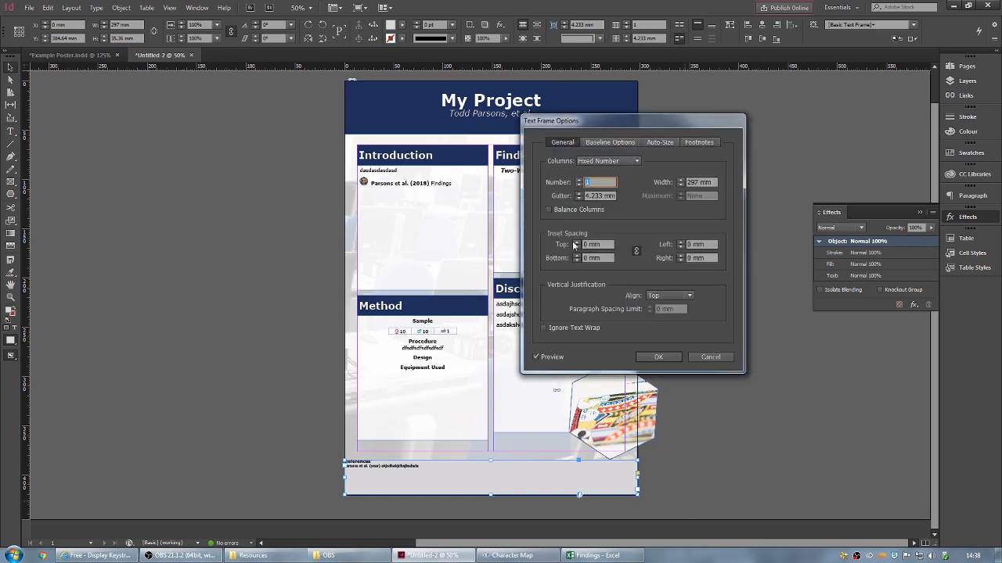
click(577, 243)
click(577, 243)
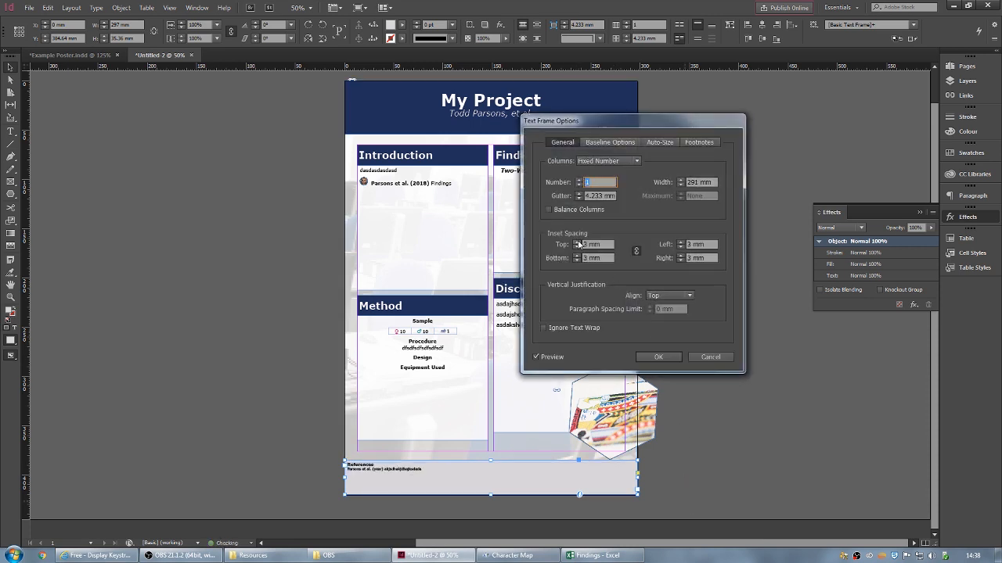
click(665, 359)
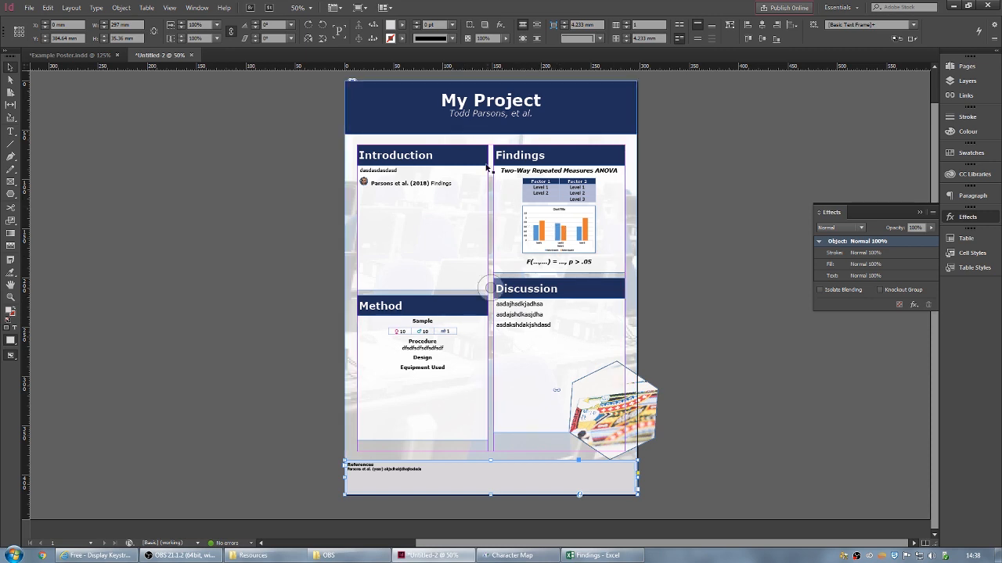
- Move the hexagon photo slightly down-left; try Send to Back, then revert it
click(612, 384)
drag(613, 384, 610, 395)
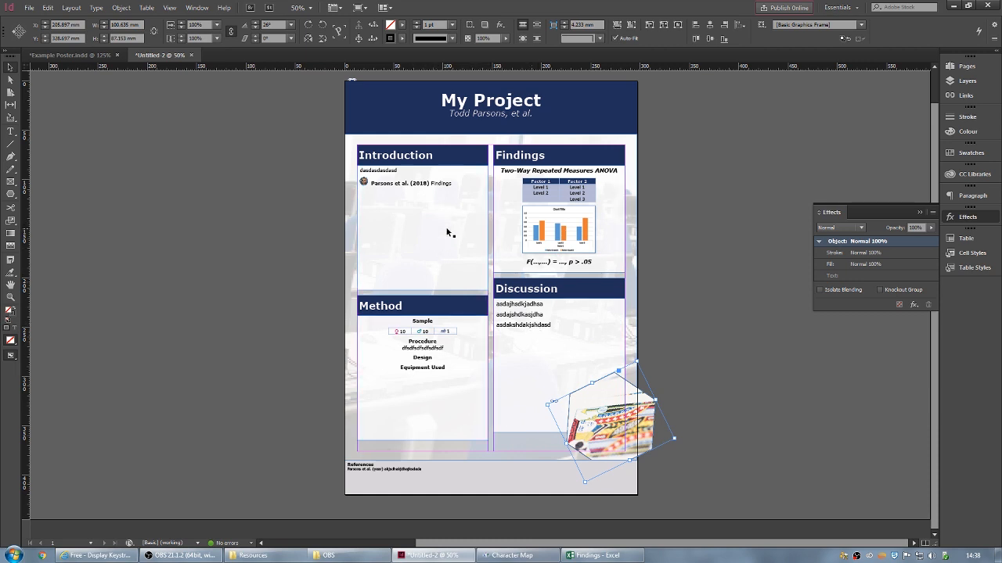
right_click(447, 232)
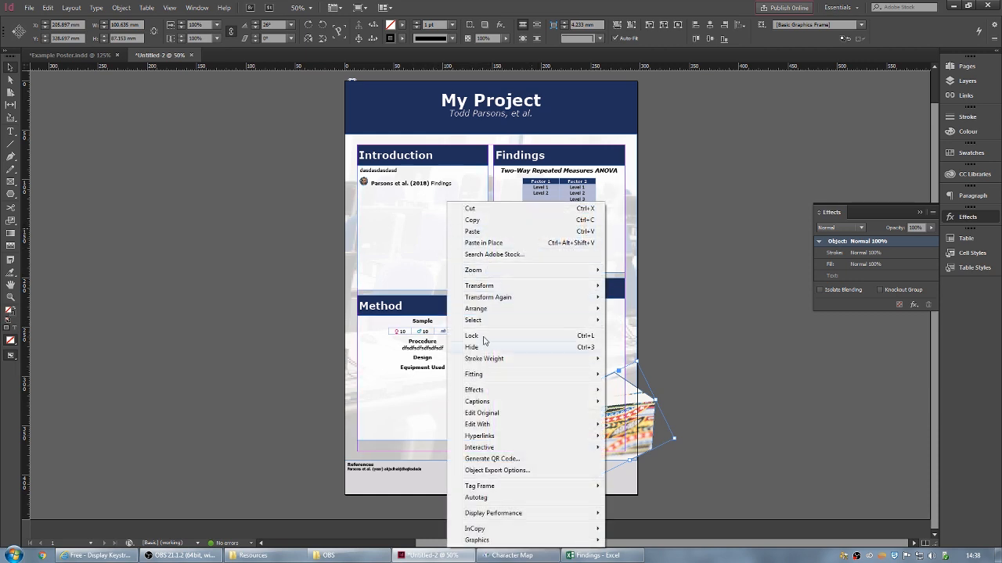
mouse_move(543, 310)
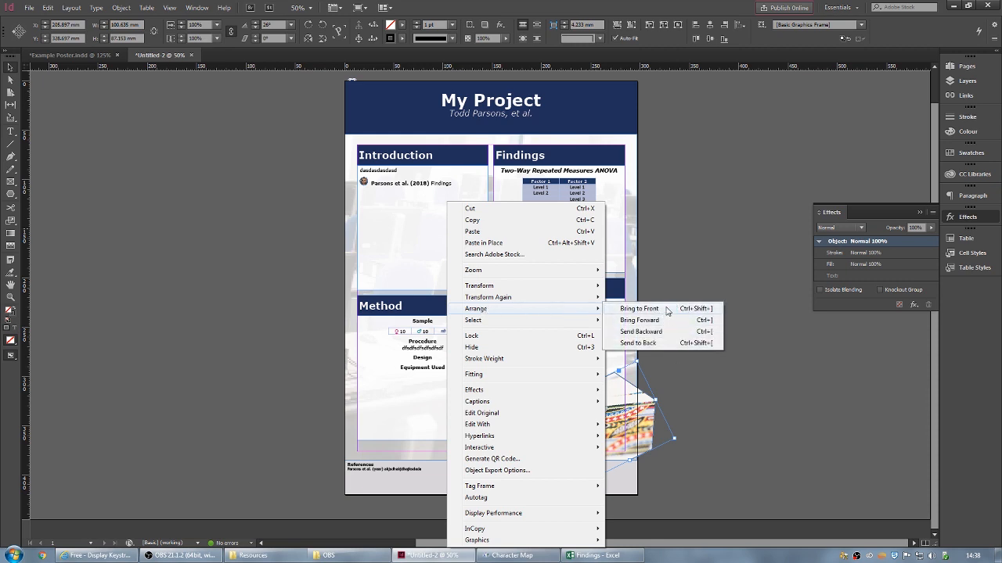
click(666, 347)
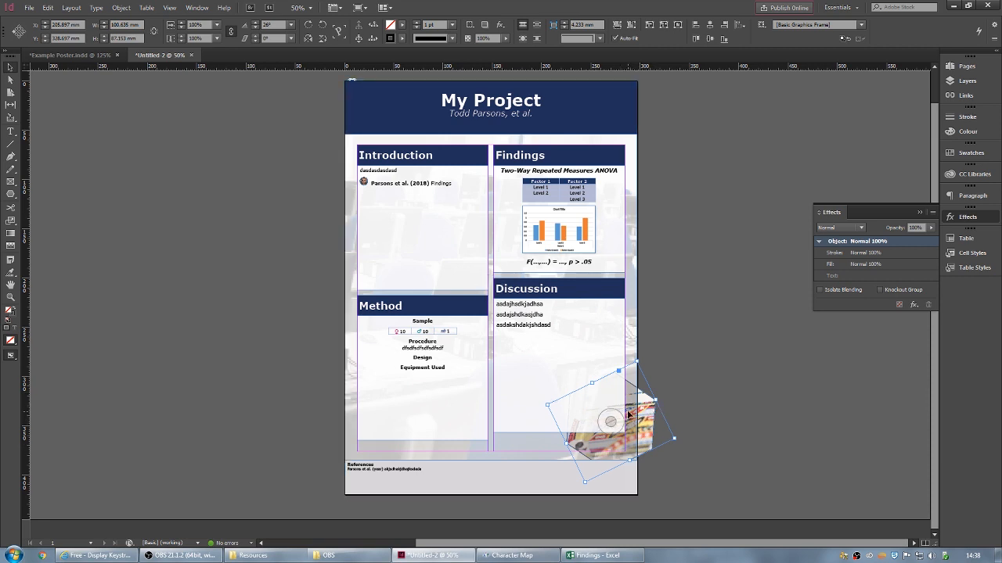
key(ctrl+shift+bracketright)
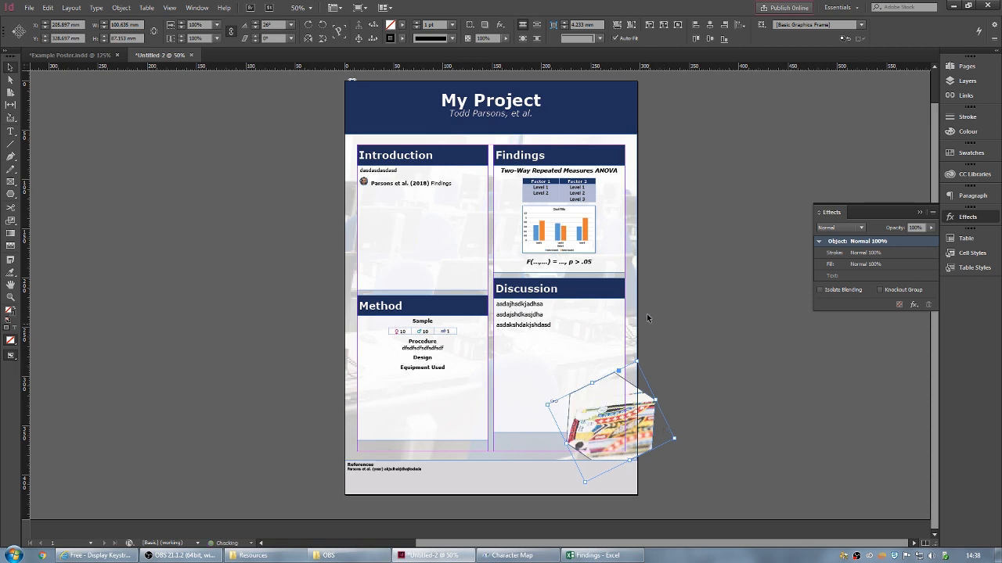
click(693, 243)
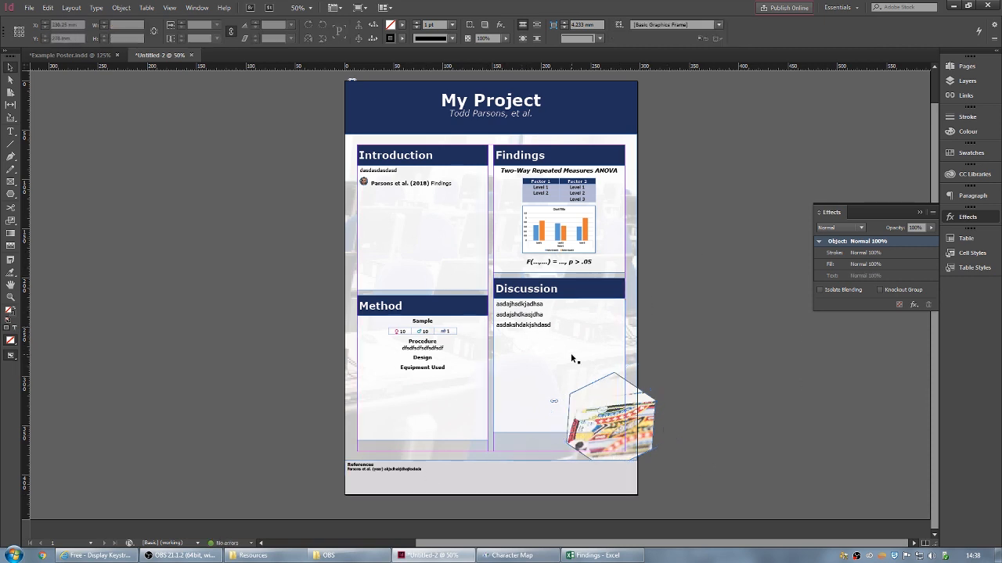
- Bring the hexagon photo to the front, above the Discussion panel and footer
right_click(625, 451)
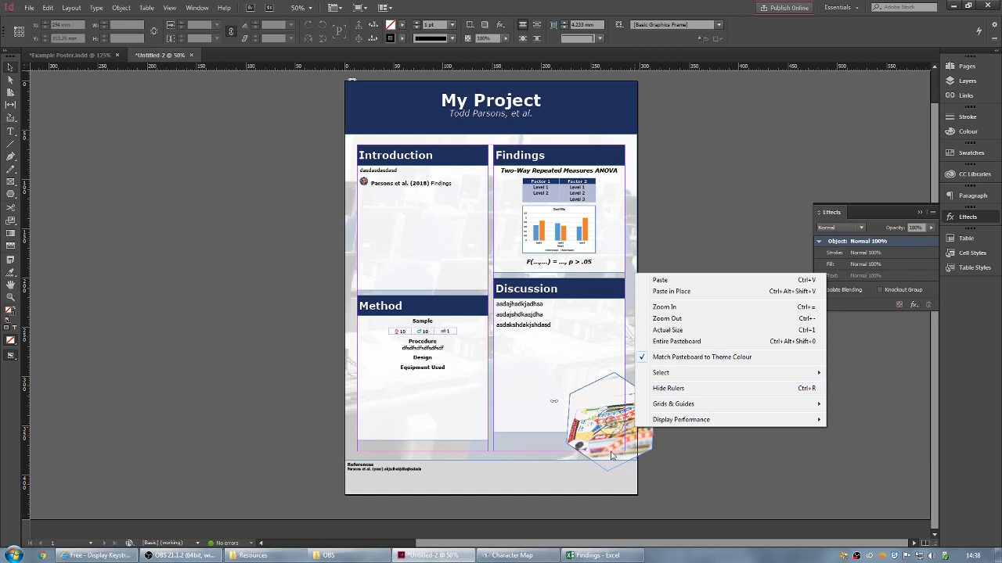
click(620, 449)
right_click(631, 435)
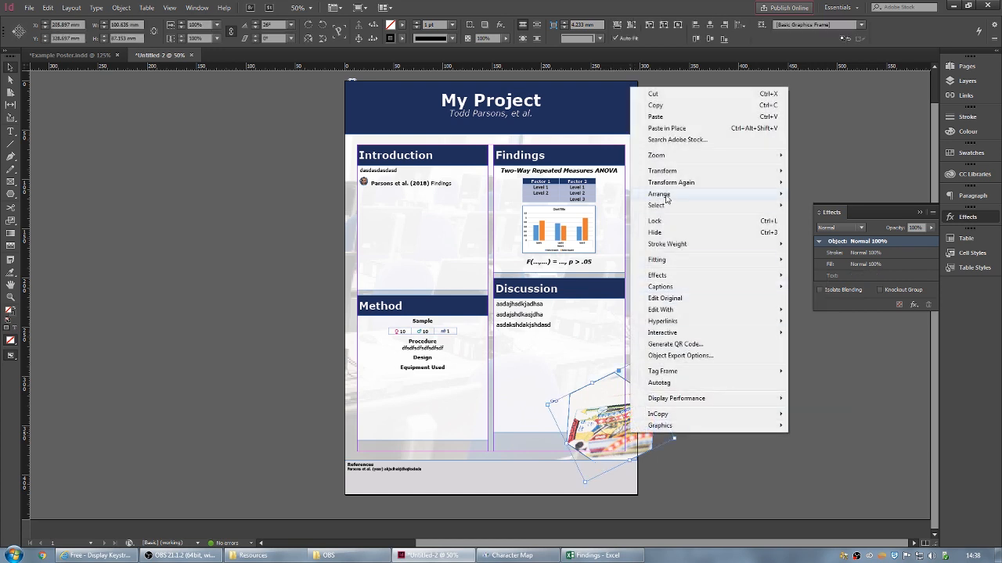
mouse_move(668, 196)
click(843, 195)
click(683, 464)
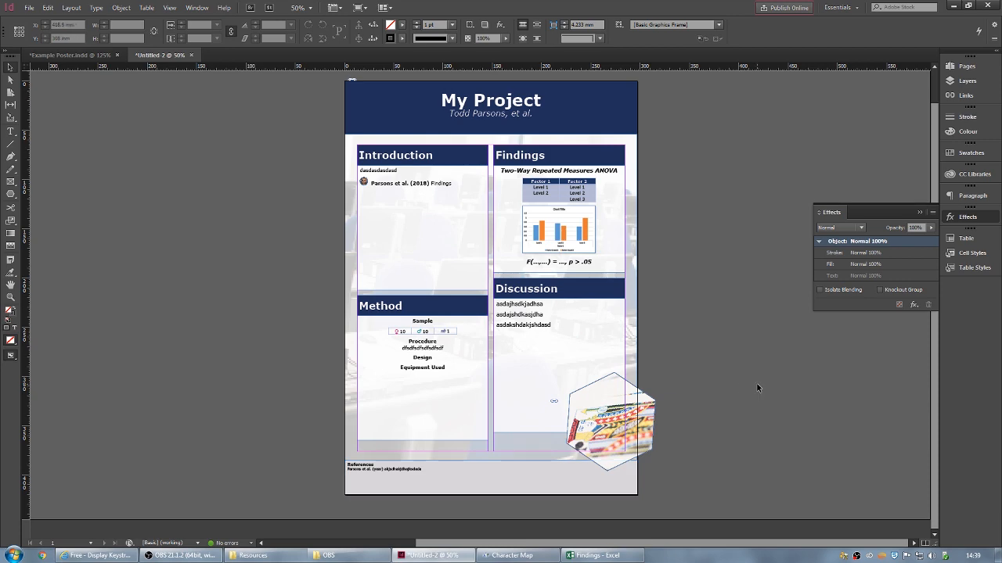
click(72, 56)
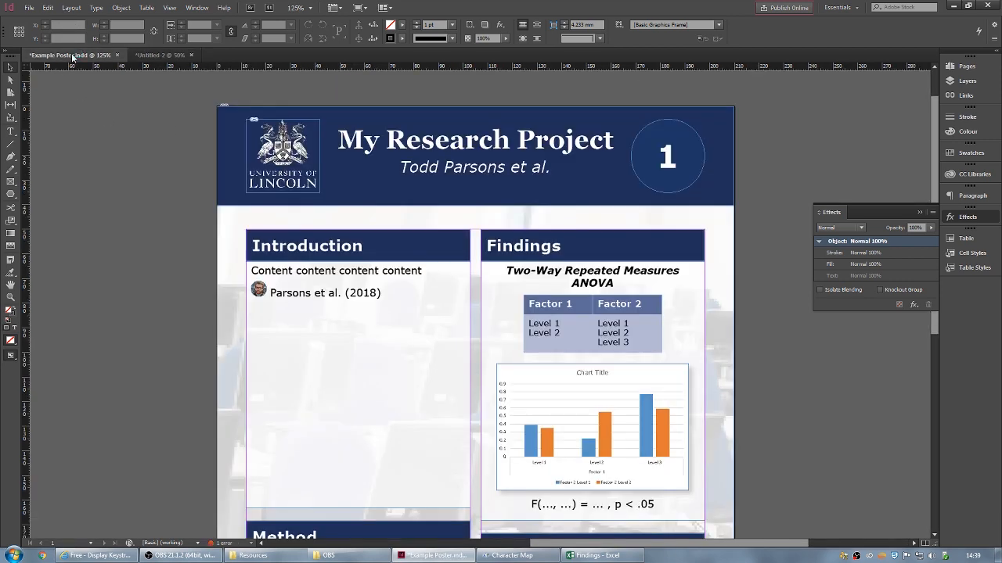
scroll(213, 368, down, 6)
scroll(213, 368, down, 2)
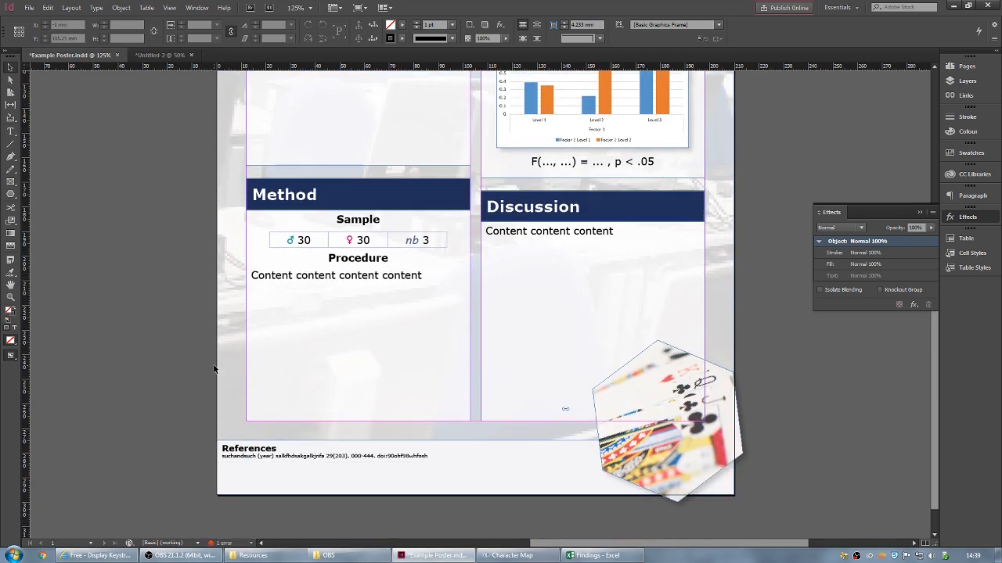
scroll(328, 340, up, 1)
scroll(339, 397, up, 8)
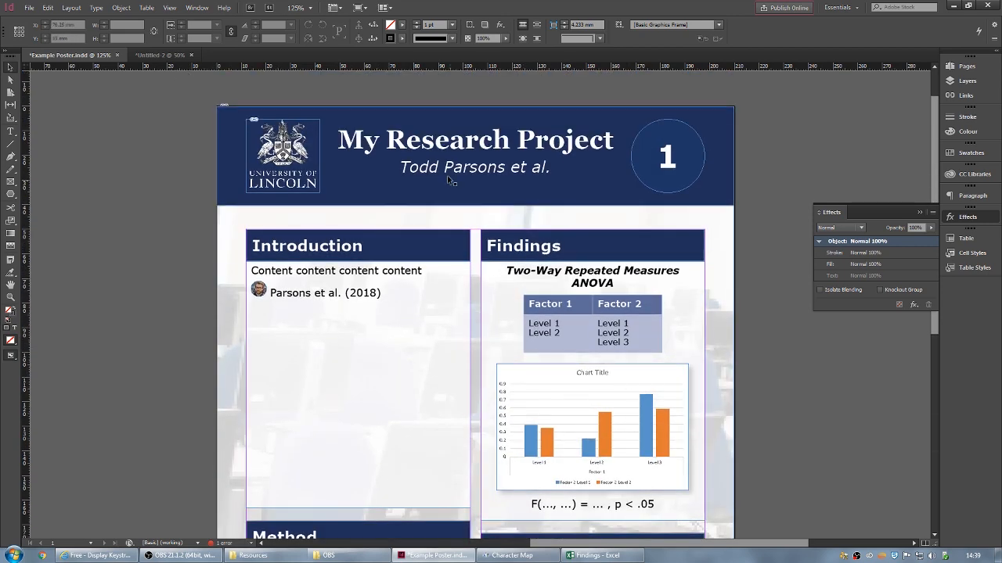
click(155, 55)
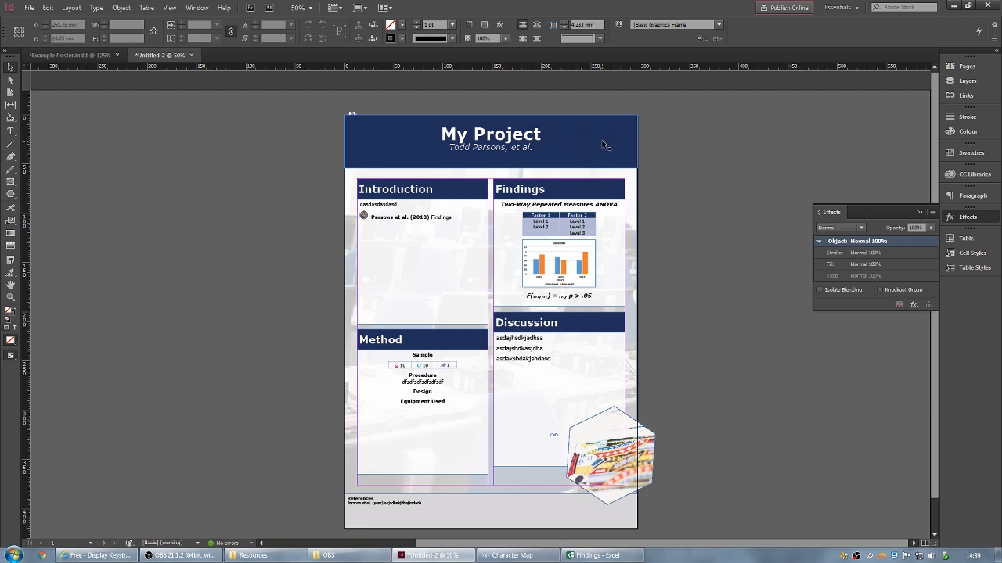
- Draw a square frame at the header's top-left and place Portrait White.png into it
click(10, 194)
click(43, 197)
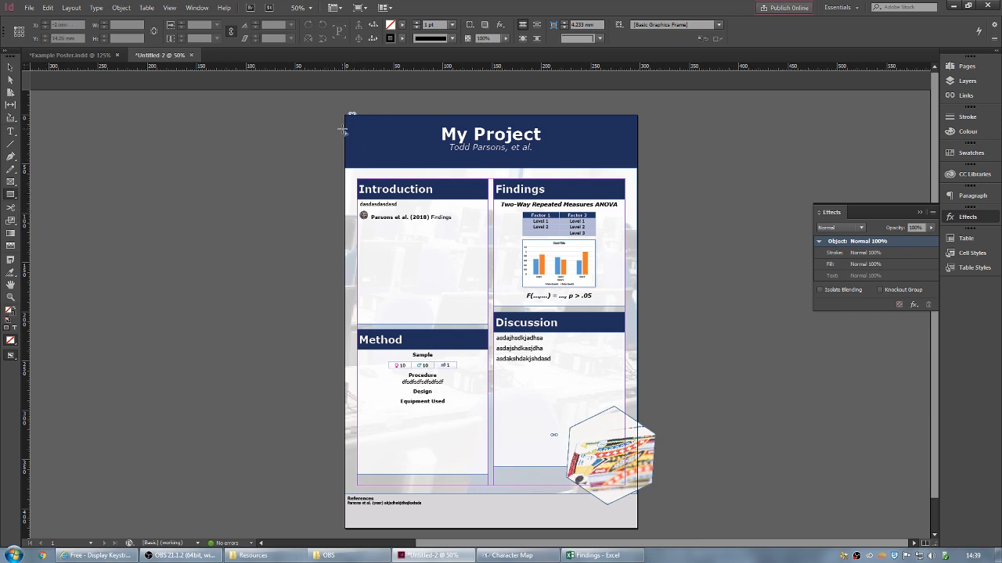
drag(349, 119, 393, 164)
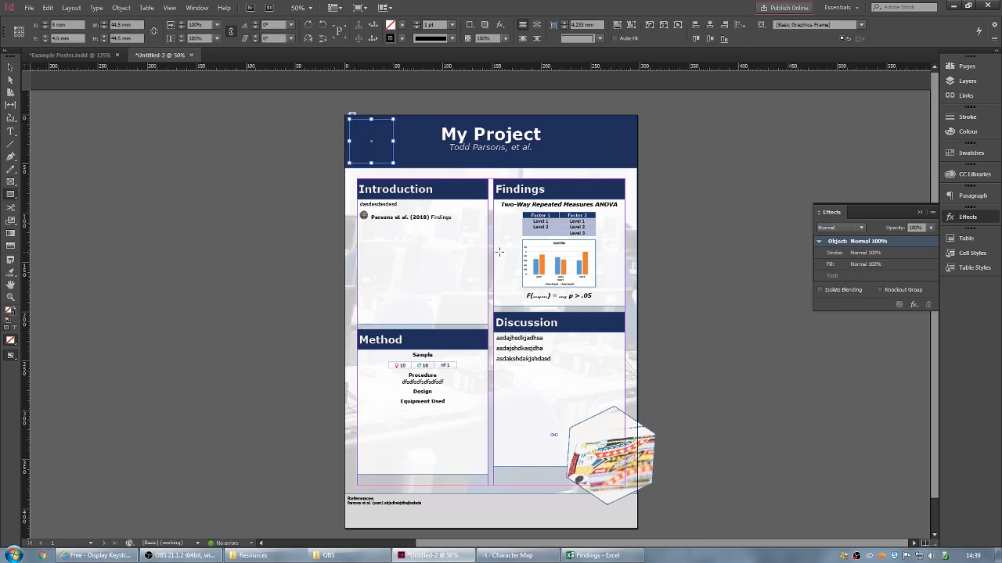
click(252, 555)
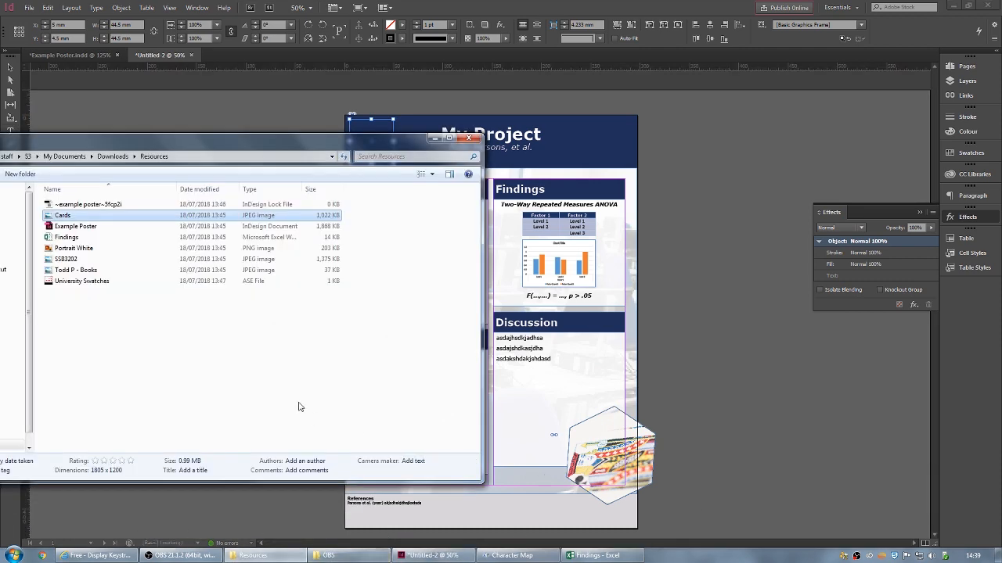
click(86, 248)
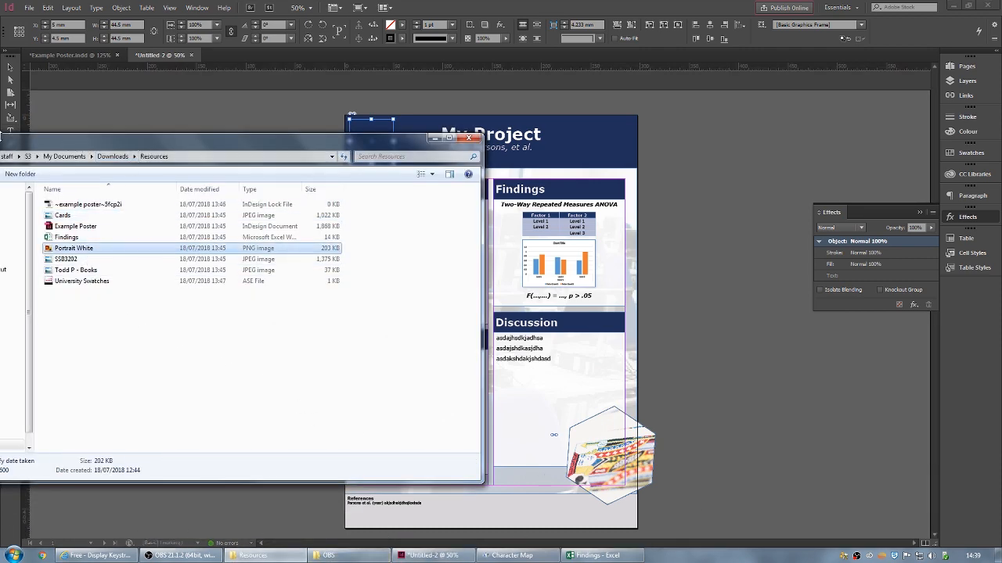
drag(21, 147, 744, 158)
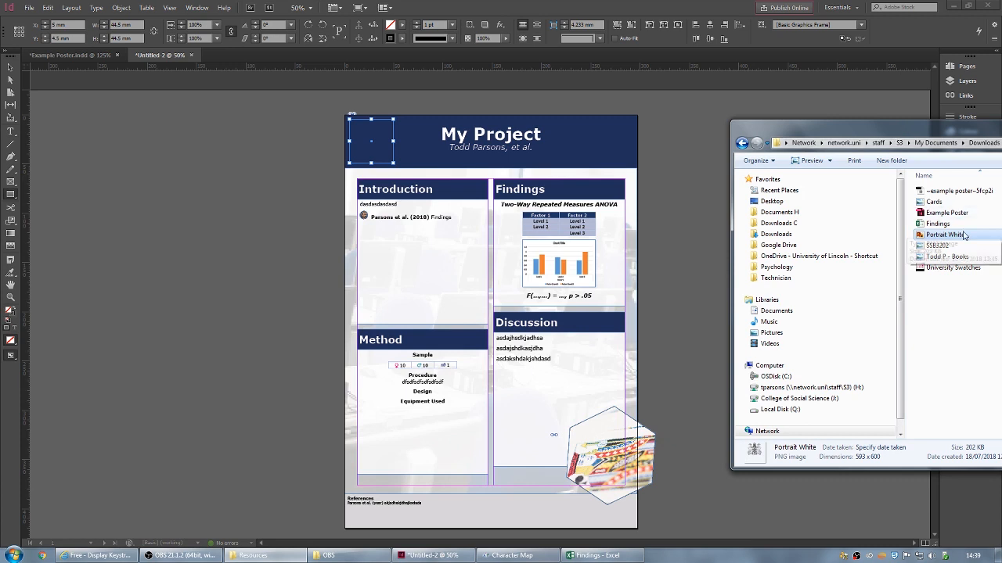
drag(944, 235, 378, 148)
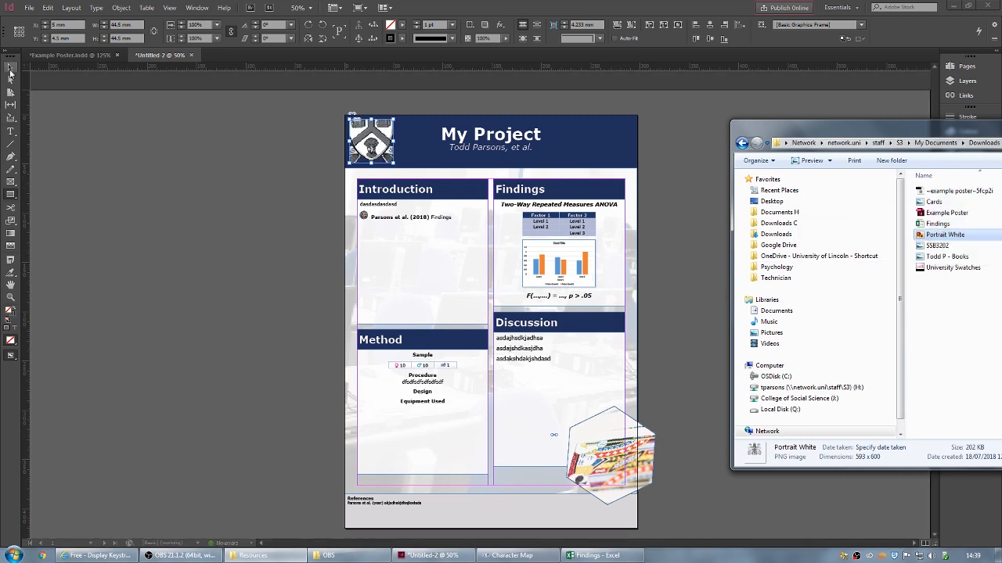
- Shrink the crest image to fit its square frame, undoing a mirrored resize
click(10, 68)
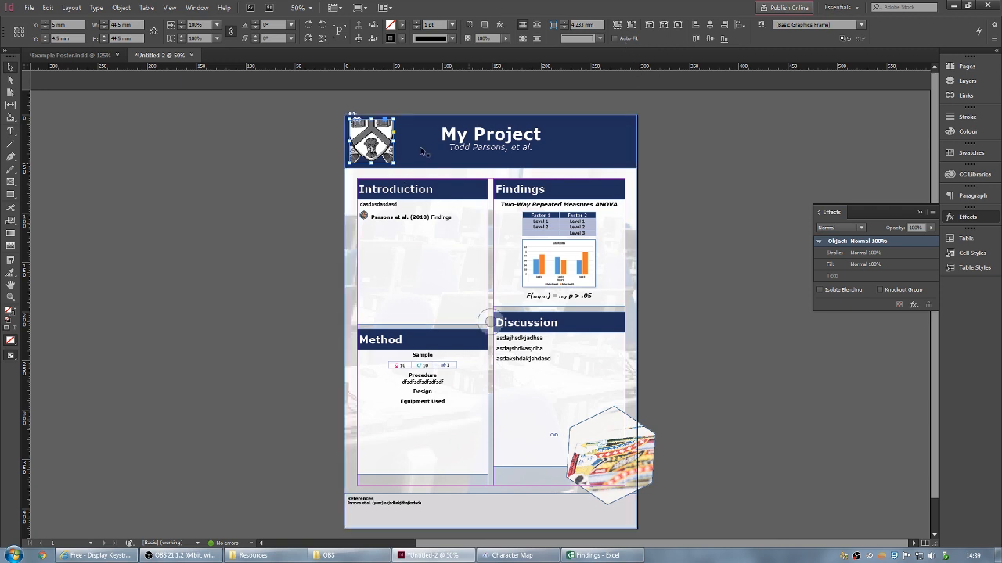
double_click(388, 134)
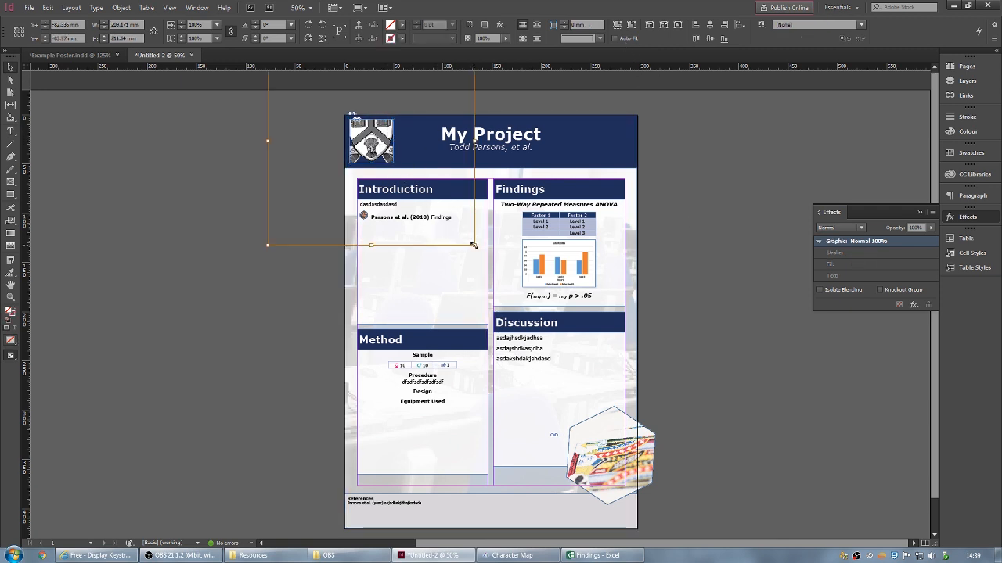
drag(474, 245, 372, 162)
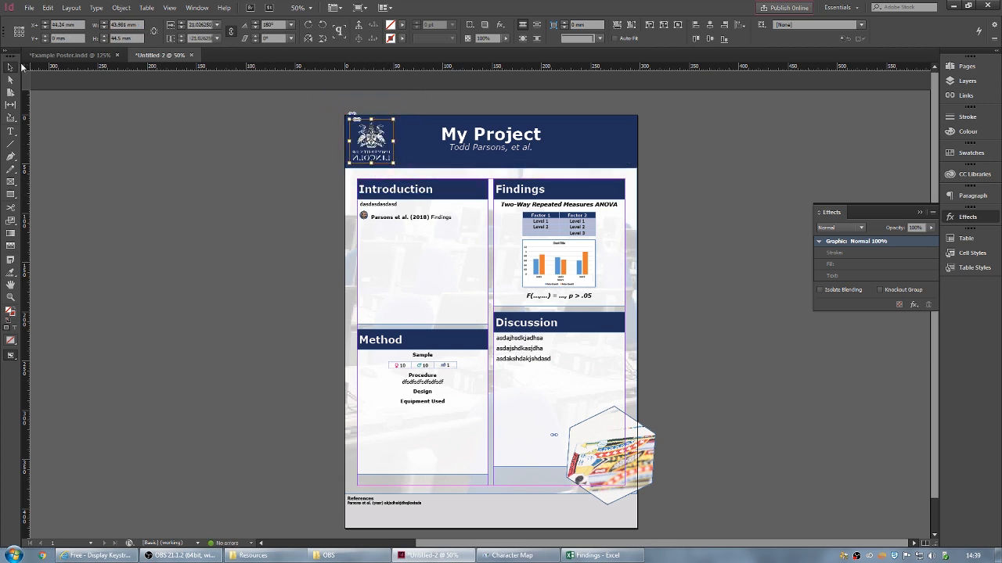
key(Escape)
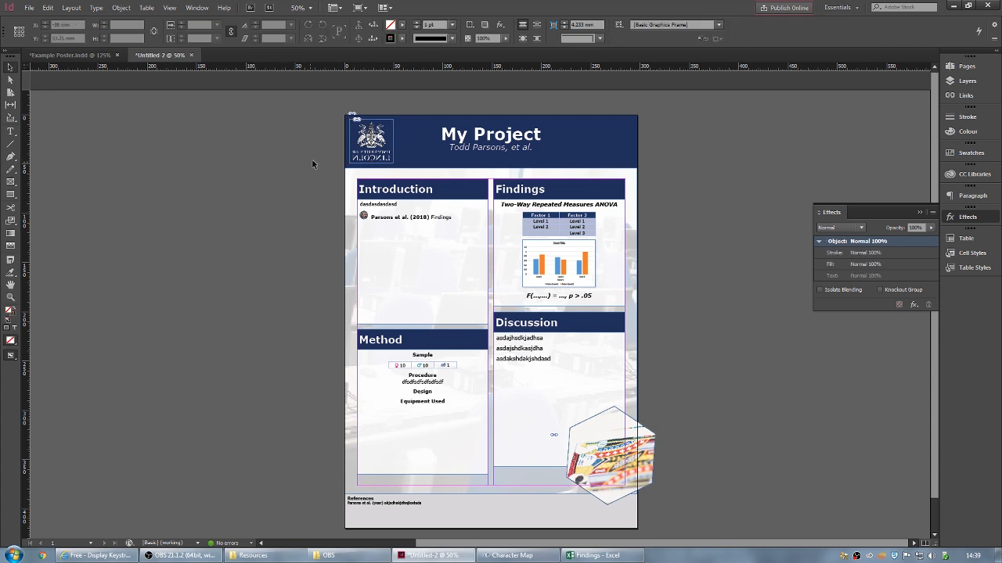
click(381, 147)
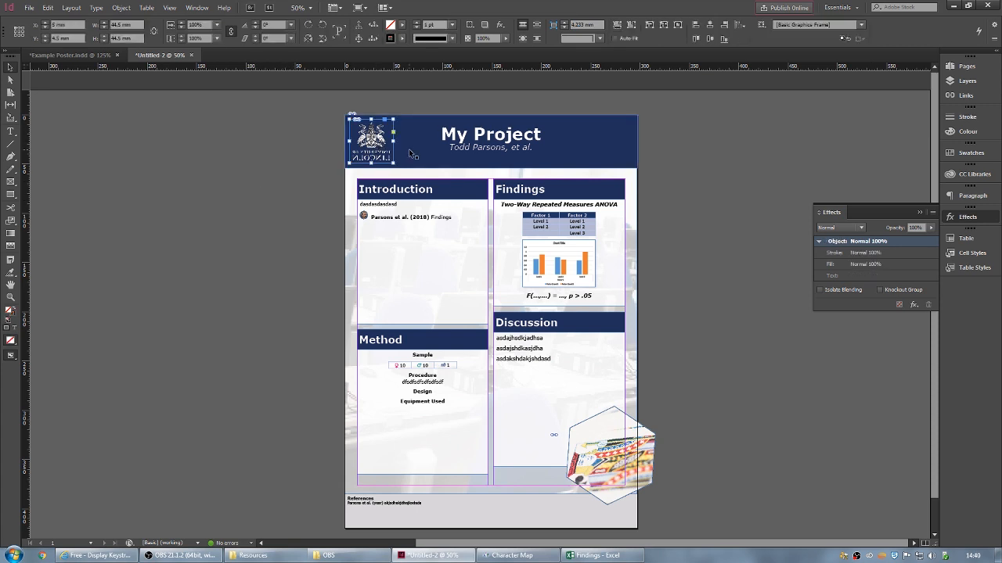
key(ctrl+z)
drag(474, 245, 350, 147)
- Zoom in to adjust the crest's width, reverting an accidental flip, then zoom back out
key(ctrl+equal)
key(ctrl+equal)
key(ctrl+equal)
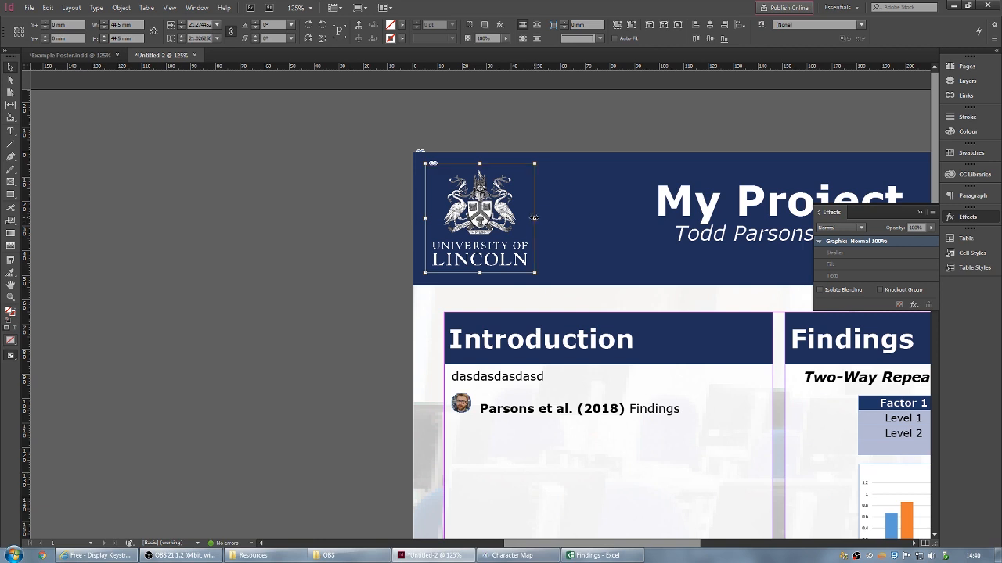
drag(535, 218, 240, 219)
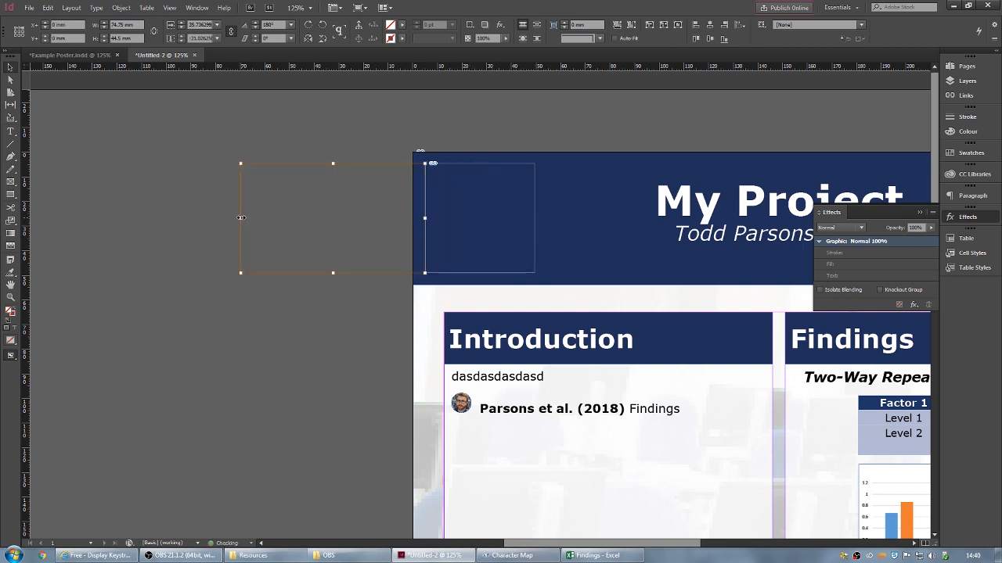
key(ctrl+z)
click(354, 293)
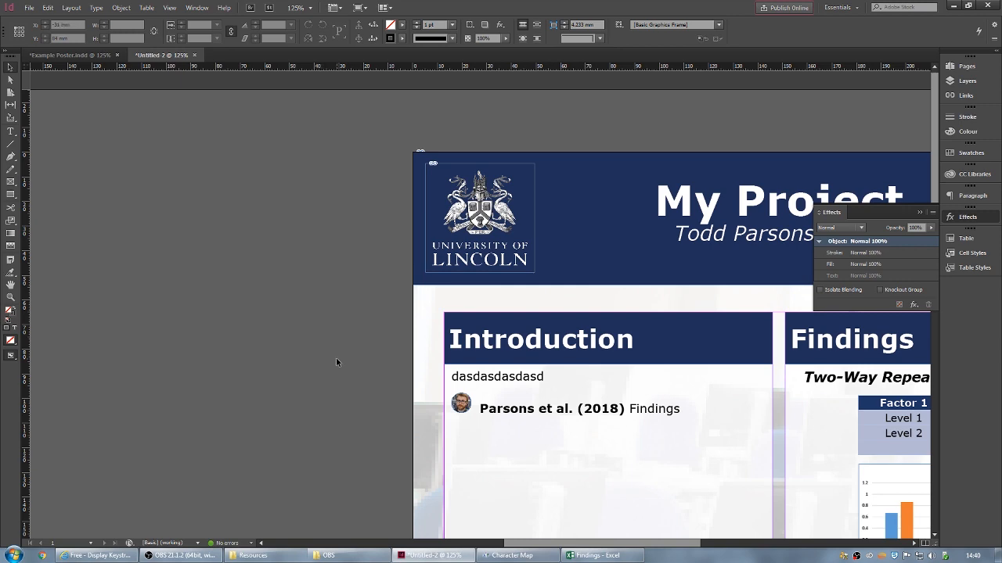
key(ctrl+minus)
key(ctrl+minus)
key(ctrl+minus)
scroll(337, 362, right, 3)
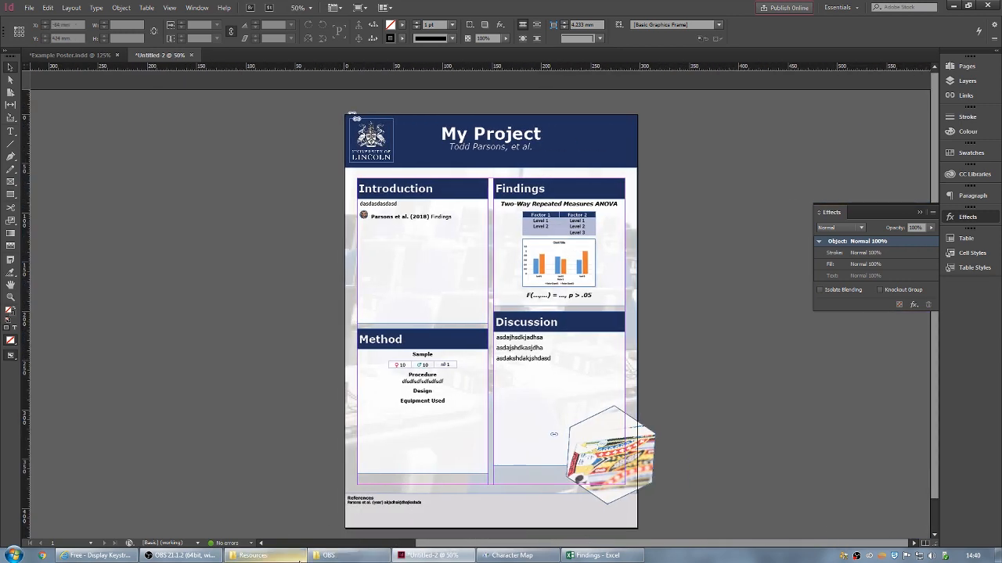
- Draw a circle of about 44.5 by 45 mm at the top-right of the header
drag(10, 194, 48, 203)
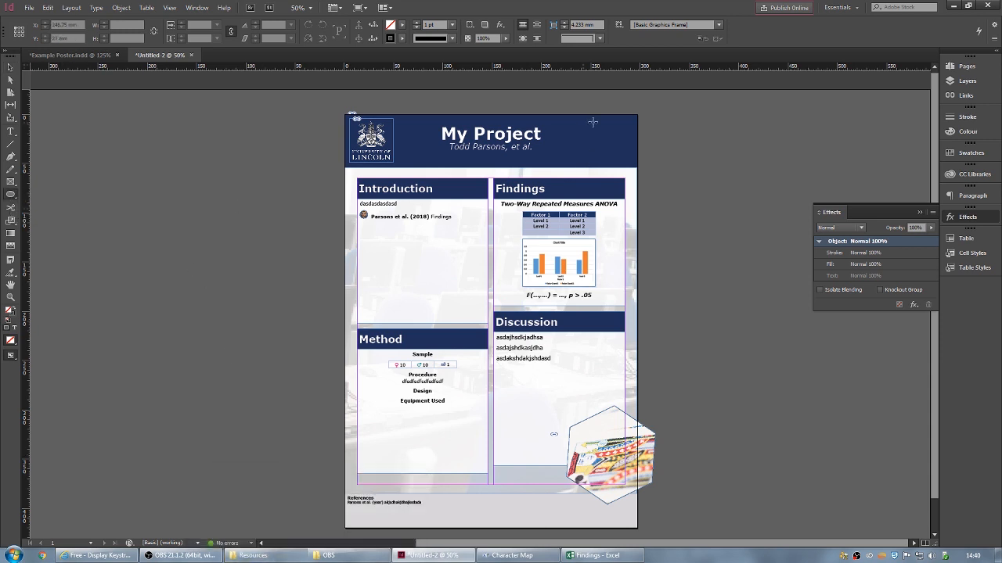
drag(605, 140, 564, 123)
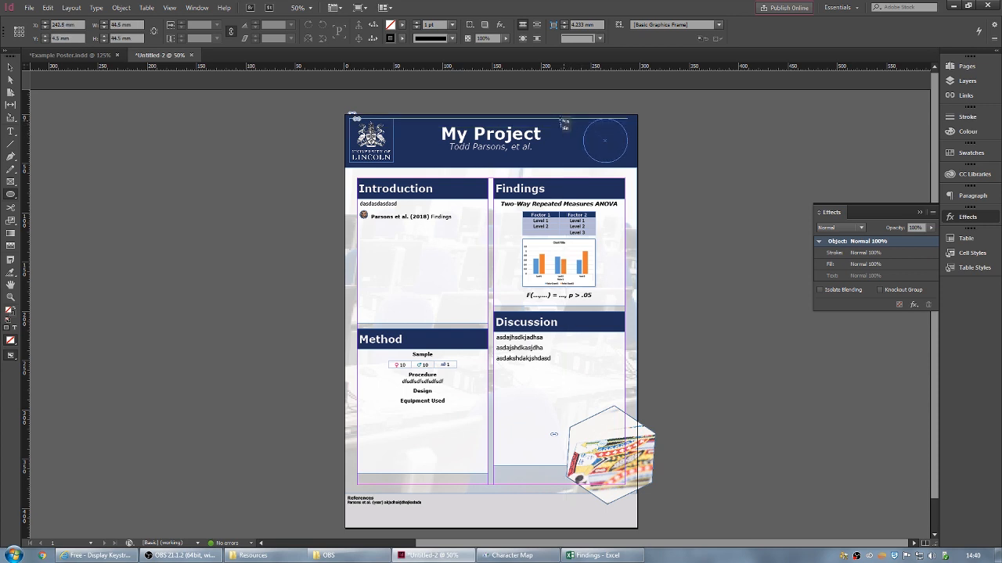
drag(563, 123, 563, 123)
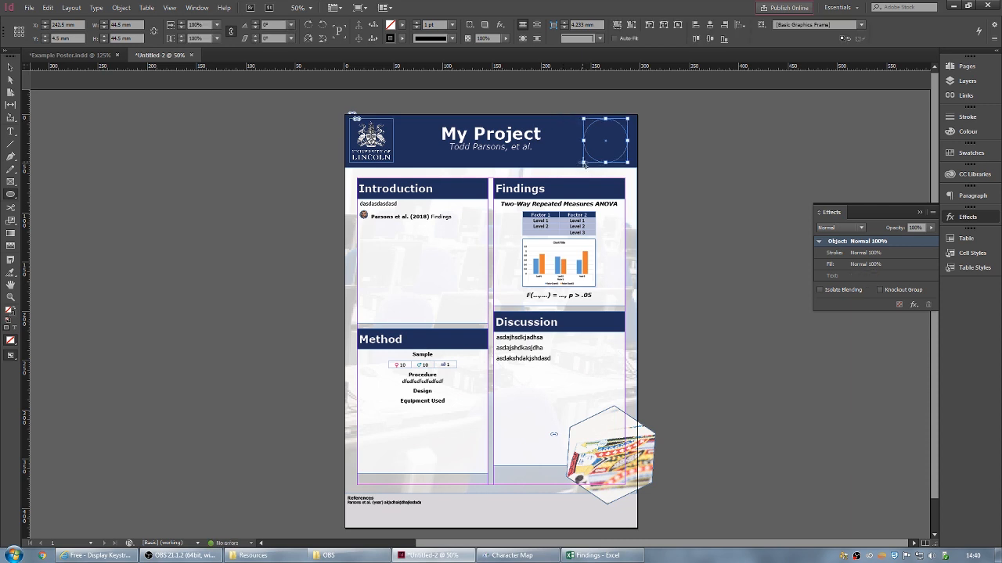
click(9, 67)
mouse_move(582, 162)
mouse_down()
mouse_move(605, 165)
mouse_move(584, 161)
mouse_up()
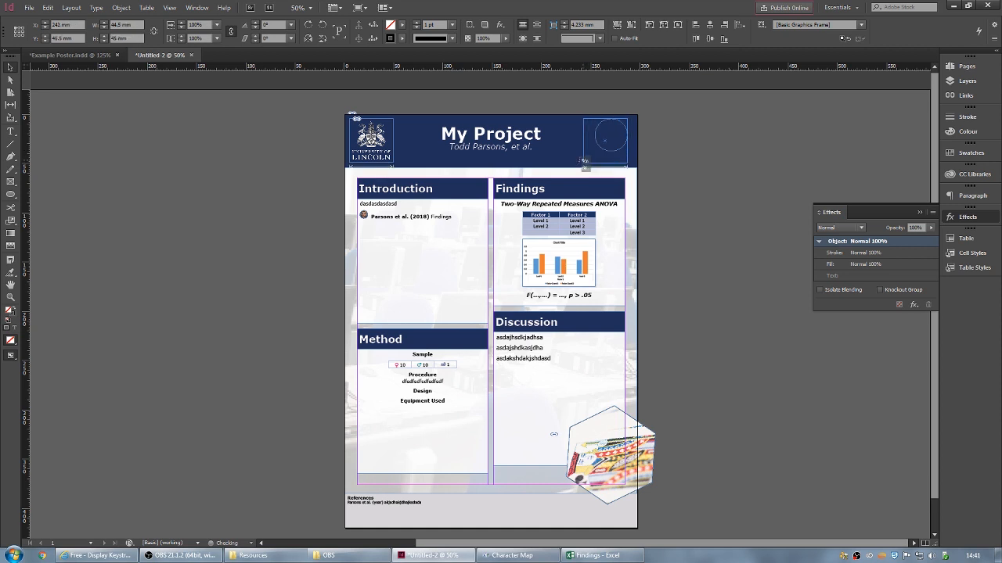
drag(584, 160, 583, 162)
- Give the circle no stroke and fill it with the R=90 G=109 B=152 swatch
click(403, 38)
click(325, 66)
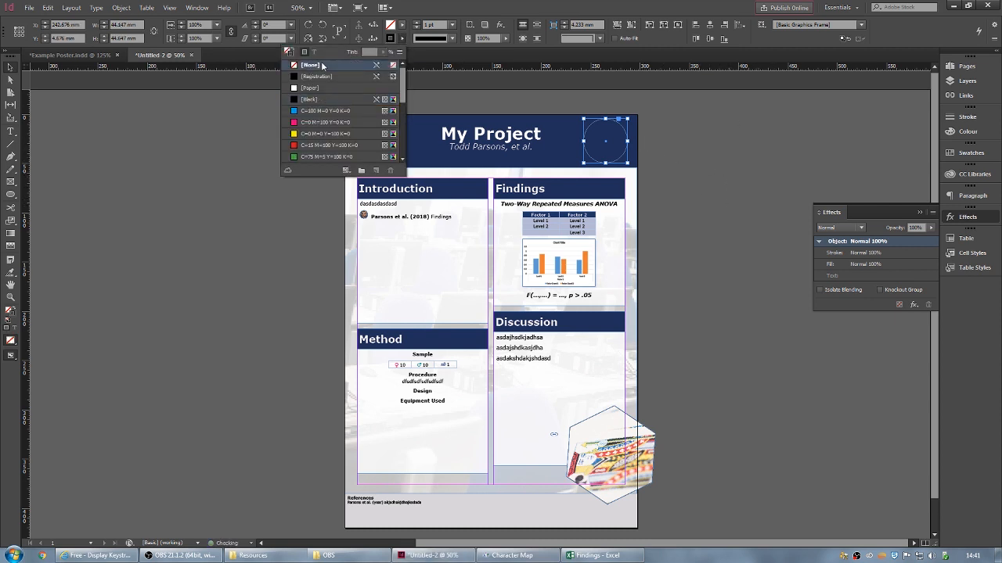
click(400, 25)
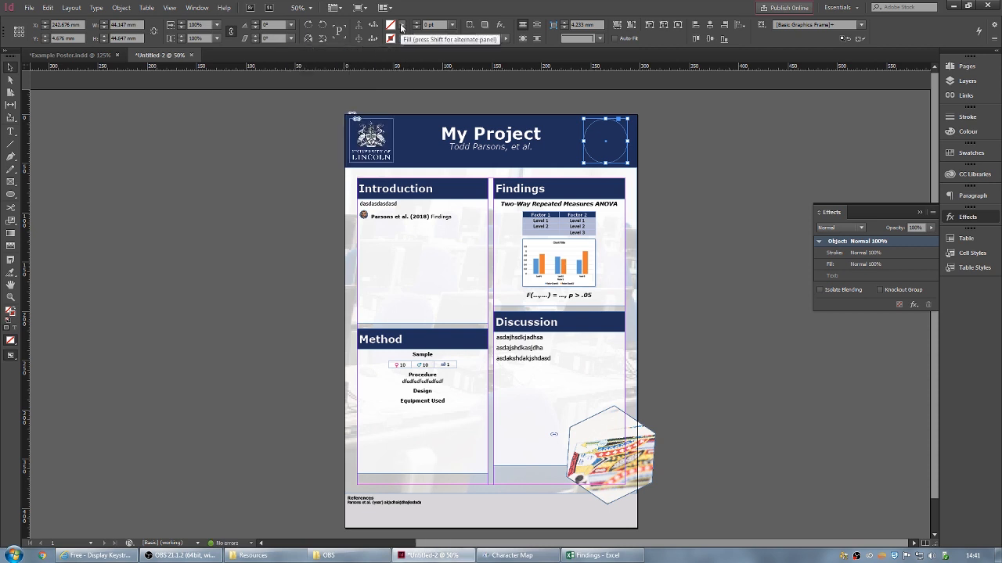
click(401, 26)
scroll(326, 107, down, 5)
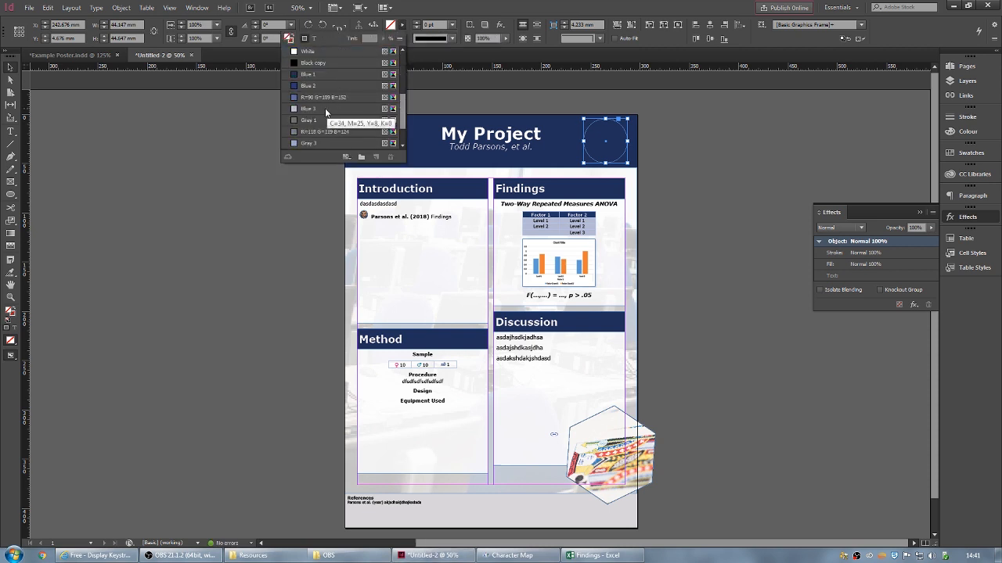
click(326, 97)
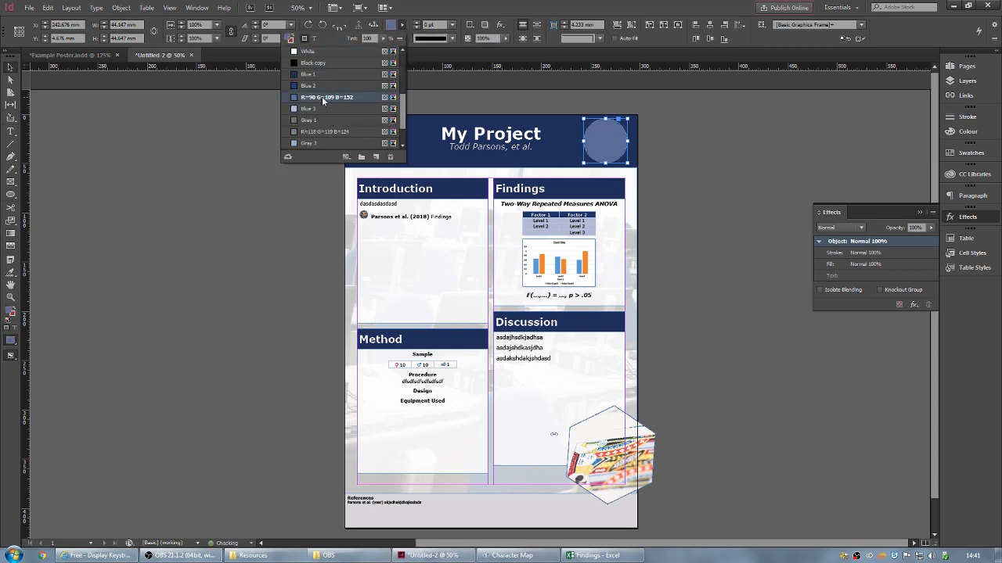
click(729, 185)
click(698, 150)
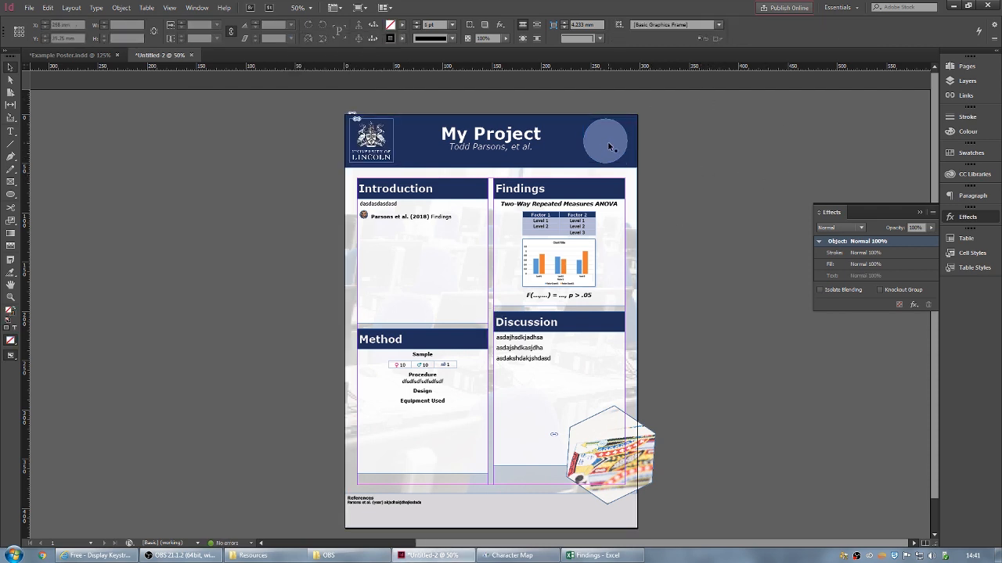
- Convert the blue circle to a text frame with centred alignment and vertical justification set to Centre
click(11, 135)
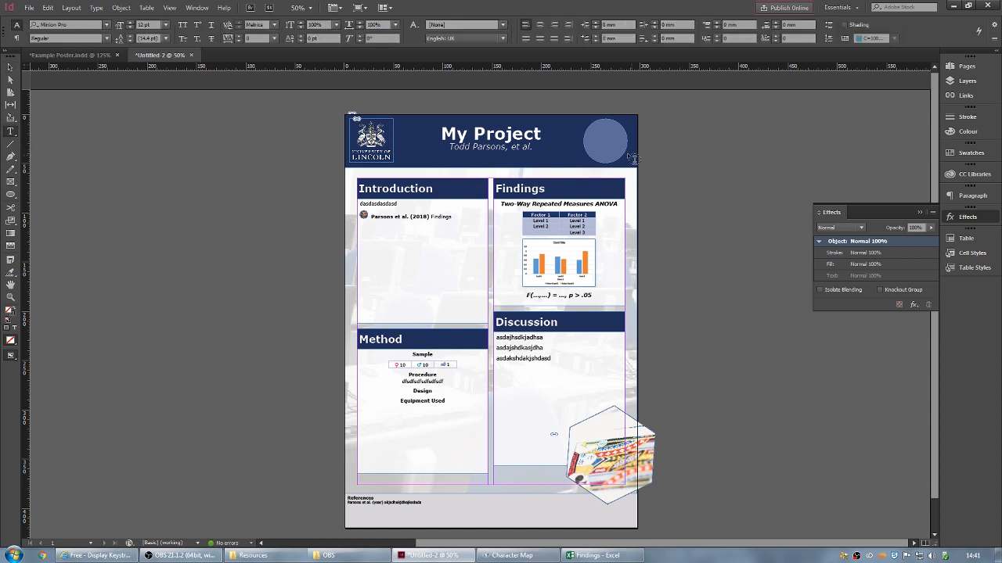
click(608, 144)
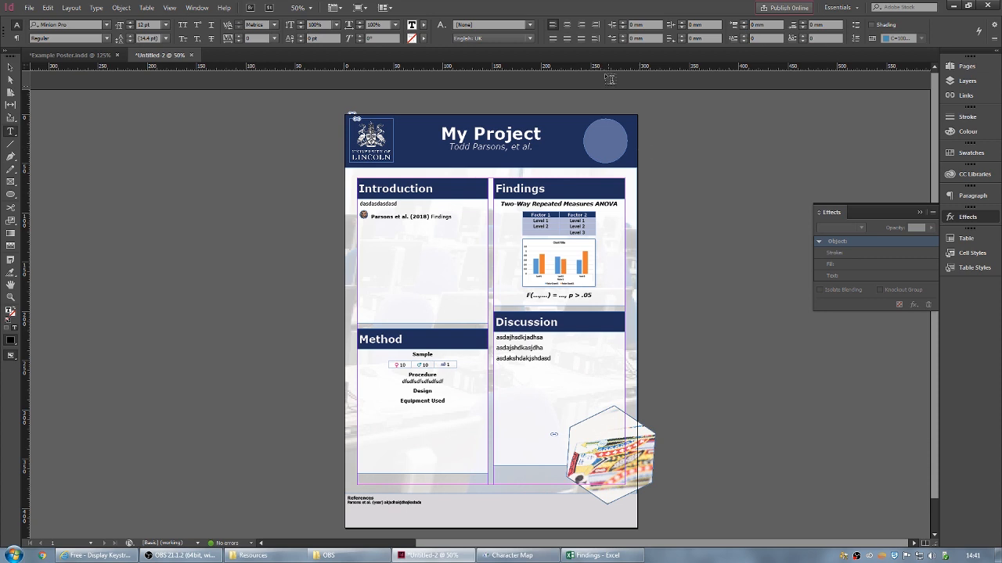
click(569, 25)
key(ctrl+b)
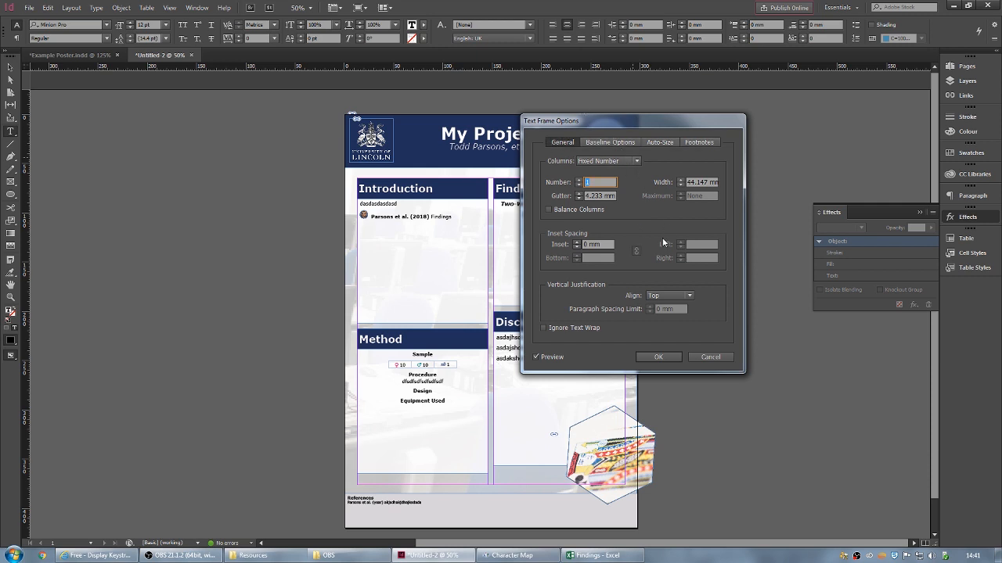
click(661, 296)
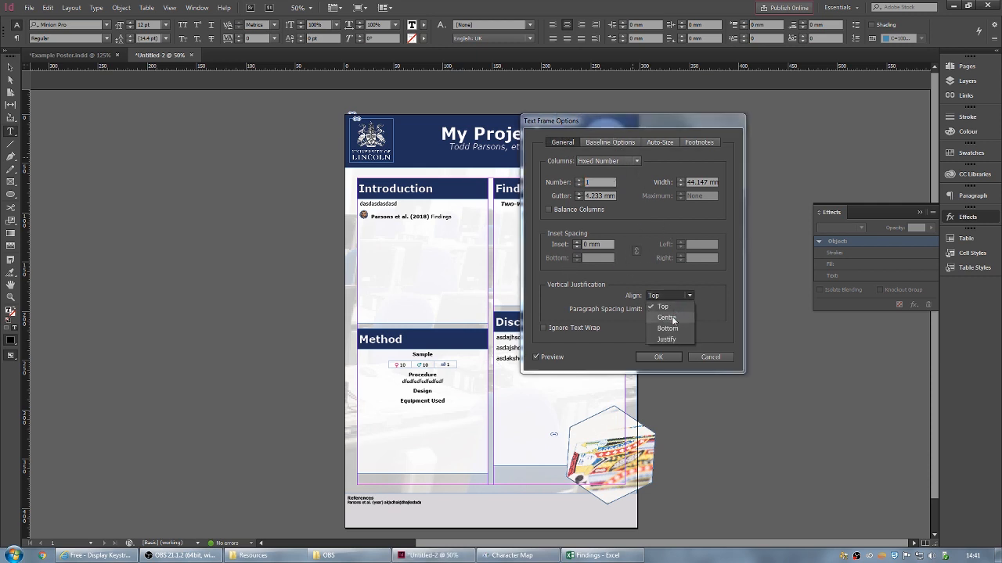
click(671, 313)
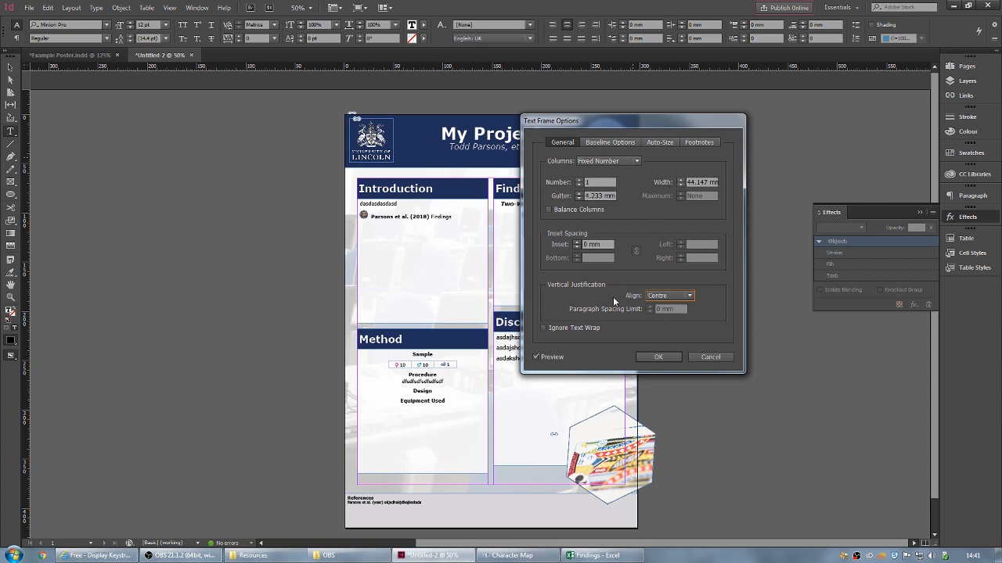
click(657, 357)
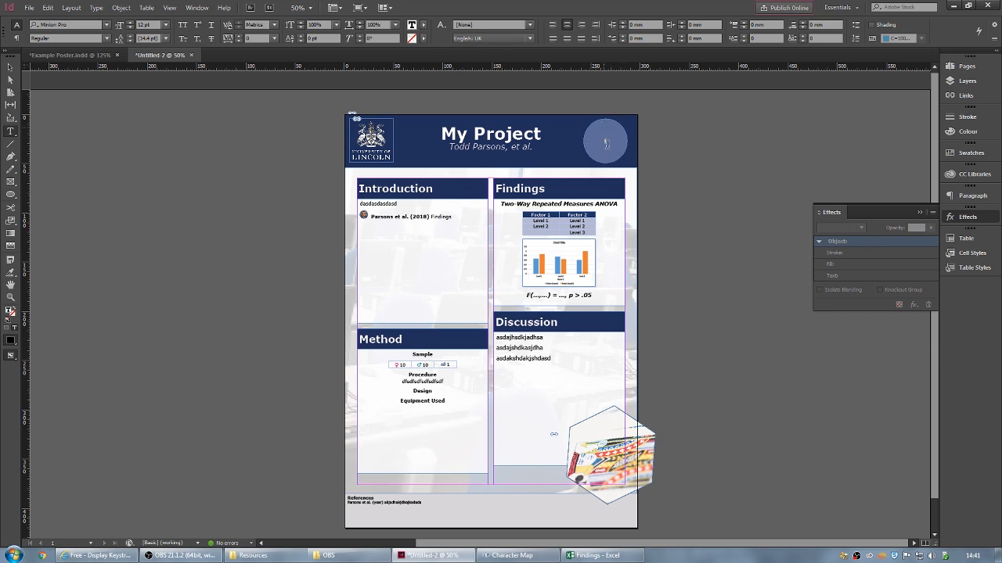
- Format the number 1 as [Paper] white, 72 pt Verdana Bold
click(423, 27)
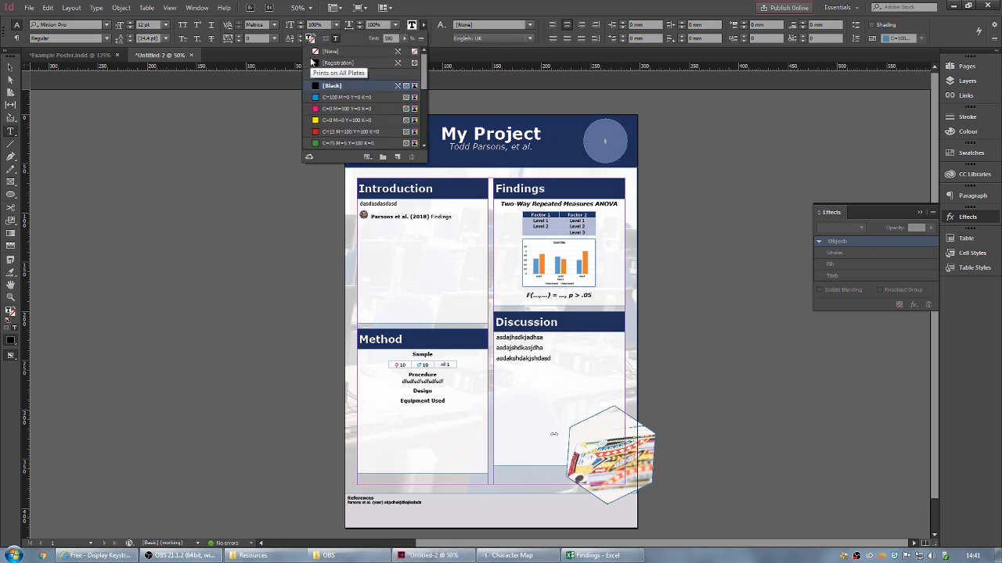
click(597, 129)
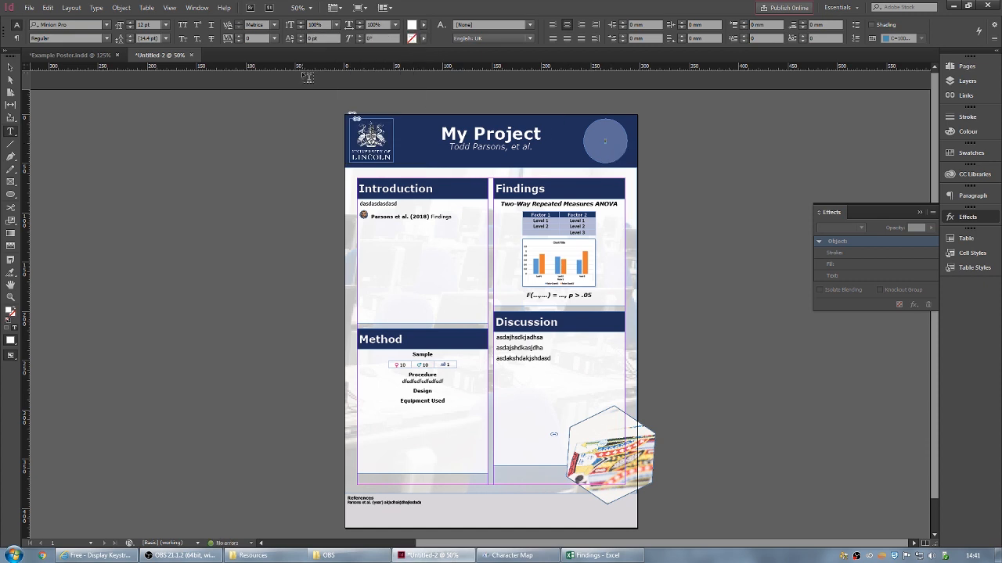
click(165, 26)
click(153, 180)
click(165, 25)
click(156, 191)
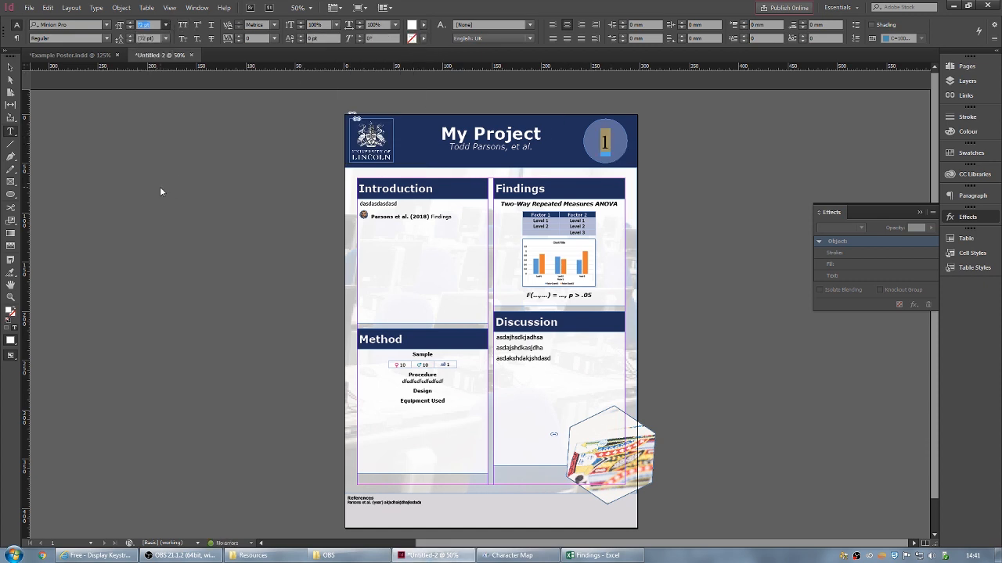
click(70, 25)
text(verdana)
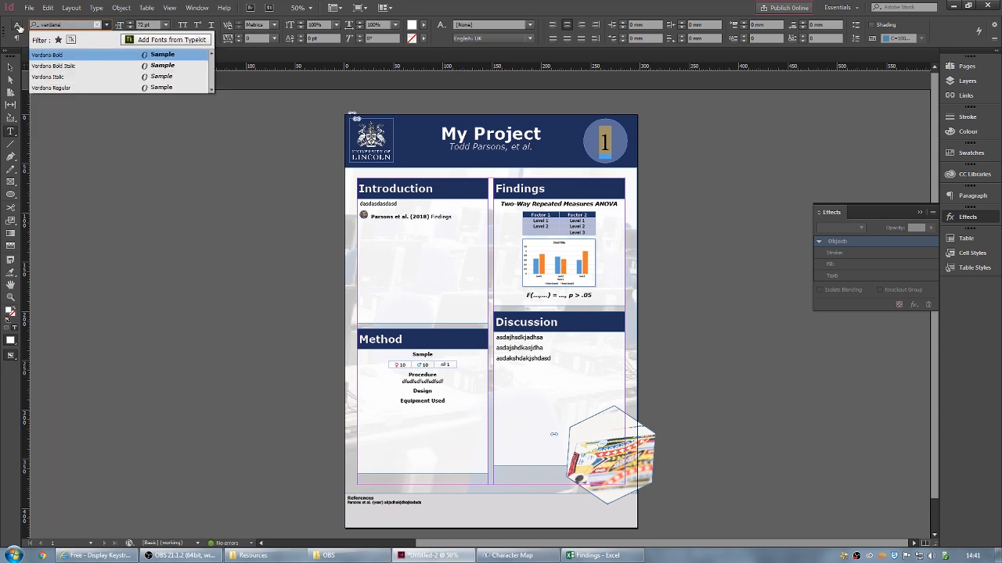
click(80, 54)
- Deselect everything and preview the poster in Presentation mode, then return to normal view
key(Escape)
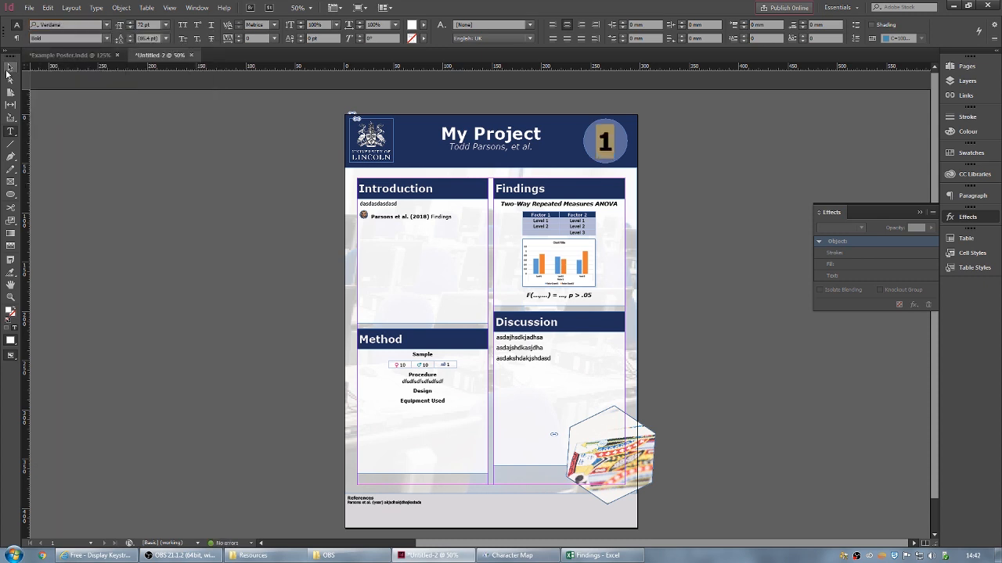
click(691, 143)
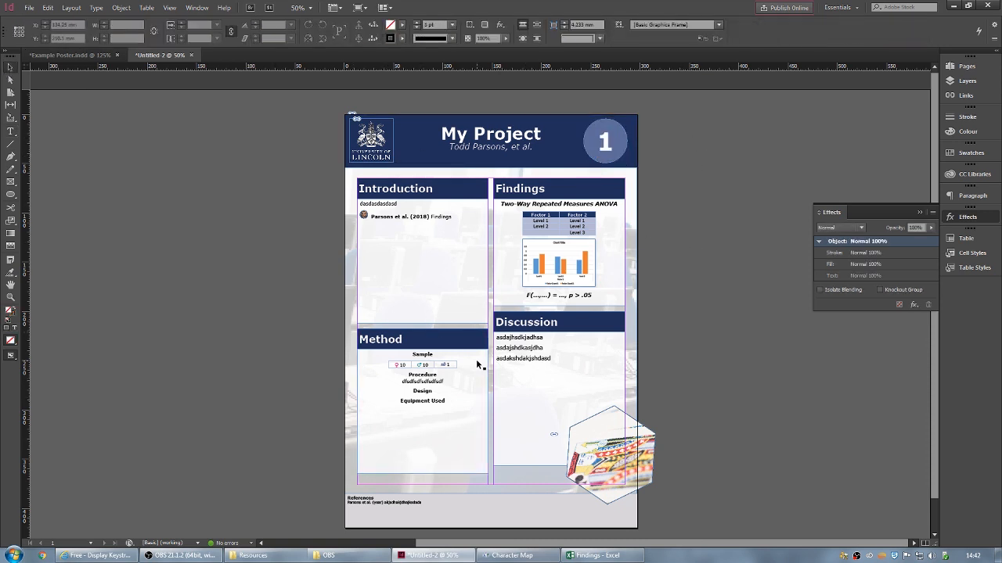
key(shift+w)
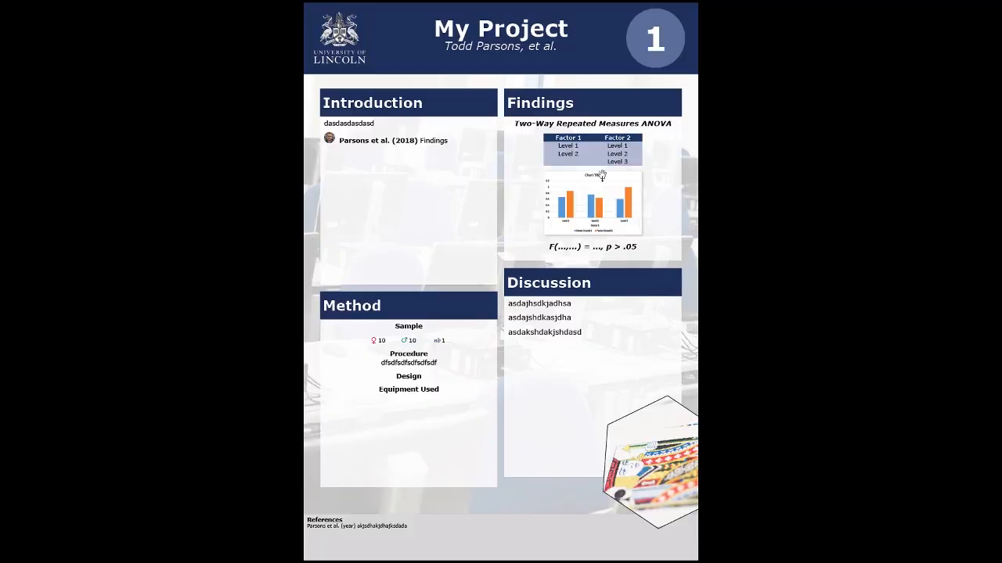
key(Escape)
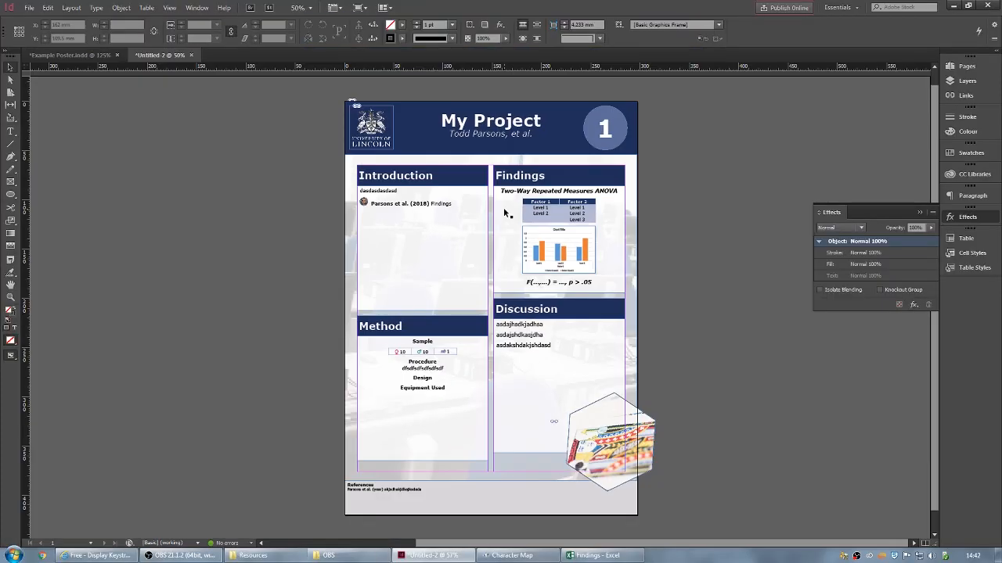
click(30, 9)
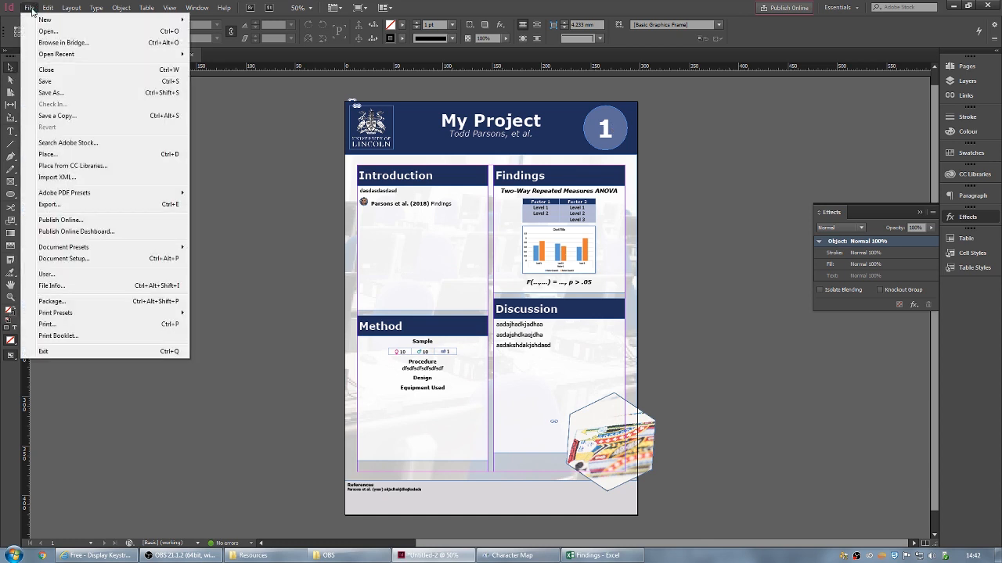
click(51, 93)
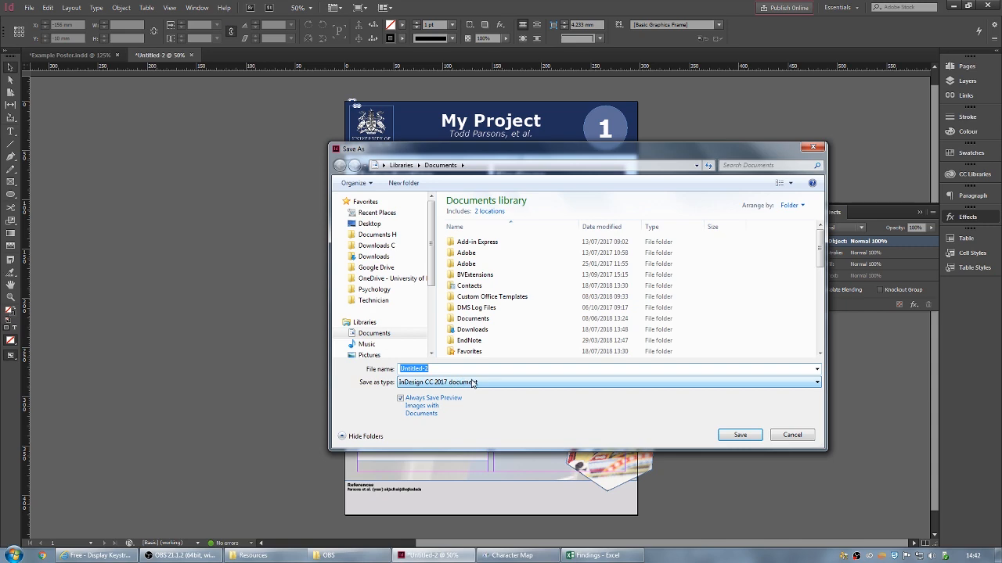
drag(606, 159, 218, 248)
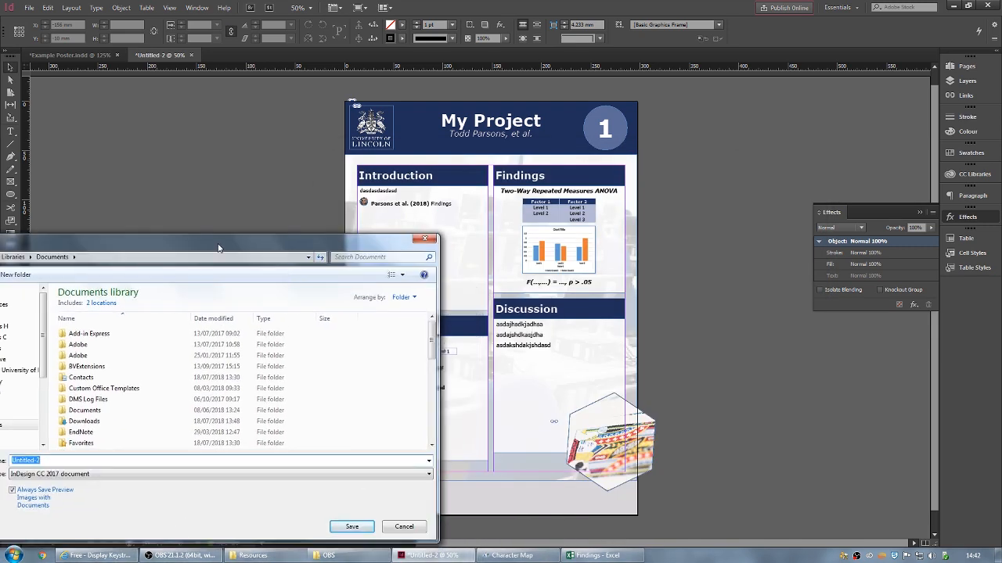
drag(289, 233, 582, 124)
click(392, 371)
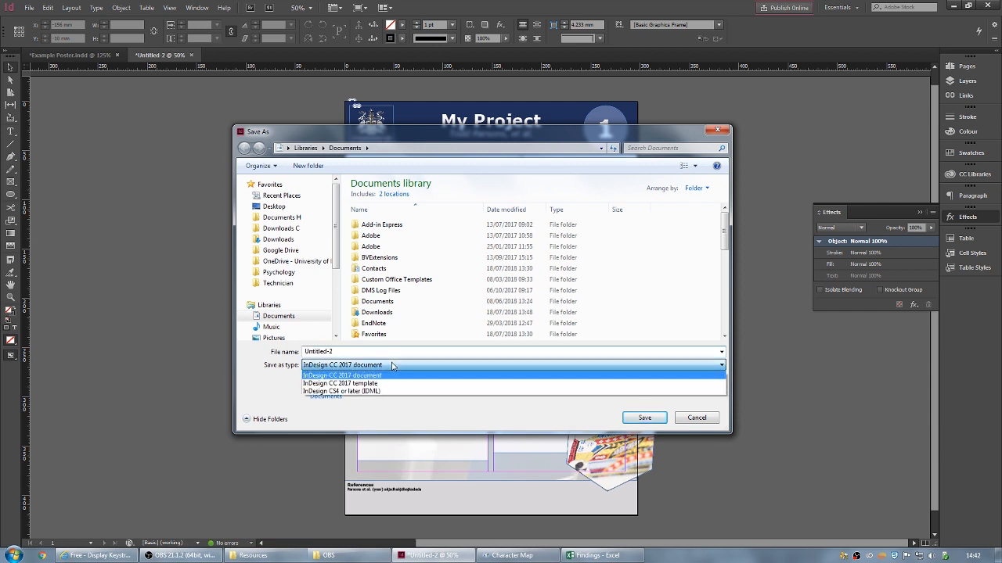
click(374, 376)
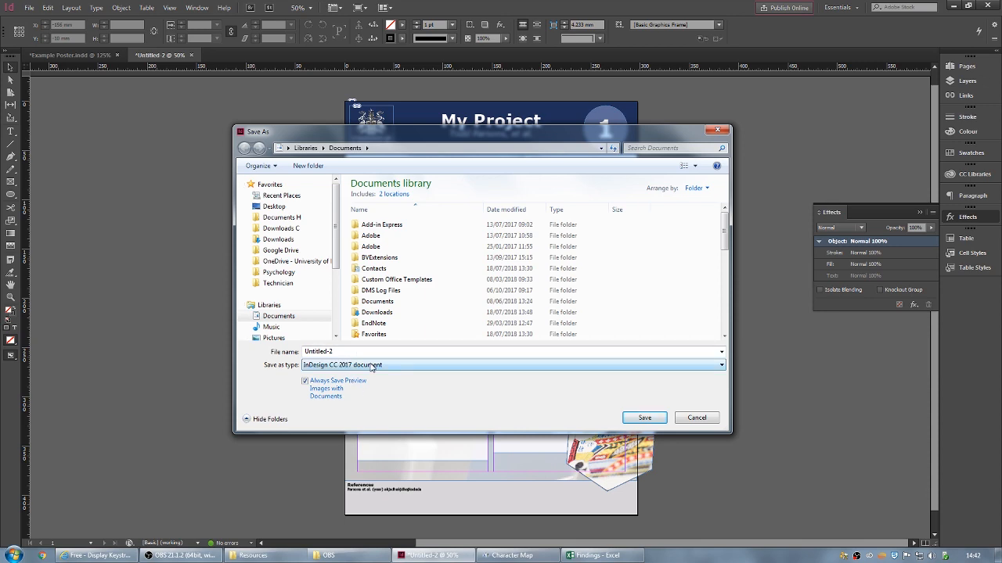
double_click(321, 352)
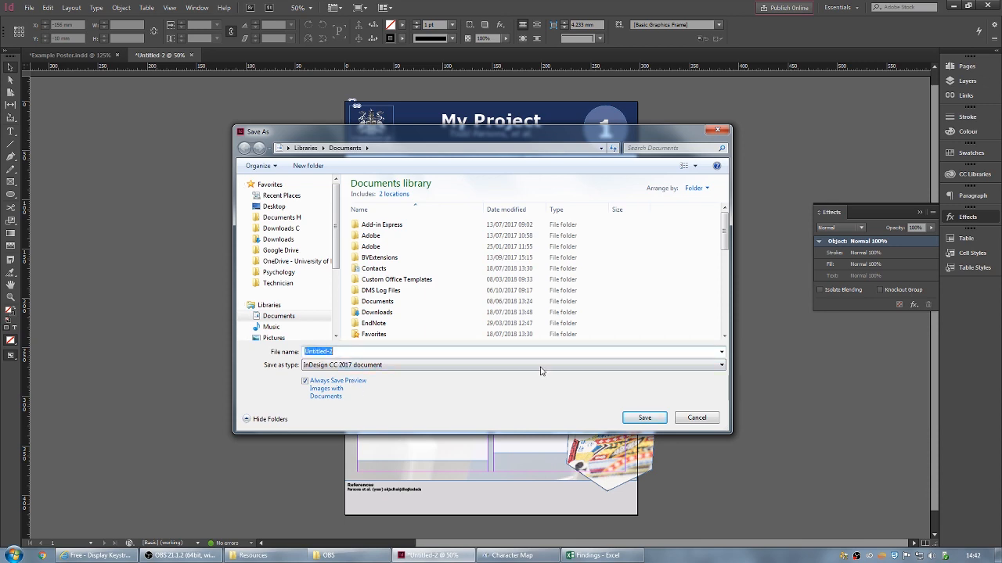
click(694, 418)
click(28, 7)
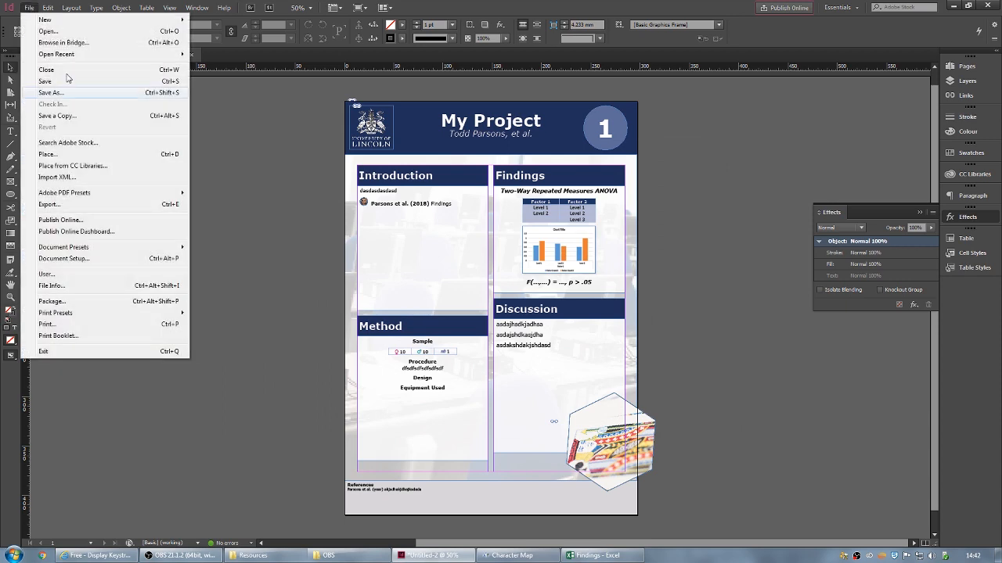
click(90, 205)
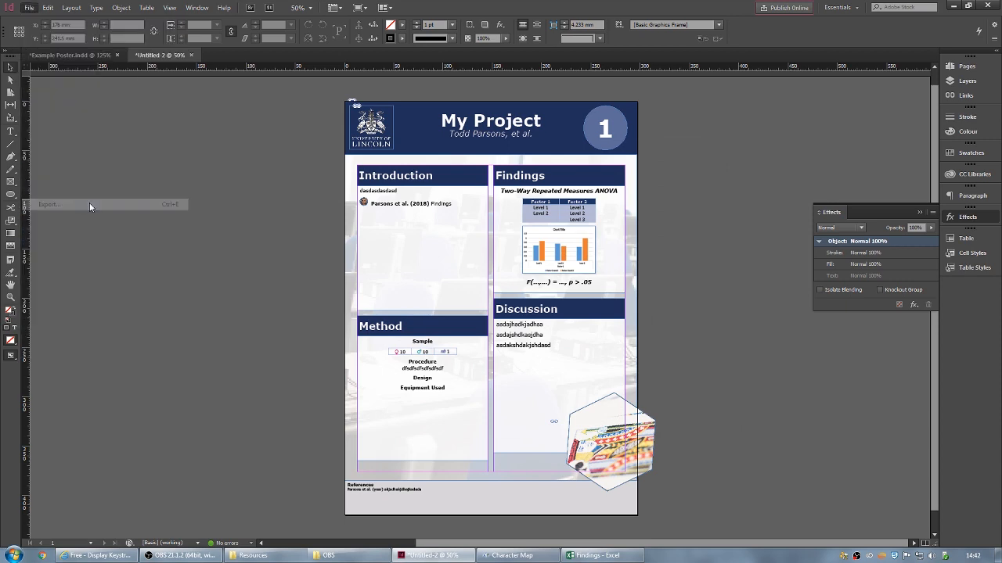
click(374, 365)
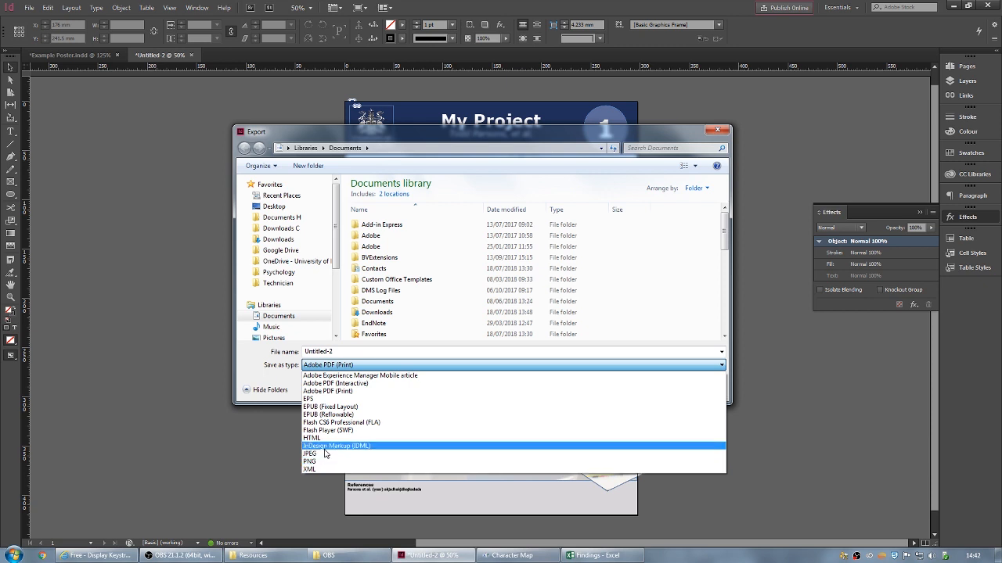
click(346, 393)
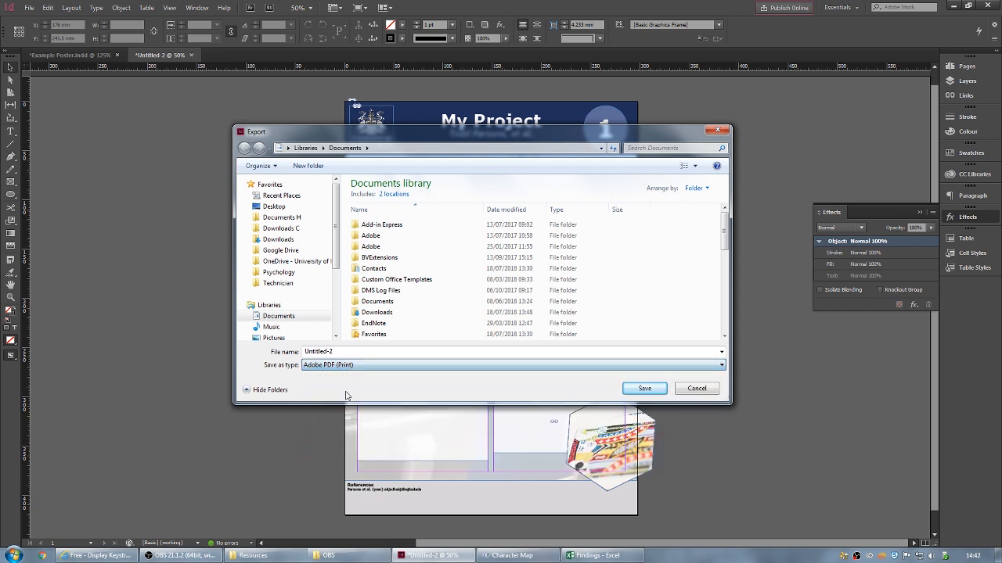
click(350, 353)
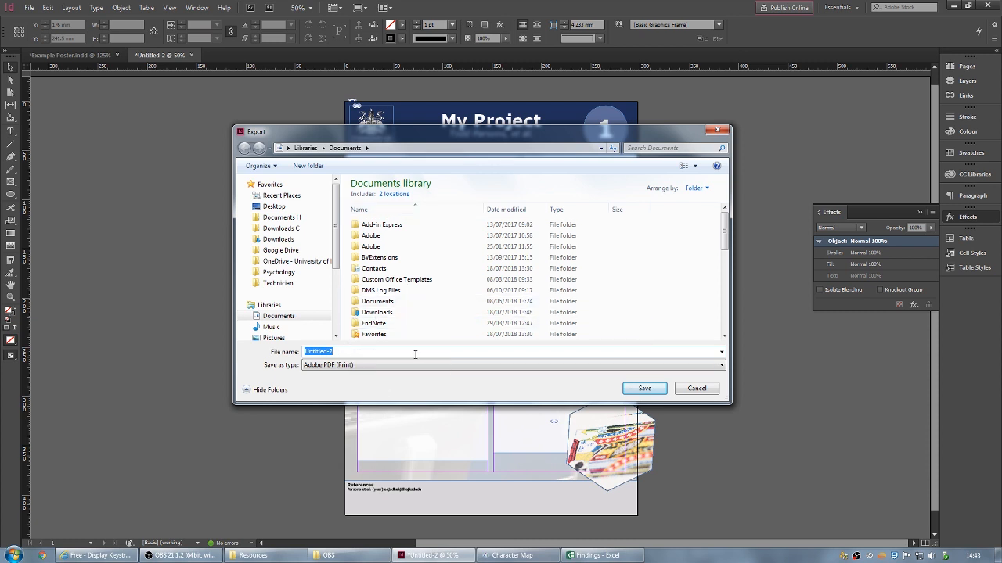
click(697, 389)
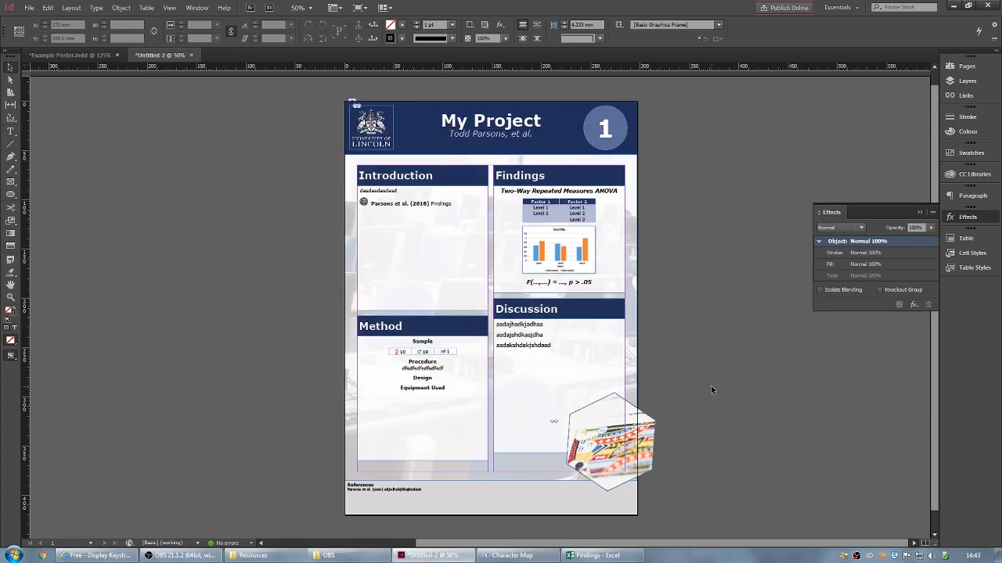